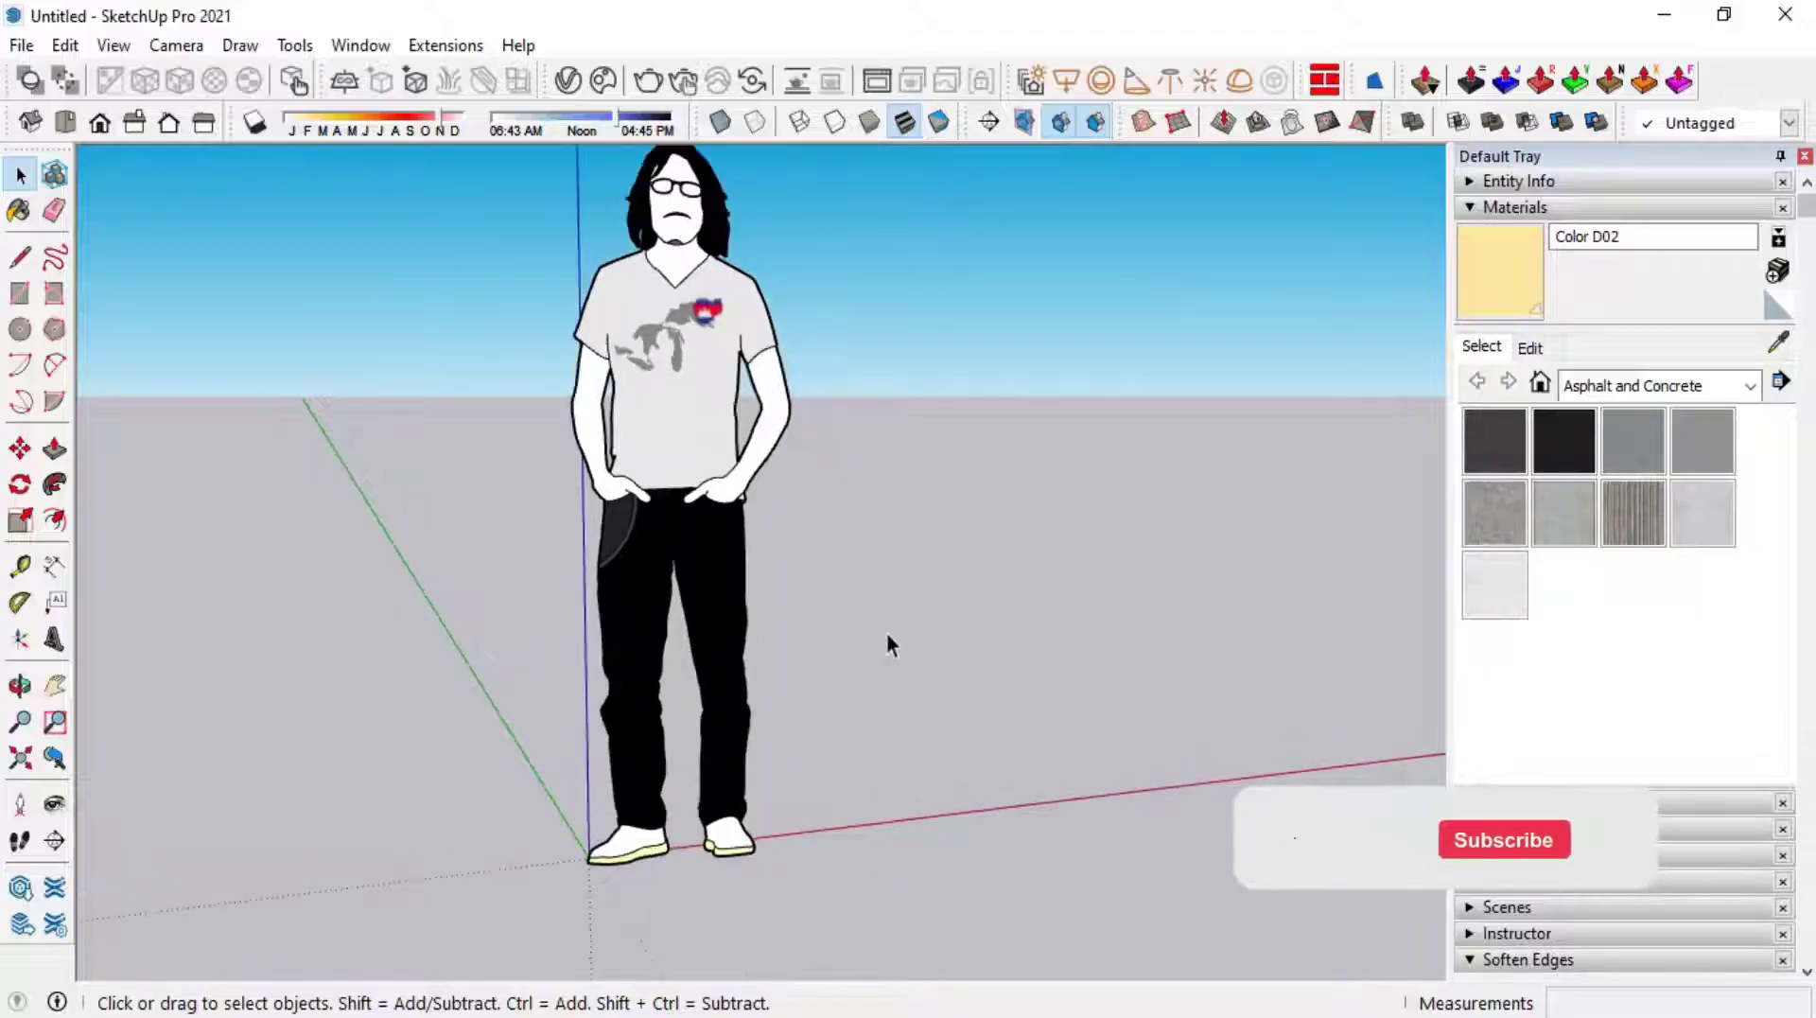
# Turn on the Measurements toolbar and float it over the model view beside the figure
pyautogui.rightClick(836, 134)
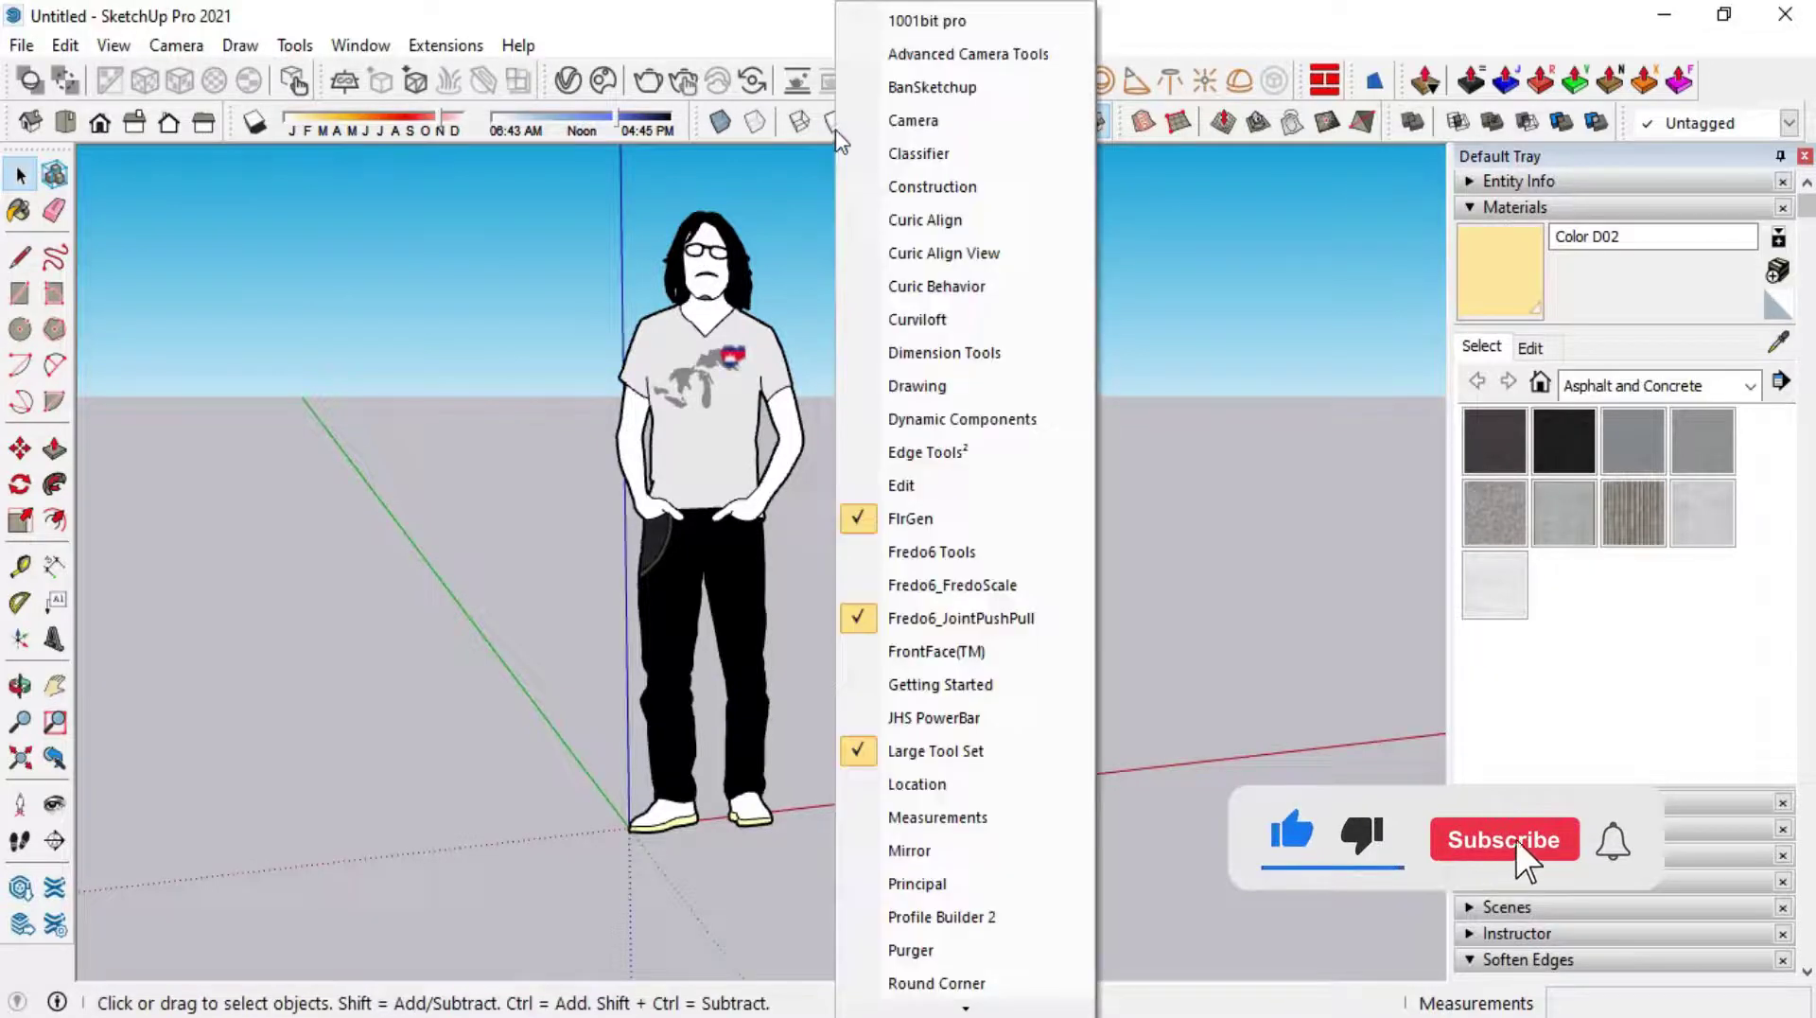
pyautogui.click(944, 819)
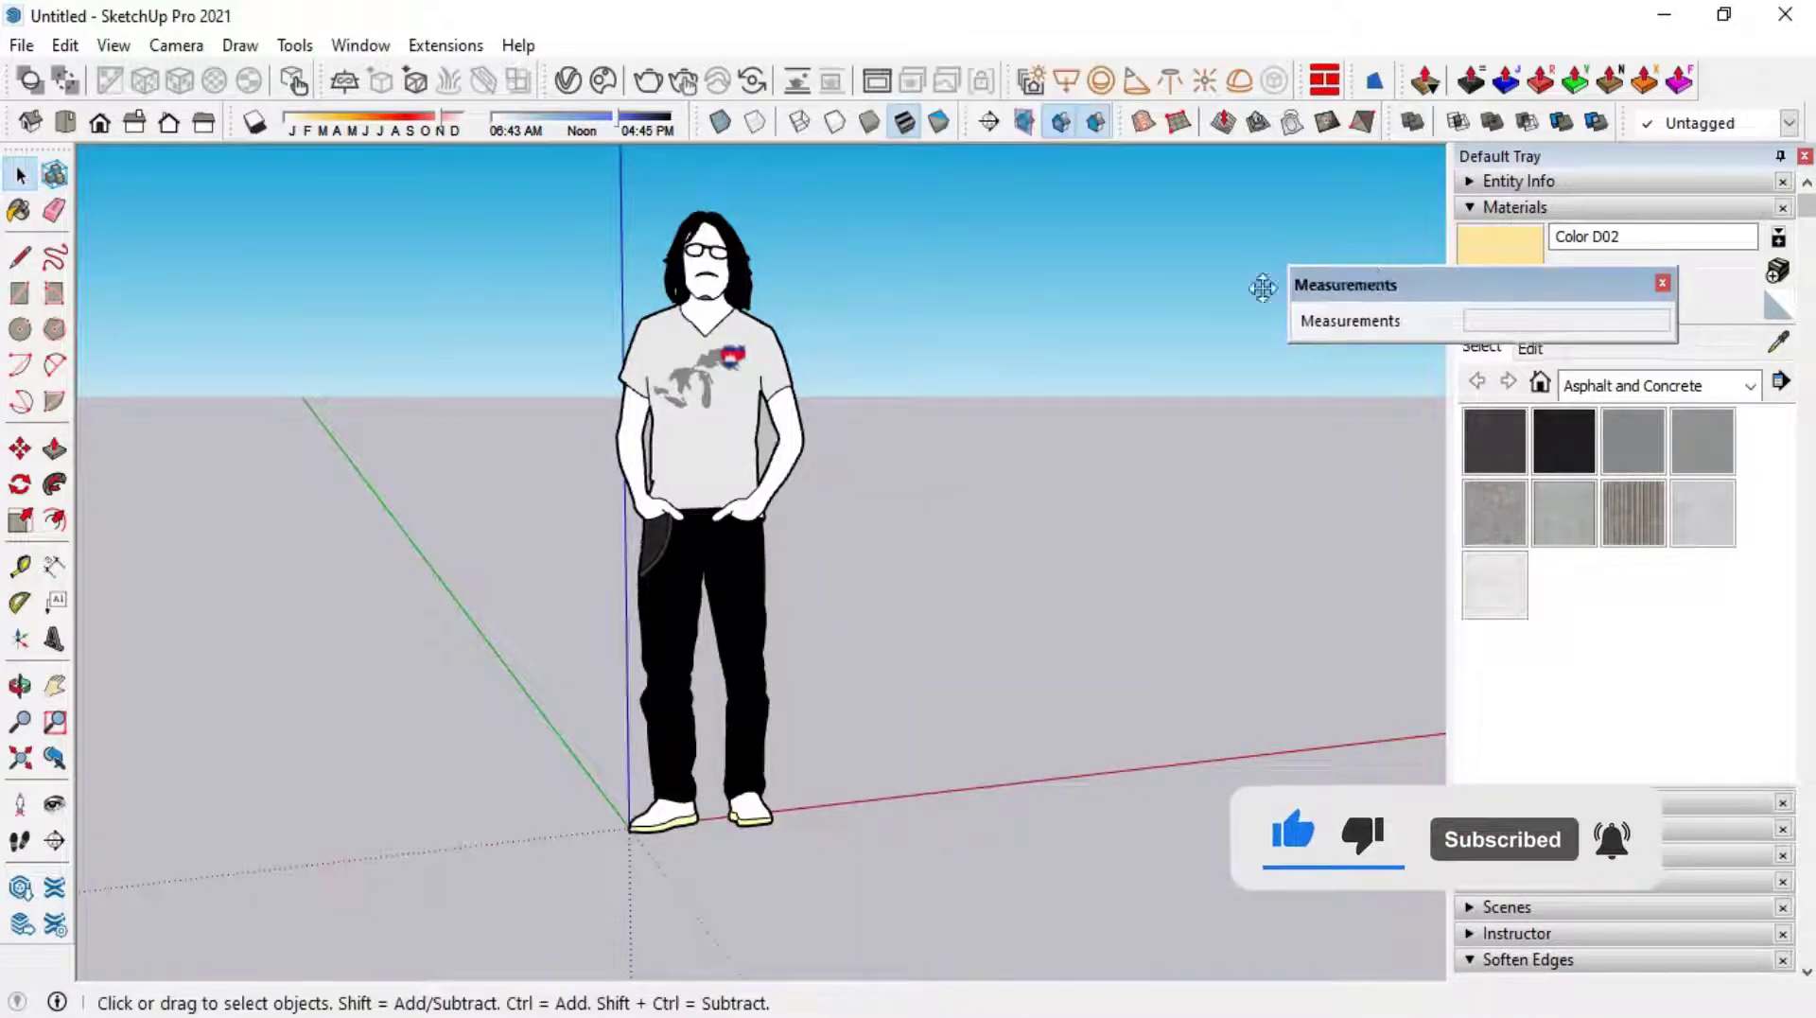
pyautogui.moveTo(1374, 290); pyautogui.dragTo(1030, 367)
pyautogui.moveTo(900, 435)
pyautogui.mouseDown(button='middle')
pyautogui.moveTo(452, 728)
pyautogui.moveTo(863, 802)
pyautogui.mouseUp(button='middle')
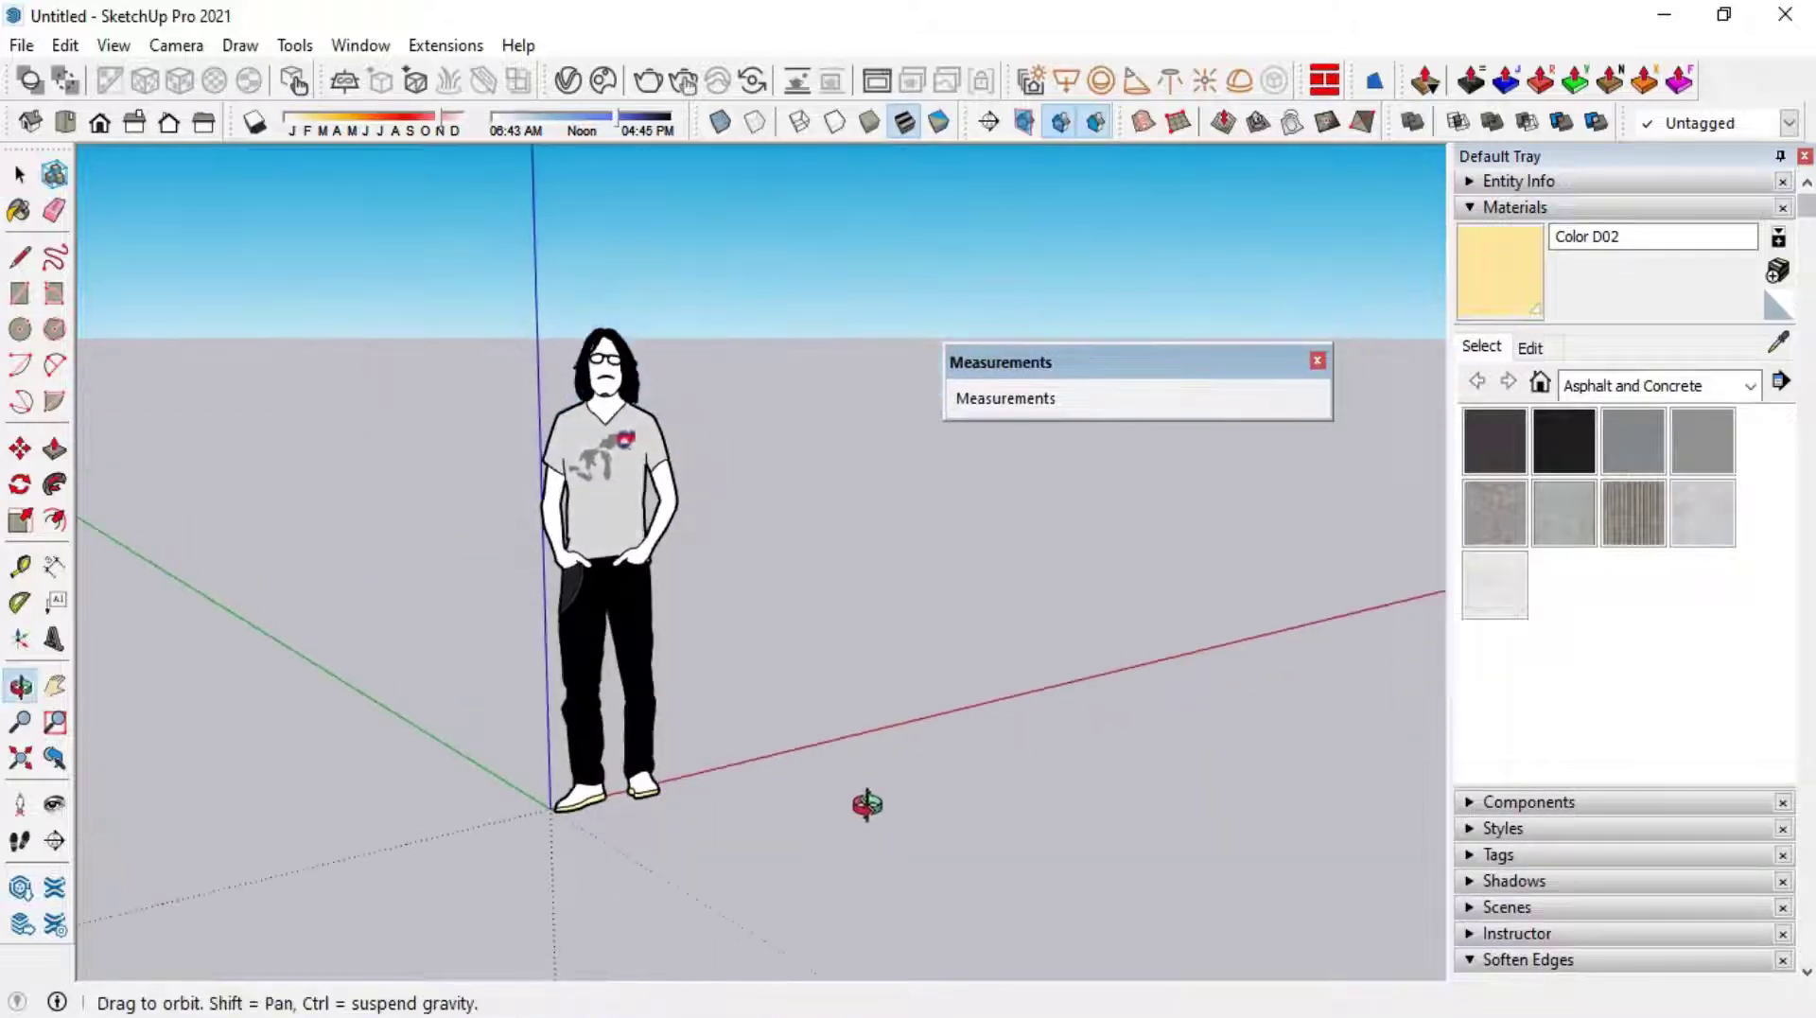
# Draw a 30 × 30 rectangle on the ground beside the figure
pyautogui.click(20, 293)
pyautogui.click(833, 772)
pyautogui.write('30,3')
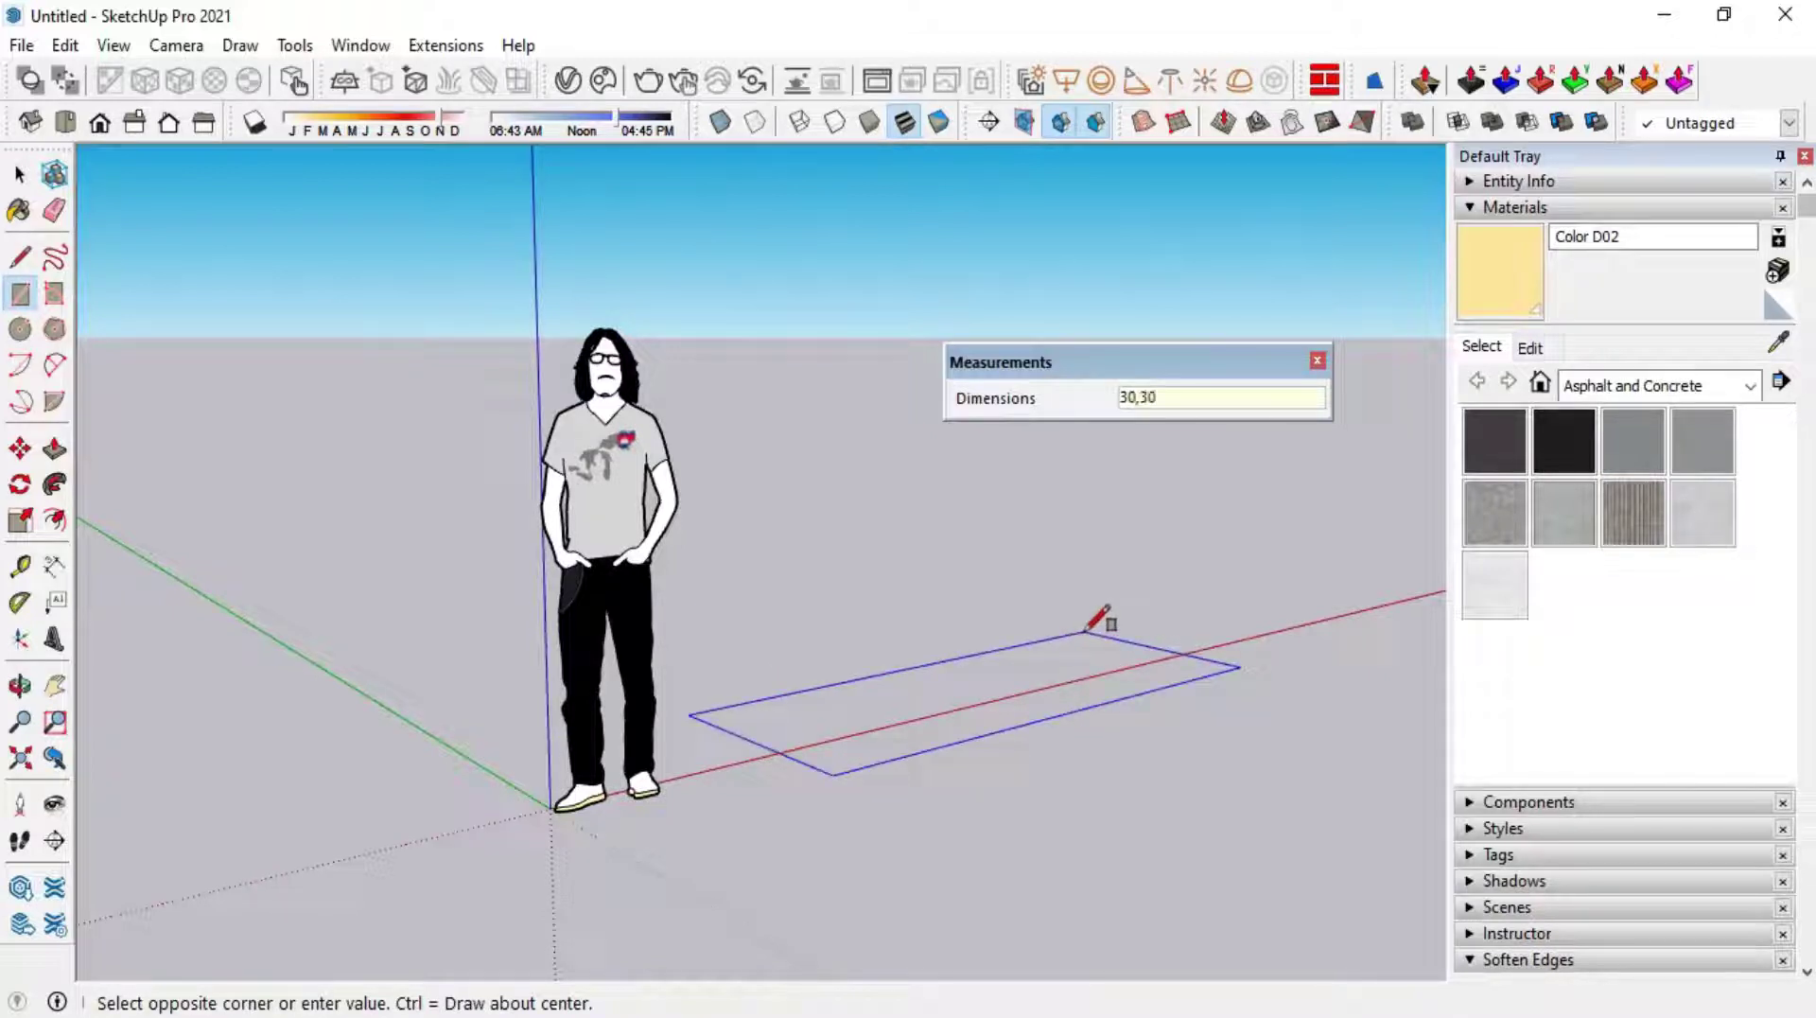
pyautogui.press('Return')
pyautogui.moveTo(1085, 630)
pyautogui.mouseDown(button='middle')
pyautogui.moveTo(710, 893)
pyautogui.moveTo(722, 803)
pyautogui.mouseUp(button='middle')
pyautogui.scroll(3, 868, 730)
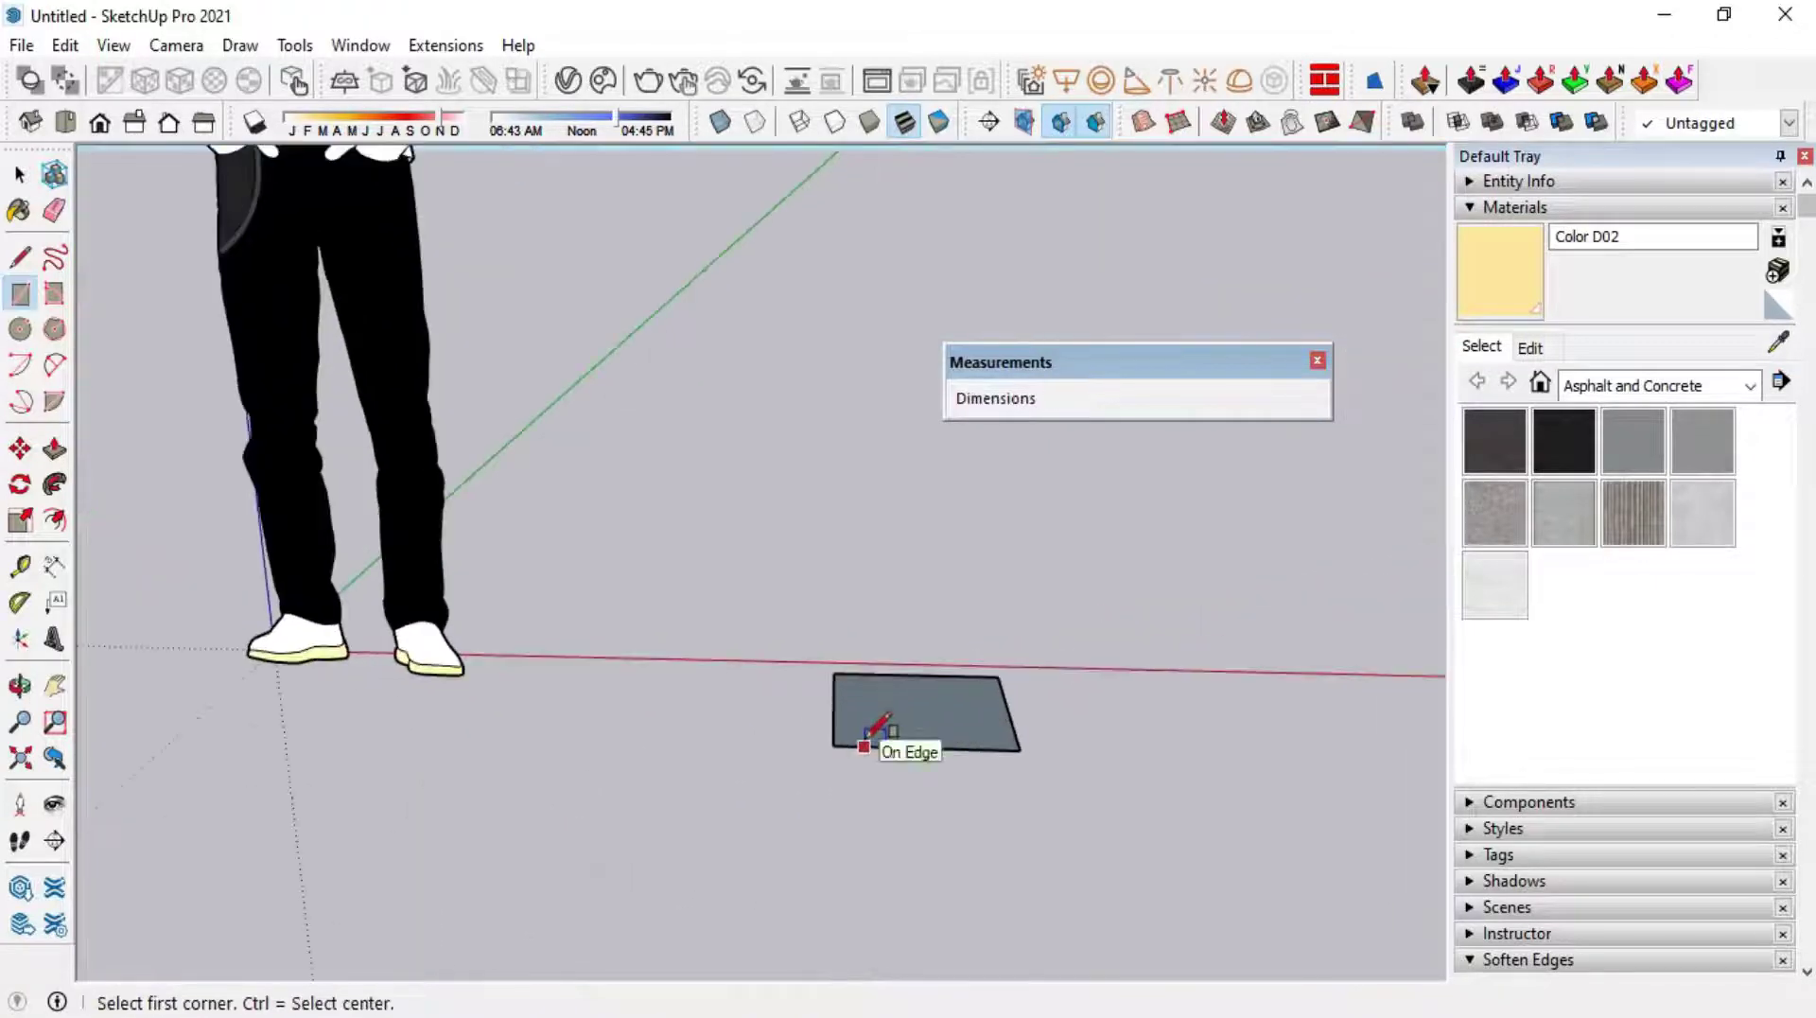
pyautogui.scroll(3, 1062, 661)
# Reverse the square's face so its white front side points up
pyautogui.press('space')
pyautogui.click(851, 742)
pyautogui.rightClick(849, 732)
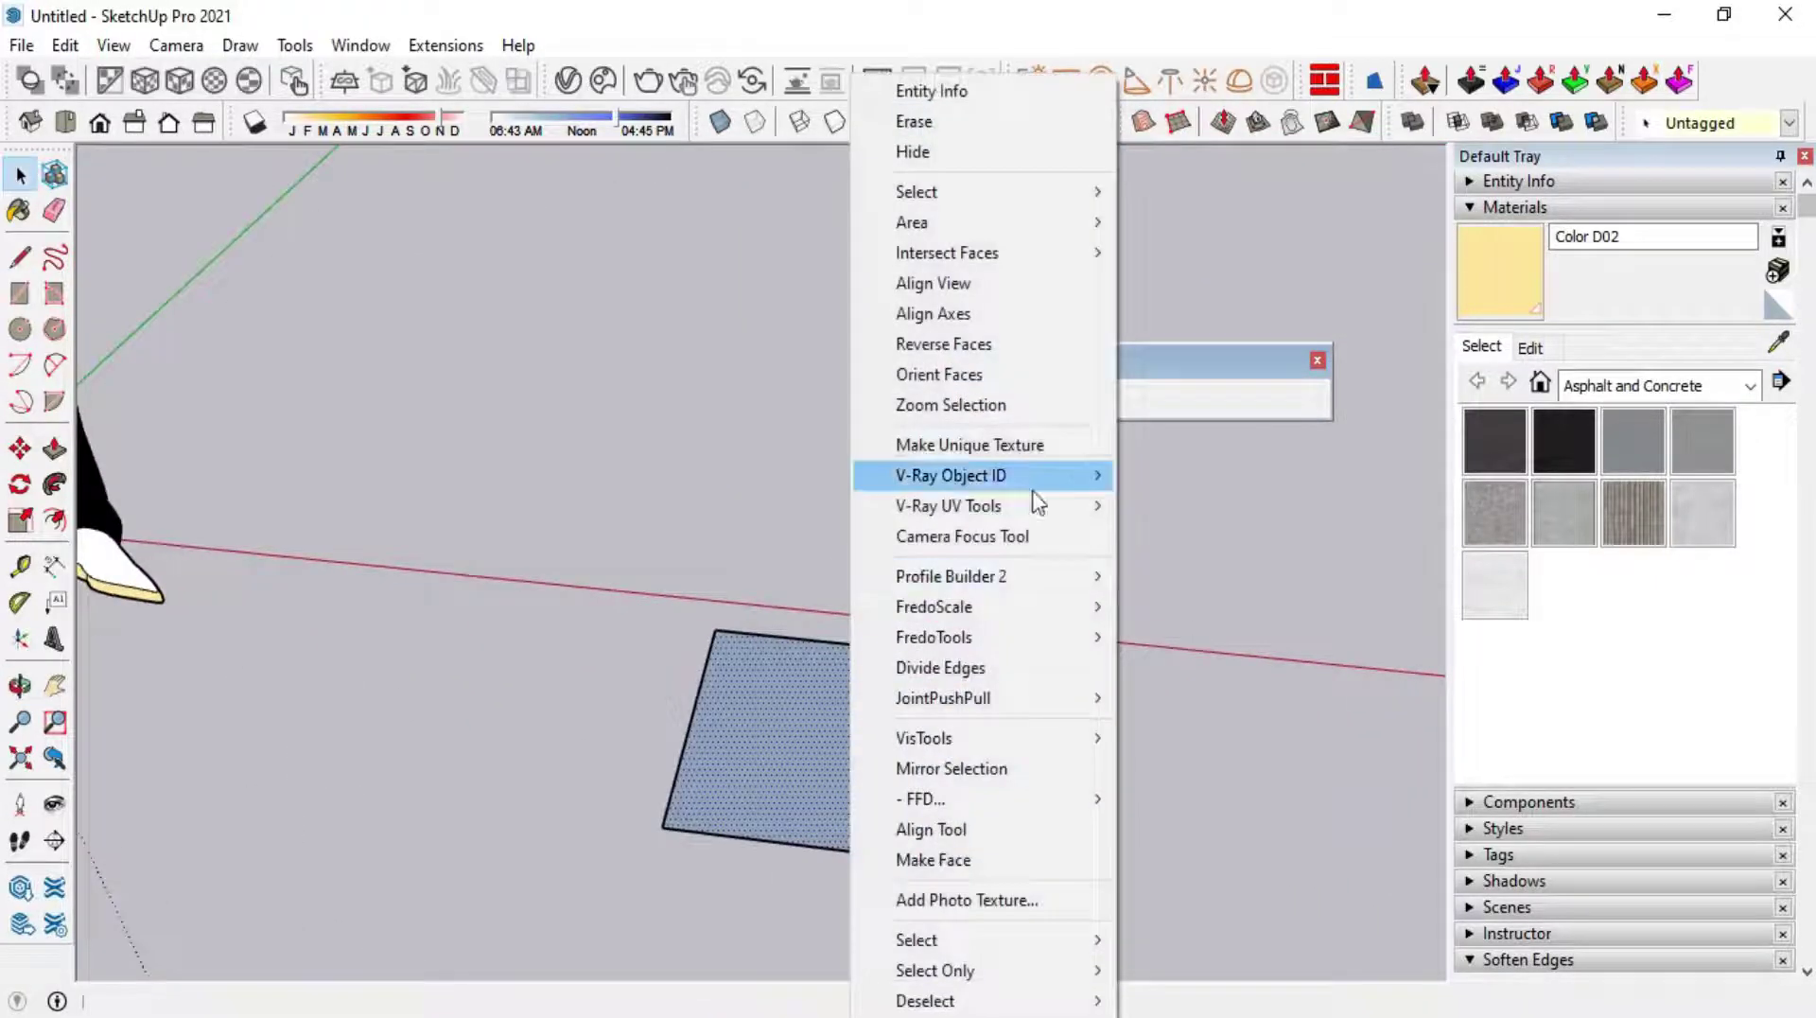
pyautogui.click(979, 343)
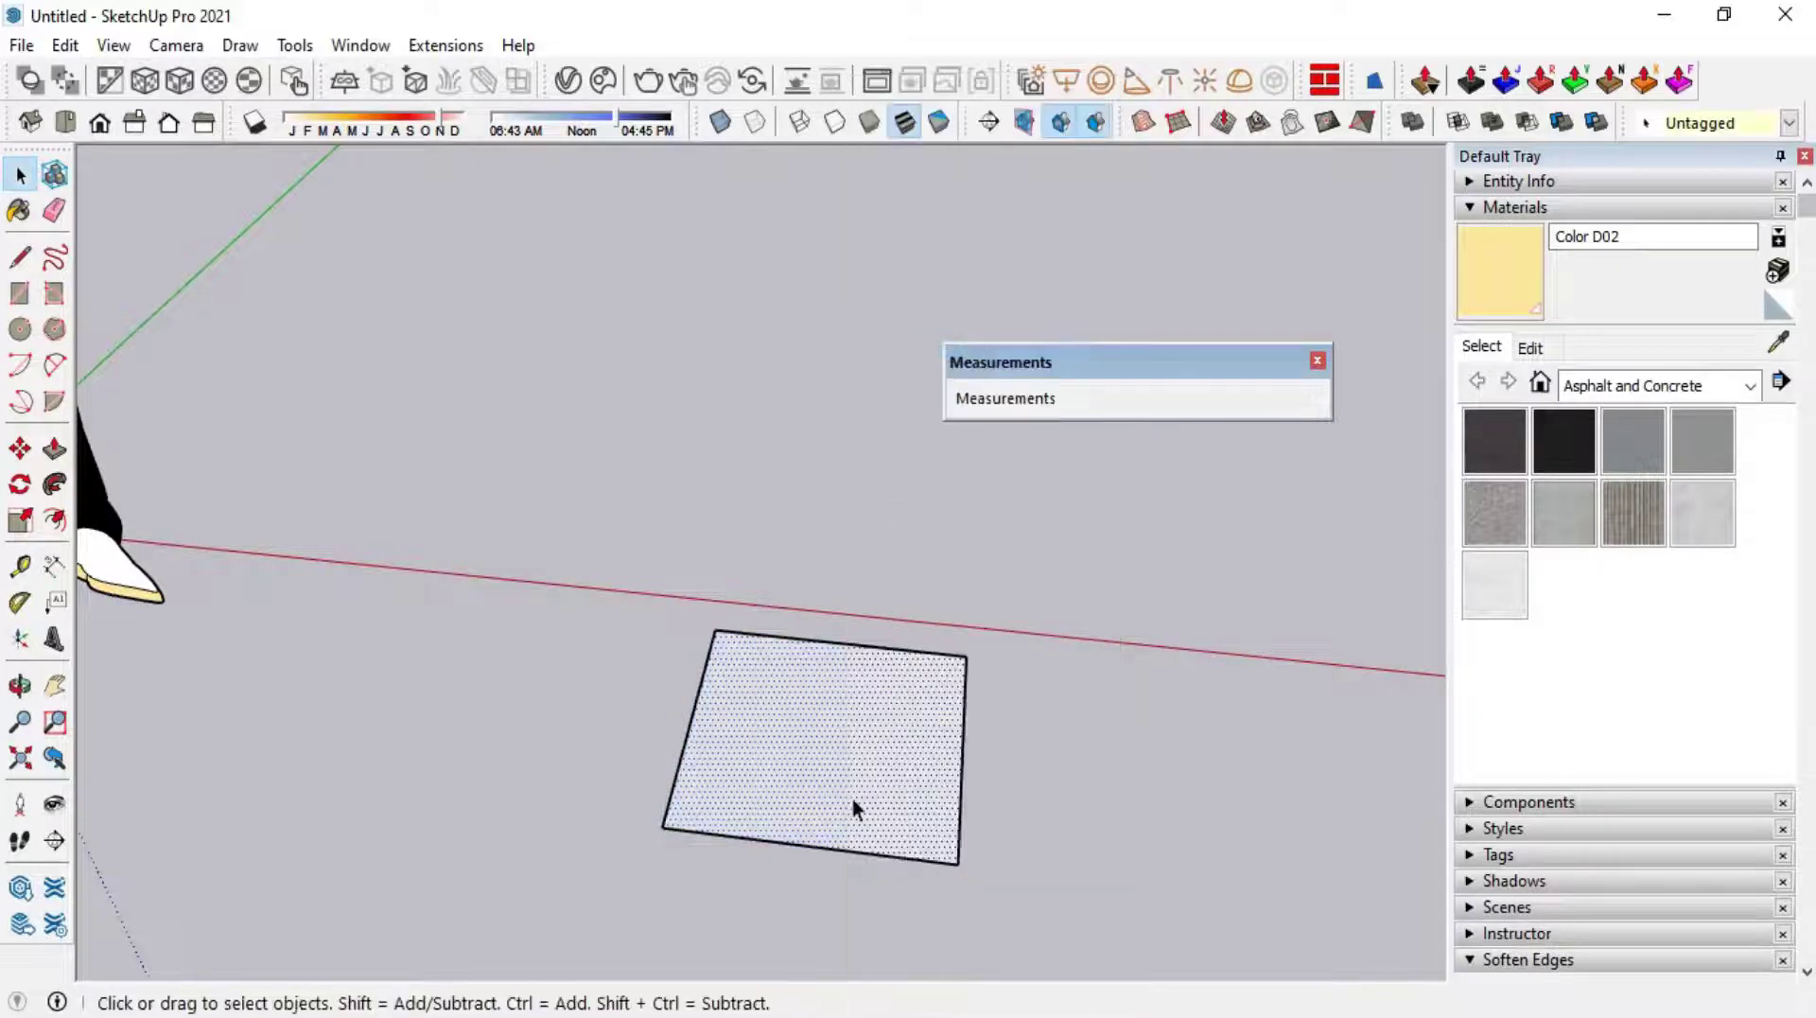
pyautogui.scroll(2, 941, 786)
pyautogui.click(1168, 823)
pyautogui.moveTo(814, 795); pyautogui.dragTo(815, 888, button='middle')
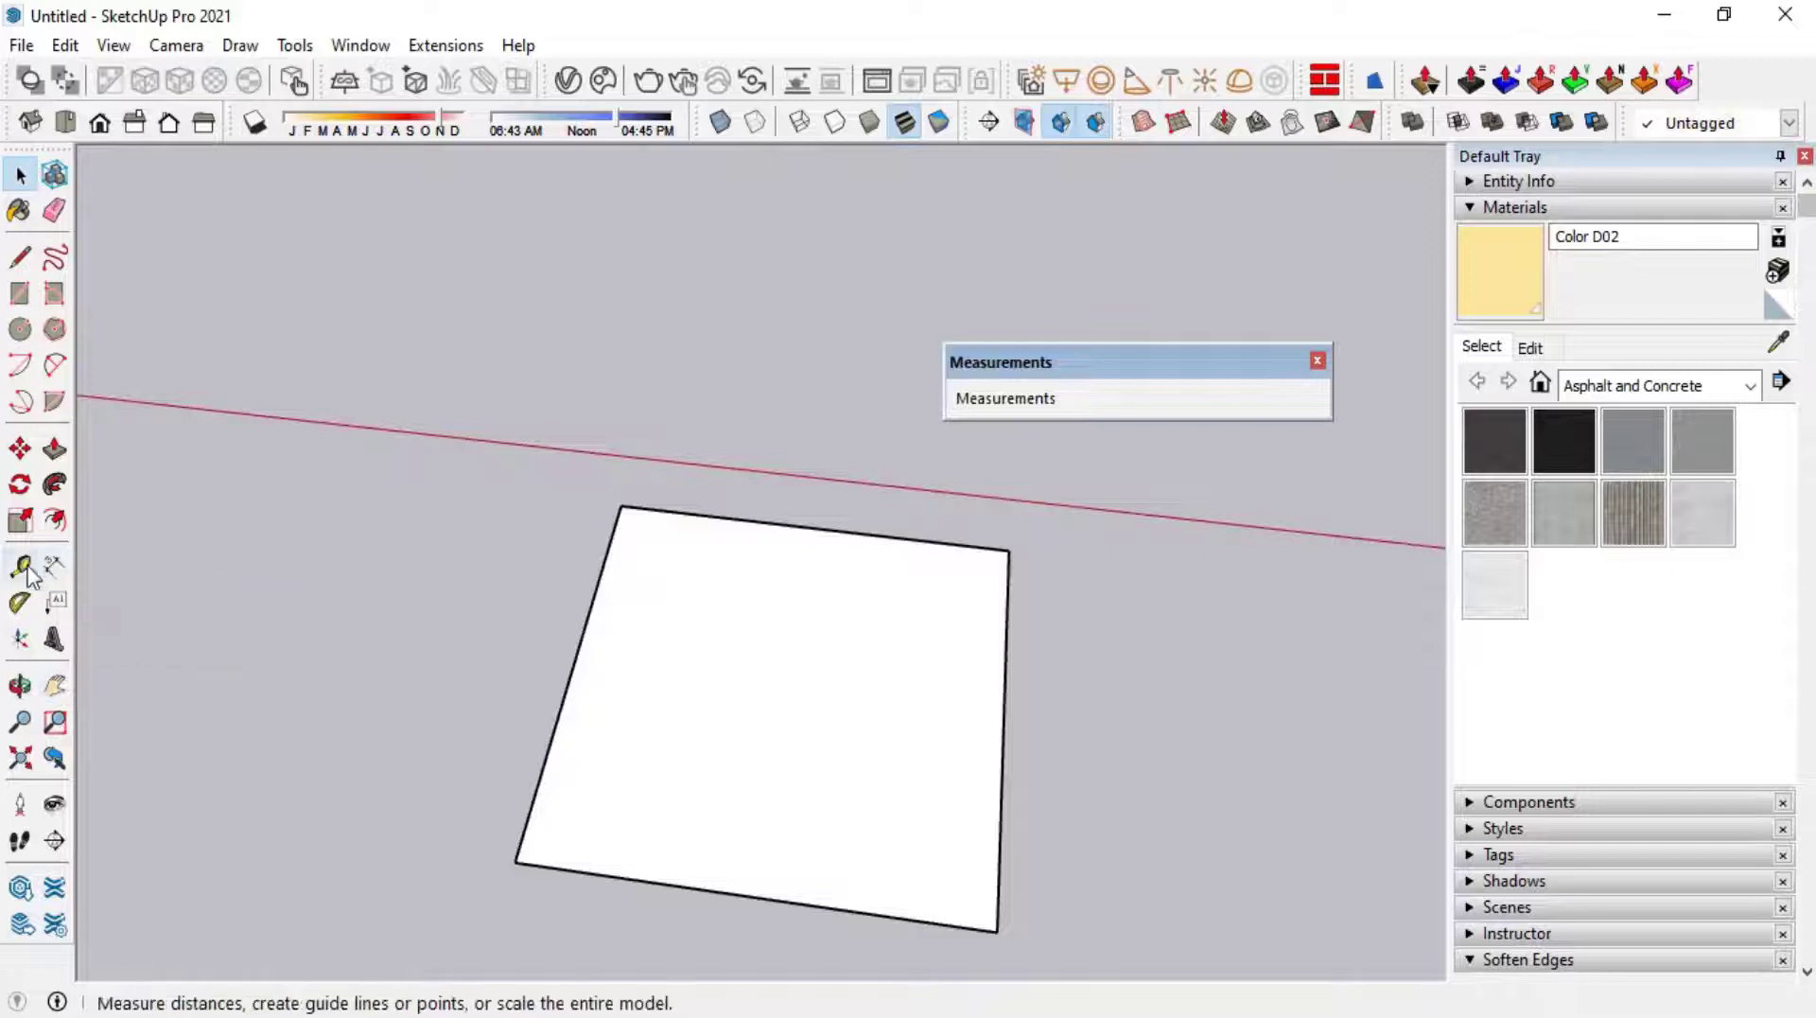
# Place Tape Measure guides 3.5 cm inside the square's left, top, right and bottom edges
pyautogui.click(25, 570)
pyautogui.click(566, 683)
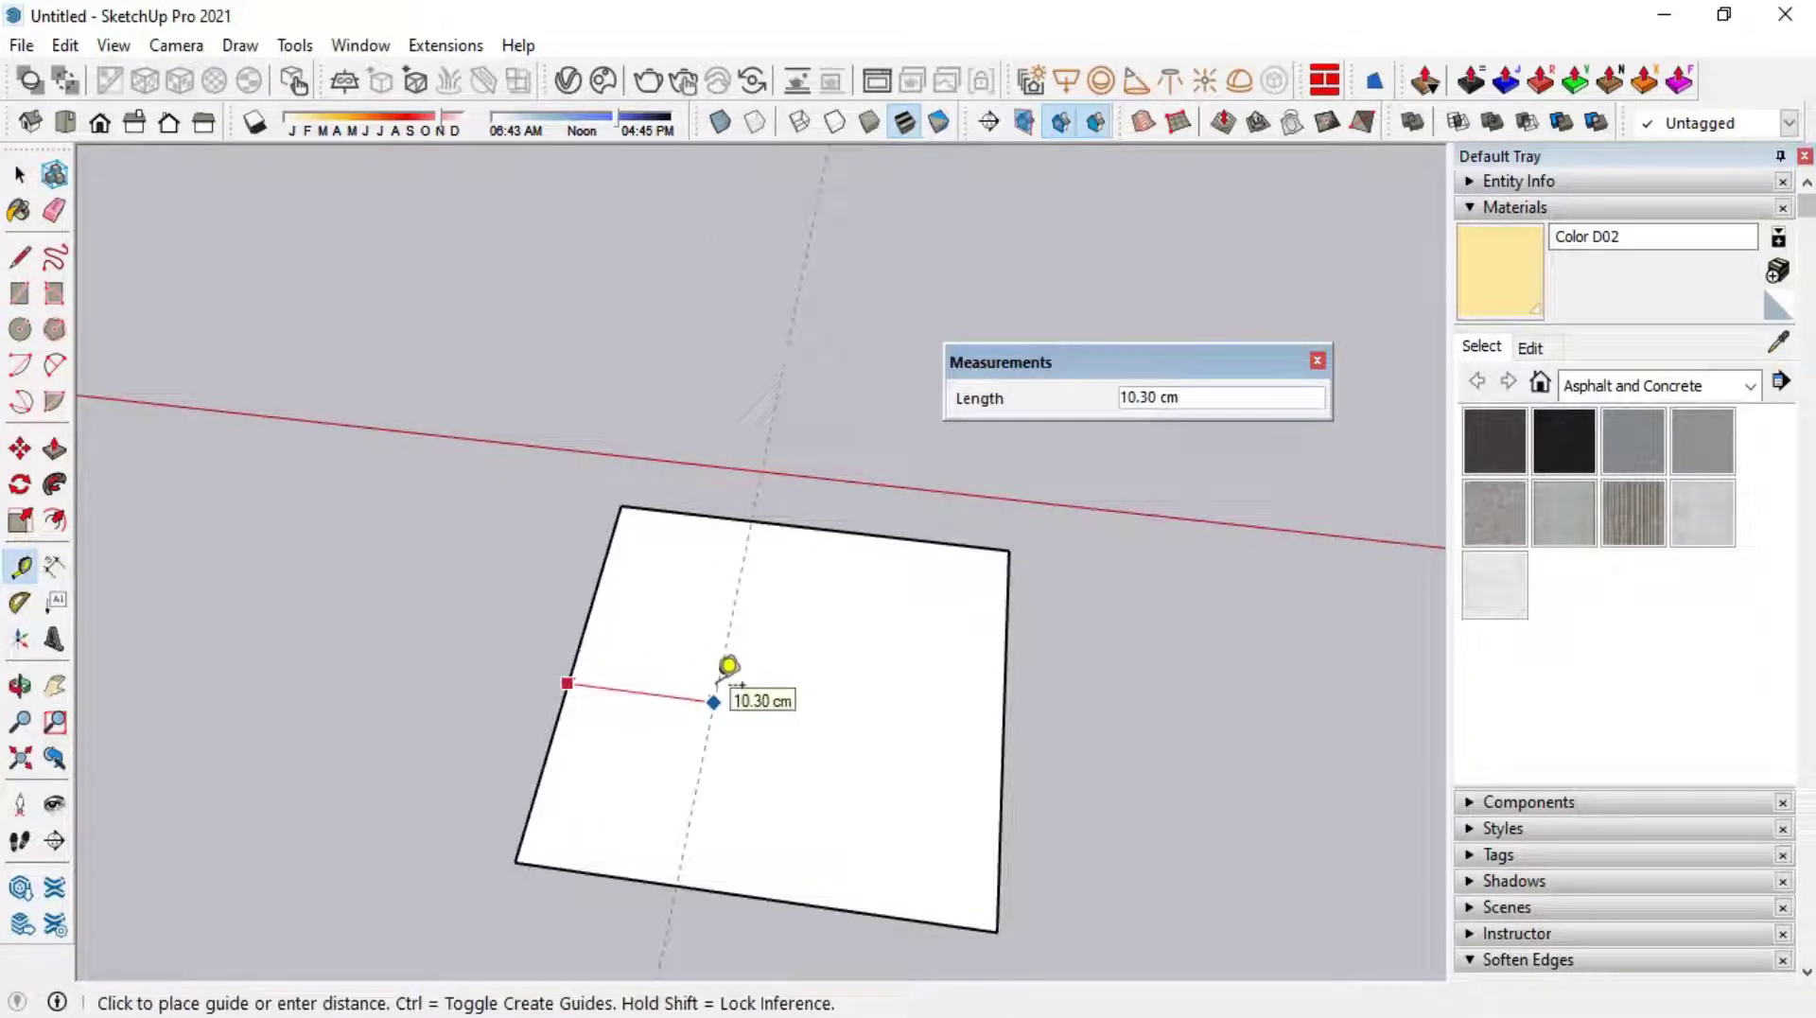
pyautogui.press('Return')
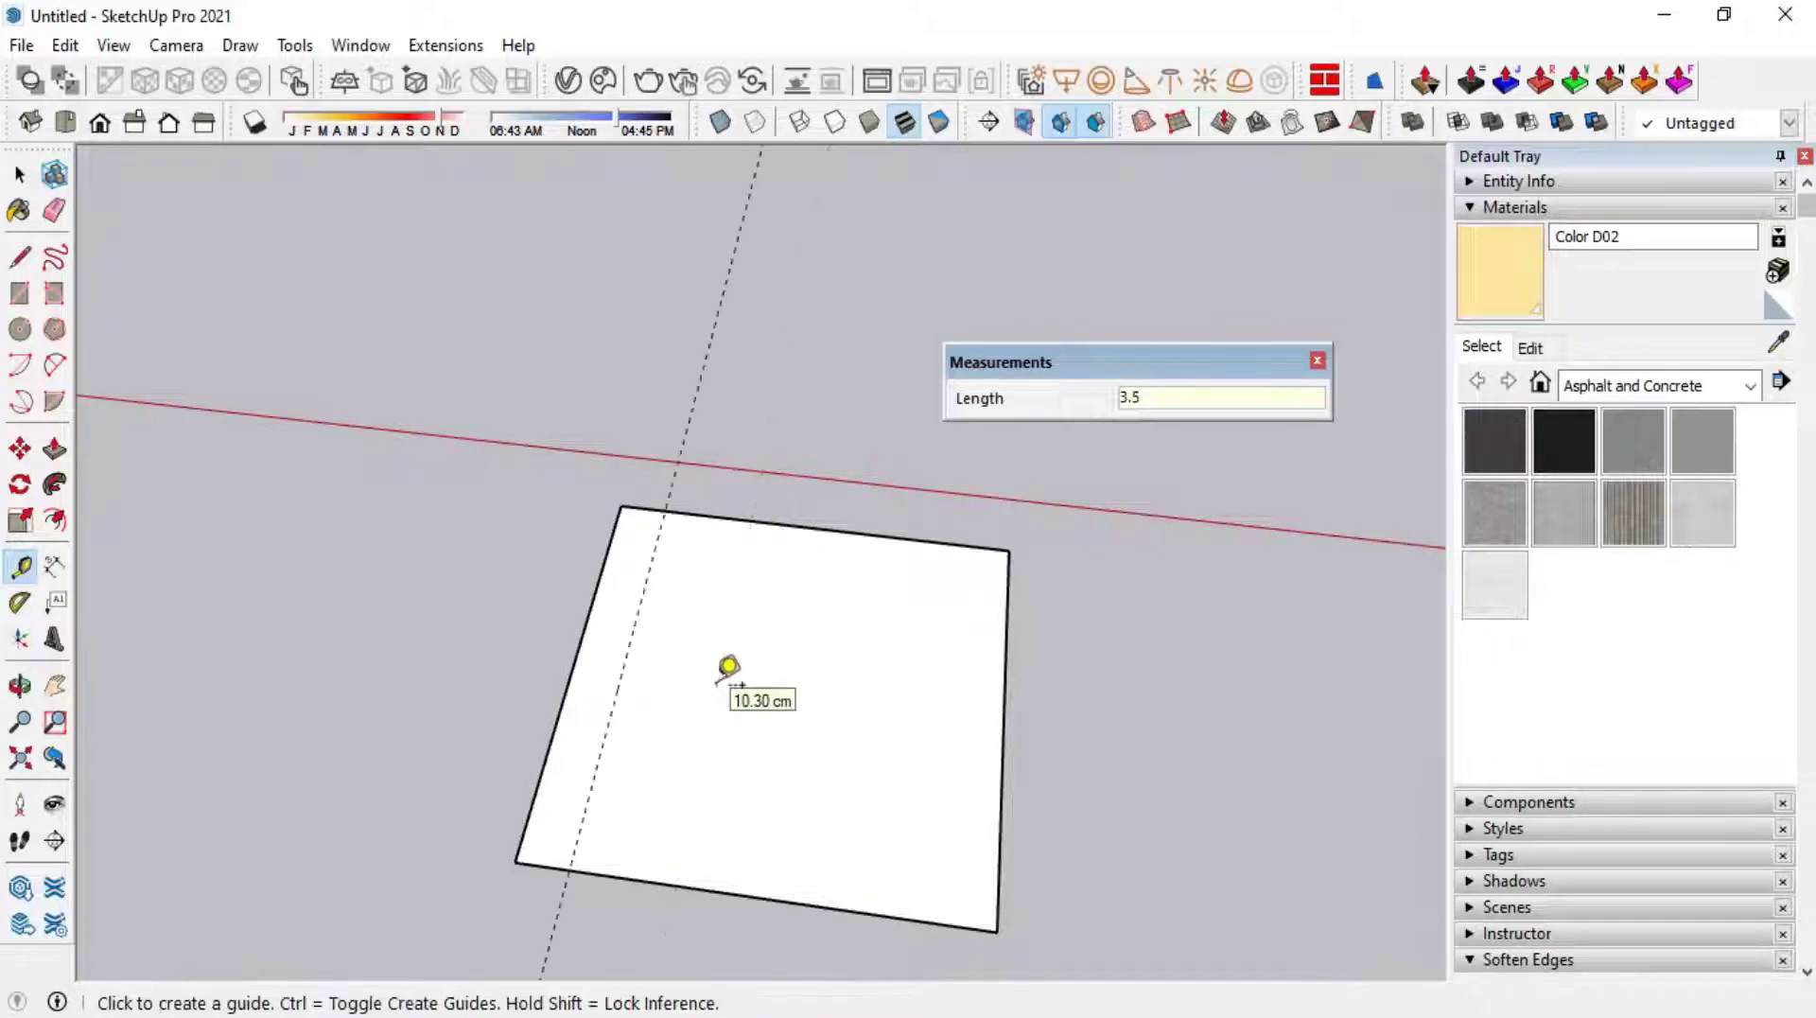
pyautogui.click(813, 525)
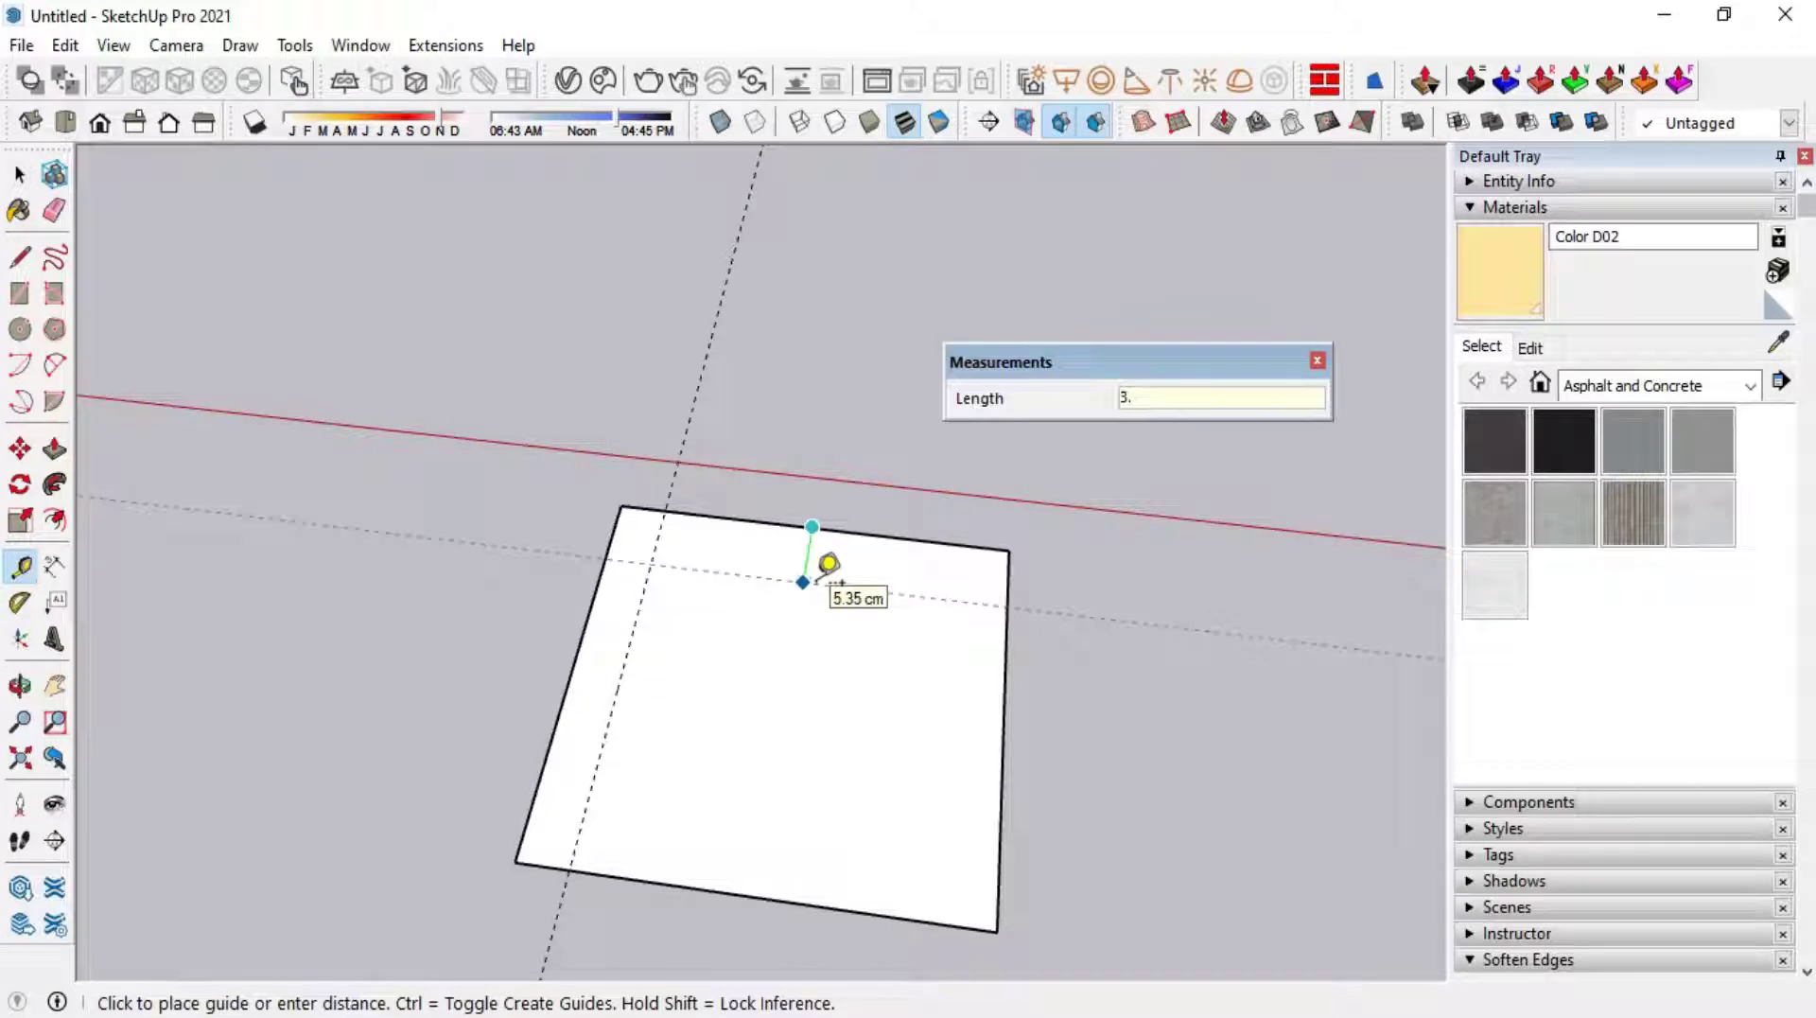
pyautogui.press('Return')
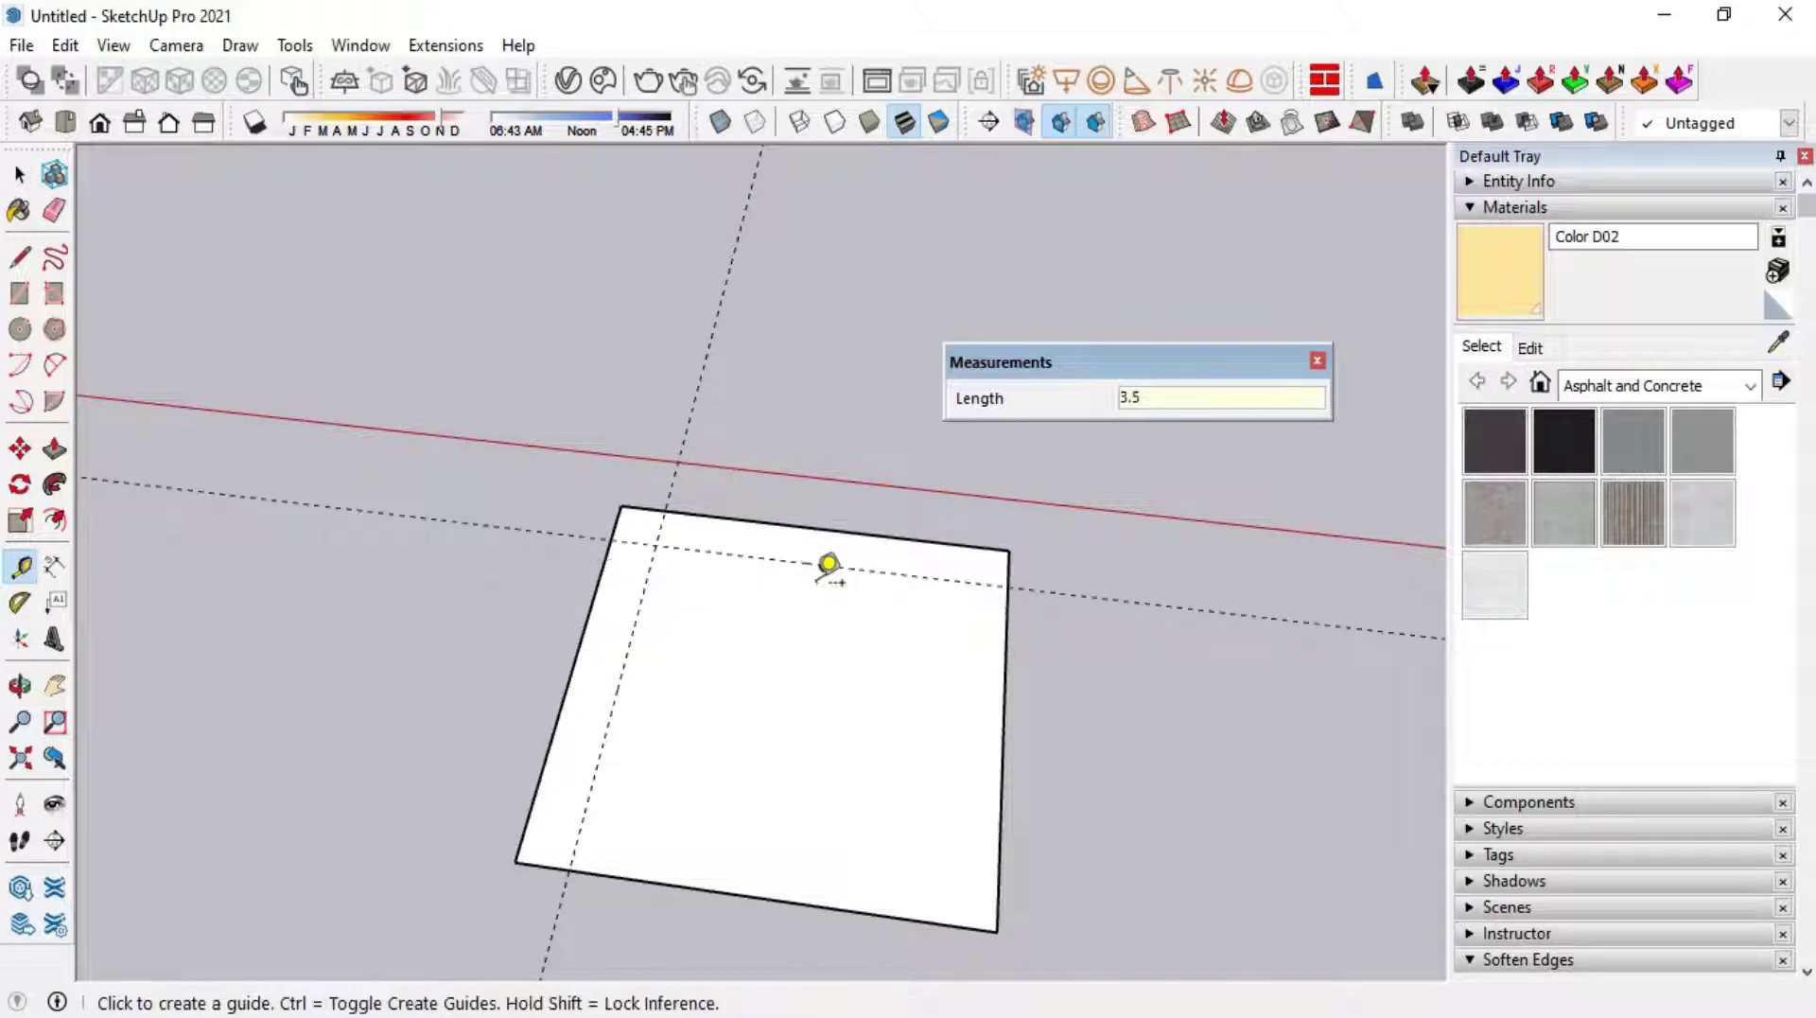
pyautogui.click(1001, 796)
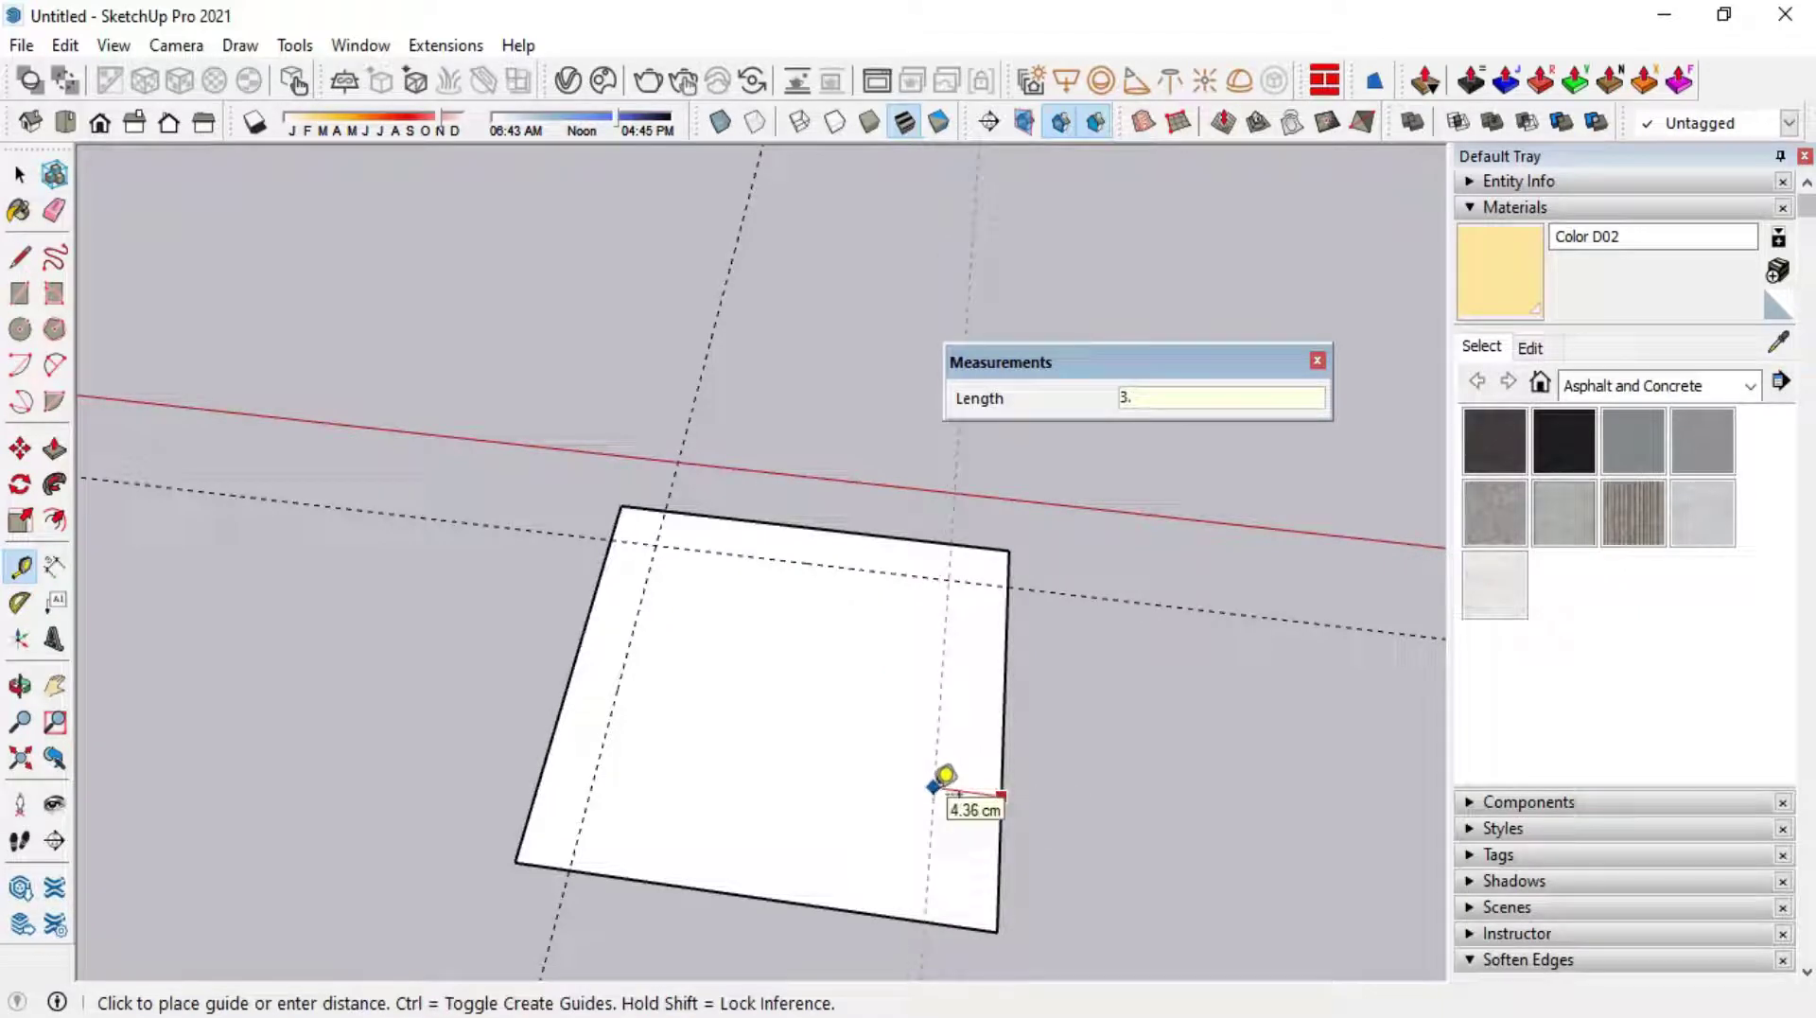
pyautogui.press('Return')
pyautogui.click(723, 891)
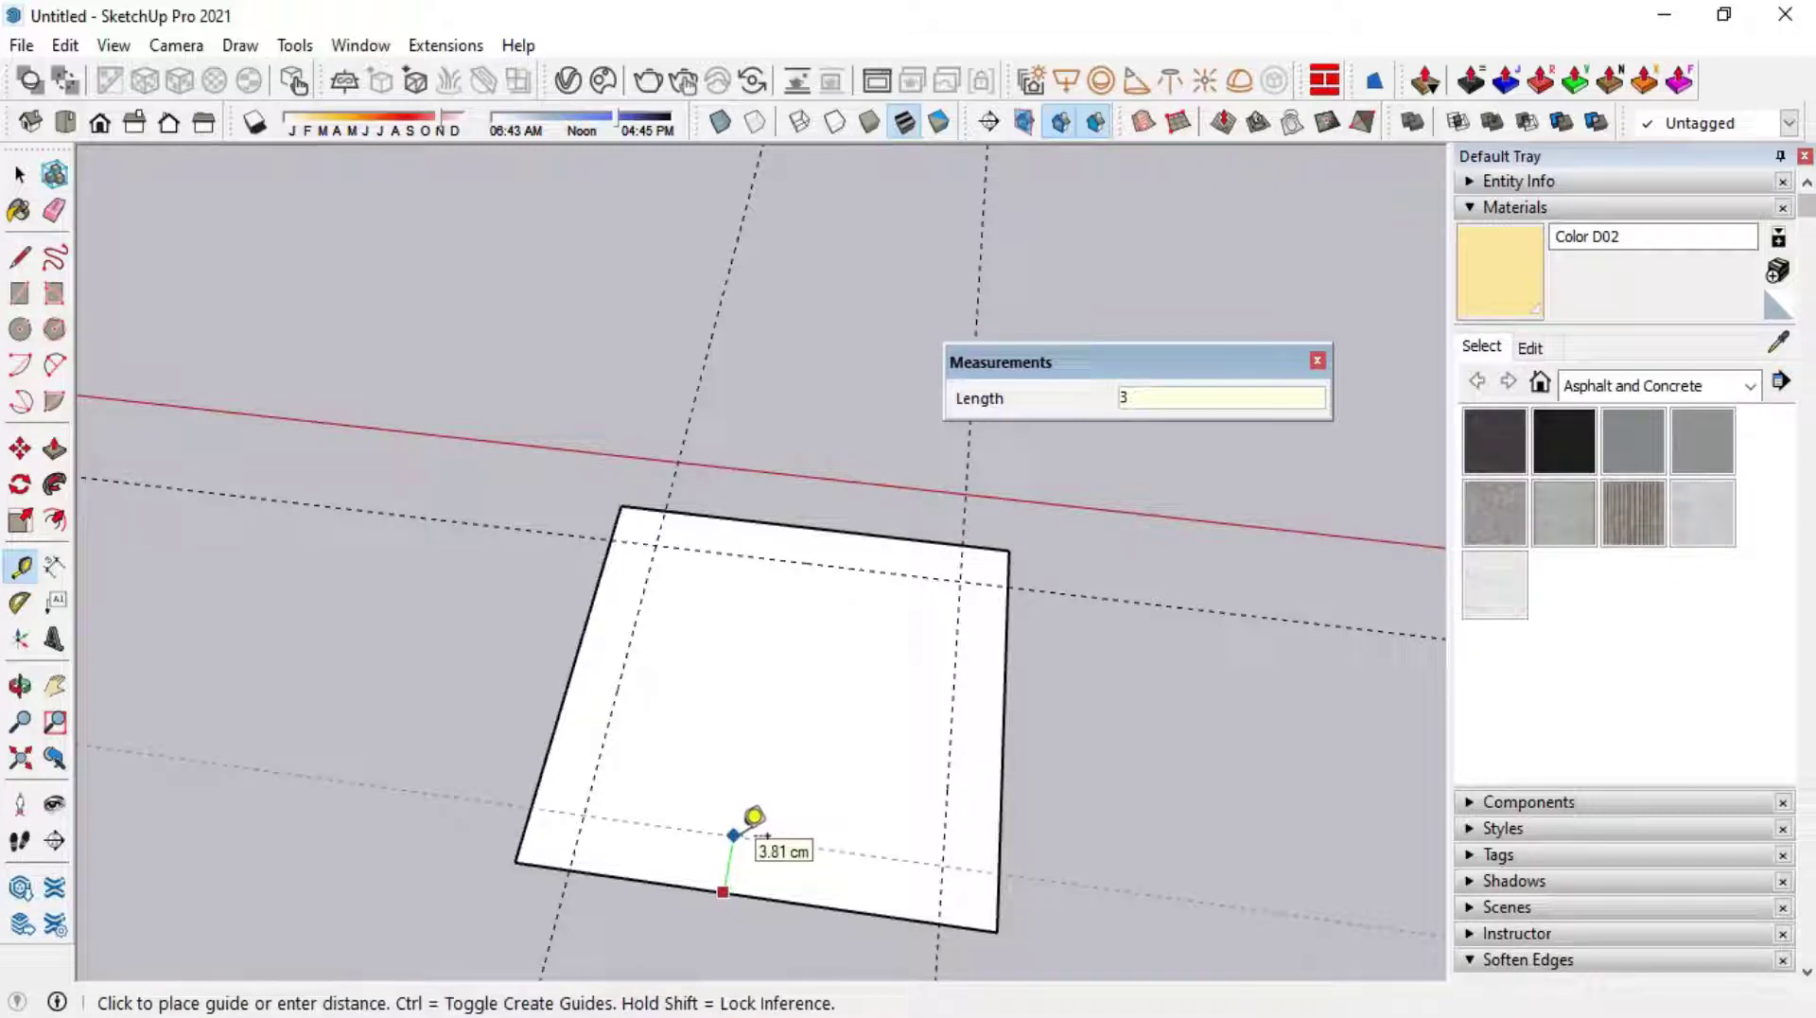
pyautogui.write('.5')
pyautogui.press('Return')
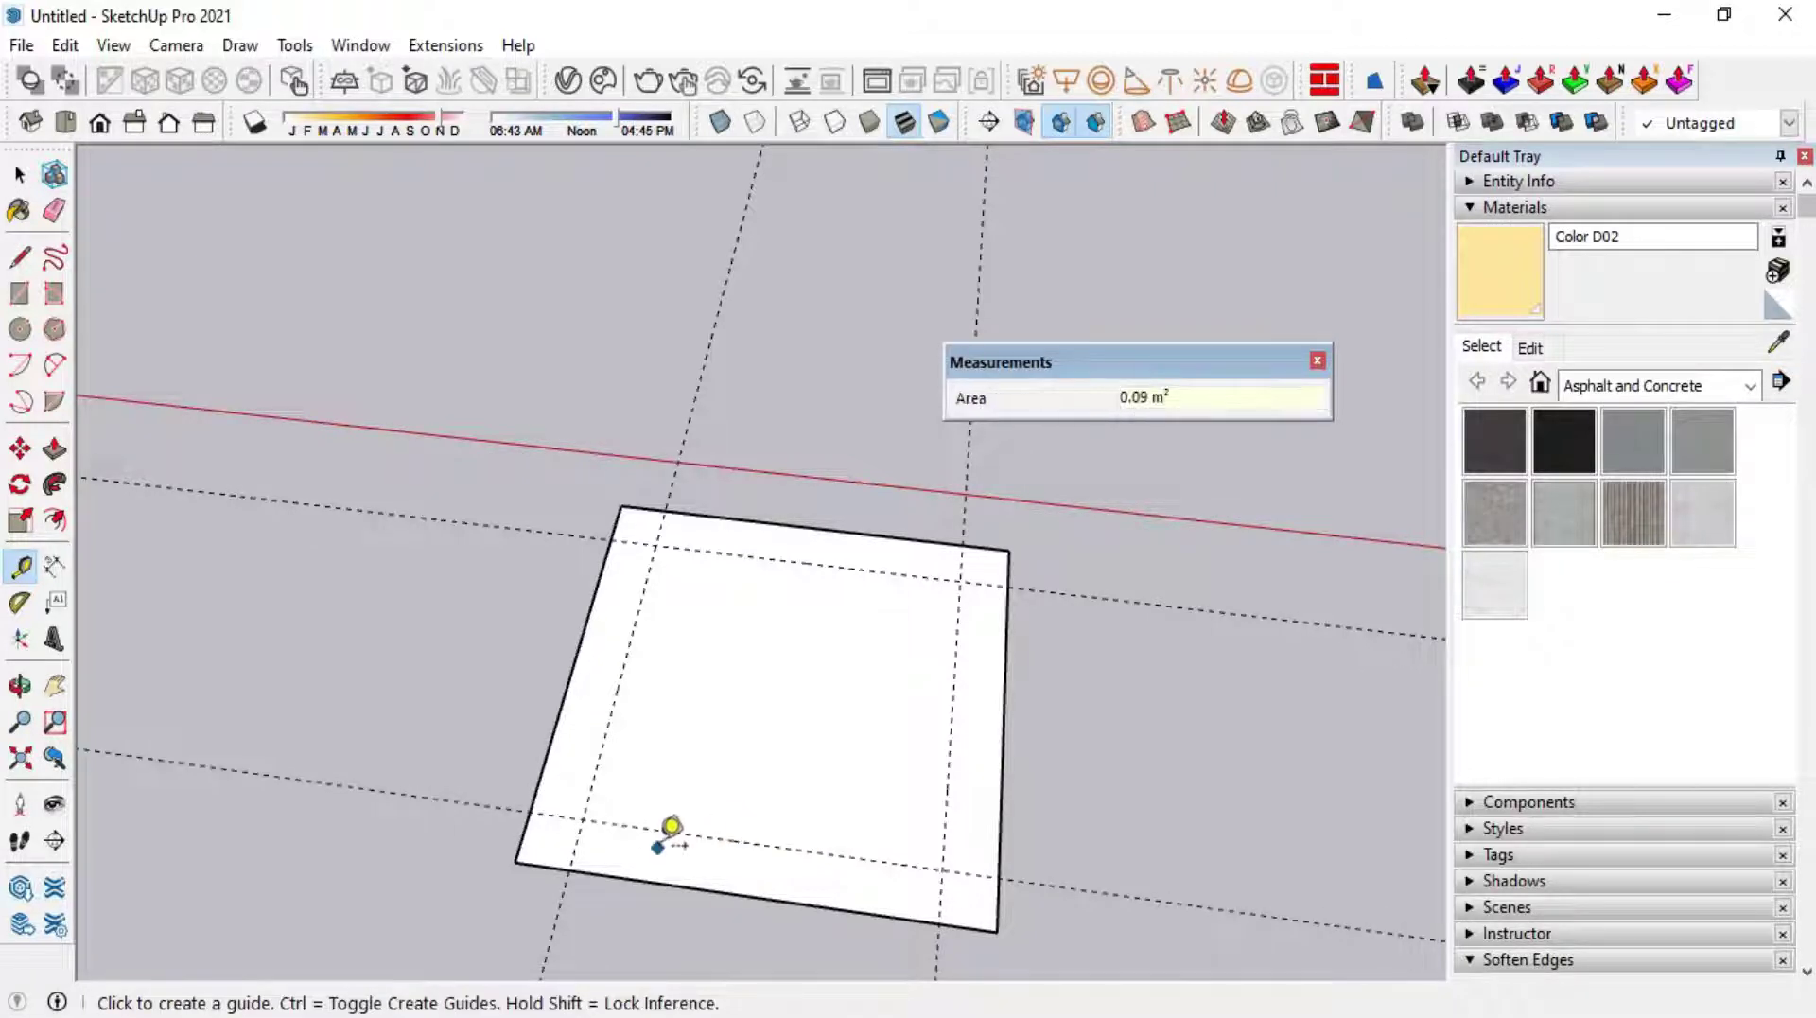
pyautogui.press('space')
pyautogui.moveTo(606, 614)
pyautogui.mouseDown(button='middle')
pyautogui.moveTo(735, 661)
pyautogui.moveTo(865, 743)
pyautogui.moveTo(771, 759)
pyautogui.moveTo(721, 713)
pyautogui.mouseUp(button='middle')
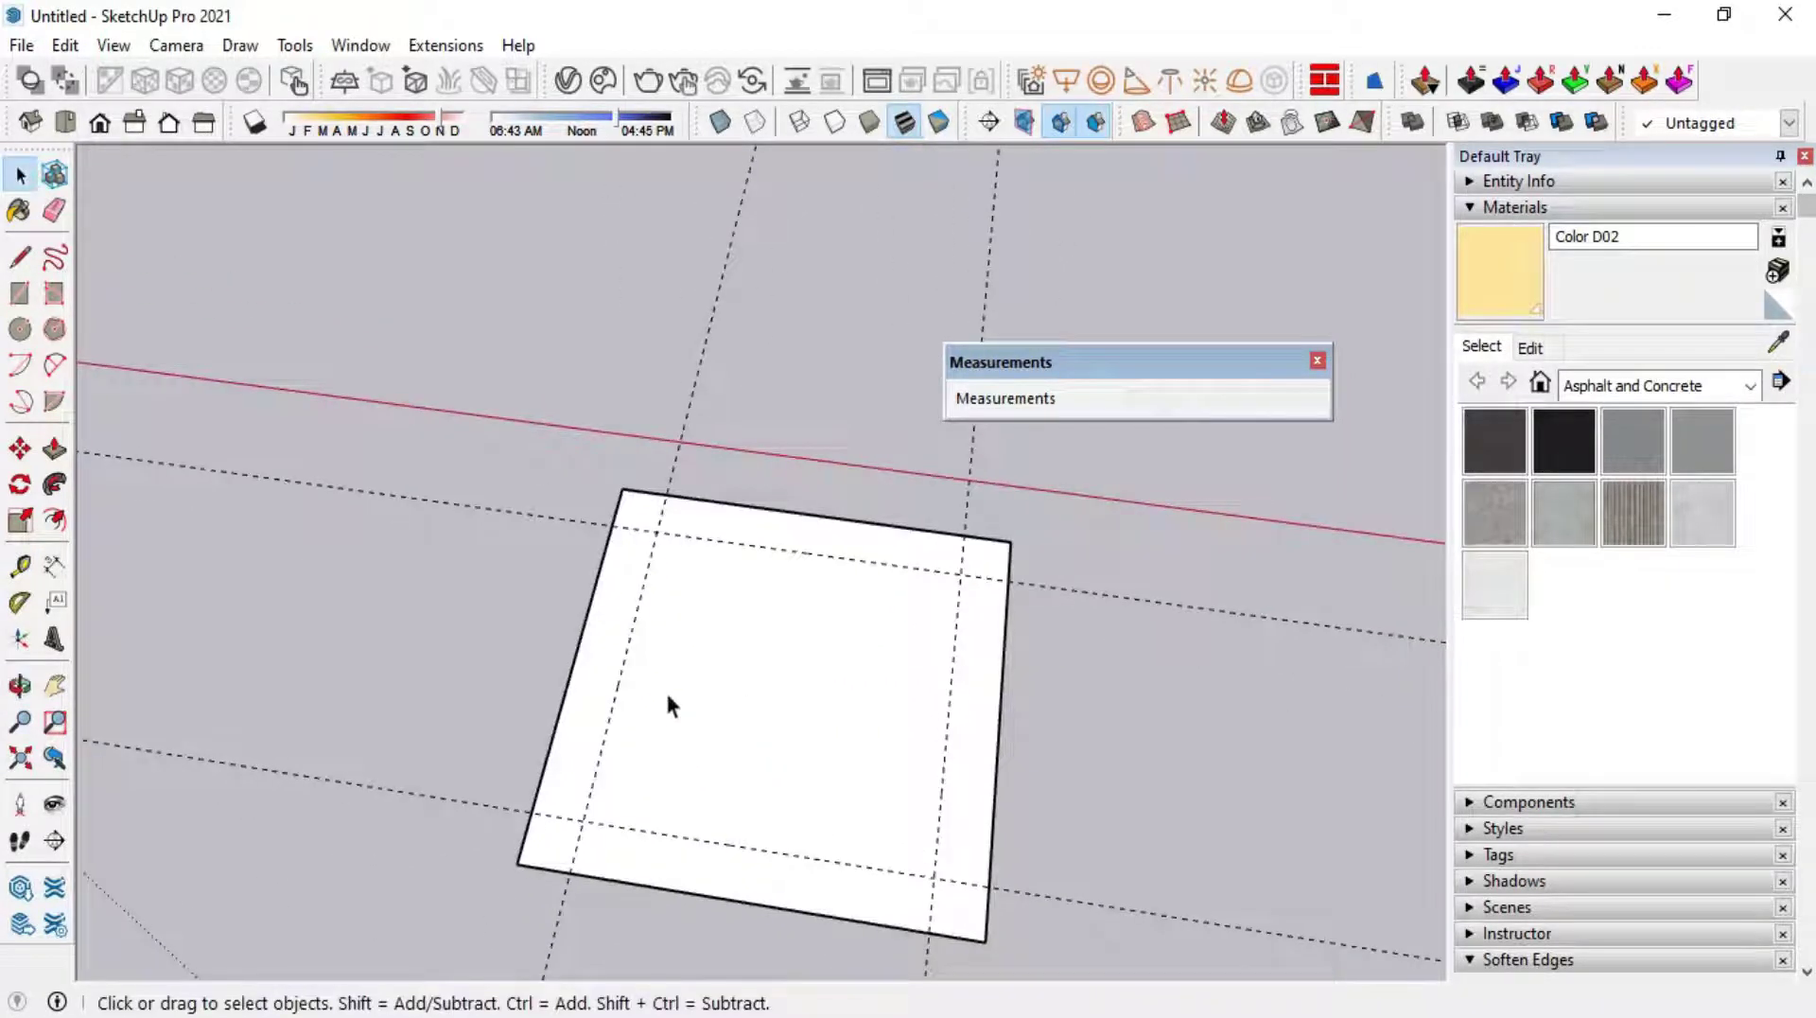
# Offset a guide 3.5 cm further inward from each of the four border guides
pyautogui.click(15, 568)
pyautogui.click(618, 680)
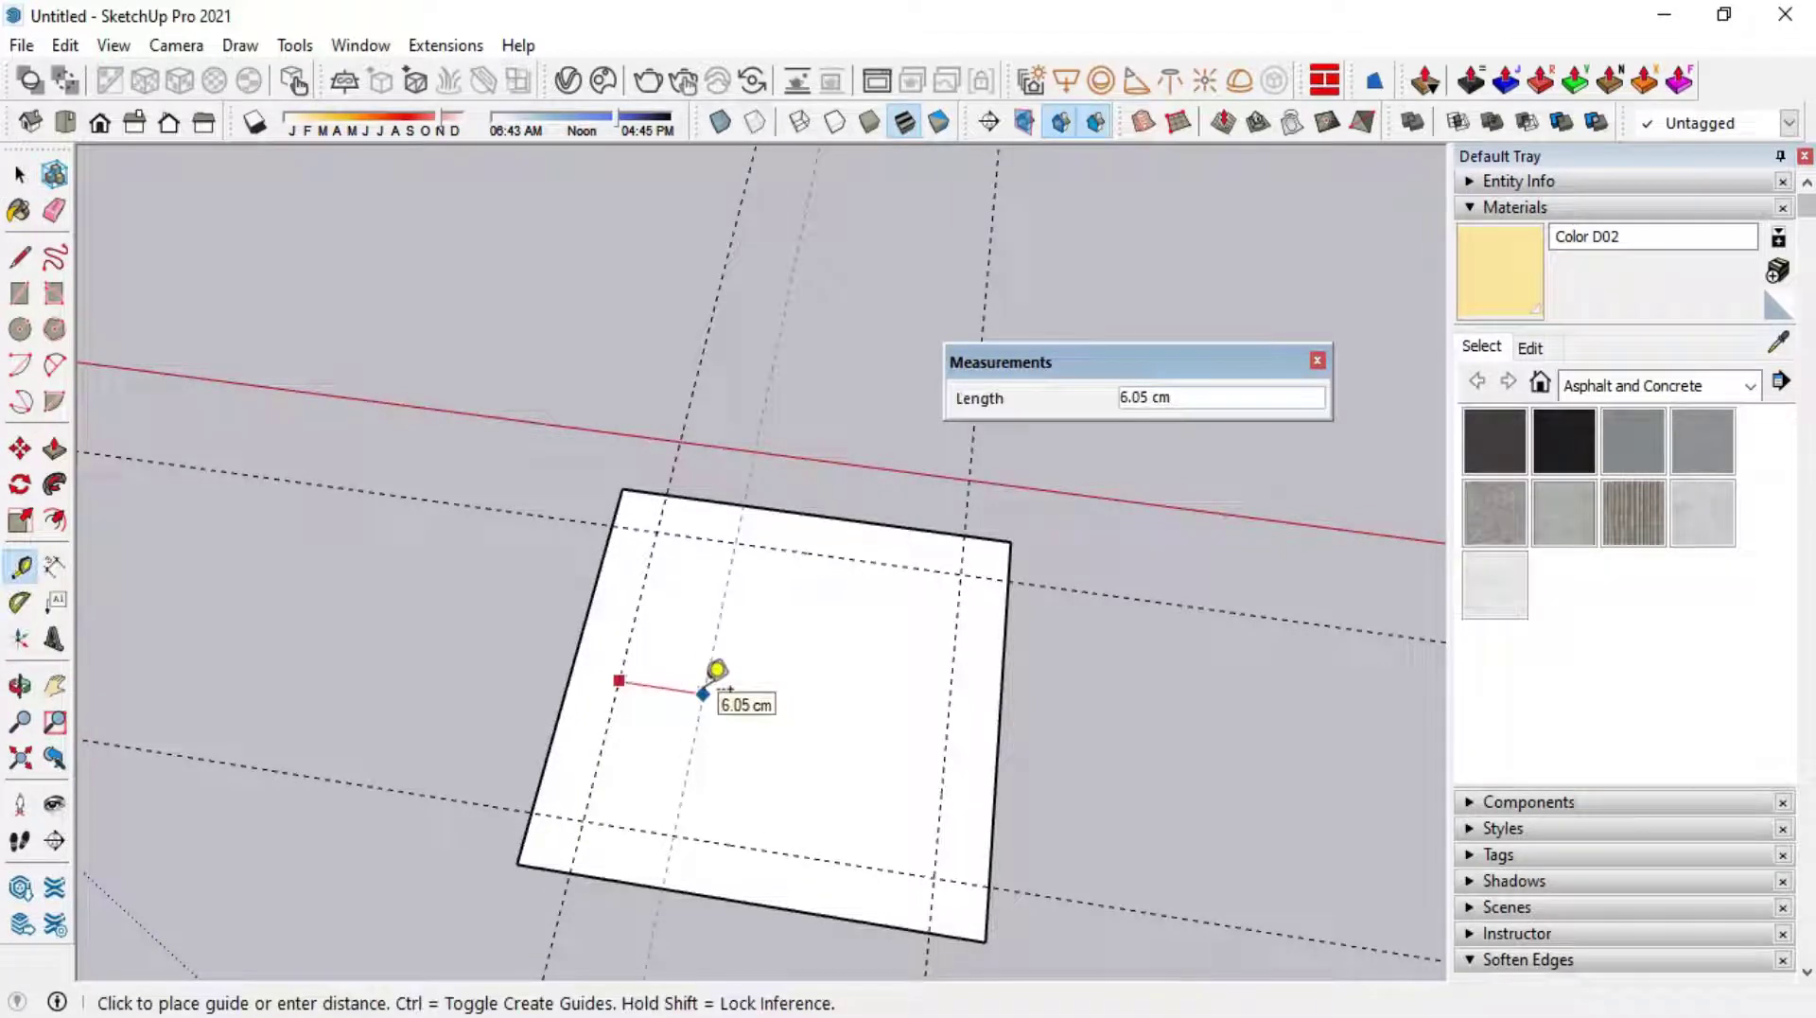
pyautogui.write('5')
pyautogui.press('Return')
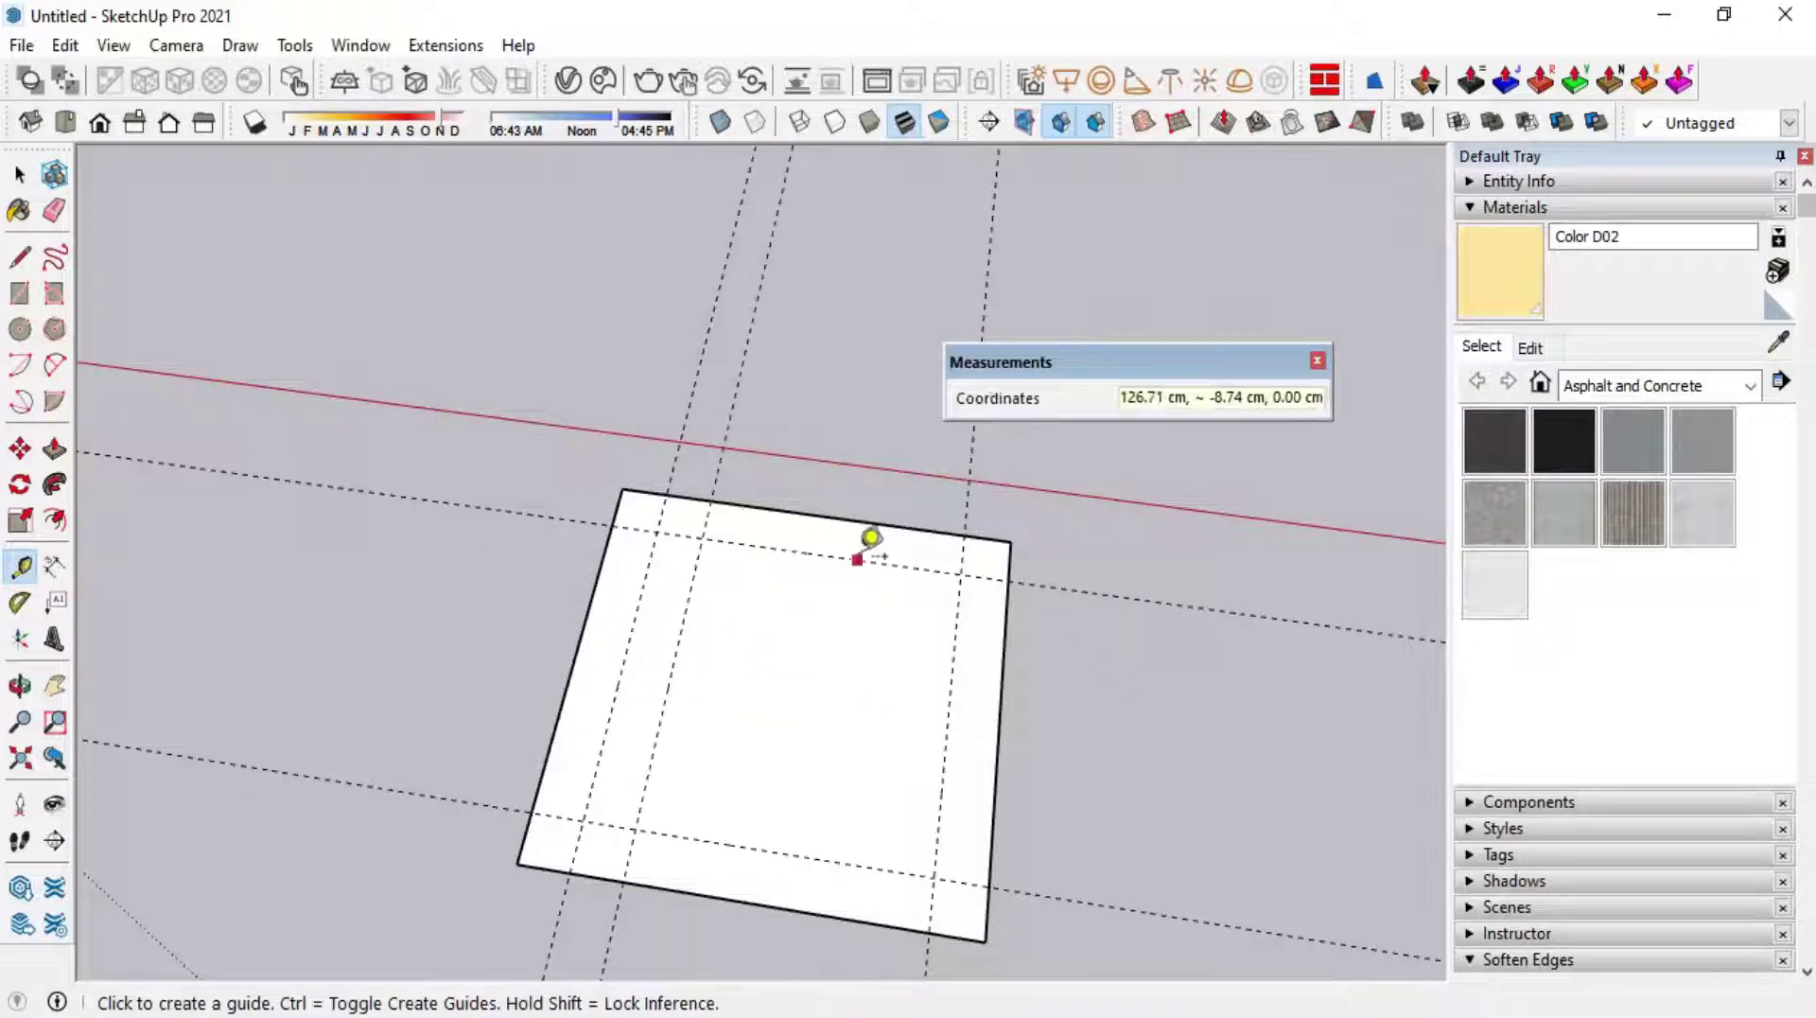
pyautogui.click(858, 559)
pyautogui.write('3.5')
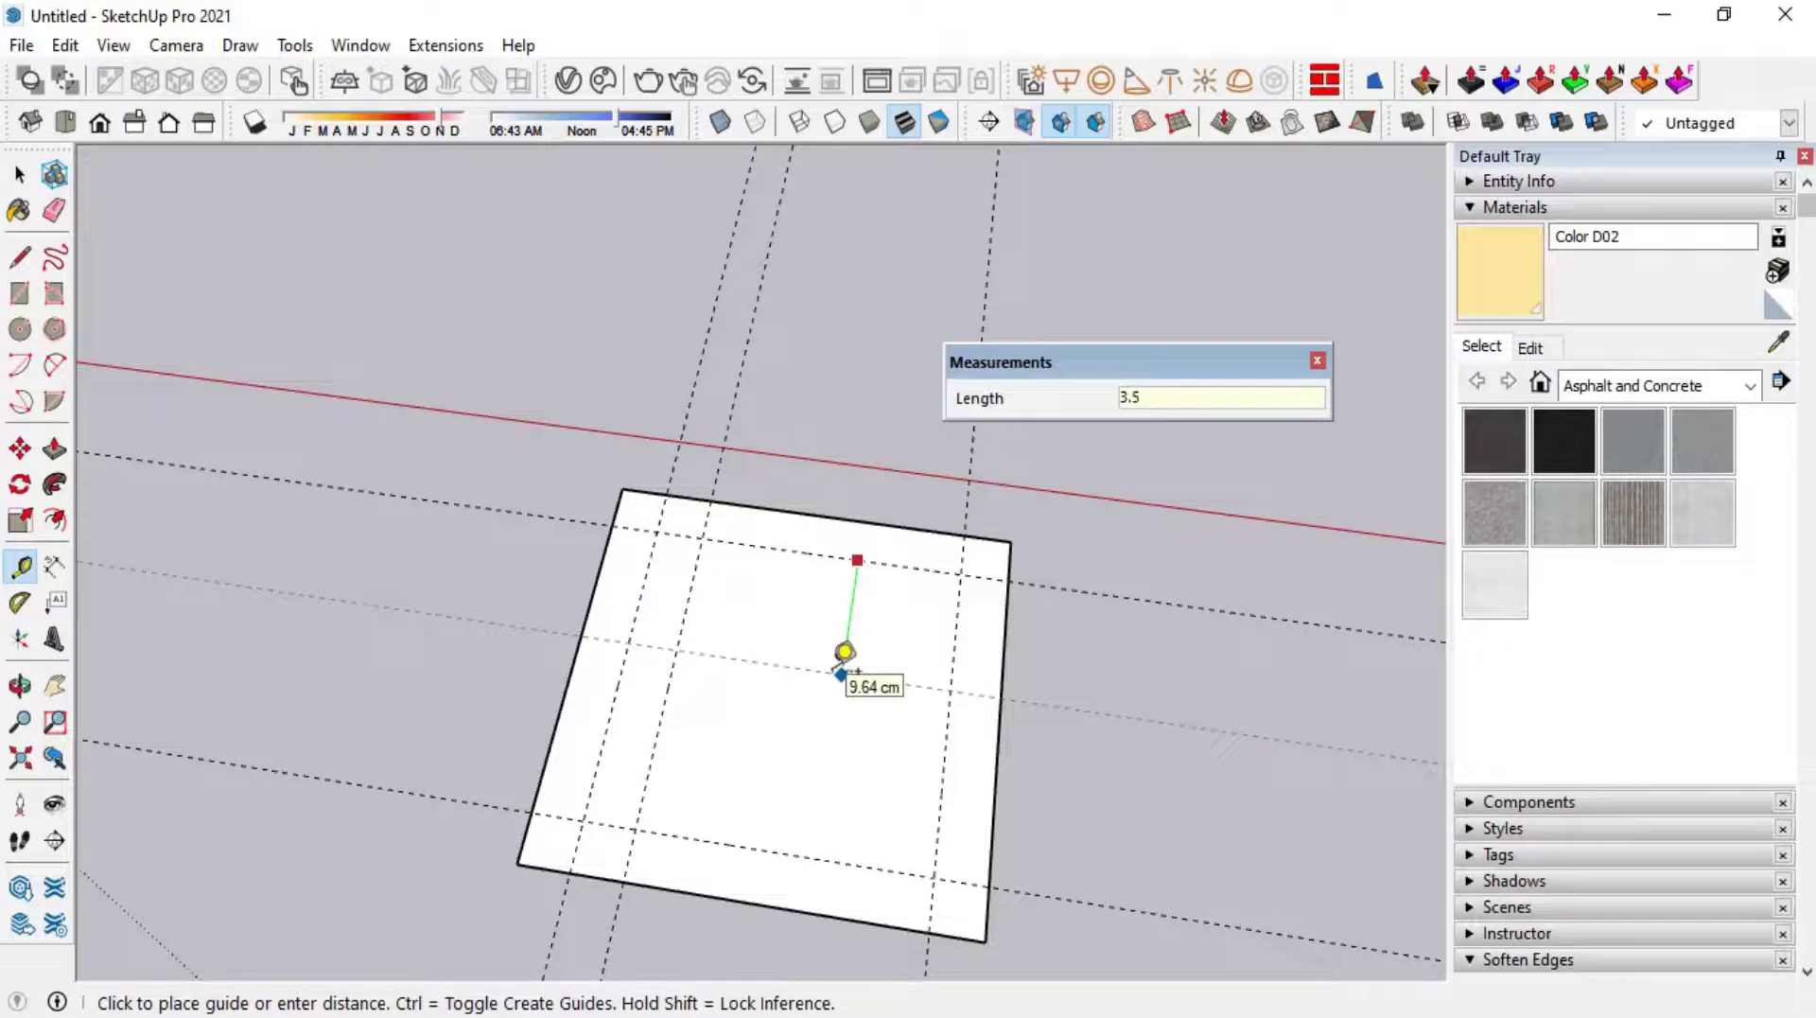
pyautogui.press('Return')
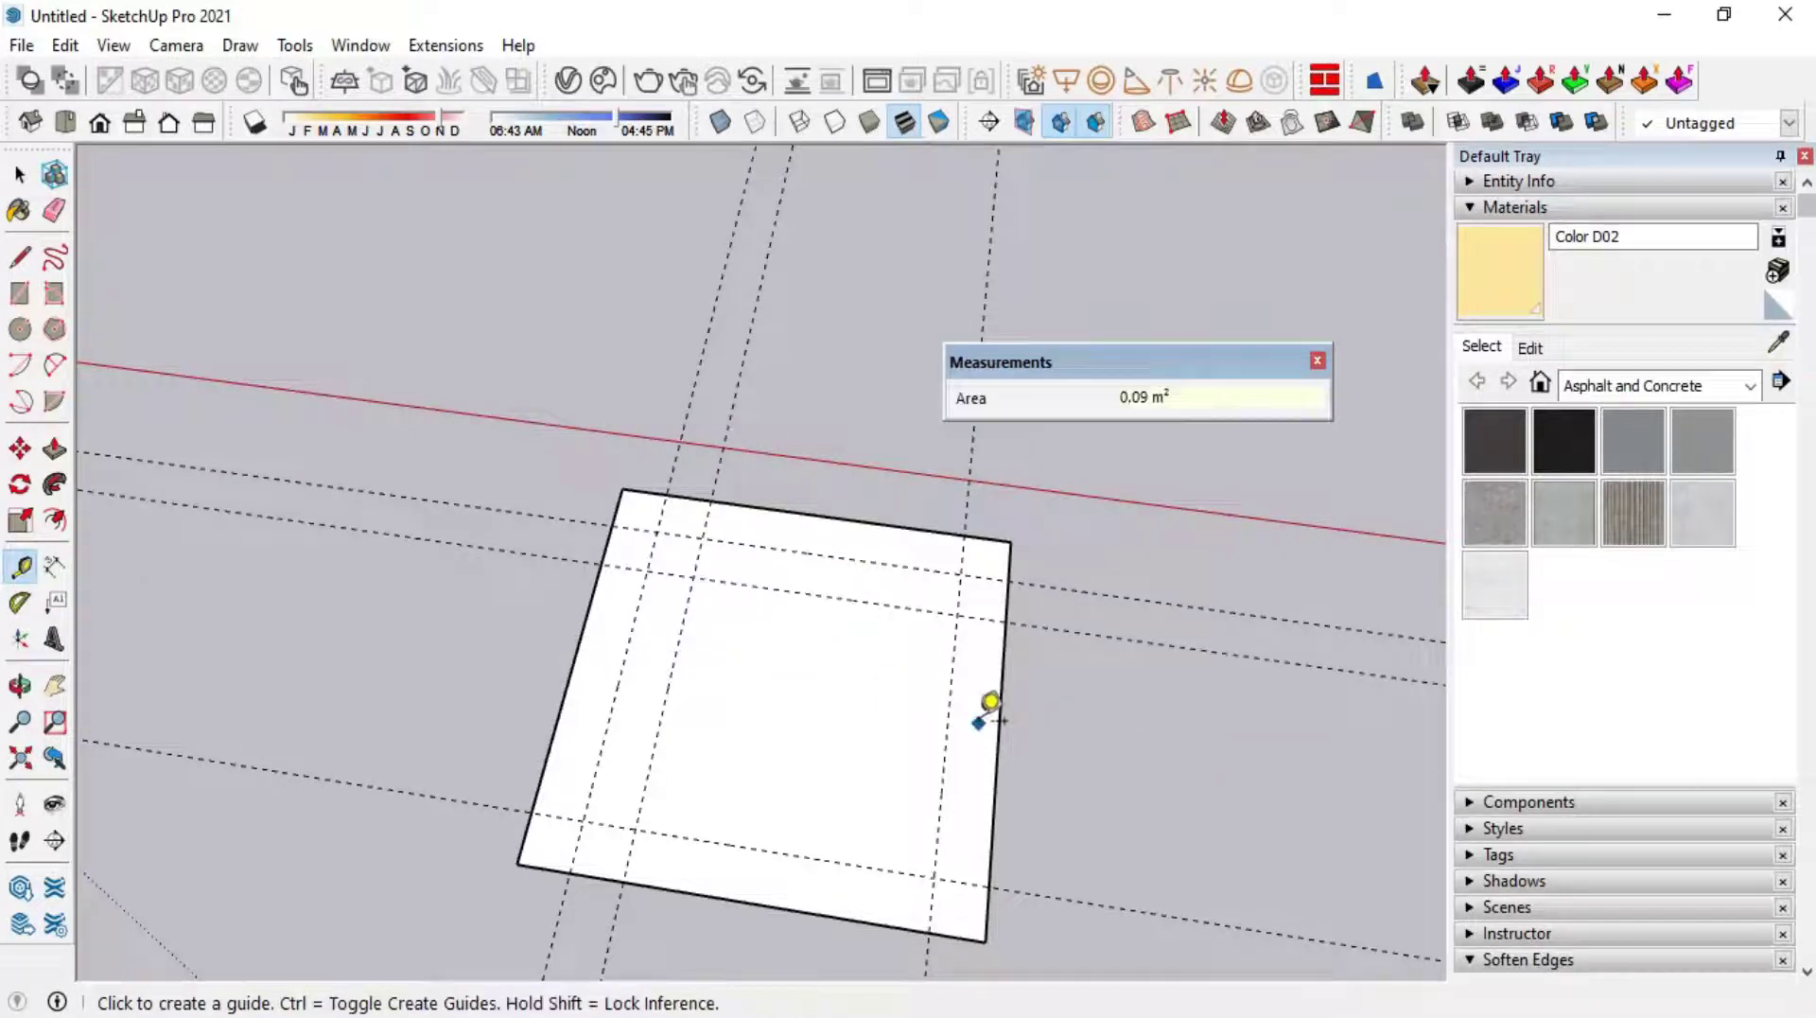
pyautogui.click(946, 721)
pyautogui.write('3.5')
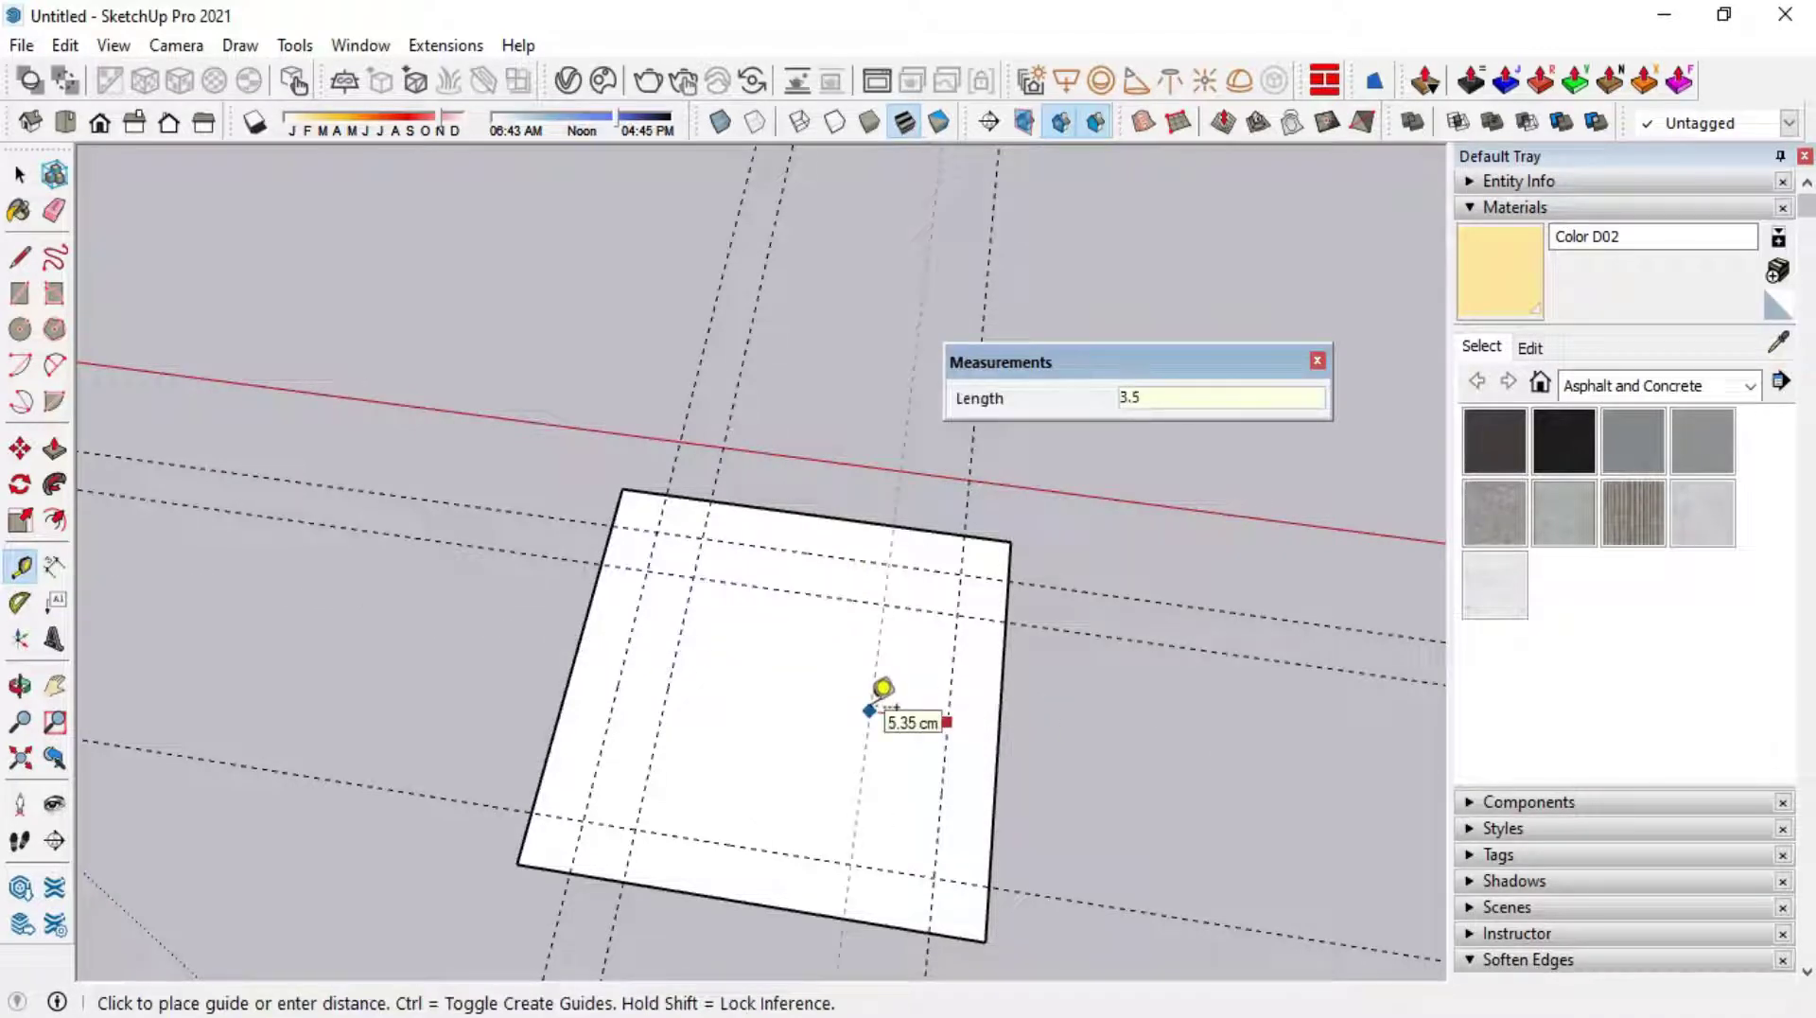
pyautogui.press('Return')
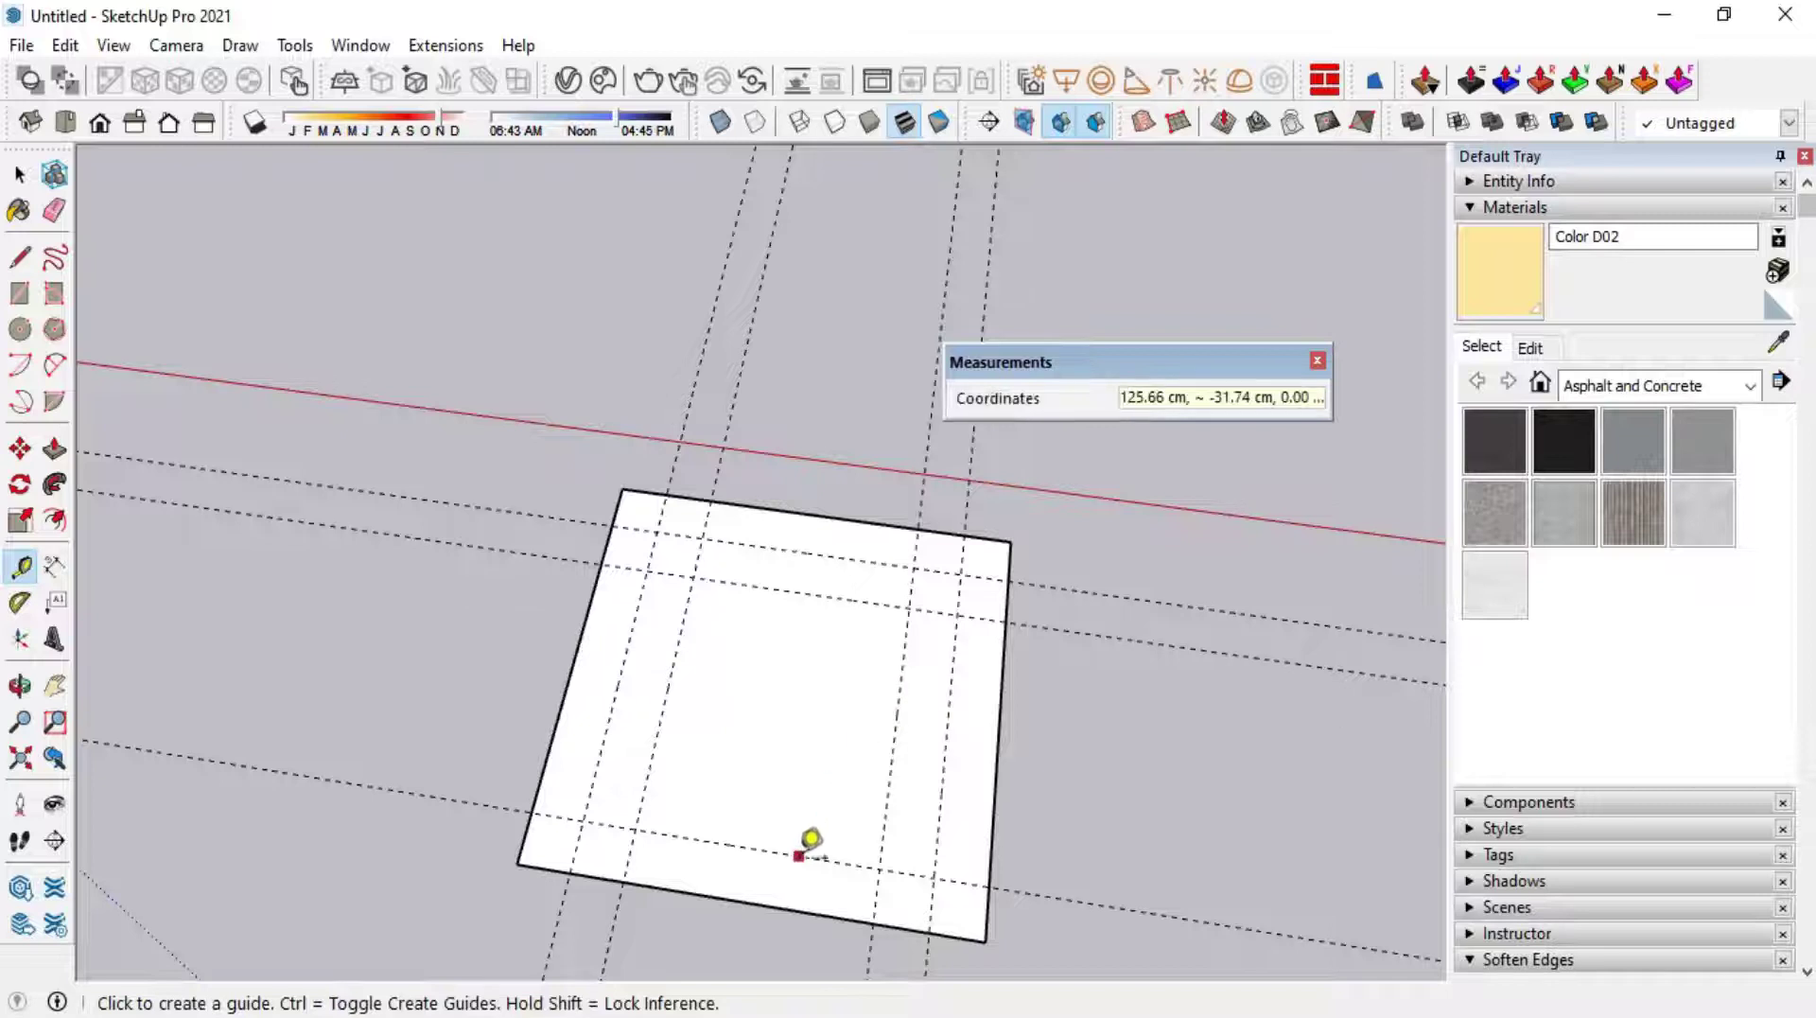
pyautogui.click(799, 855)
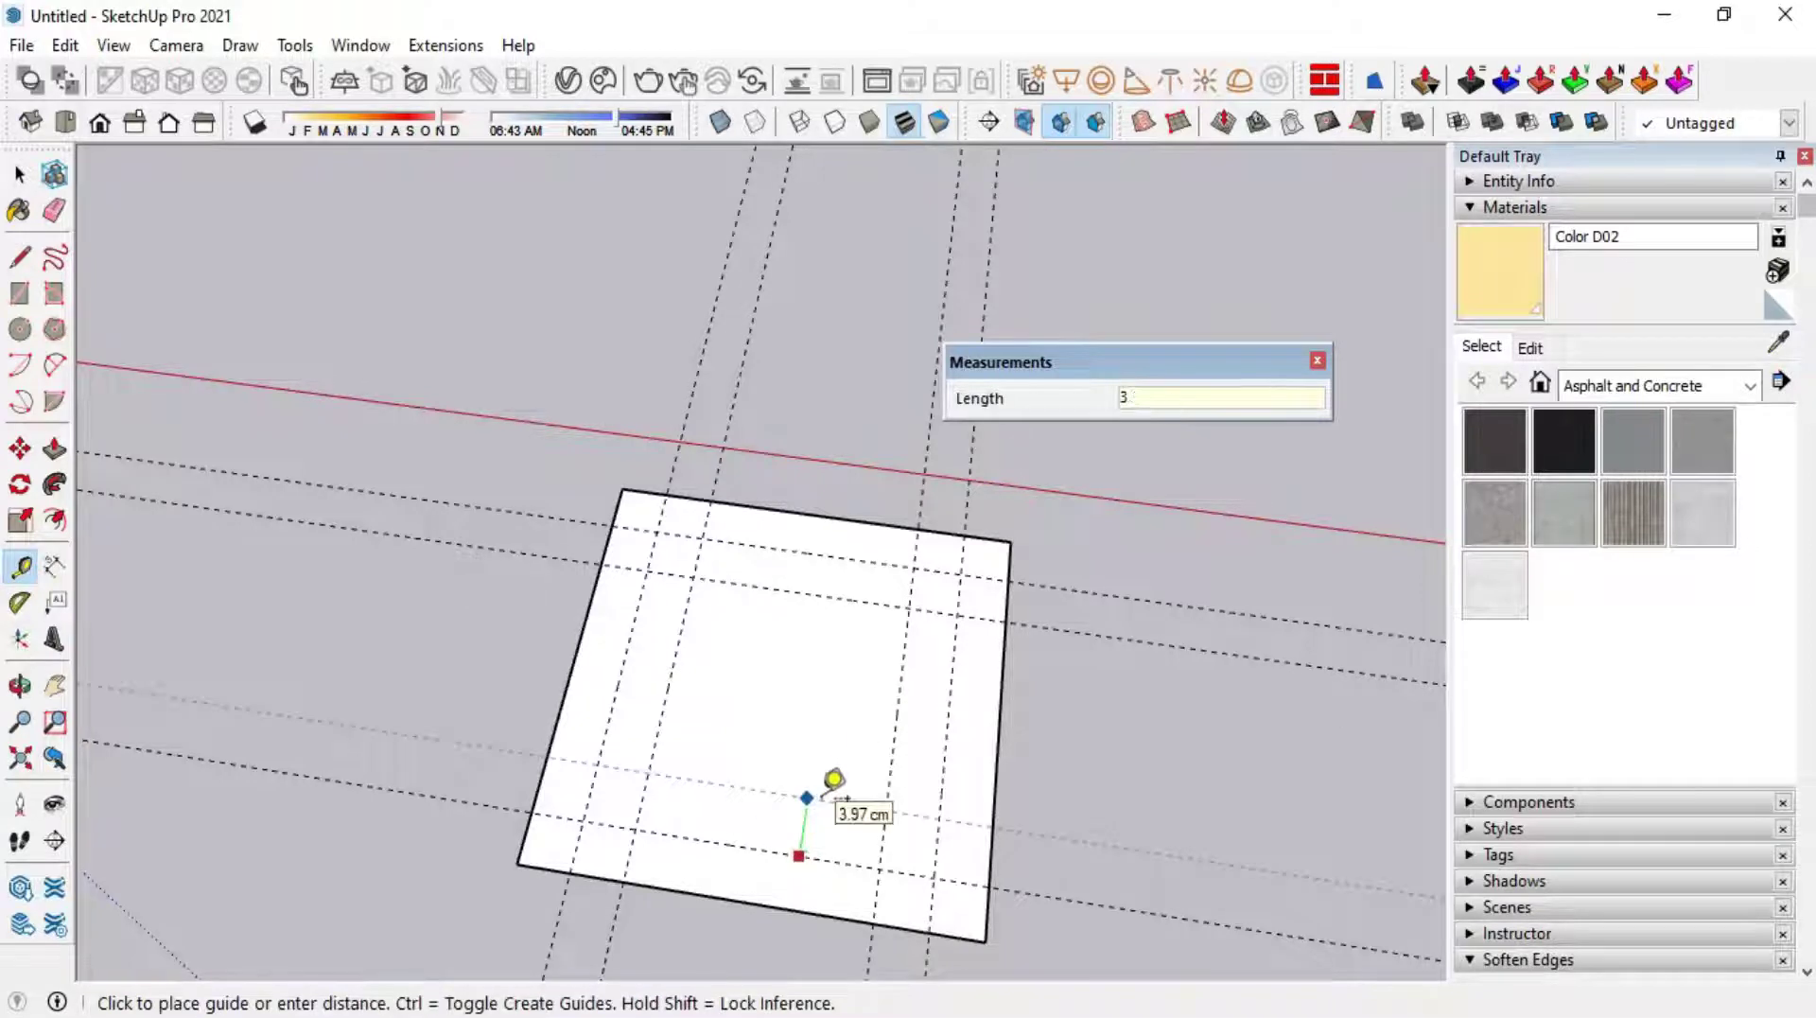
pyautogui.write('.5')
pyautogui.press('Return')
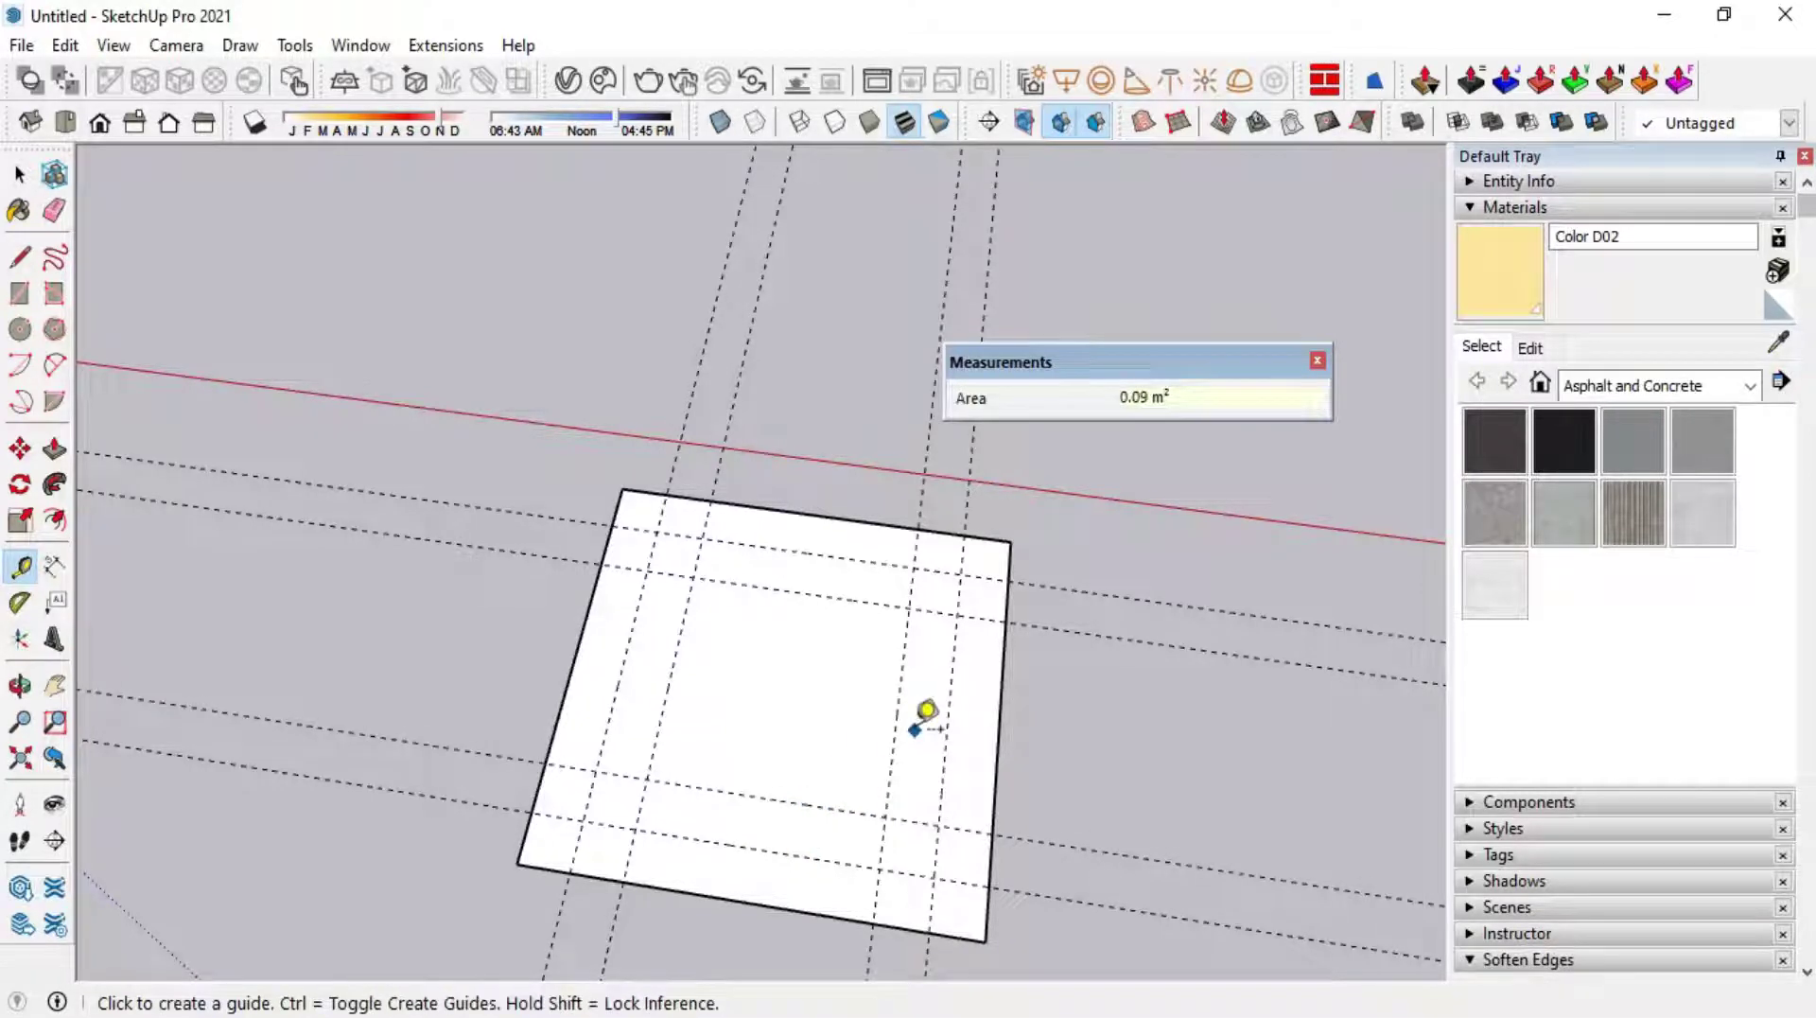
# Add more vertical and horizontal guides across the square to complete the opening grid
pyautogui.click(897, 706)
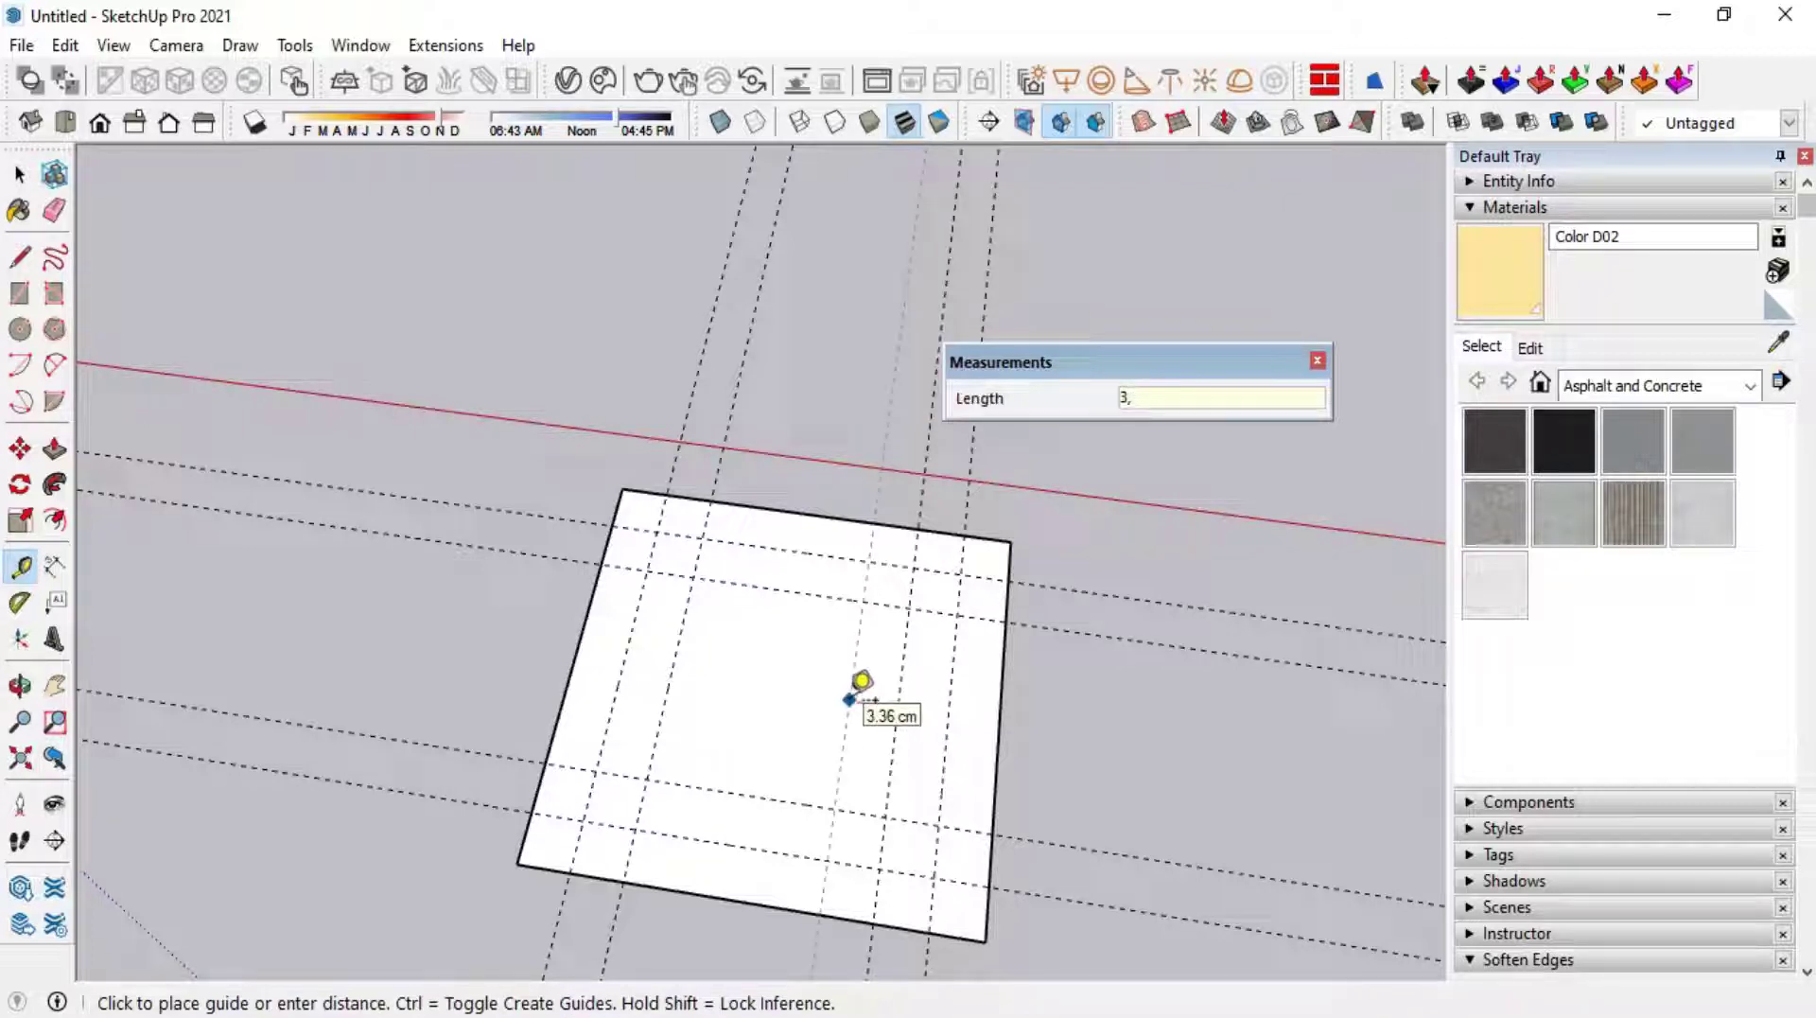
pyautogui.click(851, 698)
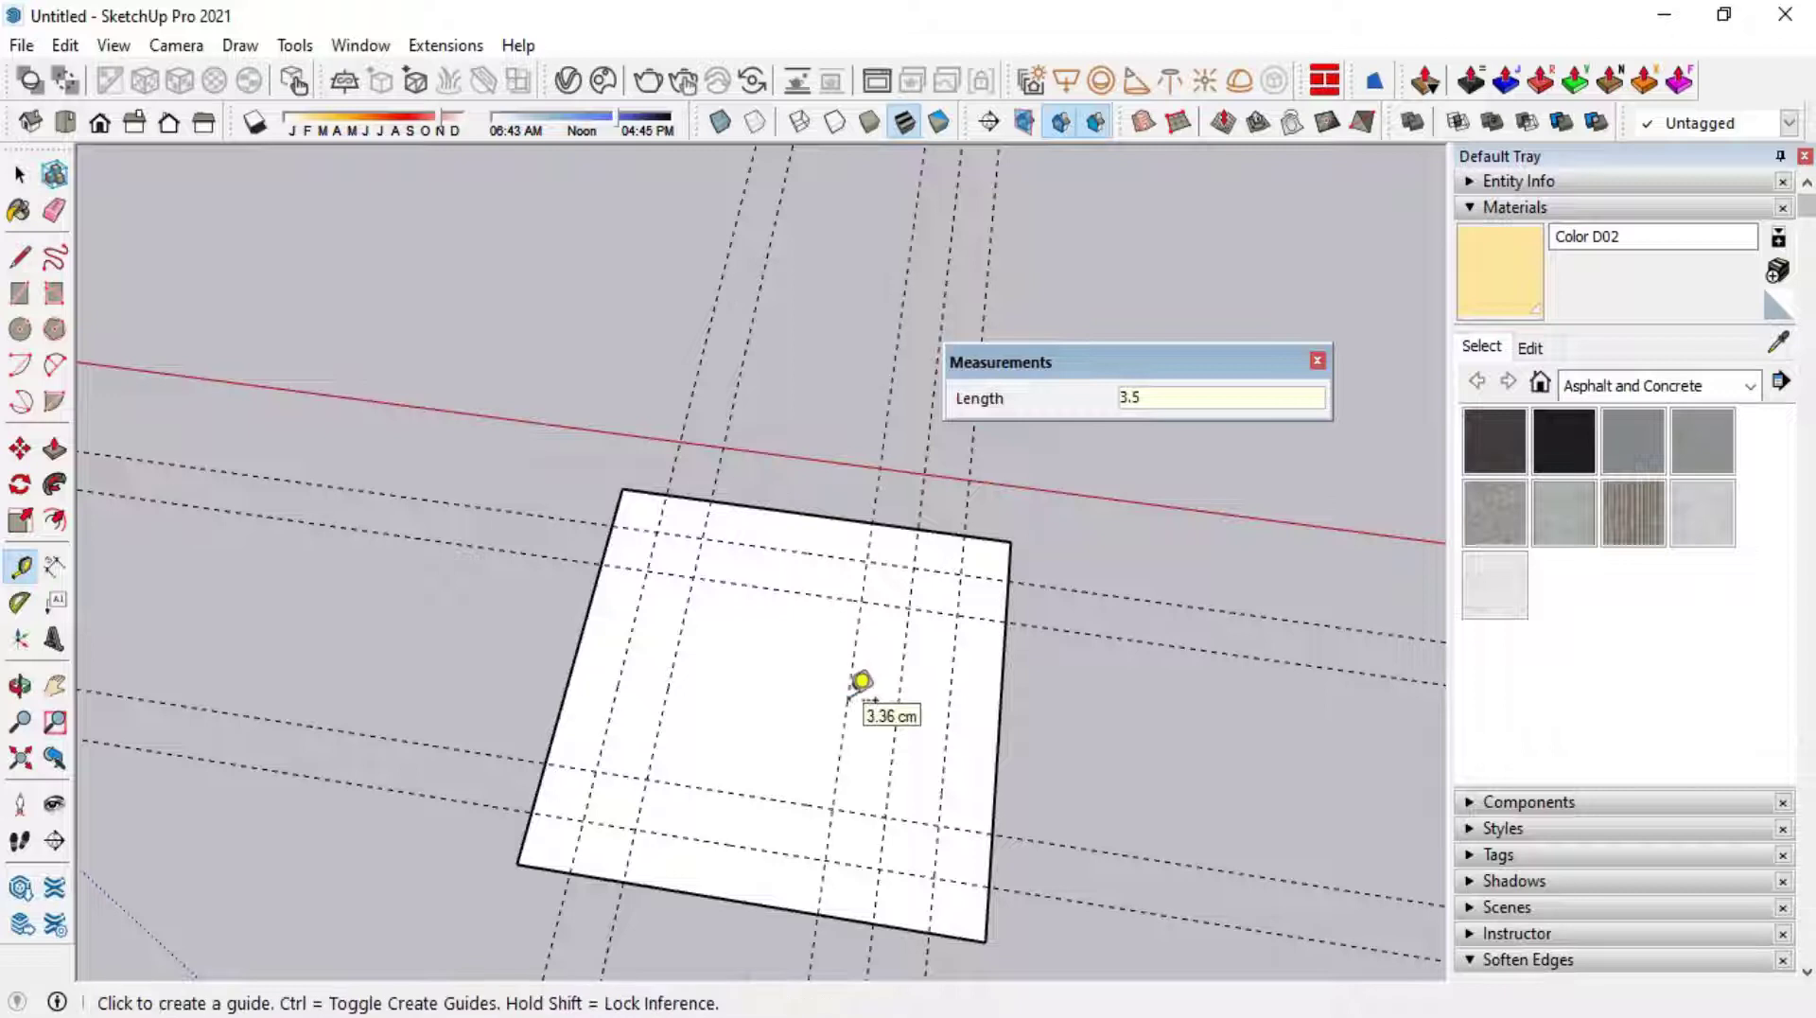
pyautogui.click(791, 801)
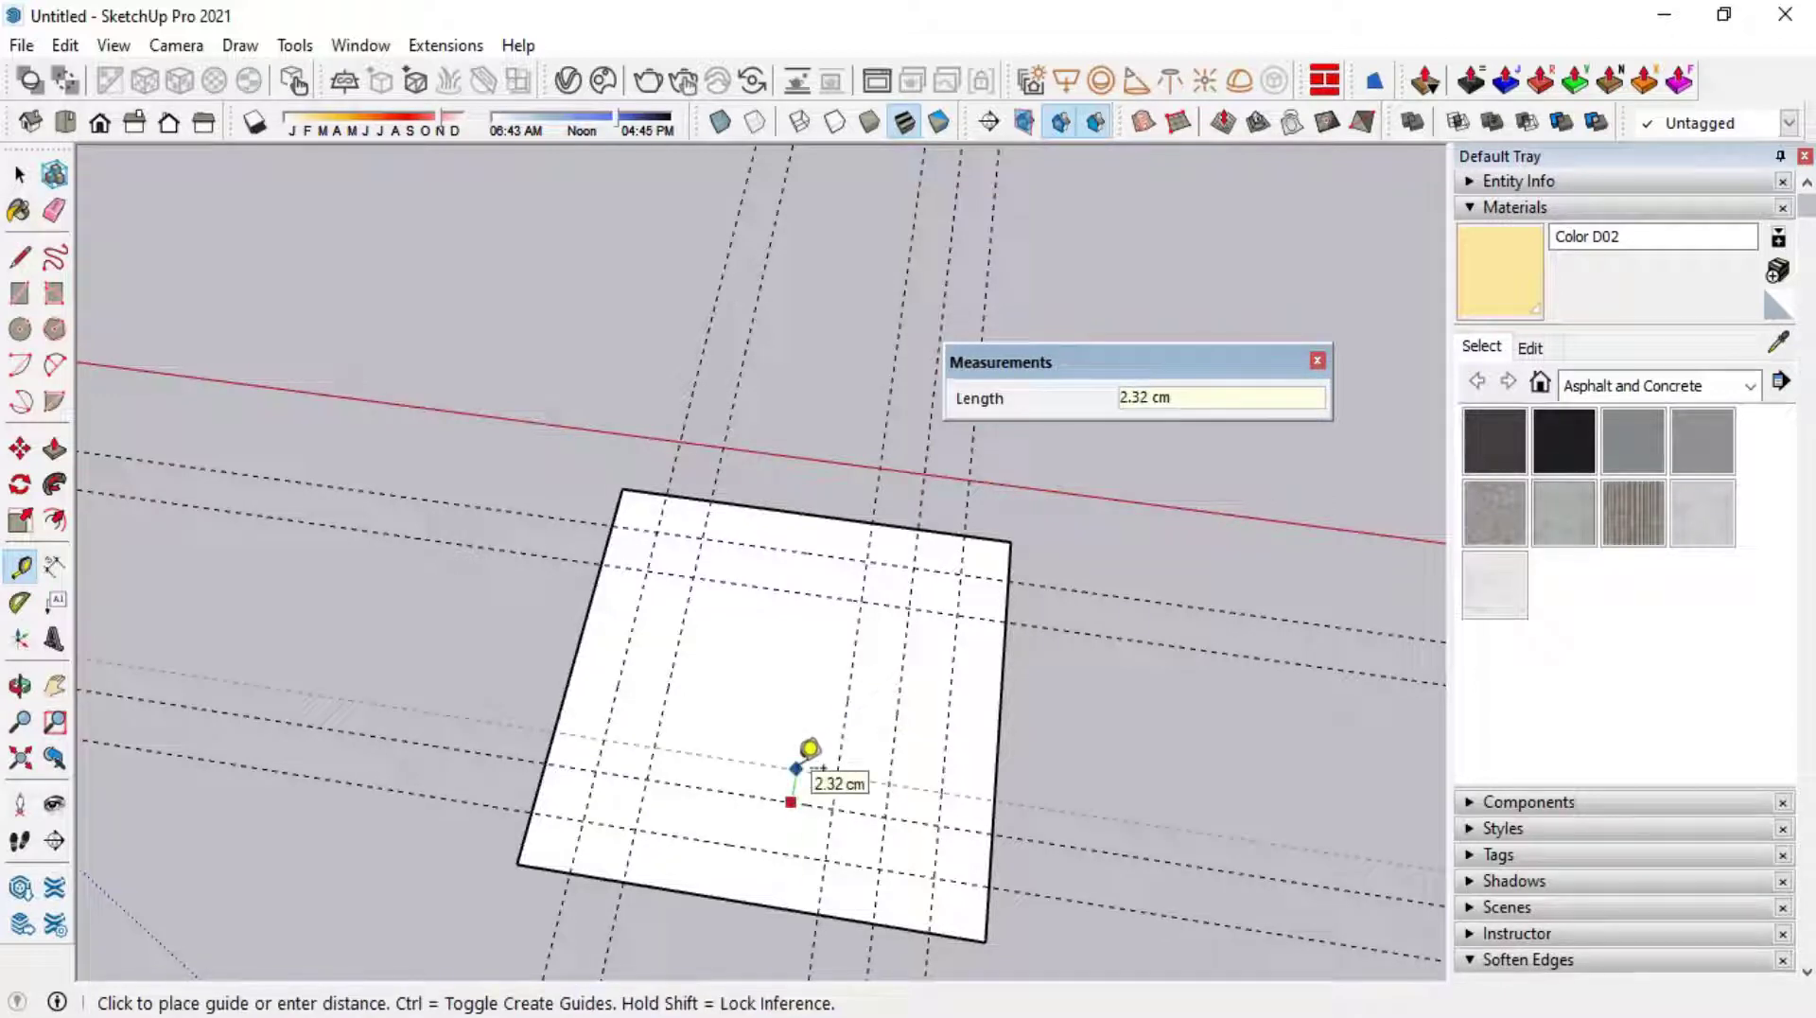
pyautogui.write('5')
pyautogui.press('Return')
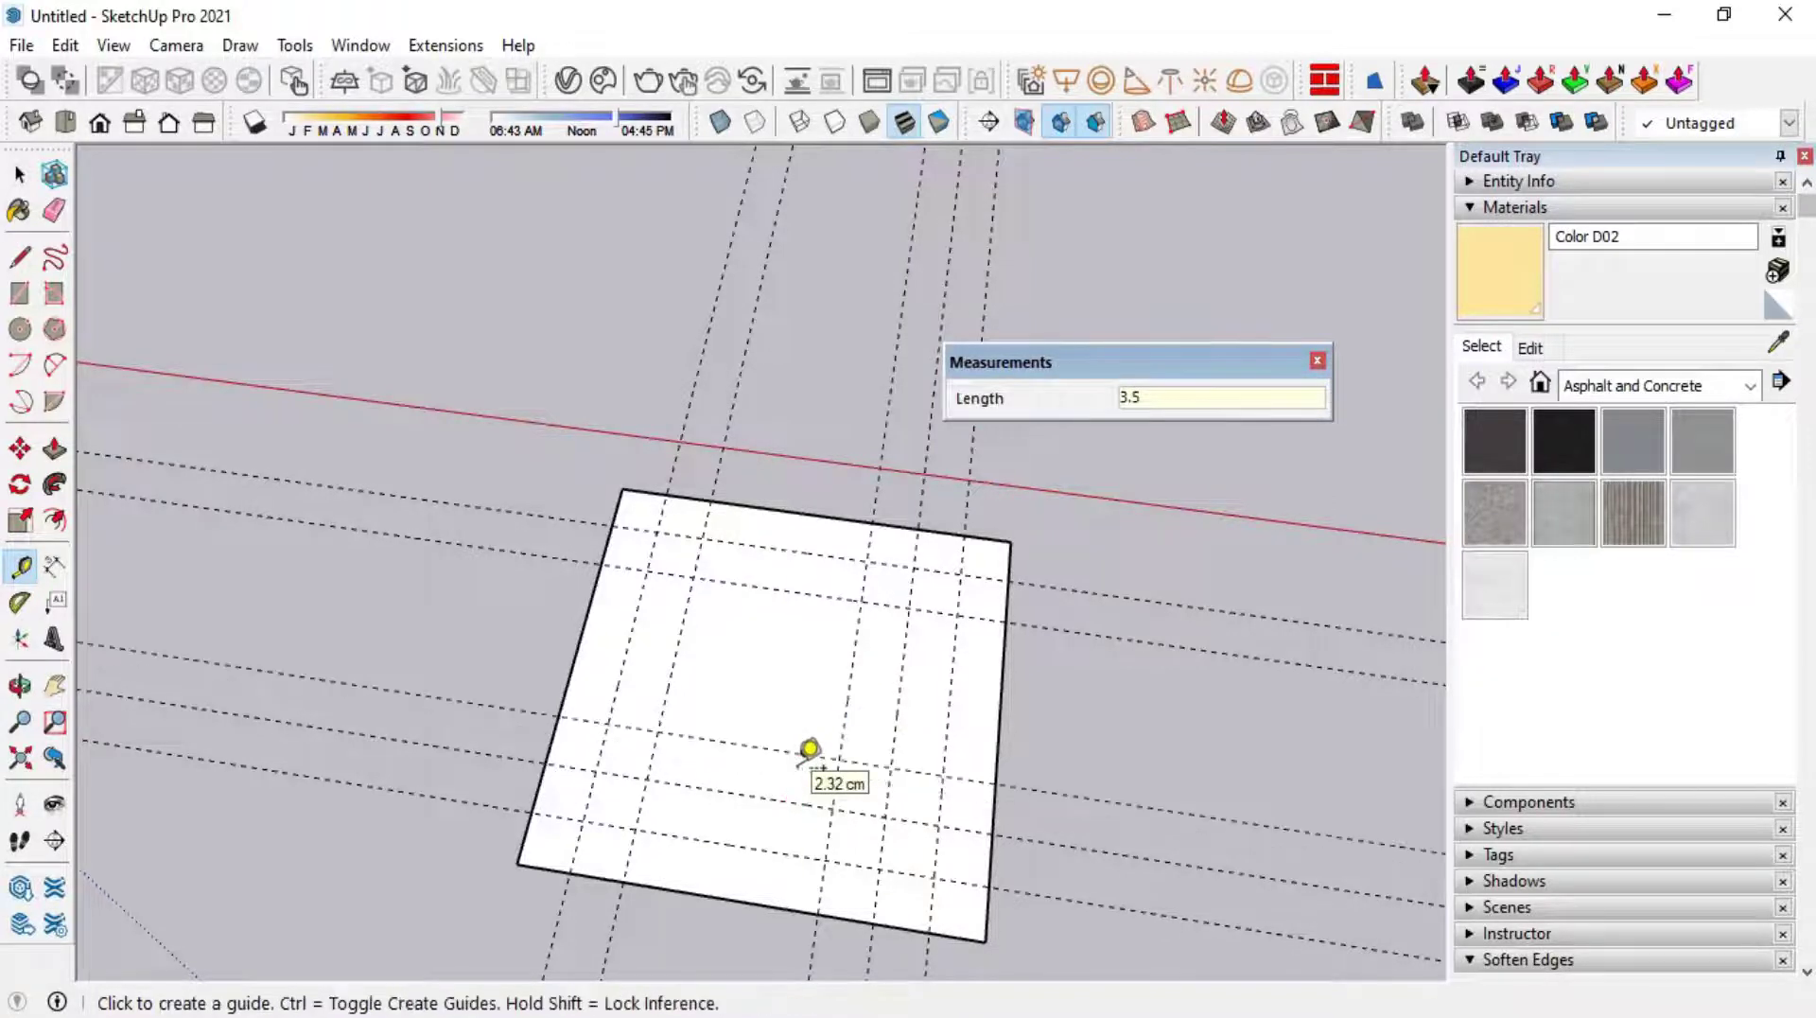
pyautogui.click(670, 680)
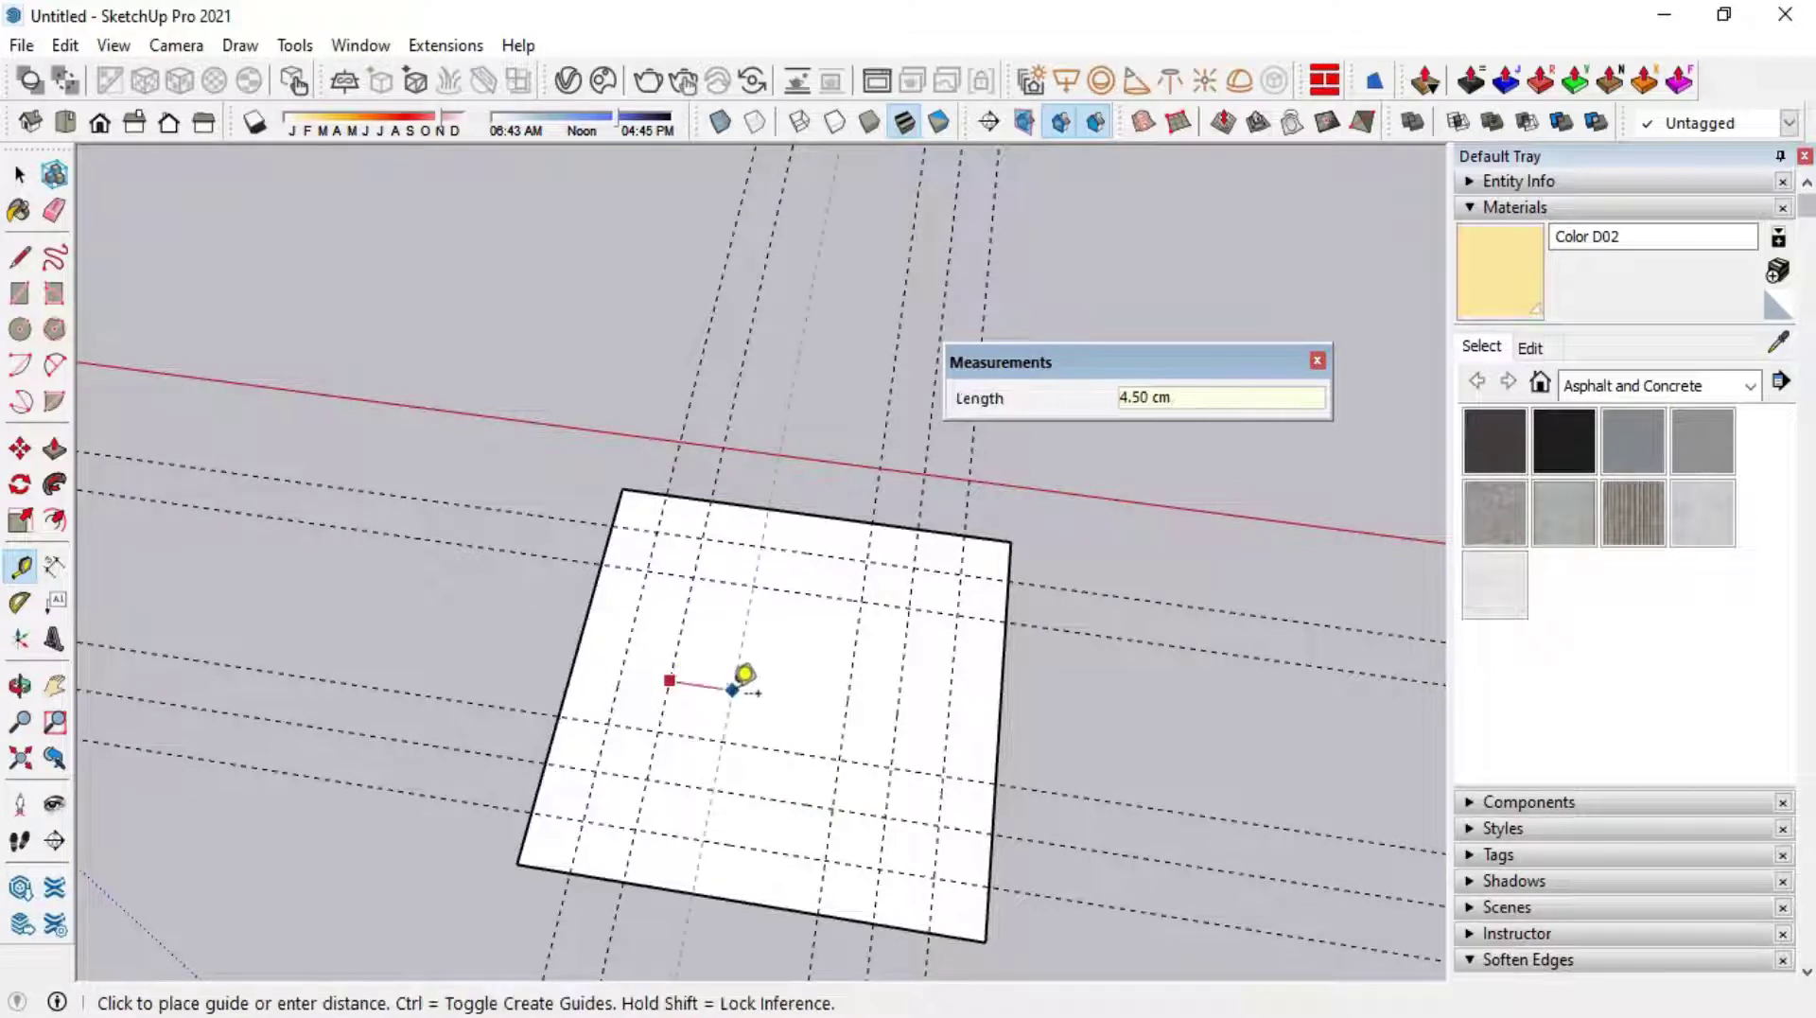
pyautogui.press('Return')
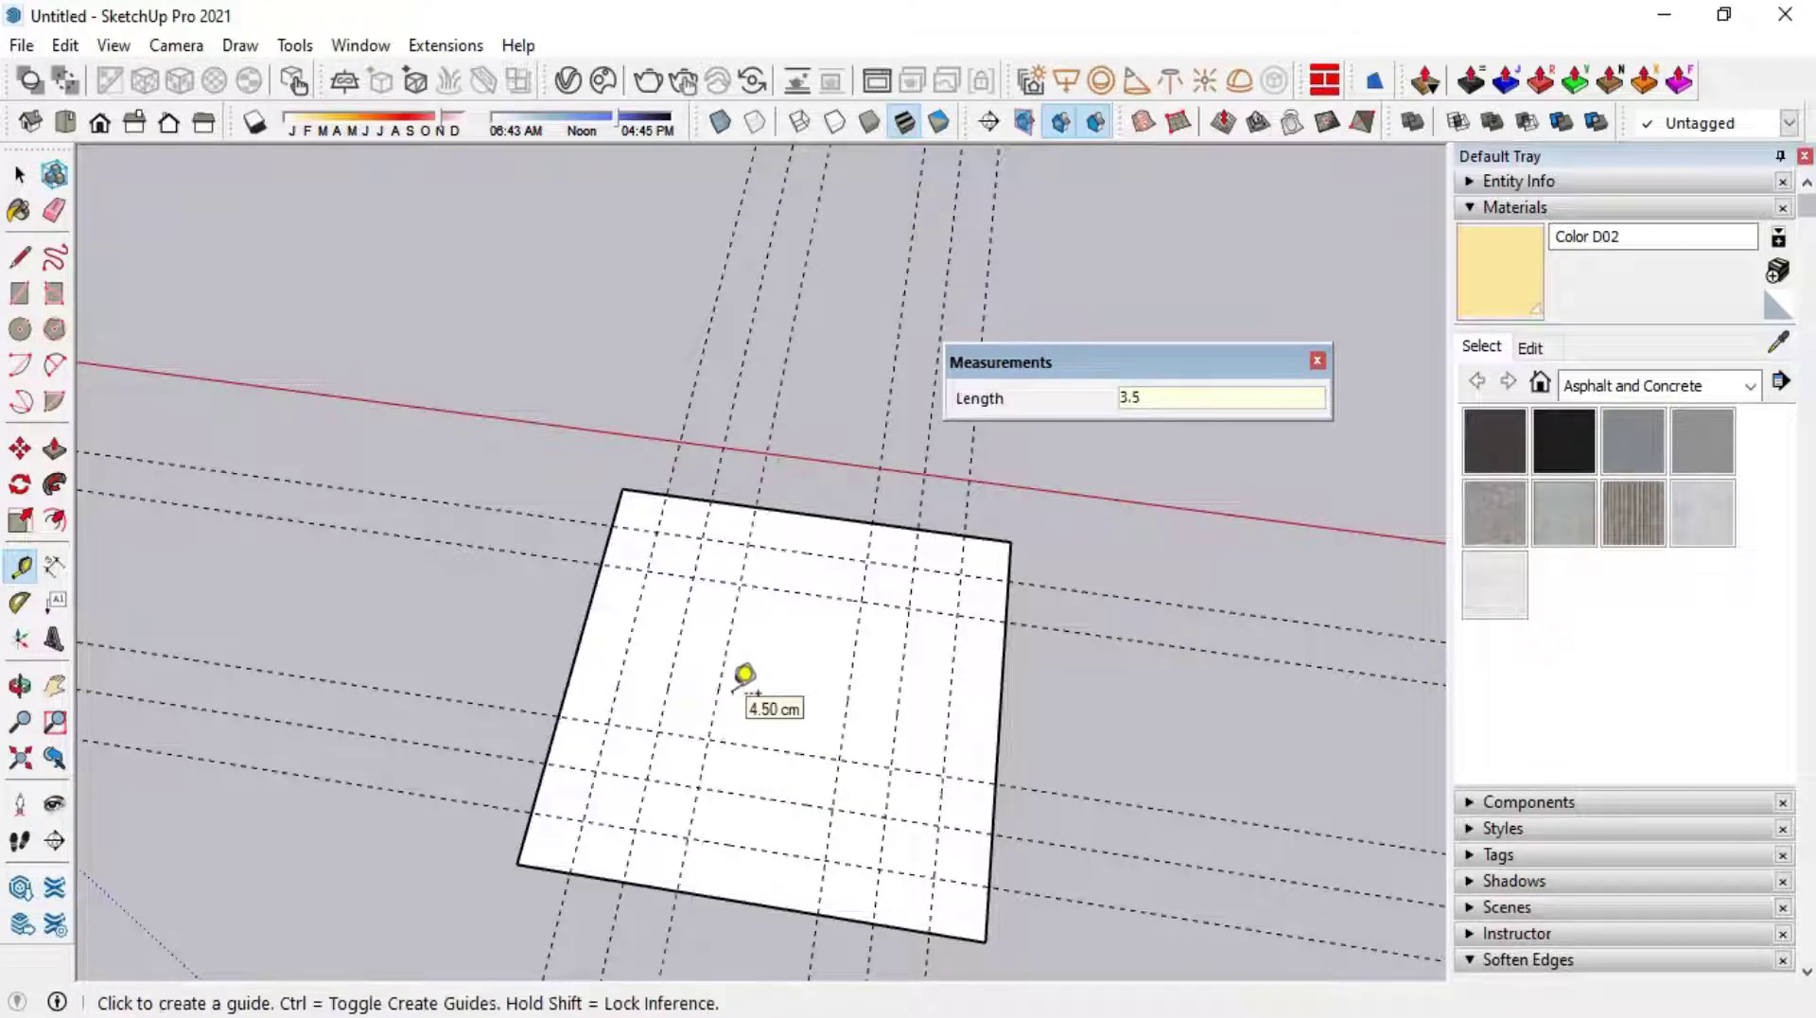
pyautogui.click(806, 579)
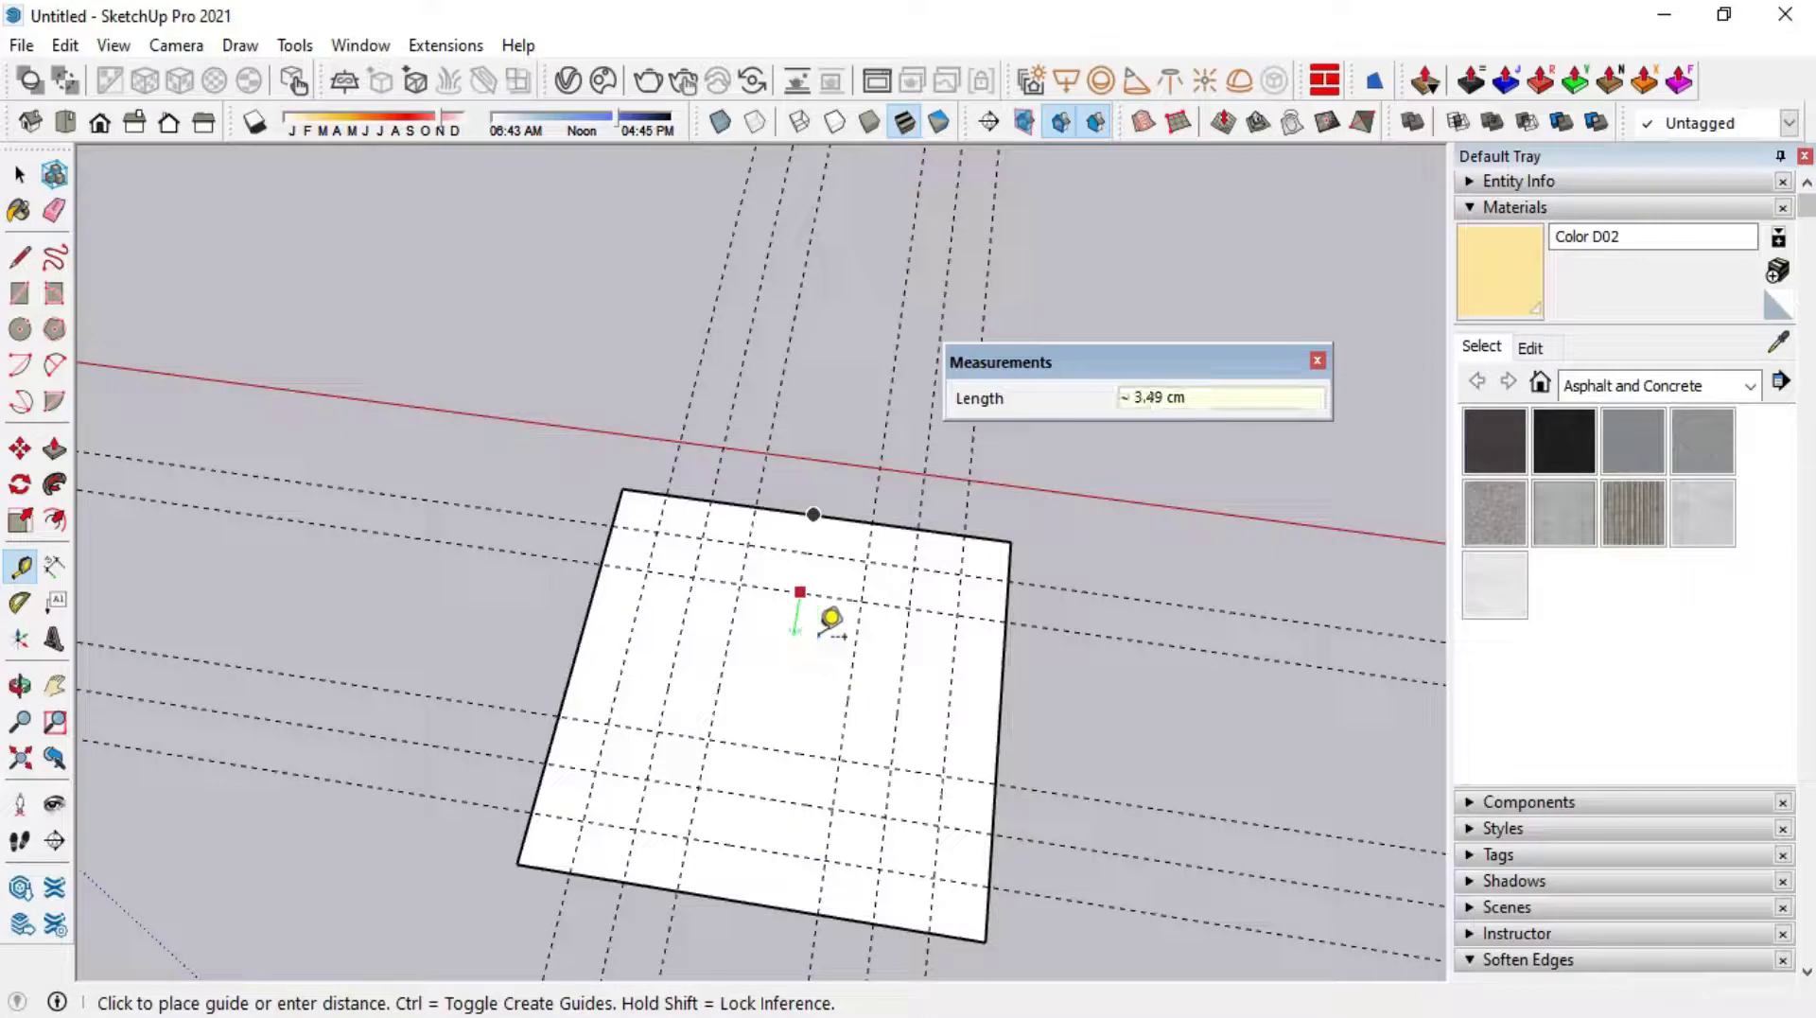
pyautogui.click(851, 579)
pyautogui.click(838, 597)
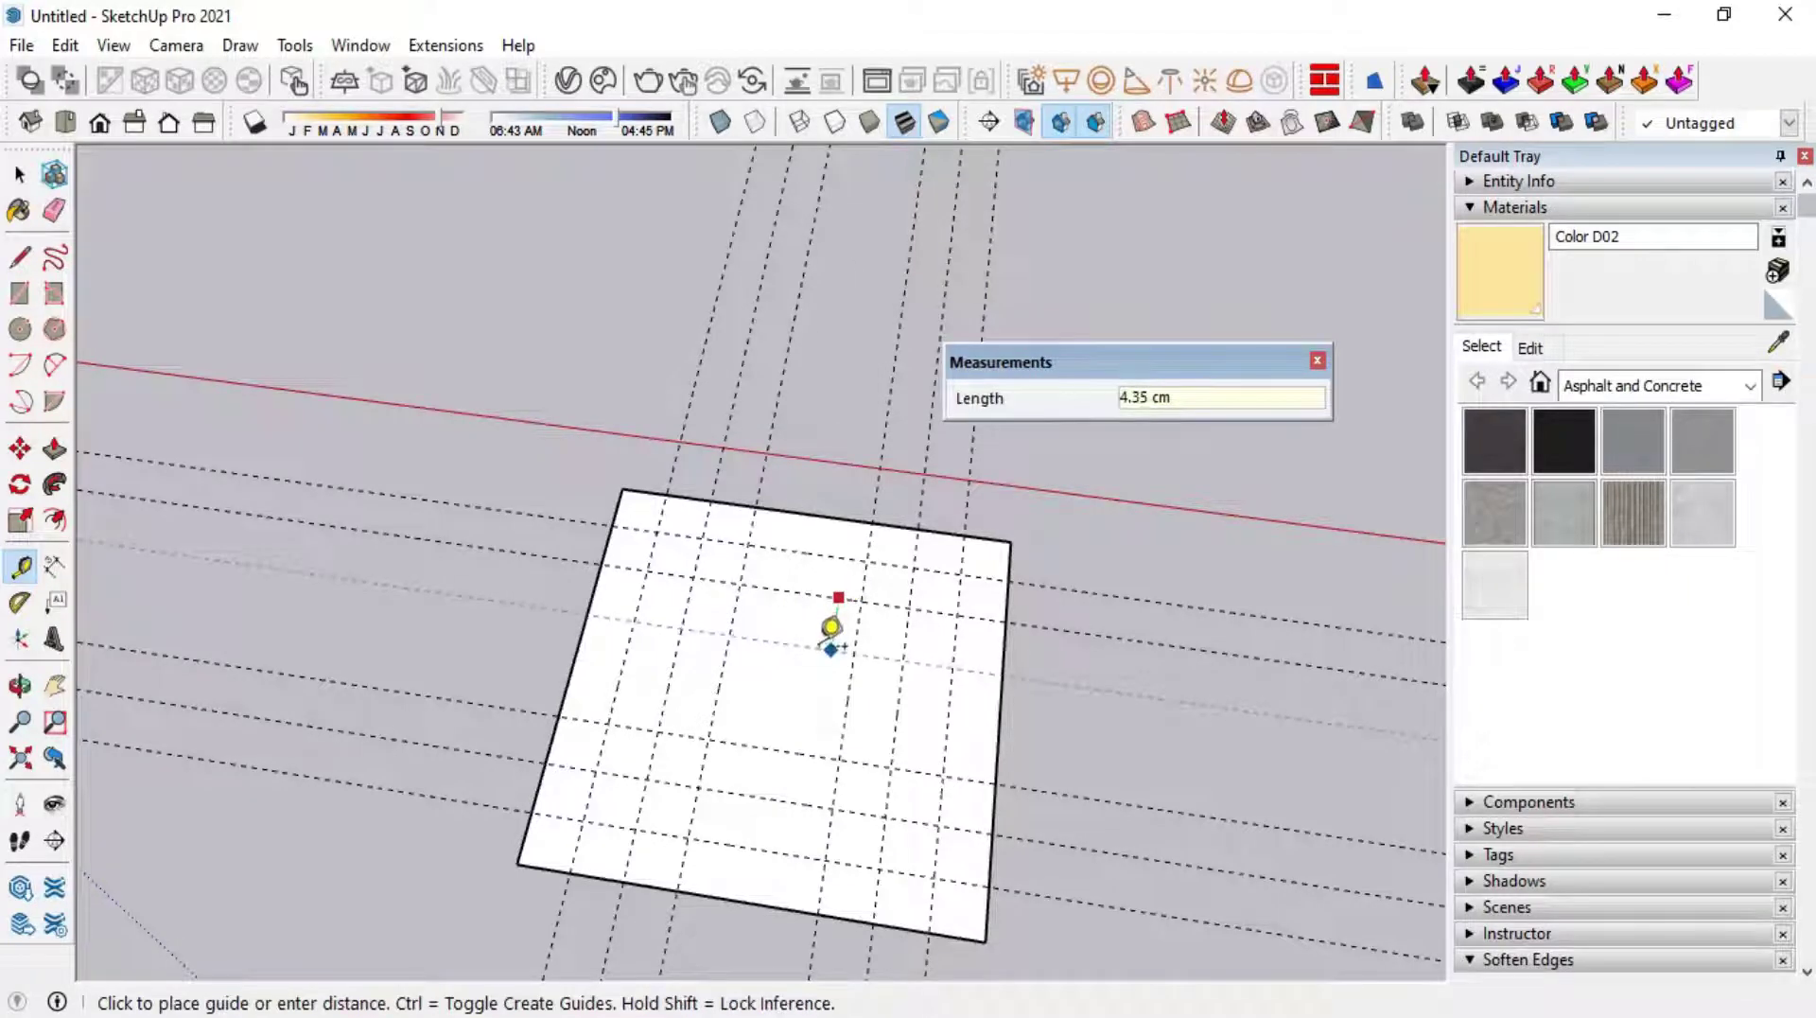
pyautogui.write('5')
pyautogui.press('Return')
# Draw a first rectangle between guide intersections and cancel an unfinished second one
pyautogui.moveTo(831, 627)
pyautogui.mouseDown(button='middle')
pyautogui.moveTo(858, 157)
pyautogui.moveTo(971, 719)
pyautogui.mouseUp(button='middle')
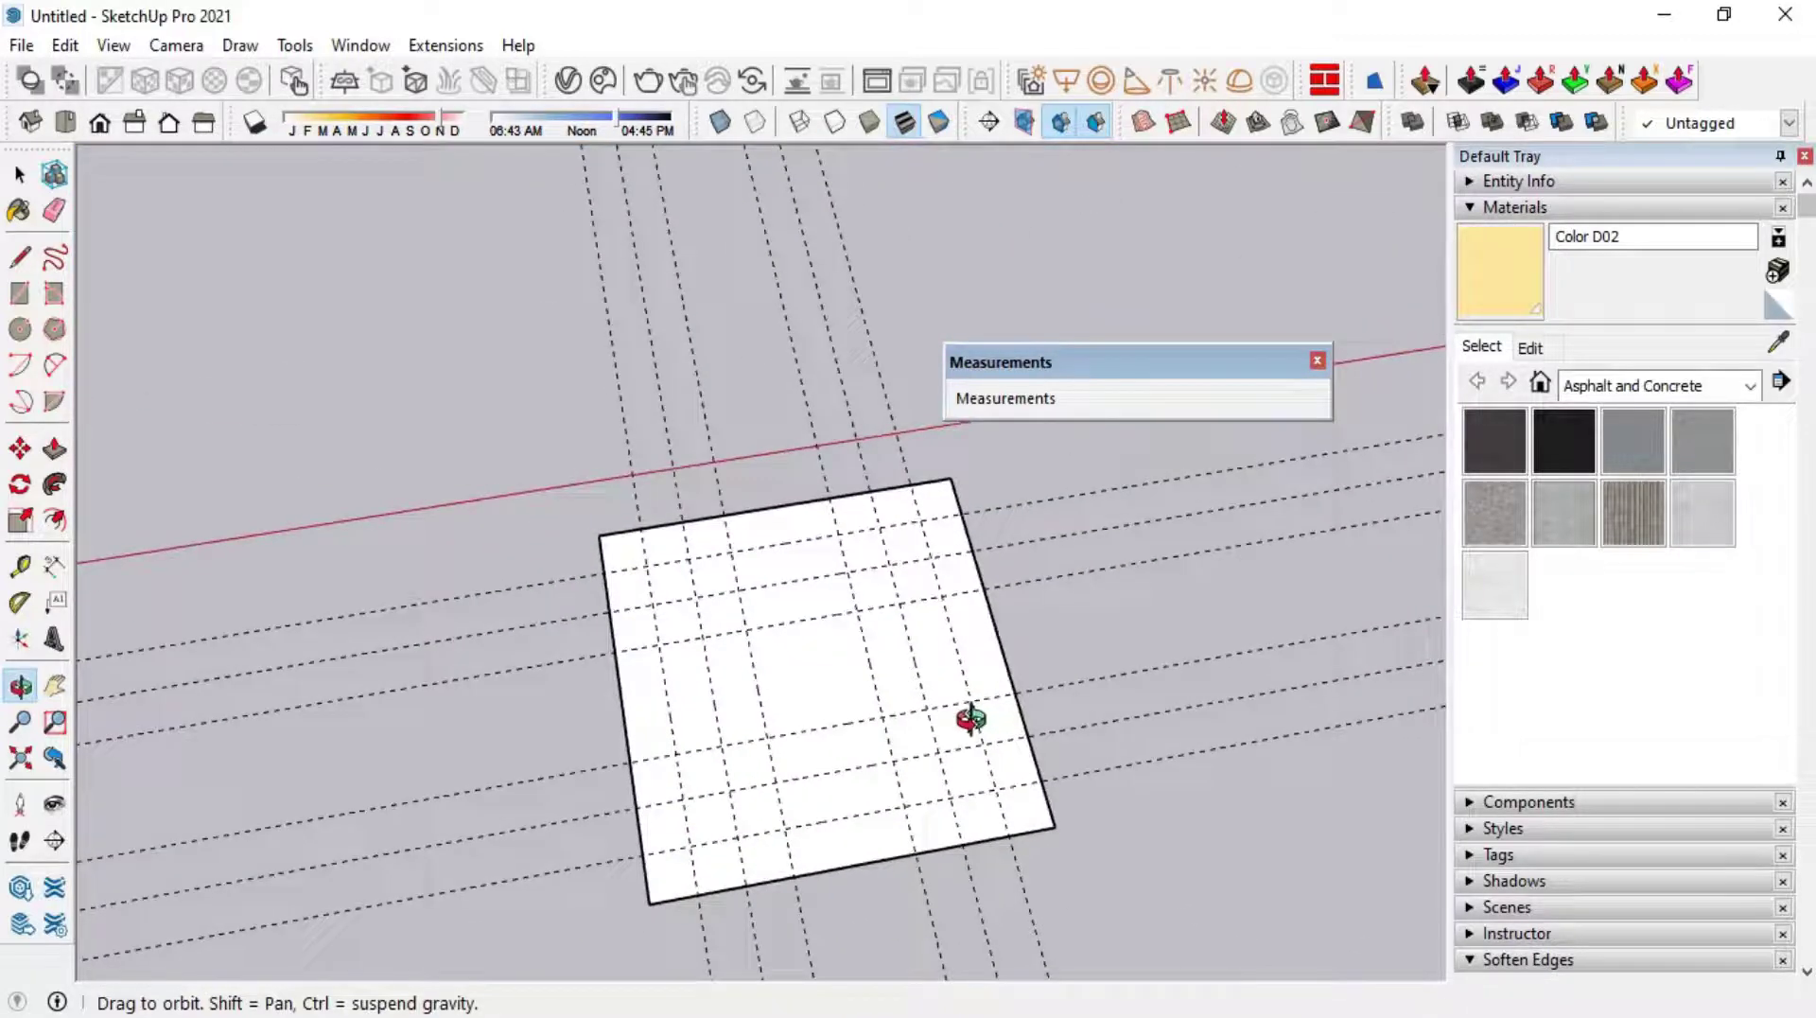
pyautogui.click(19, 293)
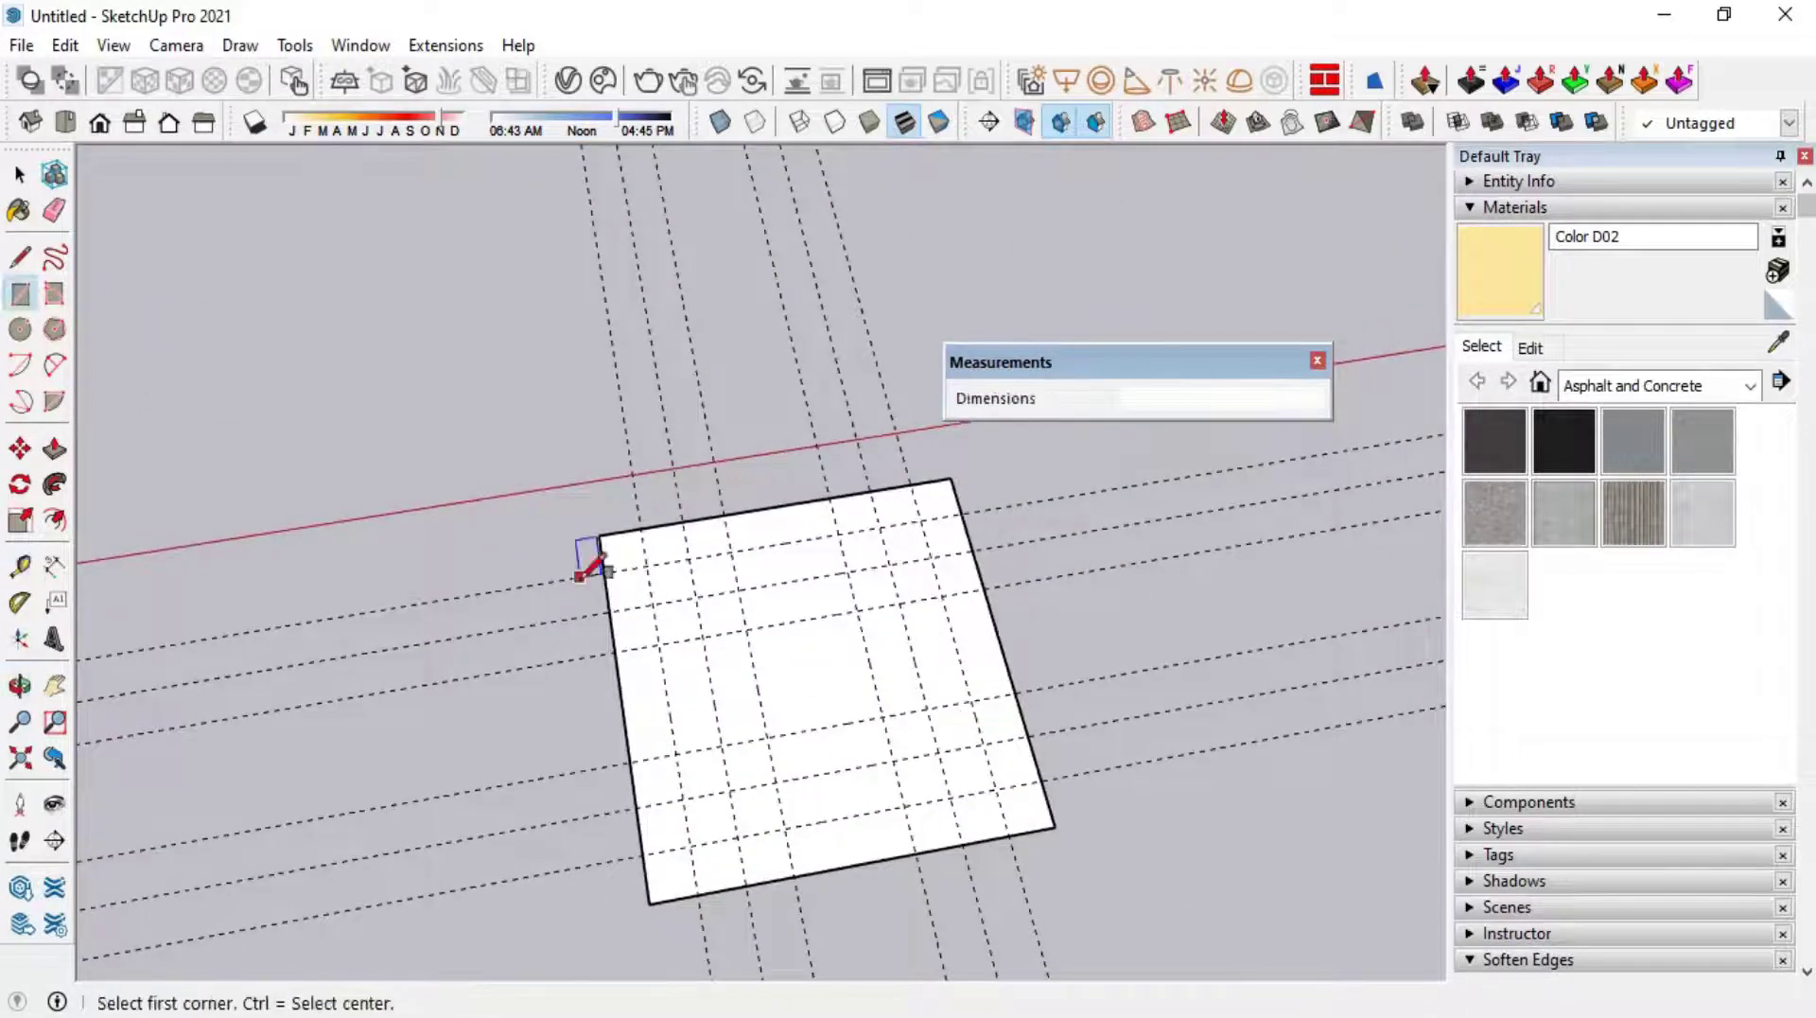
pyautogui.click(646, 564)
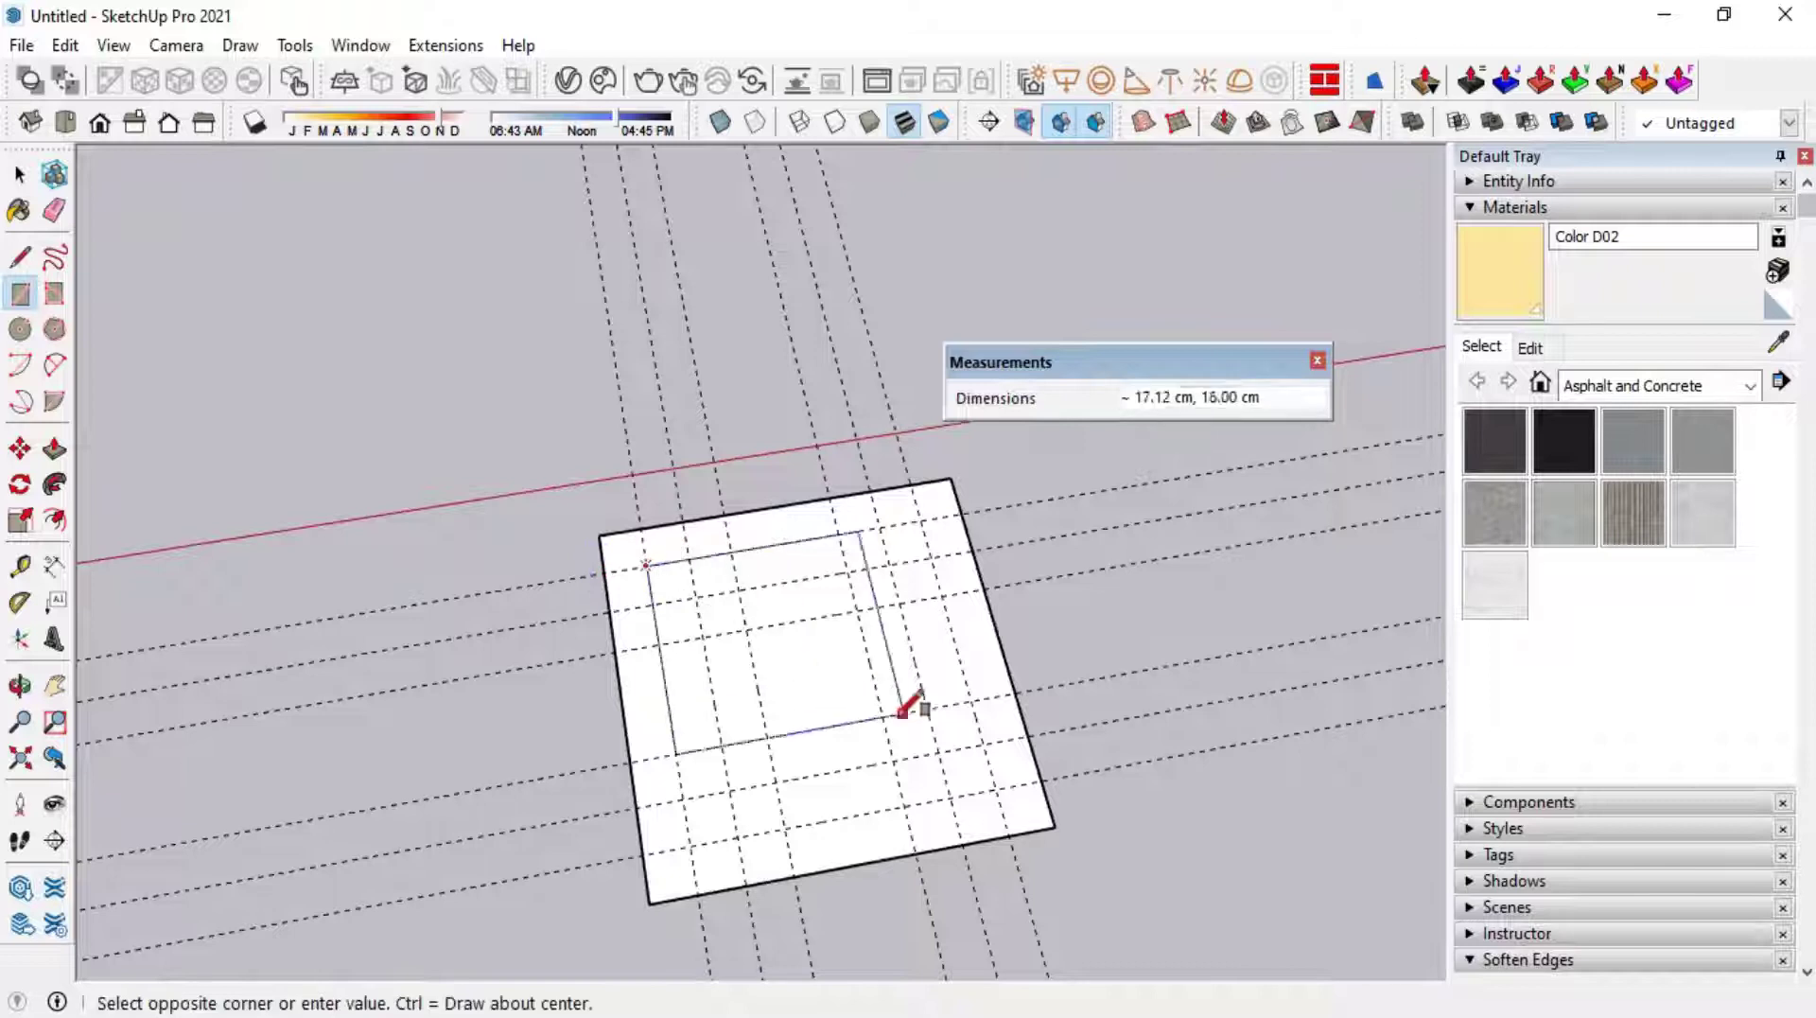
pyautogui.click(997, 788)
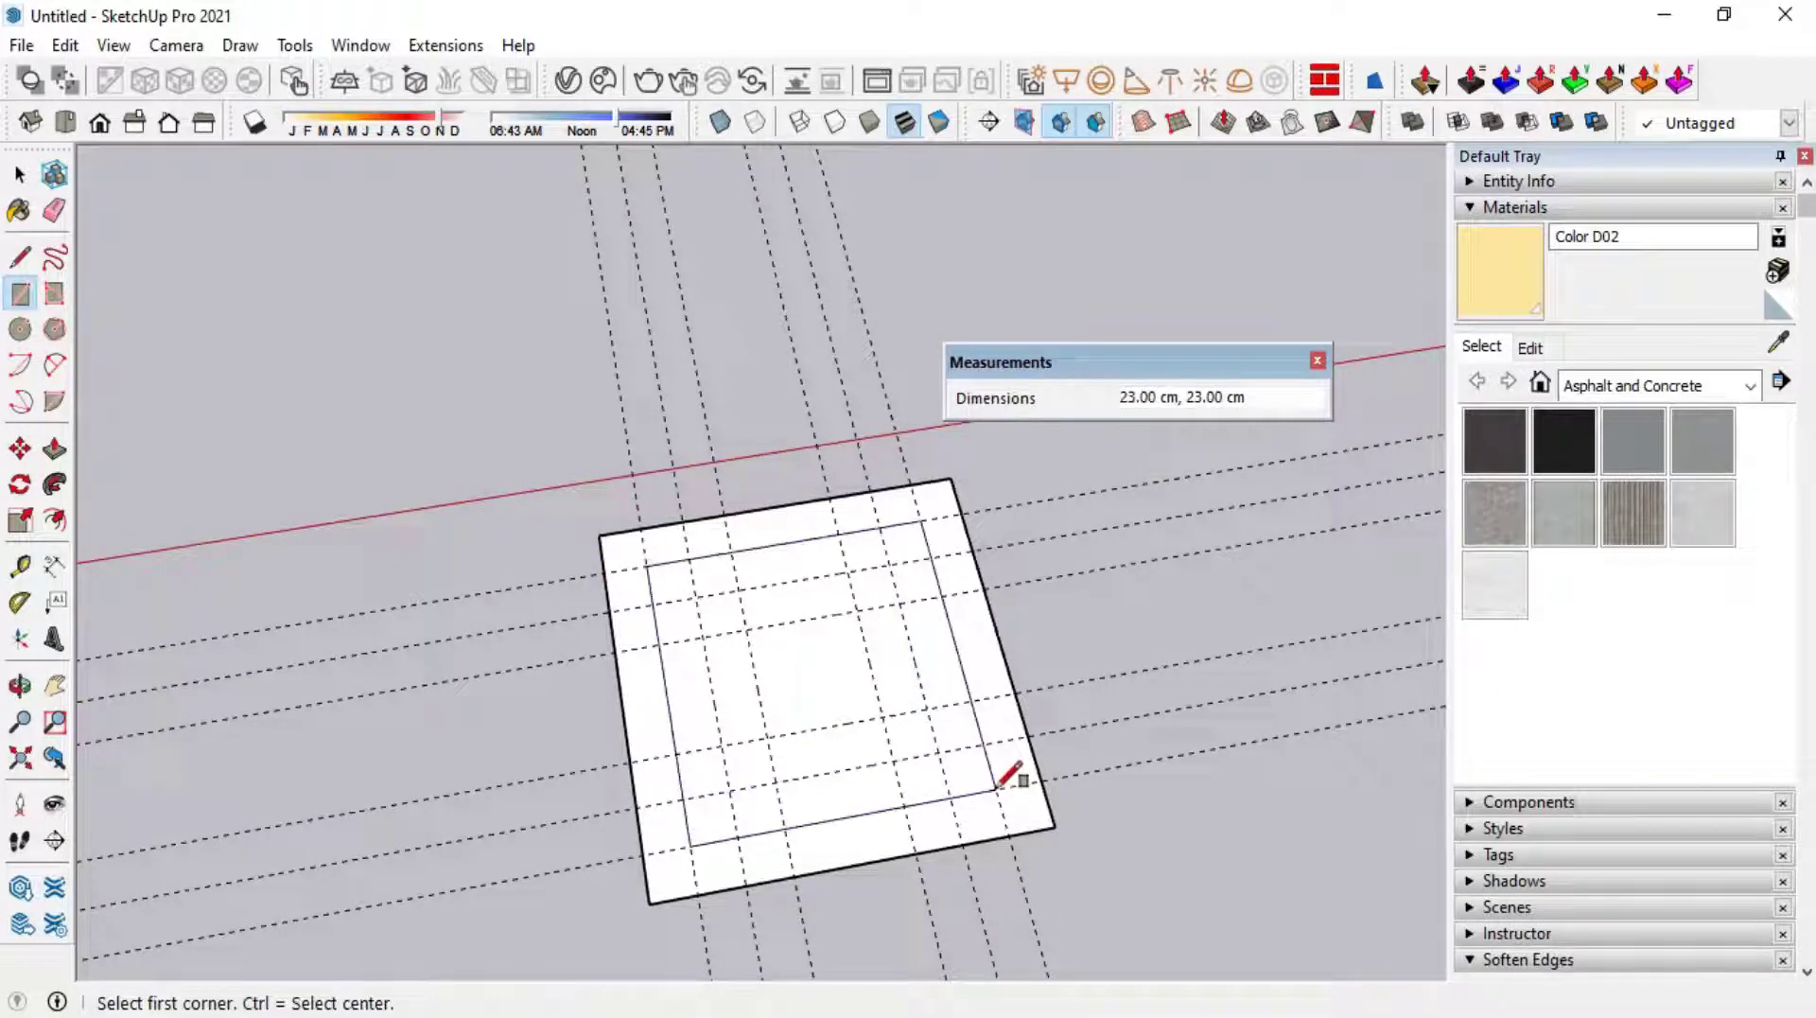
pyautogui.click(697, 596)
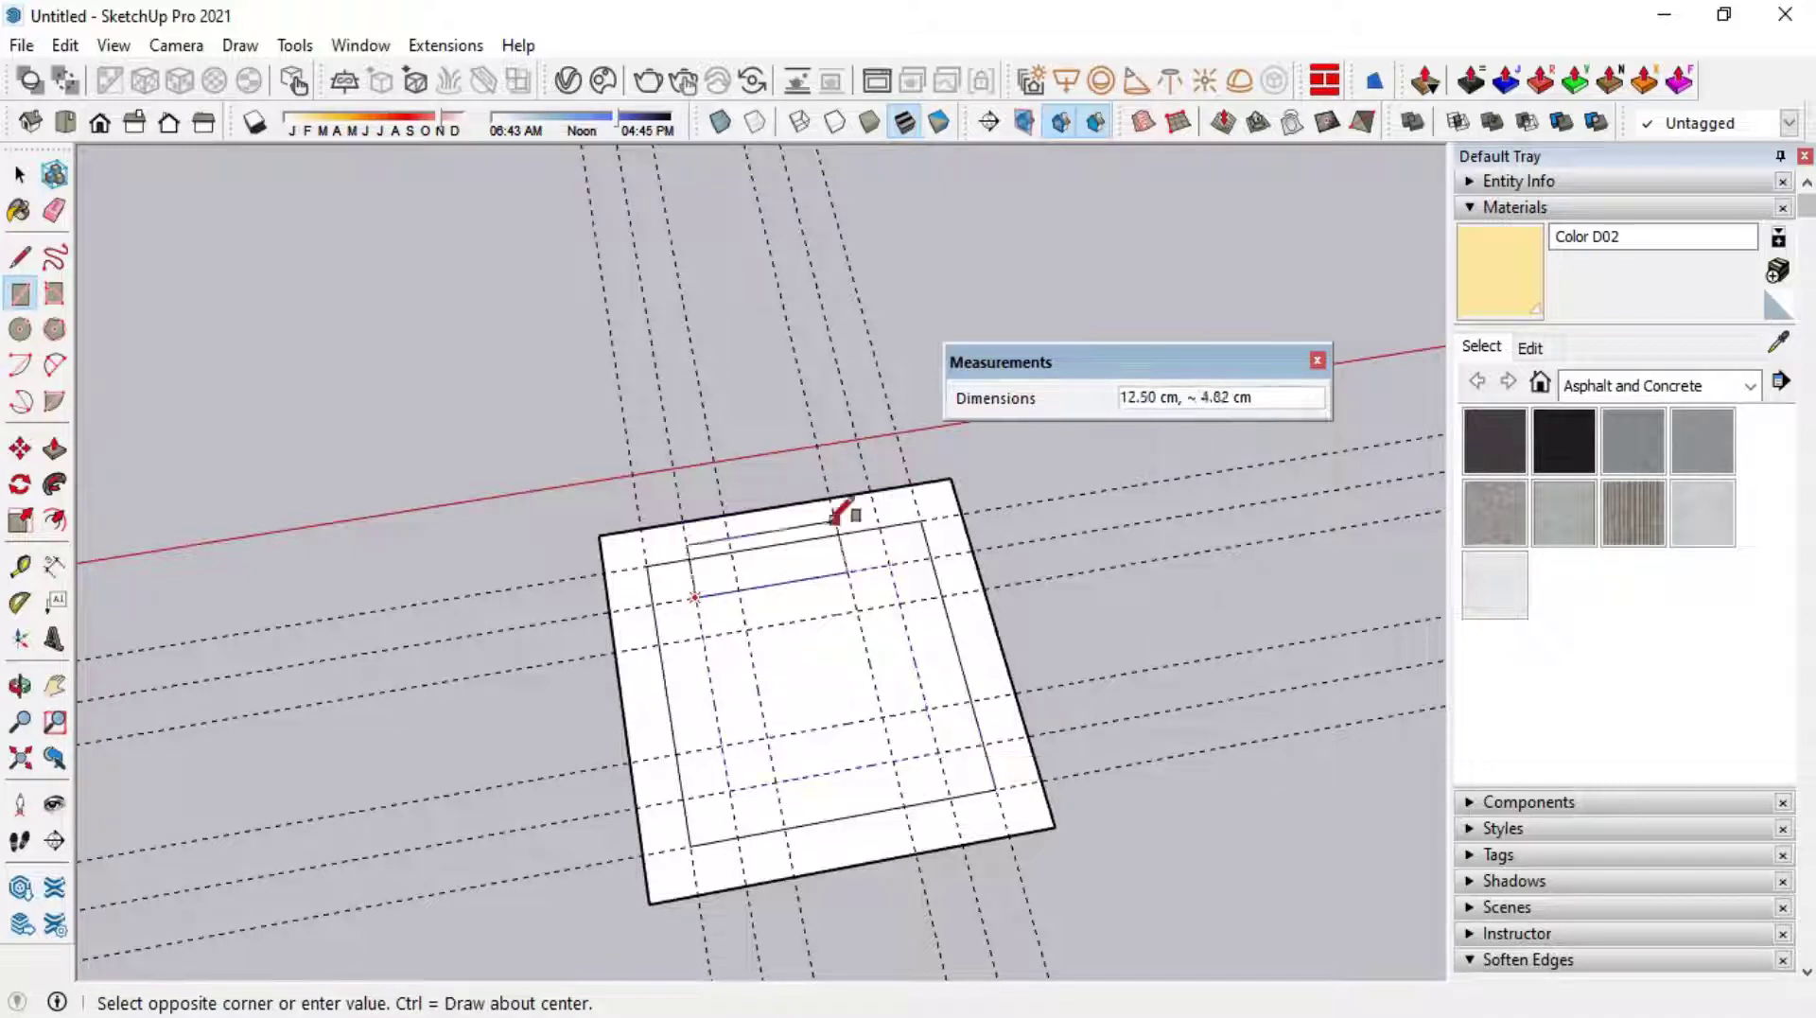
pyautogui.press('Escape')
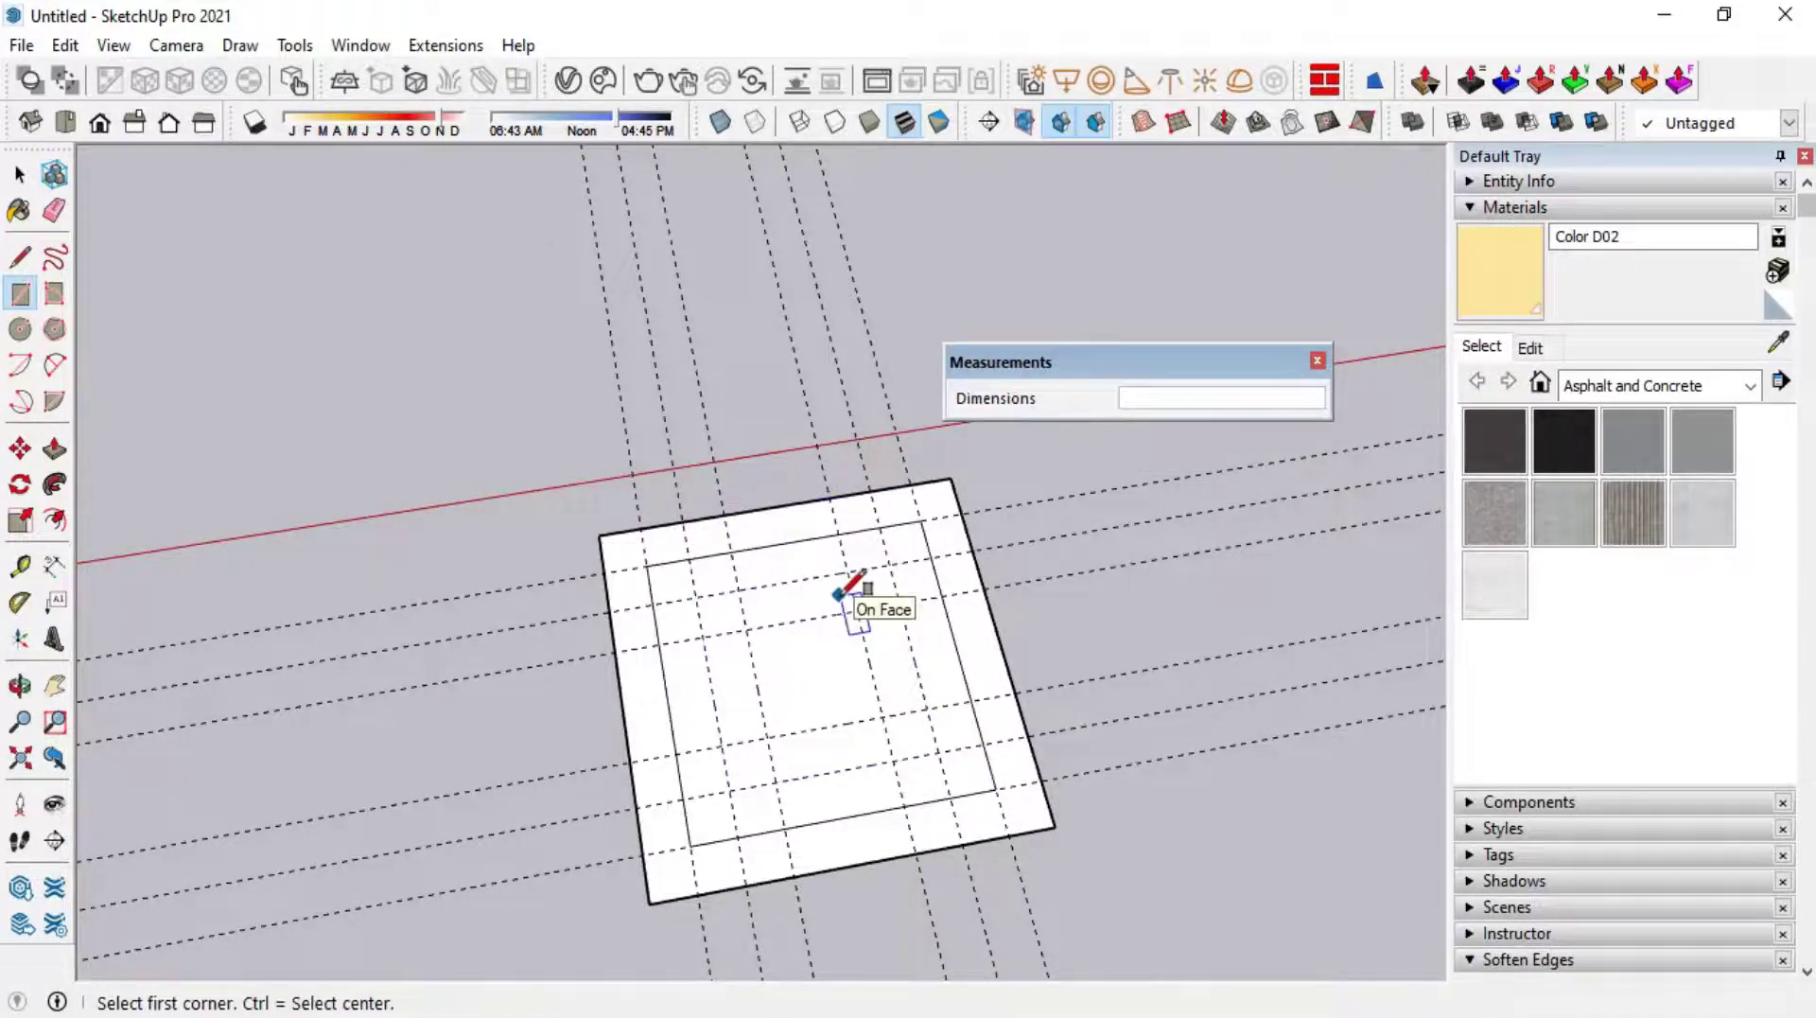
pyautogui.moveTo(811, 637); pyautogui.dragTo(864, 632, button='middle')
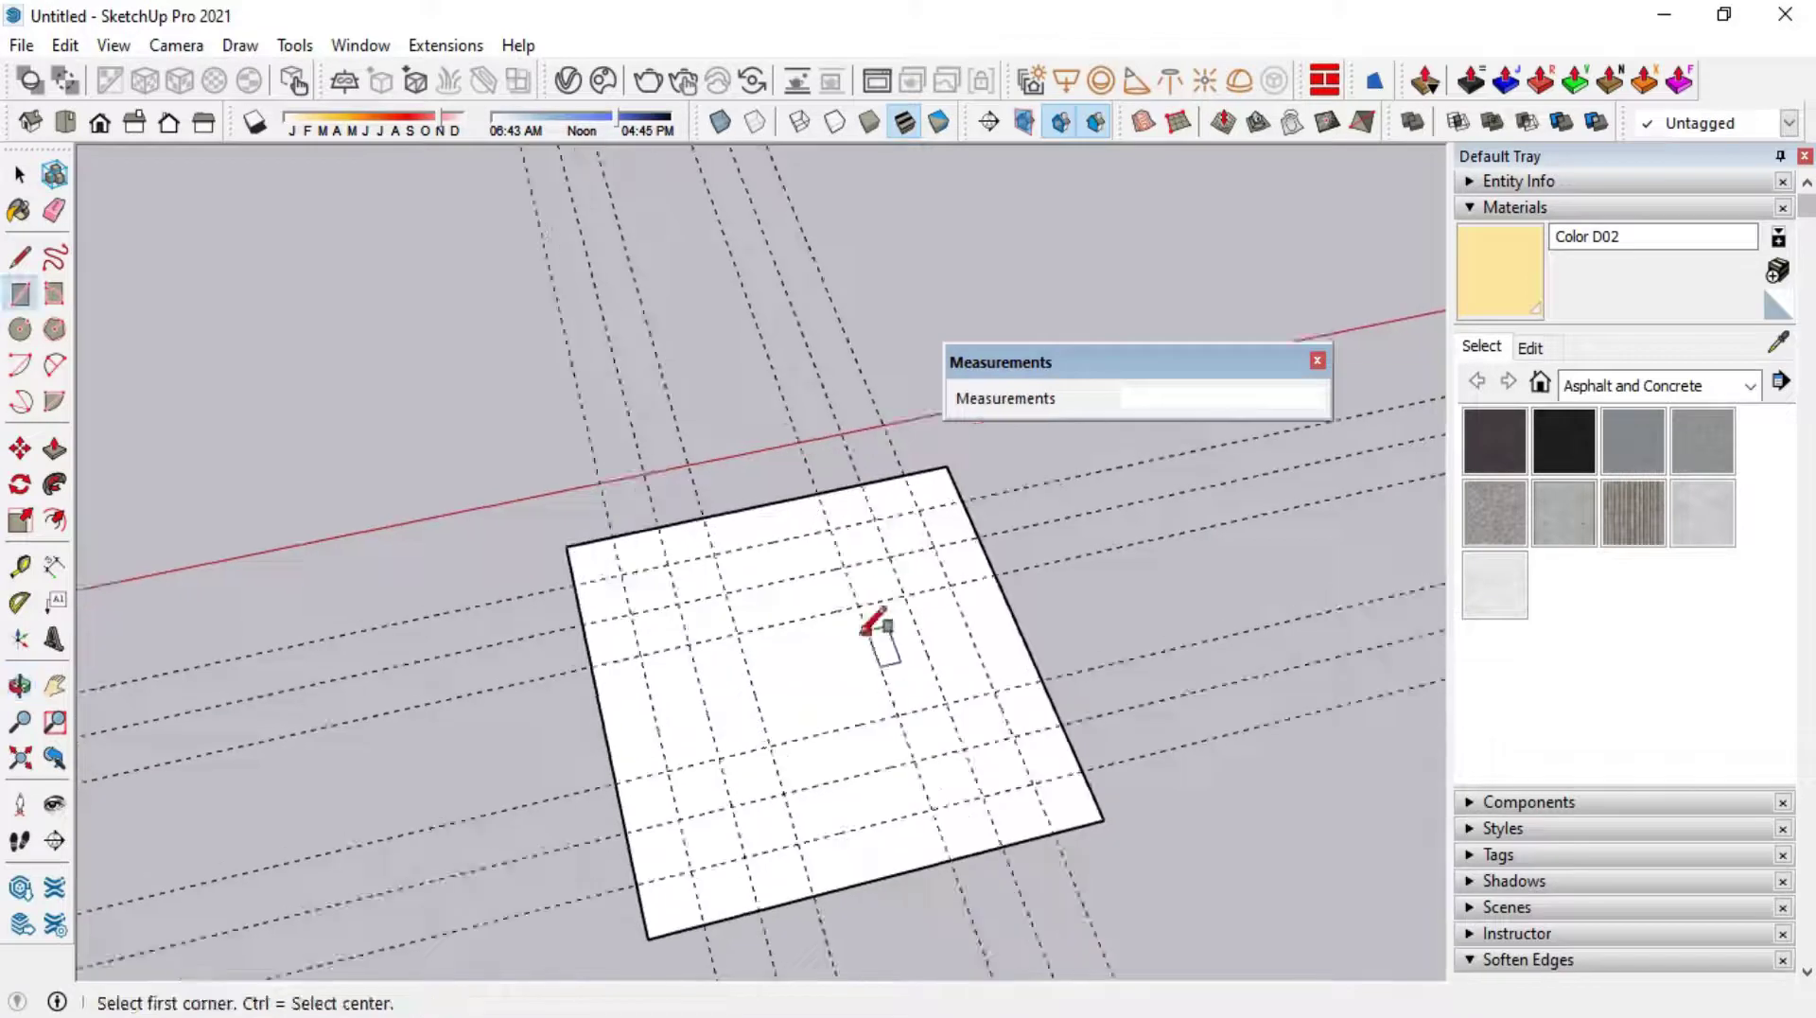
pyautogui.scroll(1, 864, 629)
# Draw the four 16 × 3.5 cm rectangles along the top, right, bottom and left sides
pyautogui.click(569, 558)
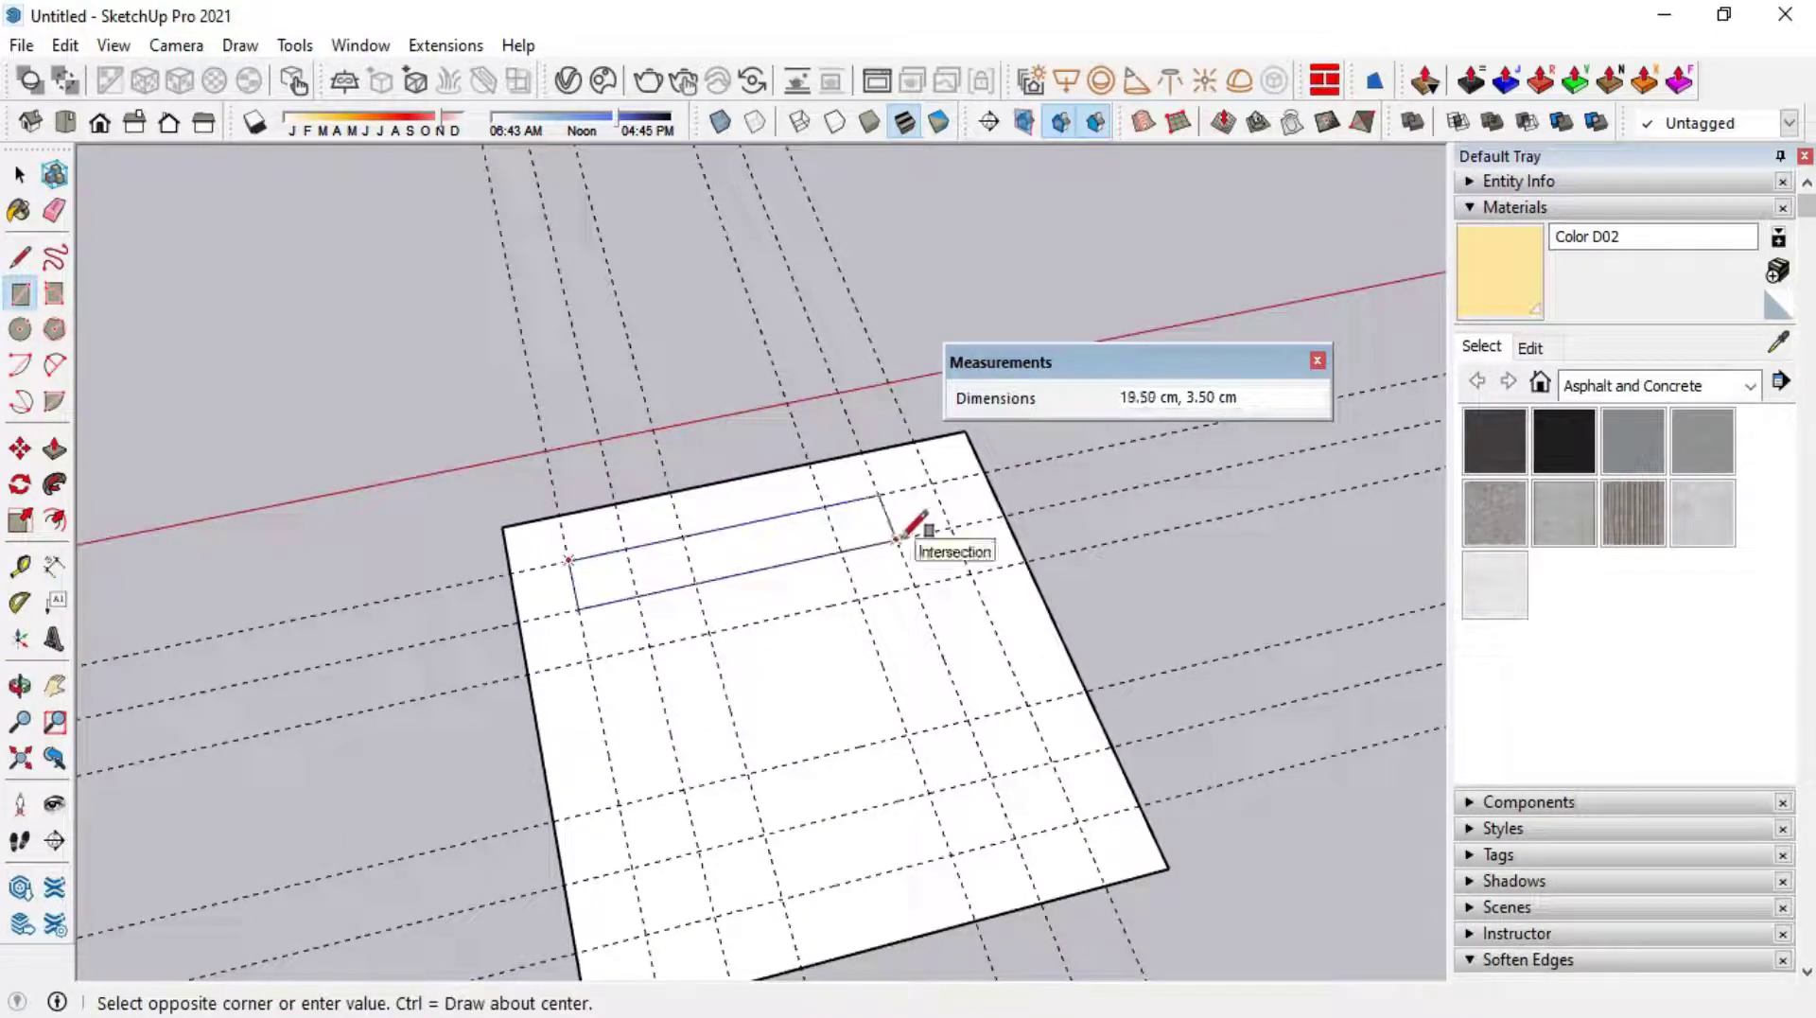
pyautogui.click(840, 549)
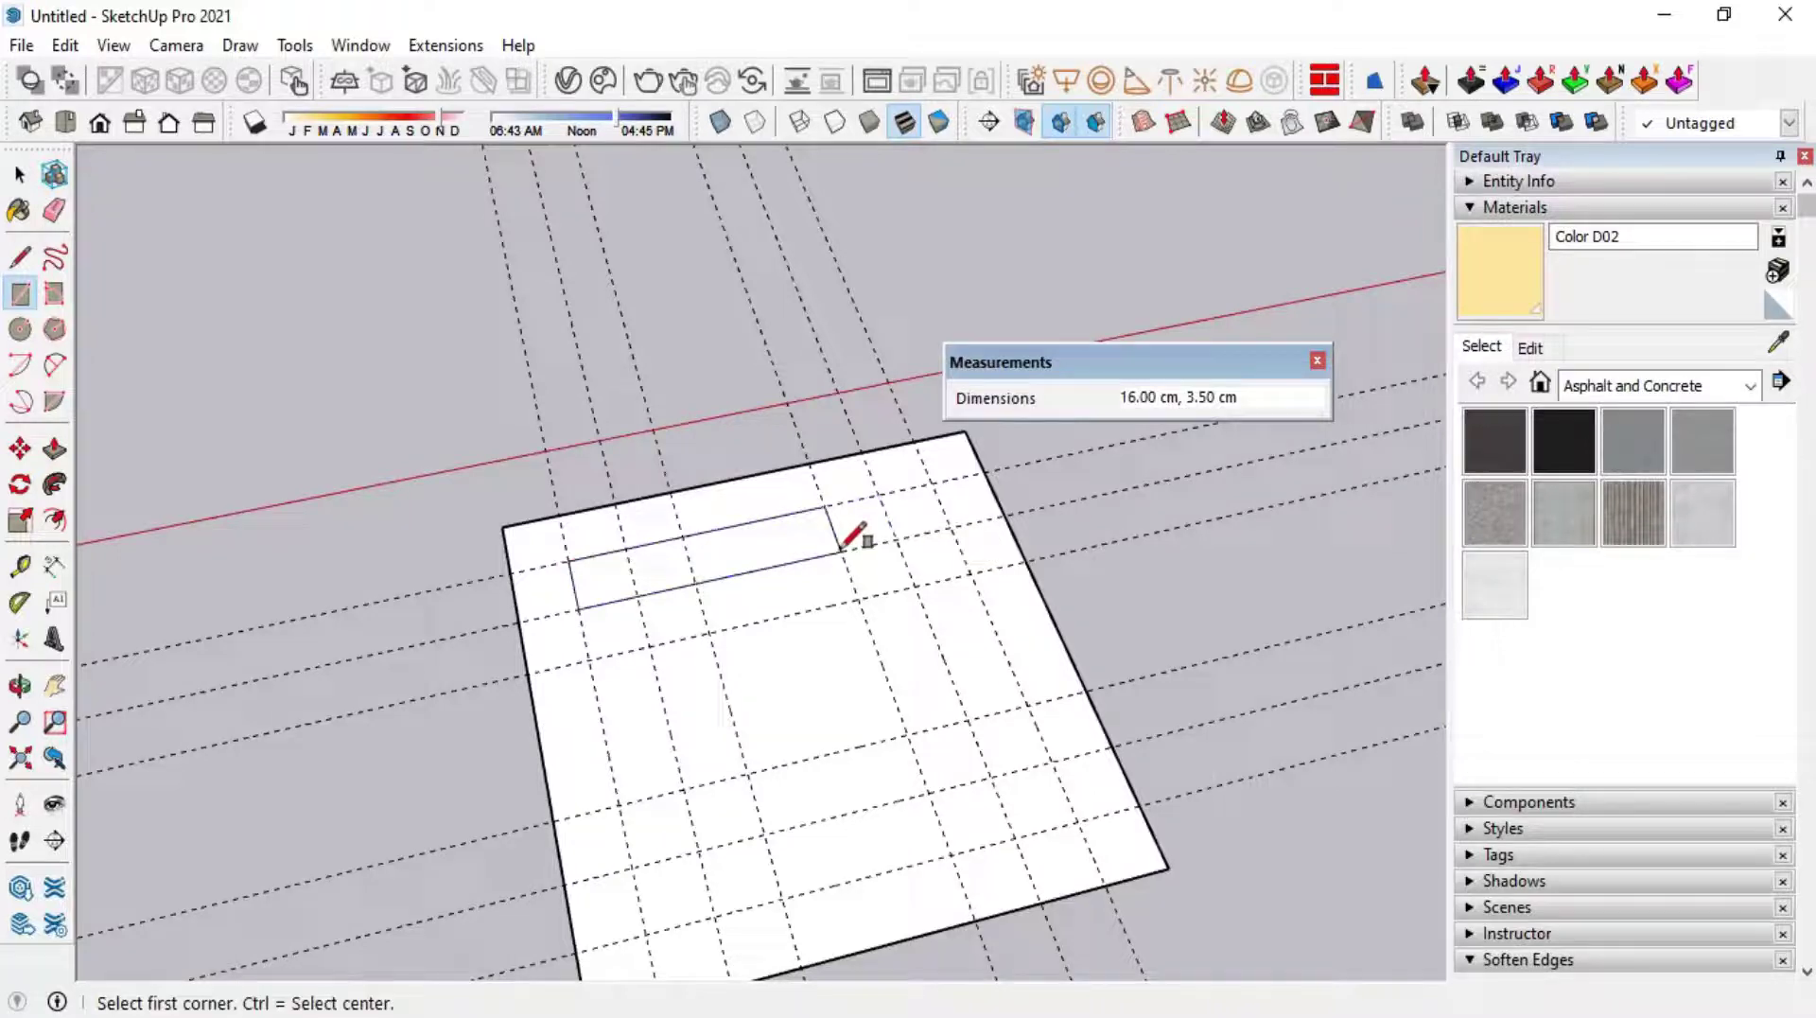
pyautogui.click(878, 494)
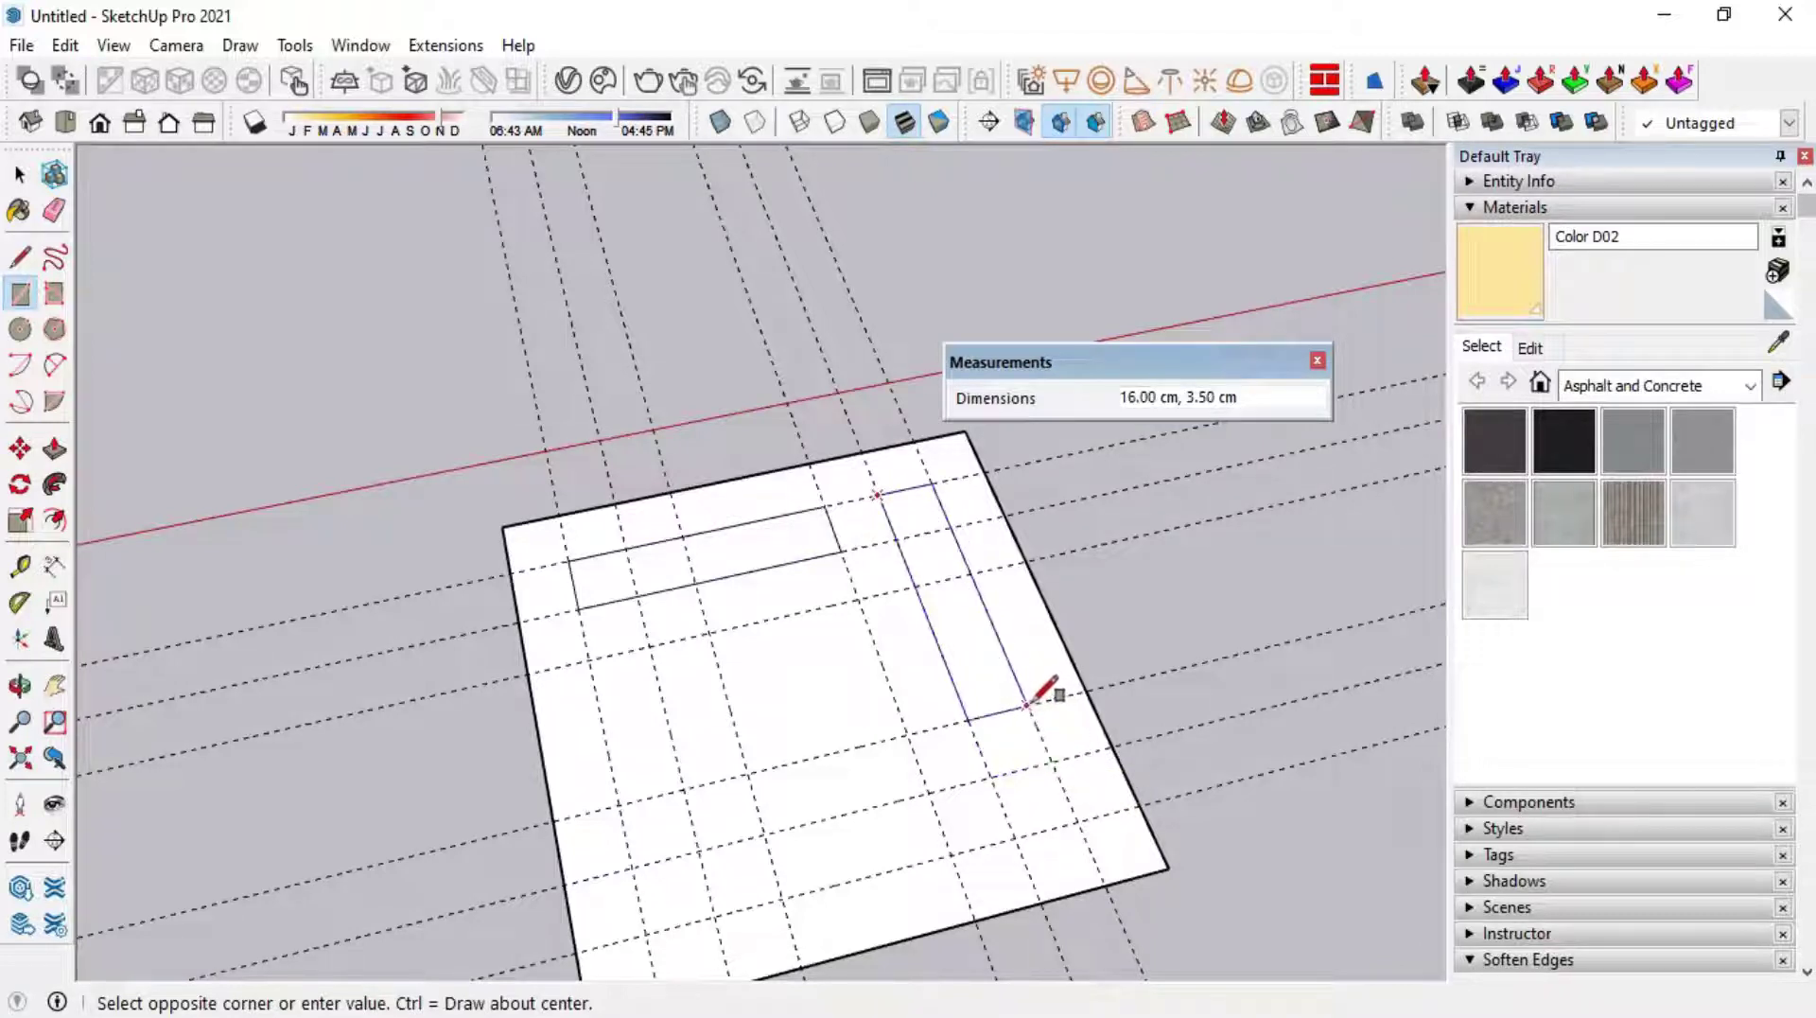
pyautogui.click(1029, 705)
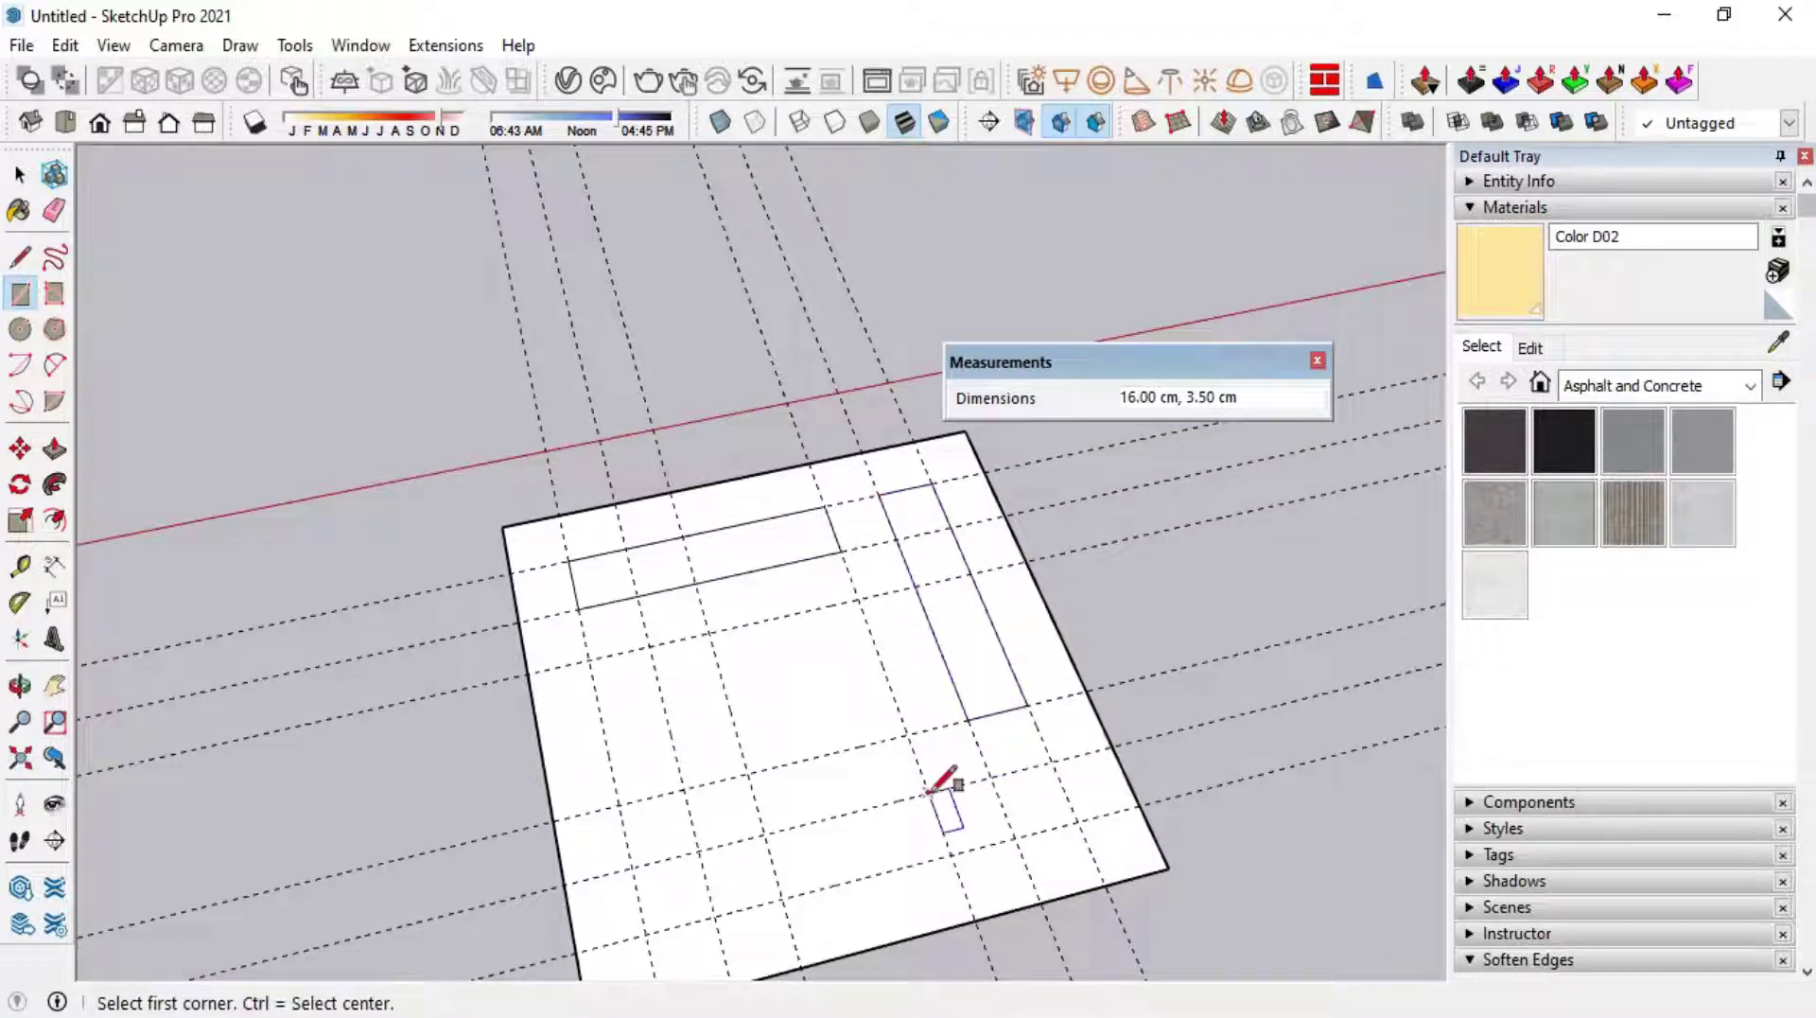
pyautogui.click(1050, 760)
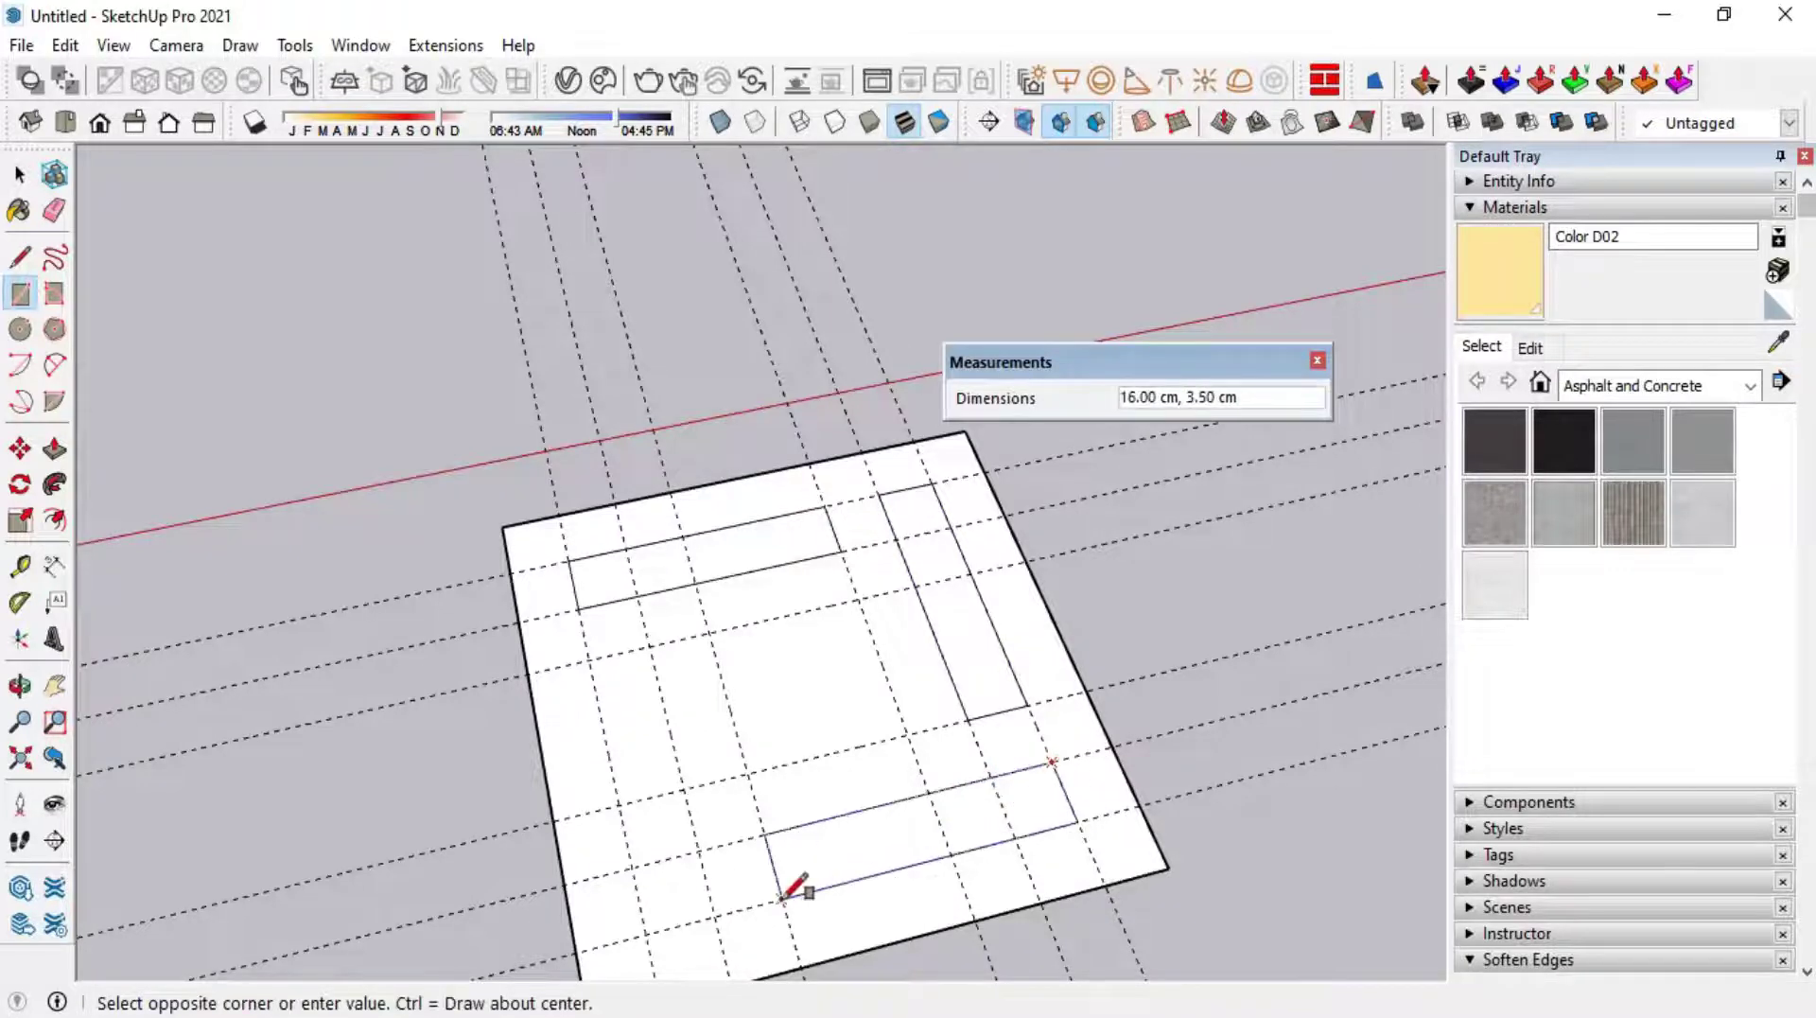
pyautogui.click(781, 896)
pyautogui.scroll(-2, 668, 690)
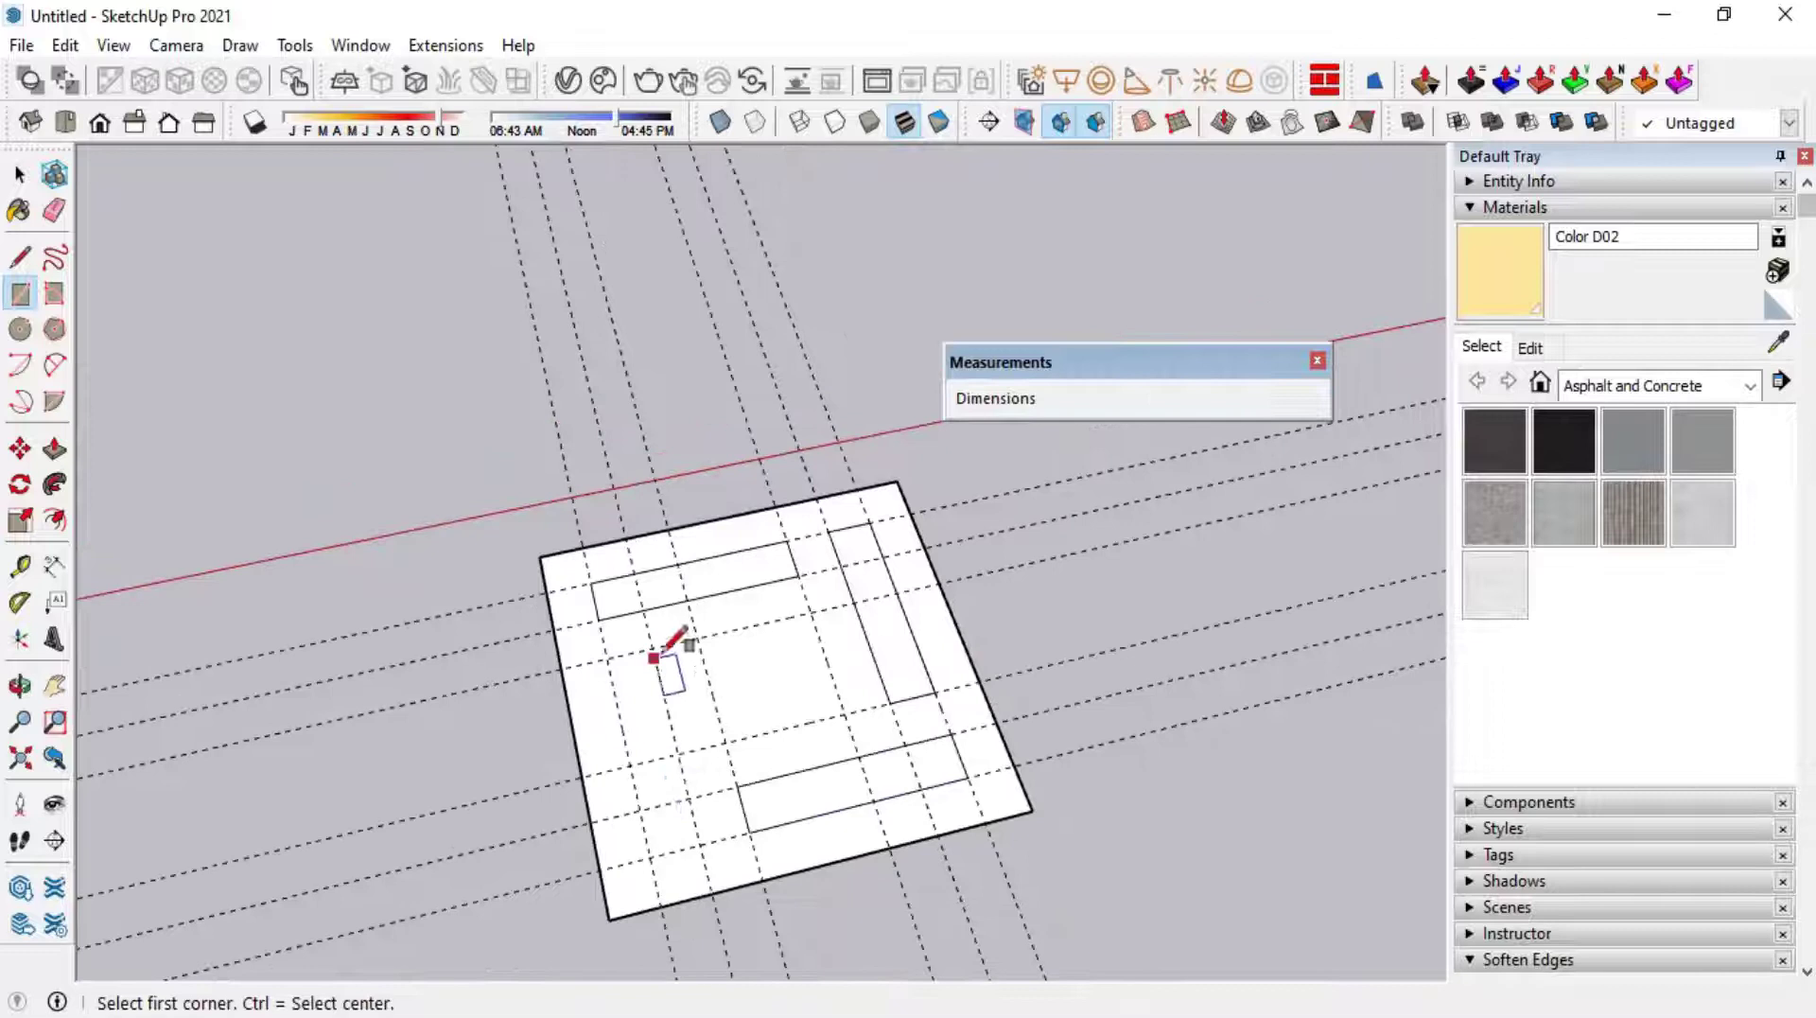
pyautogui.click(699, 843)
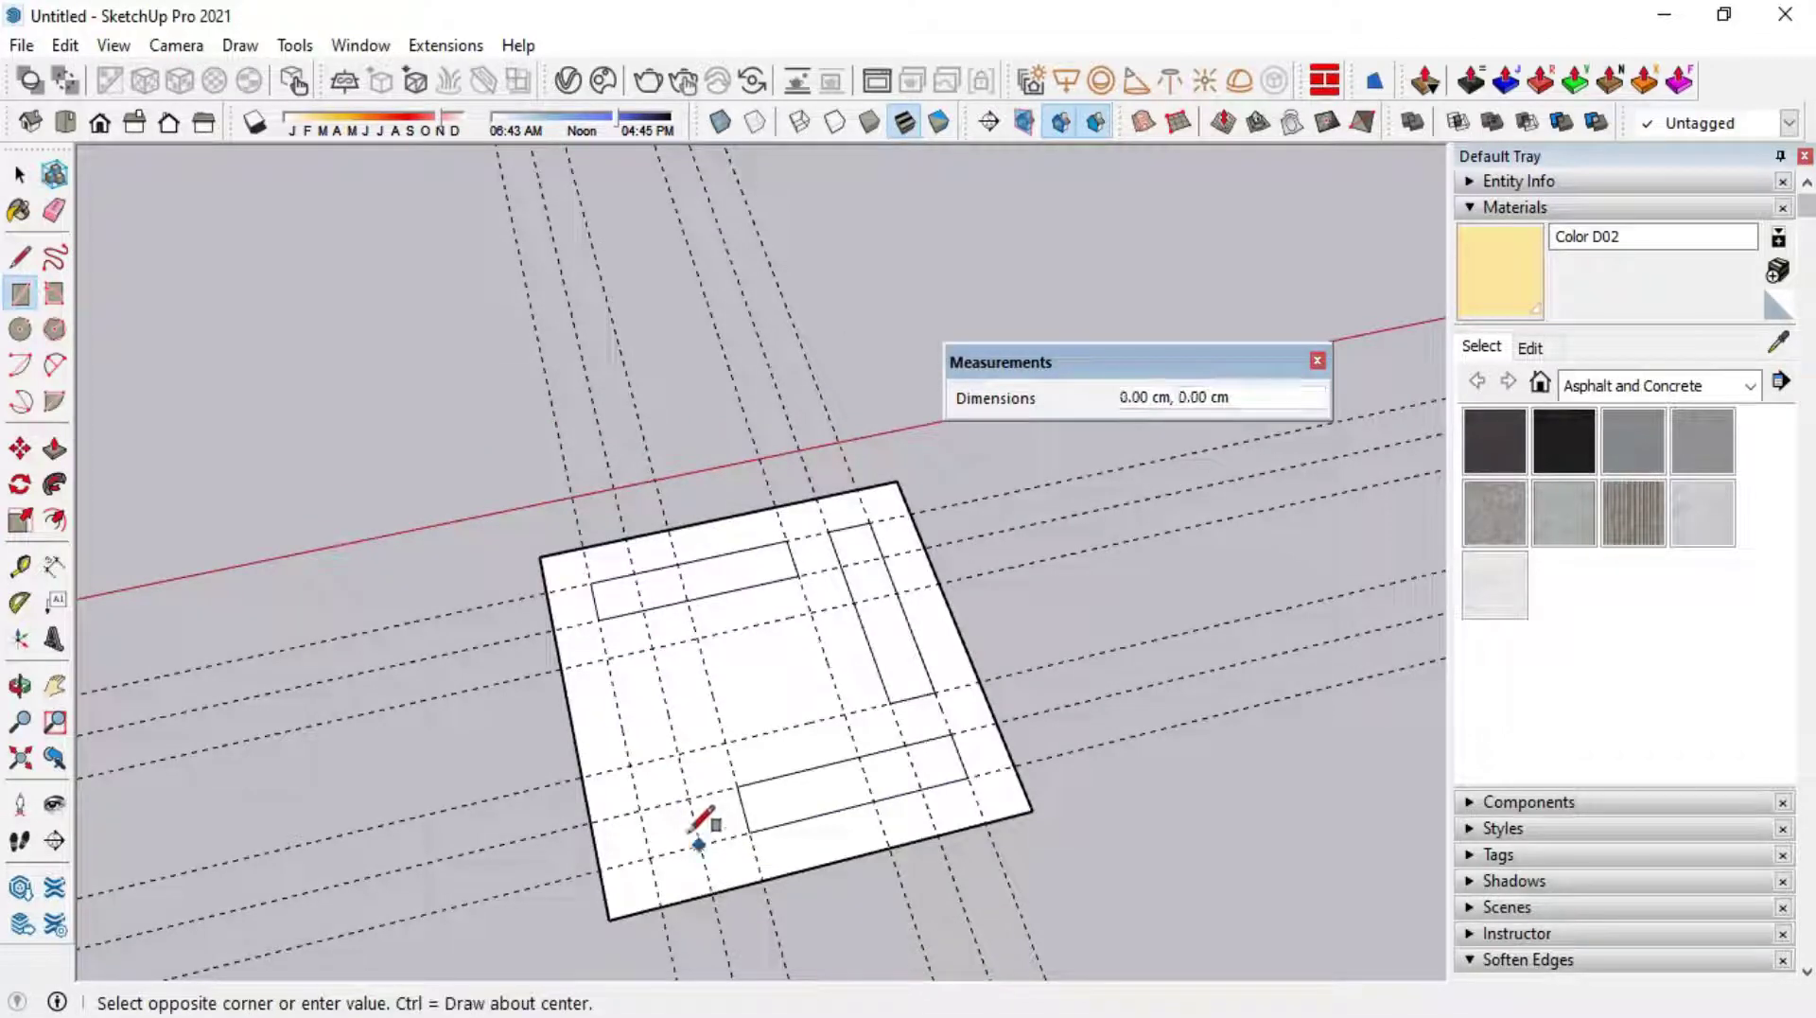
pyautogui.click(614, 659)
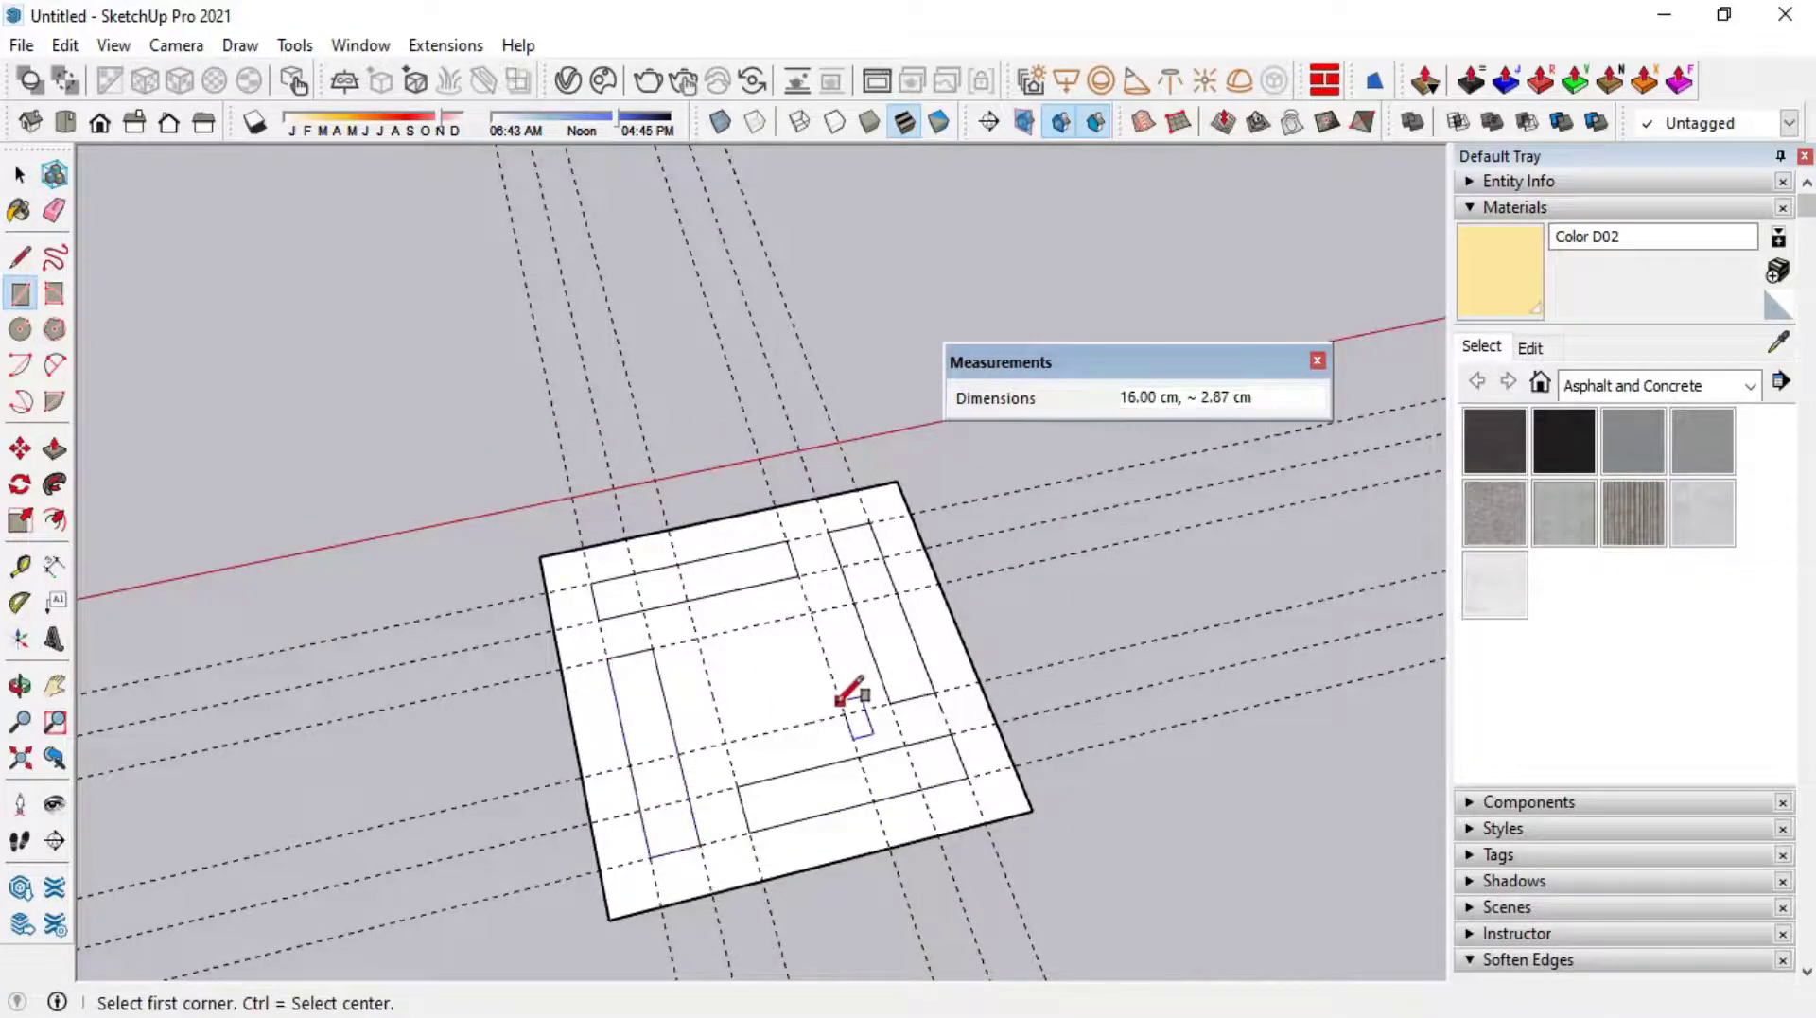
# Draw the 9 × 9 cm square in the centre between guide intersections
pyautogui.moveTo(852, 697); pyautogui.dragTo(641, 718, button='middle')
pyautogui.scroll(1, 697, 662)
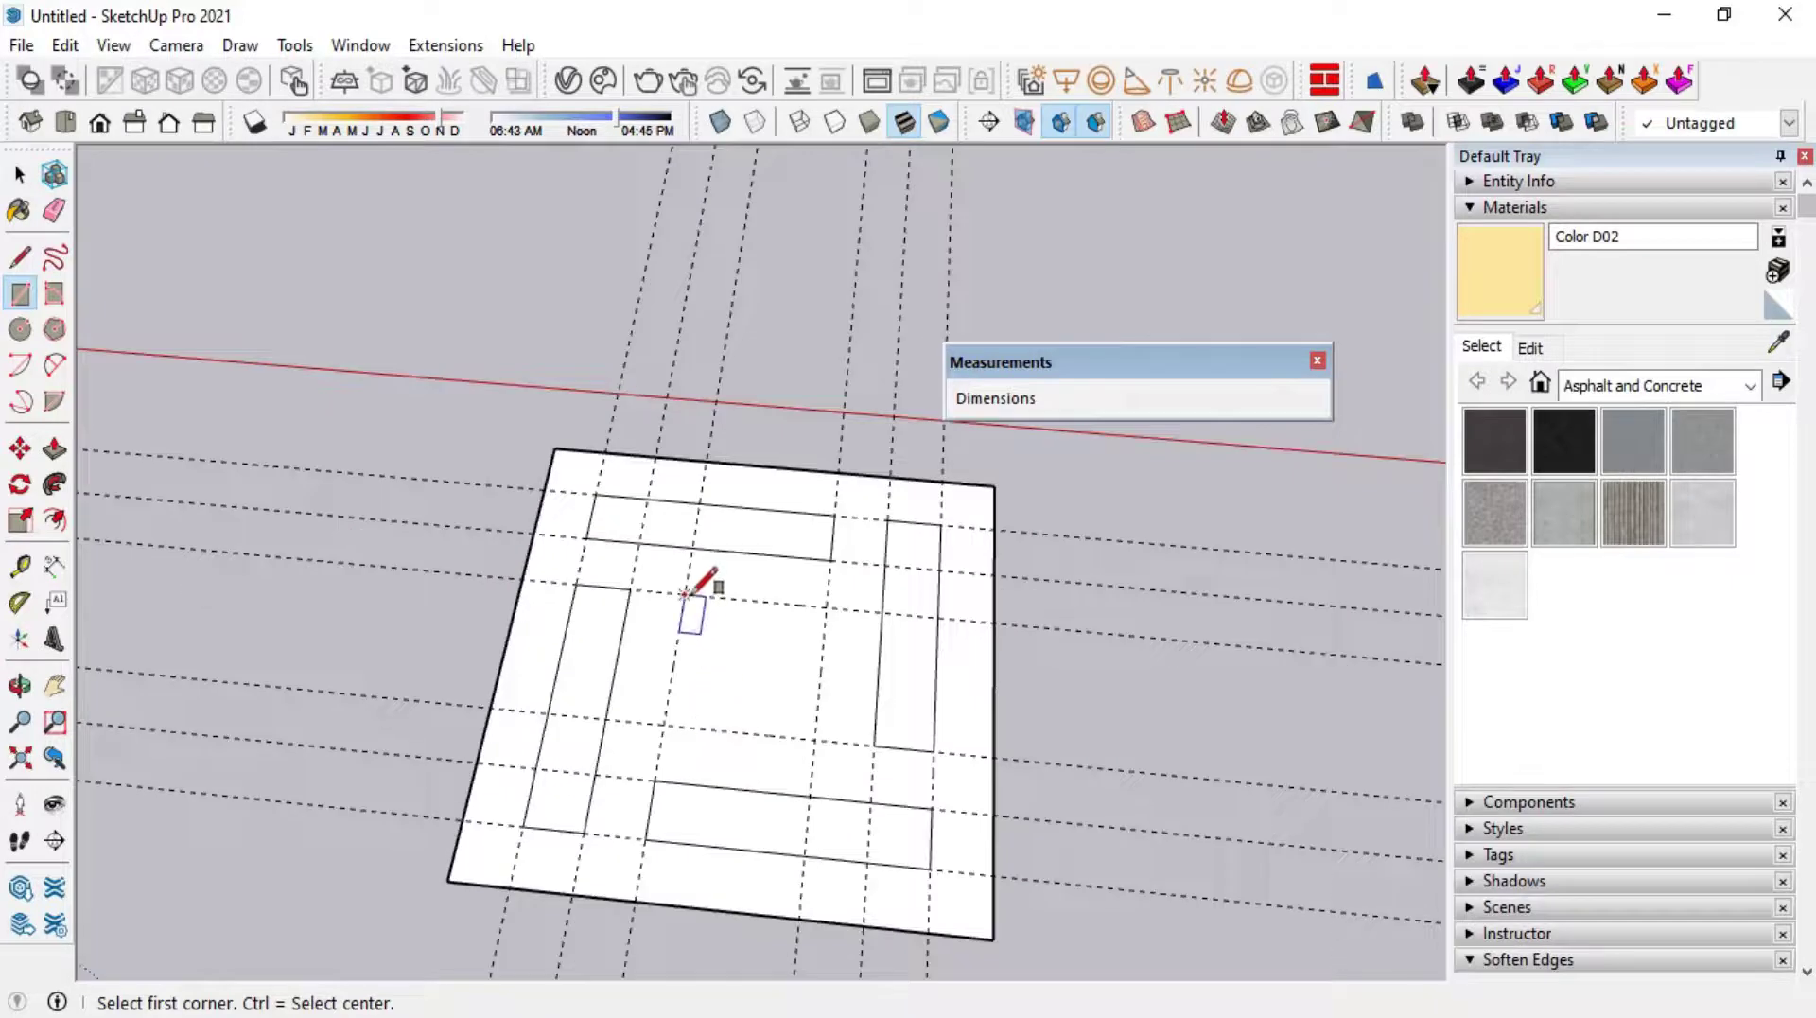
pyautogui.click(685, 594)
pyautogui.click(817, 737)
pyautogui.moveTo(817, 737)
pyautogui.mouseDown(button='middle')
pyautogui.moveTo(753, 425)
pyautogui.moveTo(790, 557)
pyautogui.mouseUp(button='middle')
pyautogui.moveTo(893, 812); pyautogui.dragTo(1075, 792, button='middle')
# Delete all the guide lines from around the square
pyautogui.press('space')
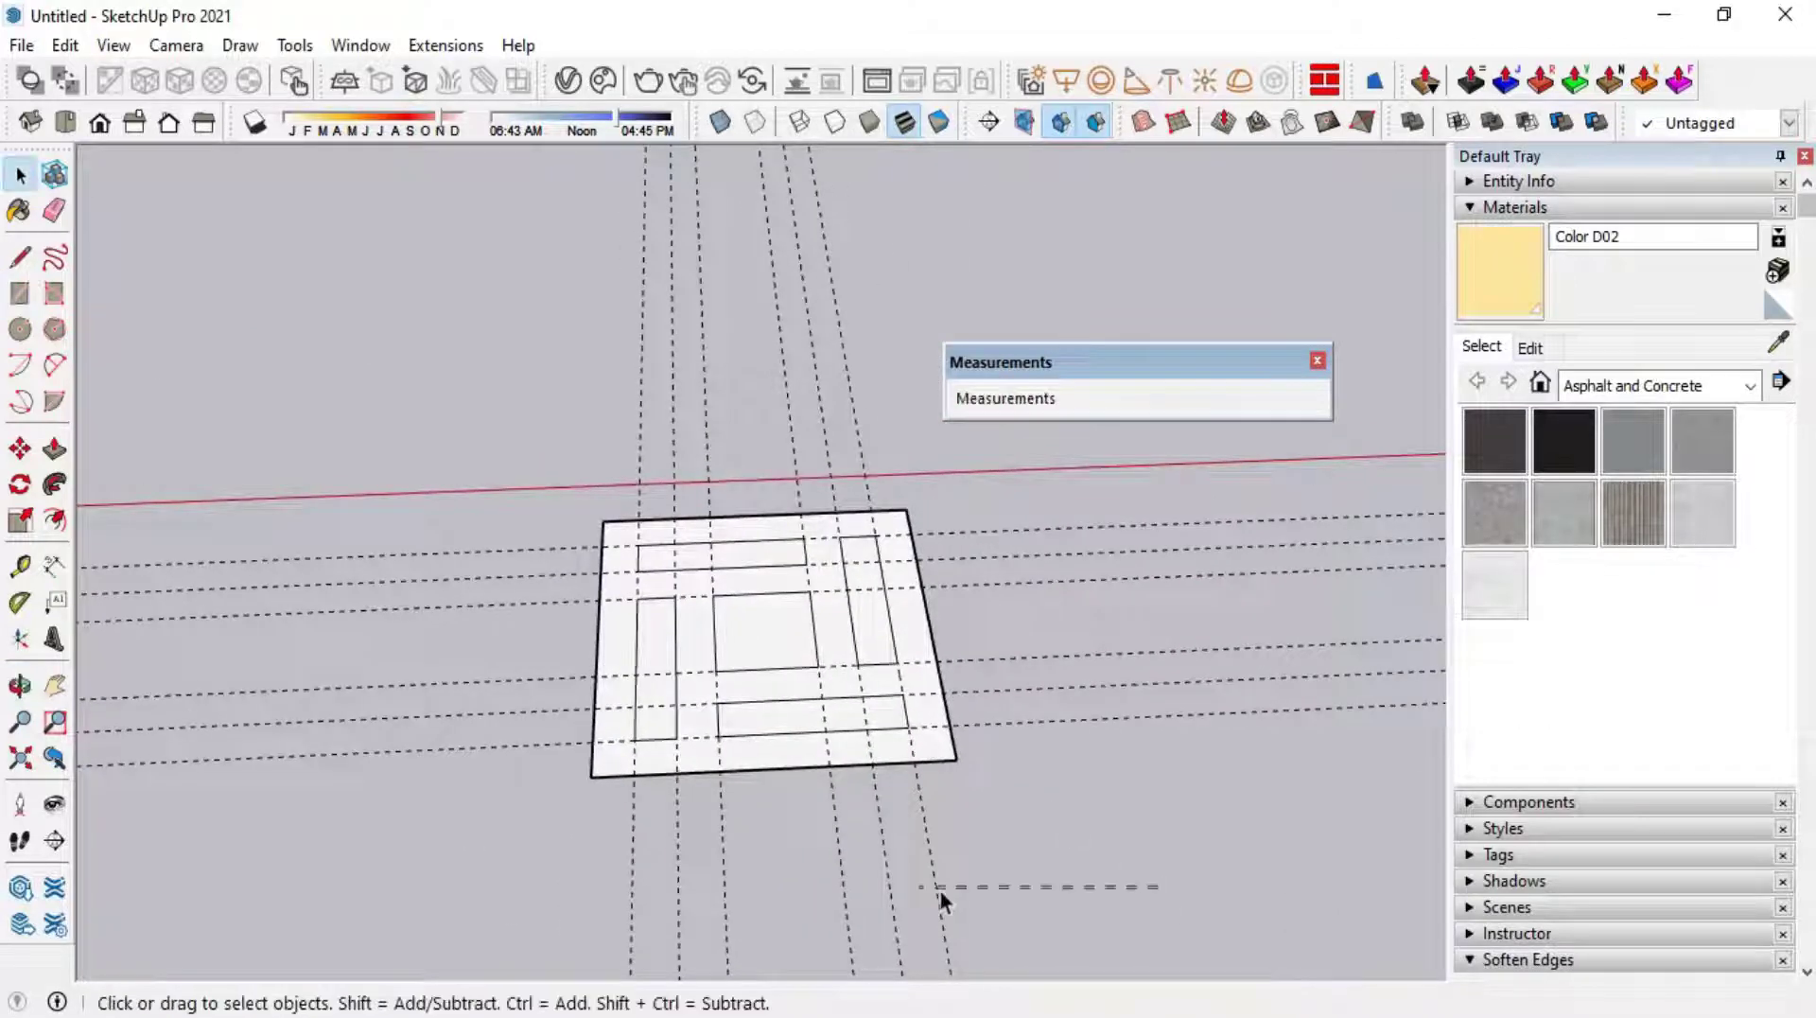
pyautogui.moveTo(940, 891); pyautogui.dragTo(554, 885)
pyautogui.press('Delete')
pyautogui.moveTo(1124, 806); pyautogui.dragTo(978, 494)
pyautogui.press('Delete')
pyautogui.moveTo(500, 887); pyautogui.dragTo(490, 889)
pyautogui.press('Delete')
# Delete the centre square and the four rectangle faces to open the holes
pyautogui.moveTo(1017, 693)
pyautogui.mouseDown(button='middle')
pyautogui.moveTo(981, 860)
pyautogui.moveTo(894, 847)
pyautogui.moveTo(794, 700)
pyautogui.mouseUp(button='middle')
pyautogui.click(748, 581)
pyautogui.press('Delete')
pyautogui.click(907, 556)
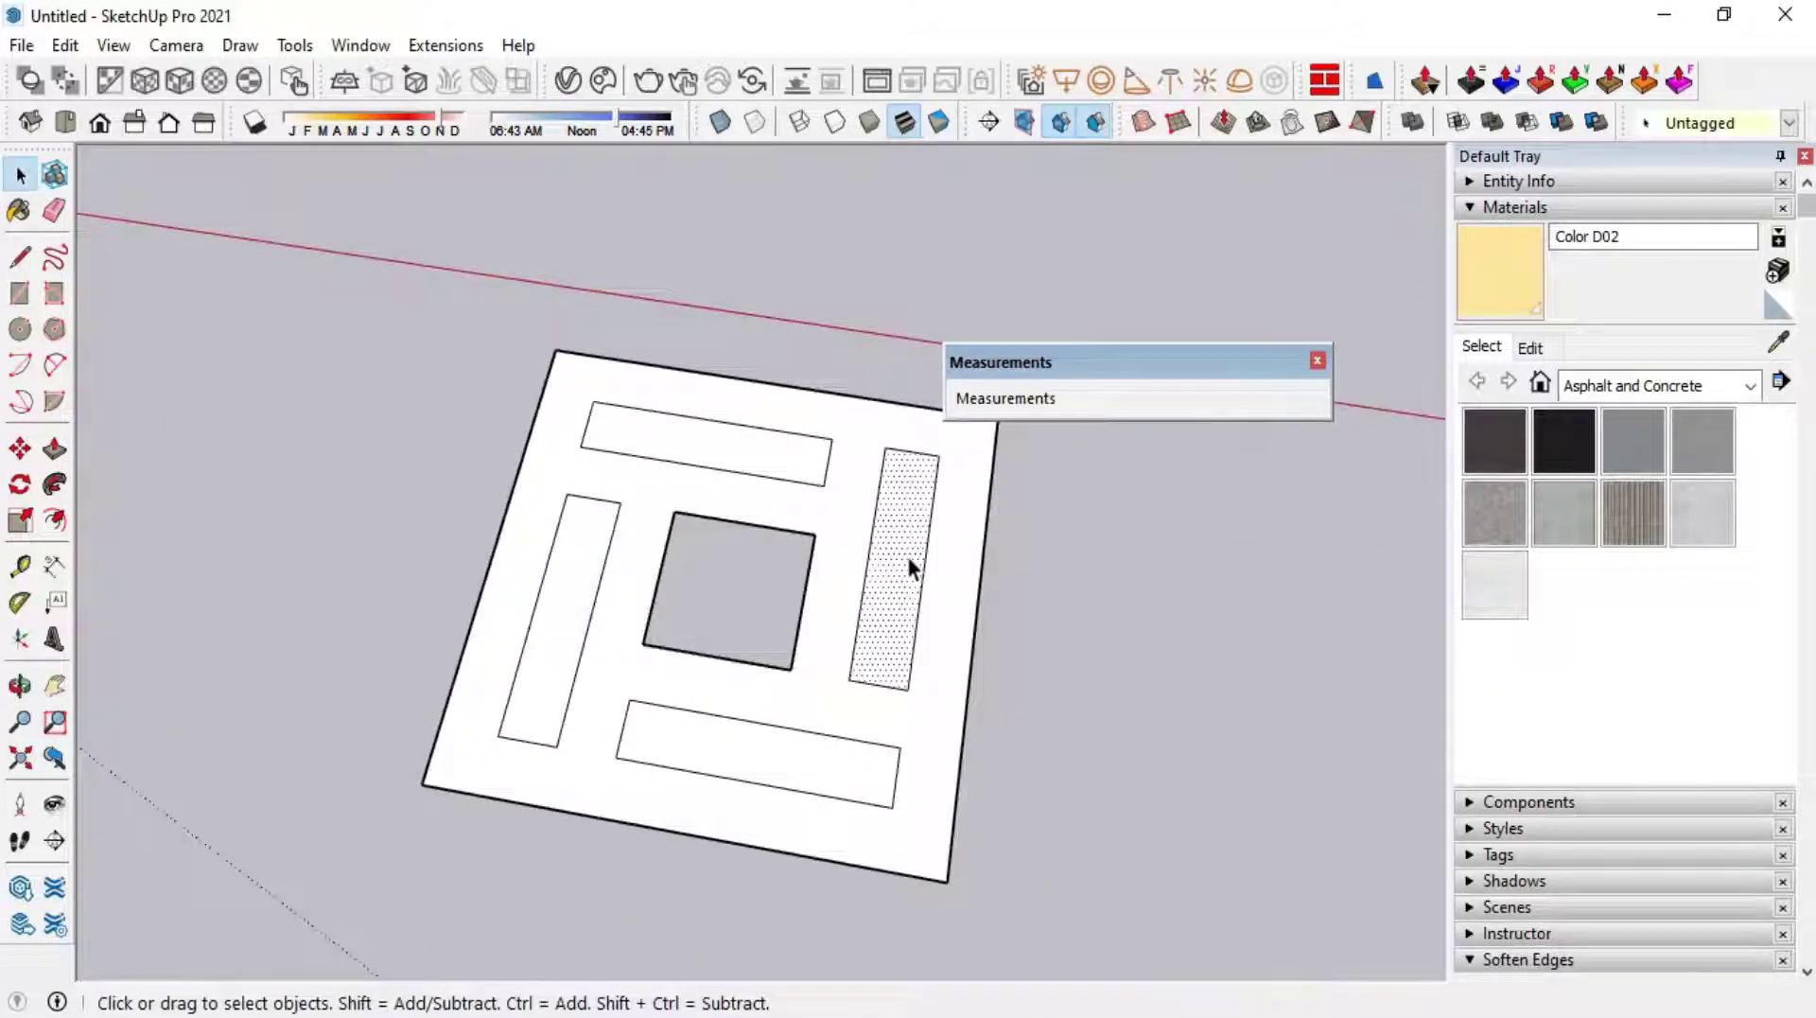
pyautogui.press('Delete')
pyautogui.click(767, 465)
pyautogui.press('Delete')
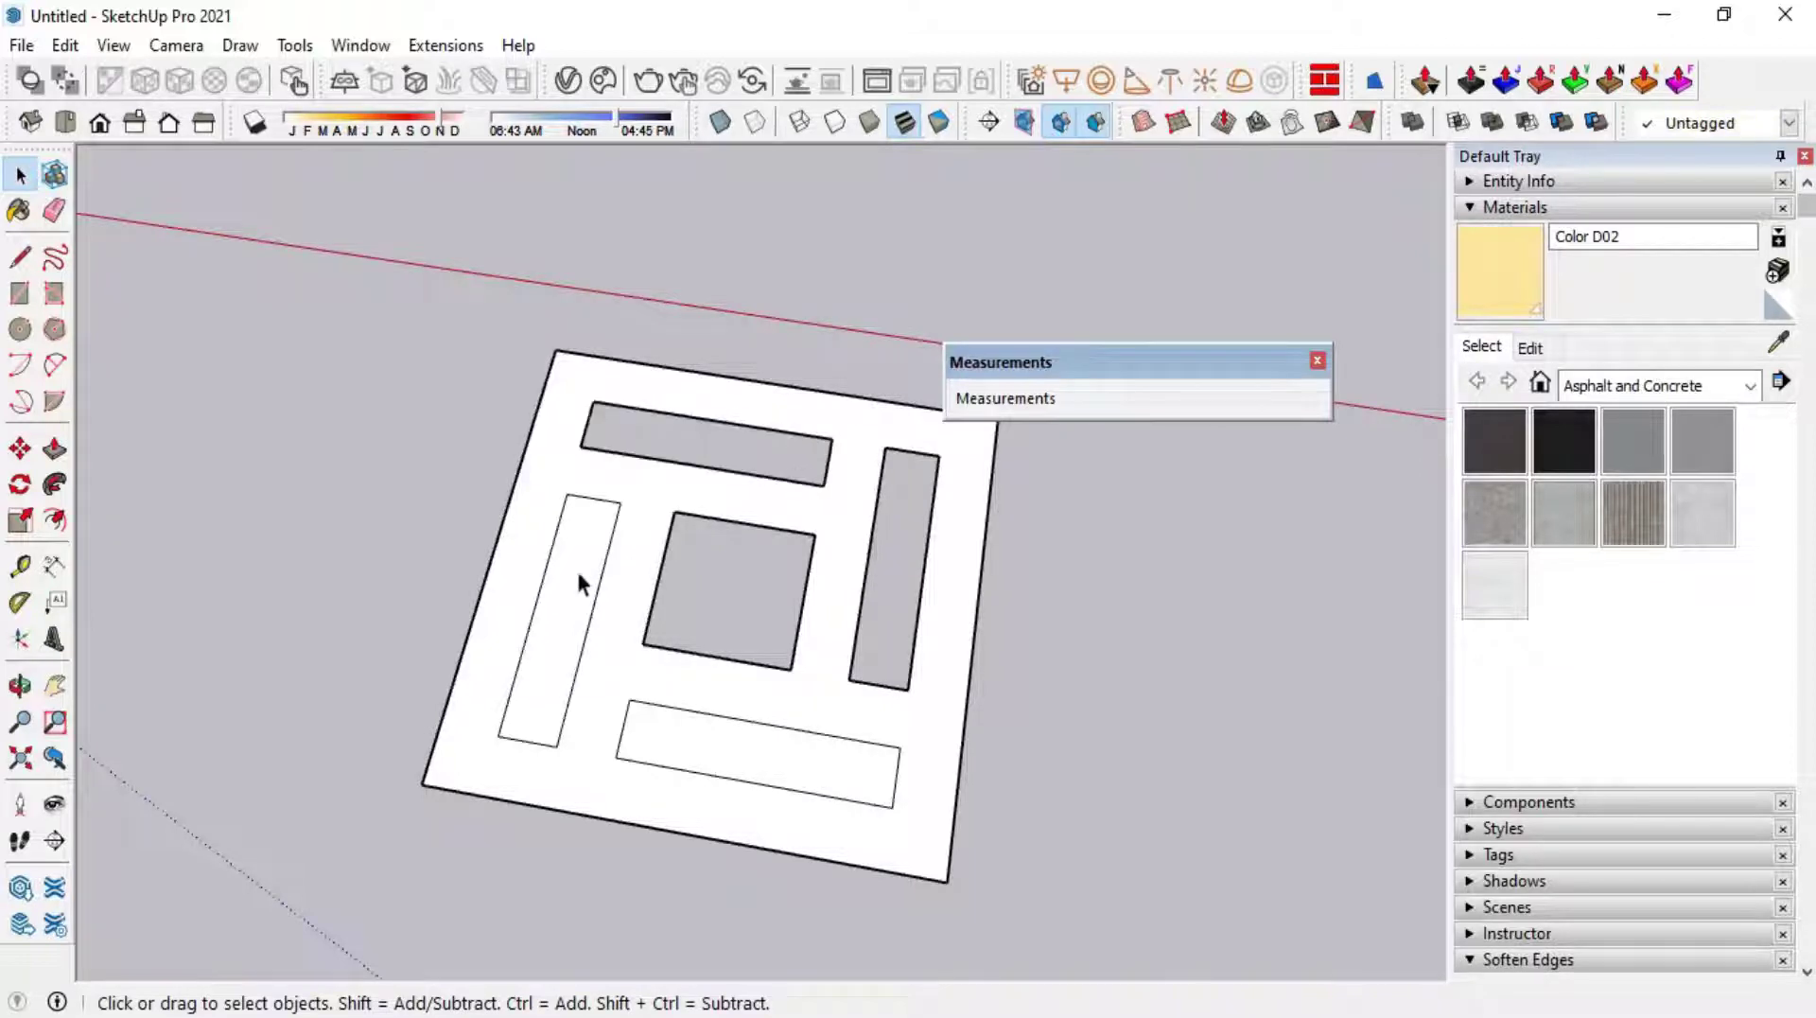
pyautogui.click(576, 568)
pyautogui.press('Delete')
pyautogui.click(731, 735)
pyautogui.press('Delete')
pyautogui.moveTo(730, 735)
pyautogui.mouseDown(button='middle')
pyautogui.moveTo(710, 698)
pyautogui.moveTo(809, 541)
pyautogui.moveTo(775, 713)
pyautogui.moveTo(788, 613)
pyautogui.moveTo(768, 452)
pyautogui.moveTo(880, 876)
pyautogui.moveTo(759, 669)
pyautogui.moveTo(832, 678)
pyautogui.moveTo(871, 729)
pyautogui.moveTo(888, 700)
pyautogui.moveTo(897, 752)
pyautogui.mouseUp(button='middle')
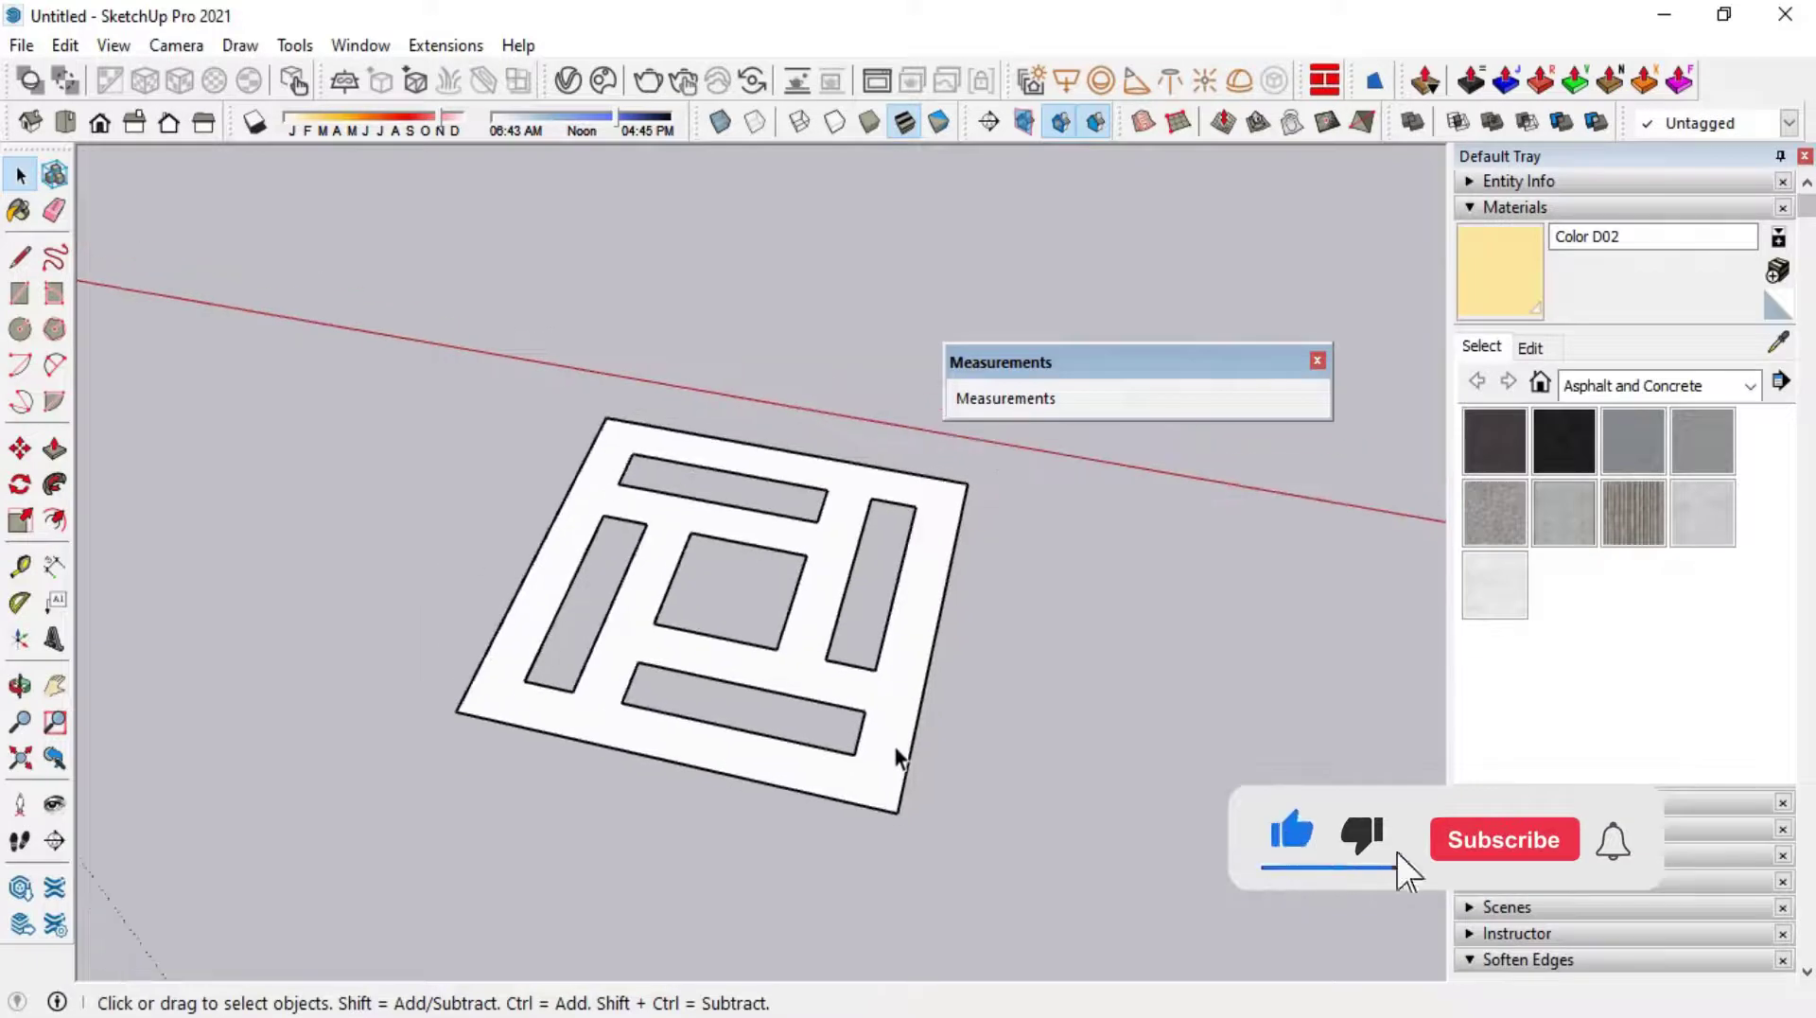
# Push/Pull the pierced slab up 9 cm into a block with through-openings
pyautogui.press('m')
pyautogui.press('p')
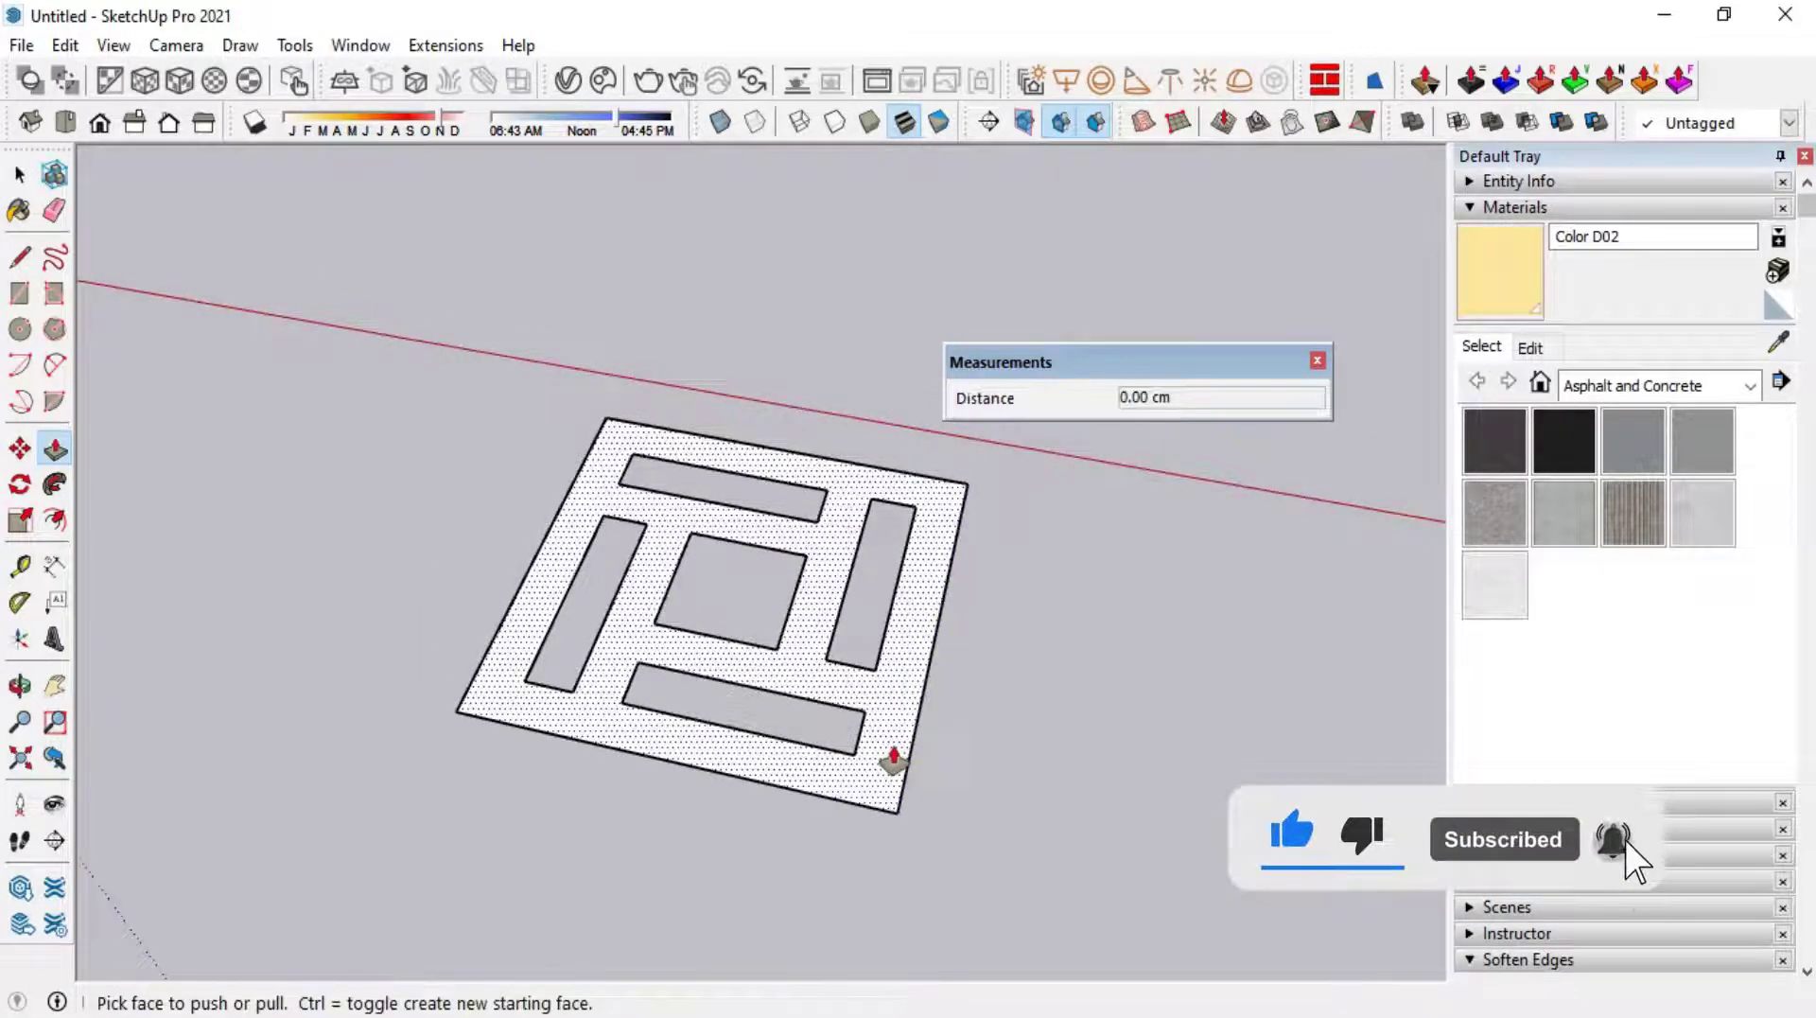
pyautogui.click(893, 760)
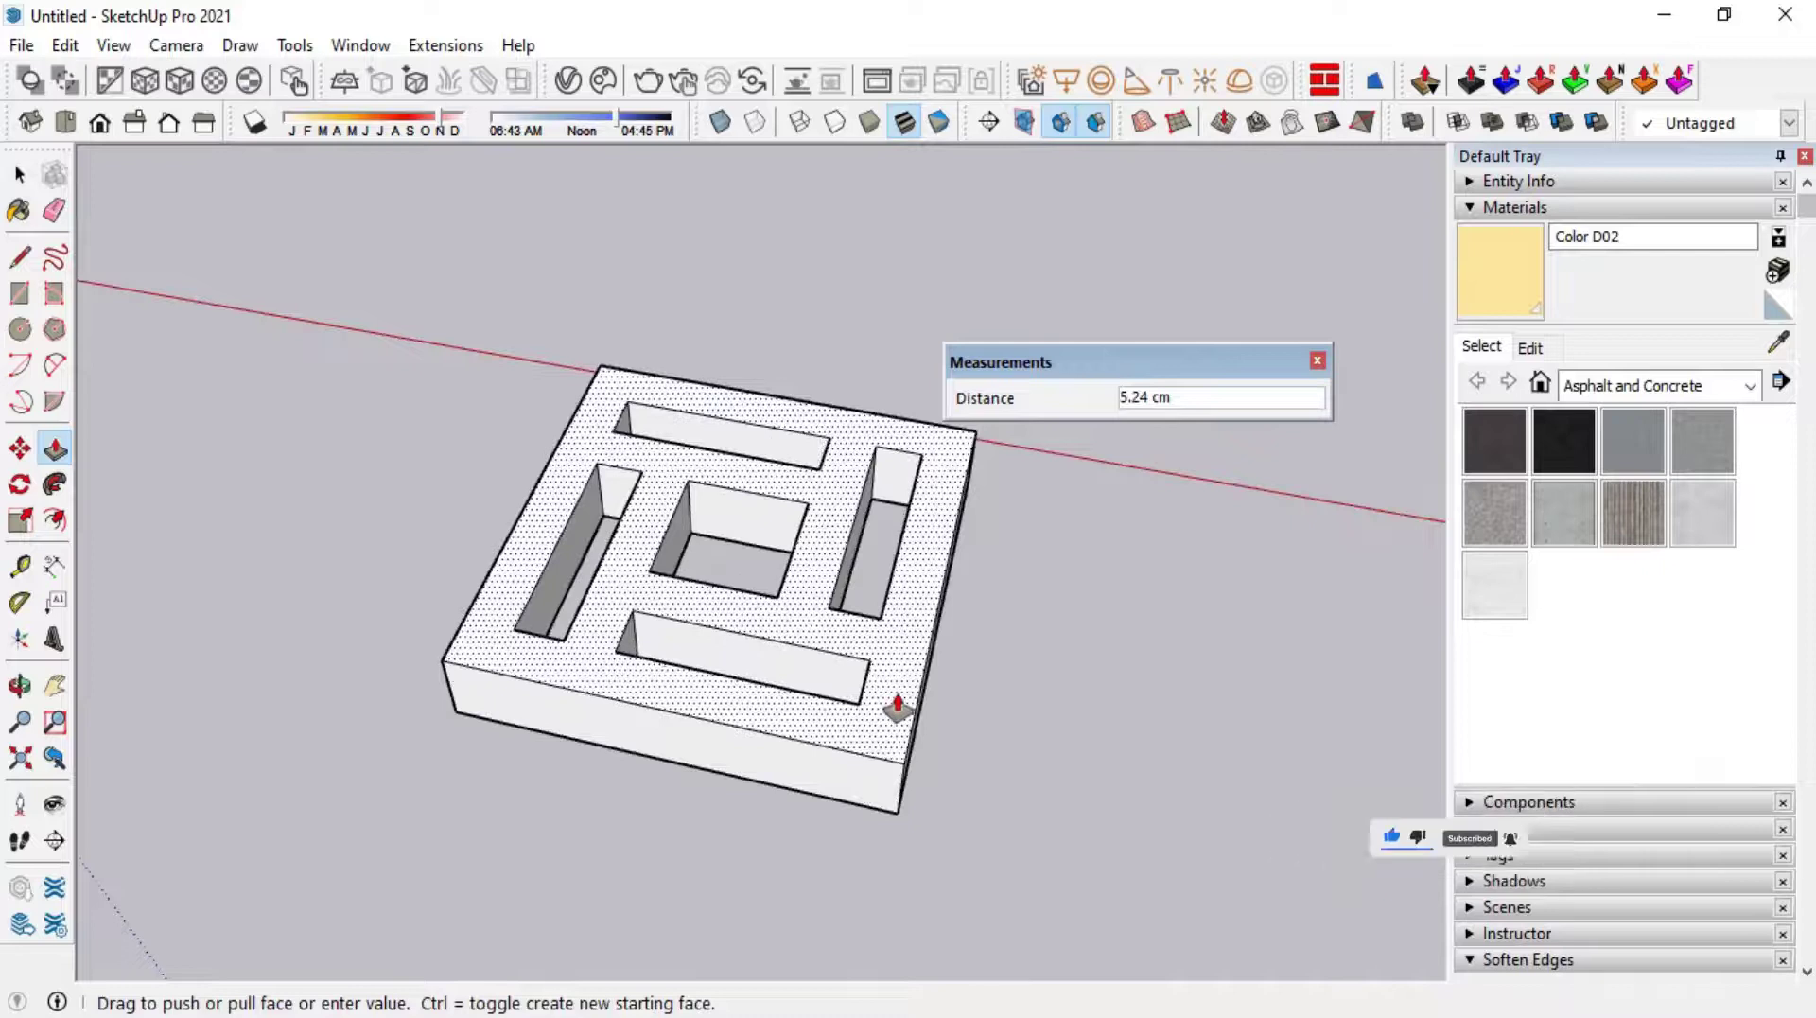
pyautogui.write('9')
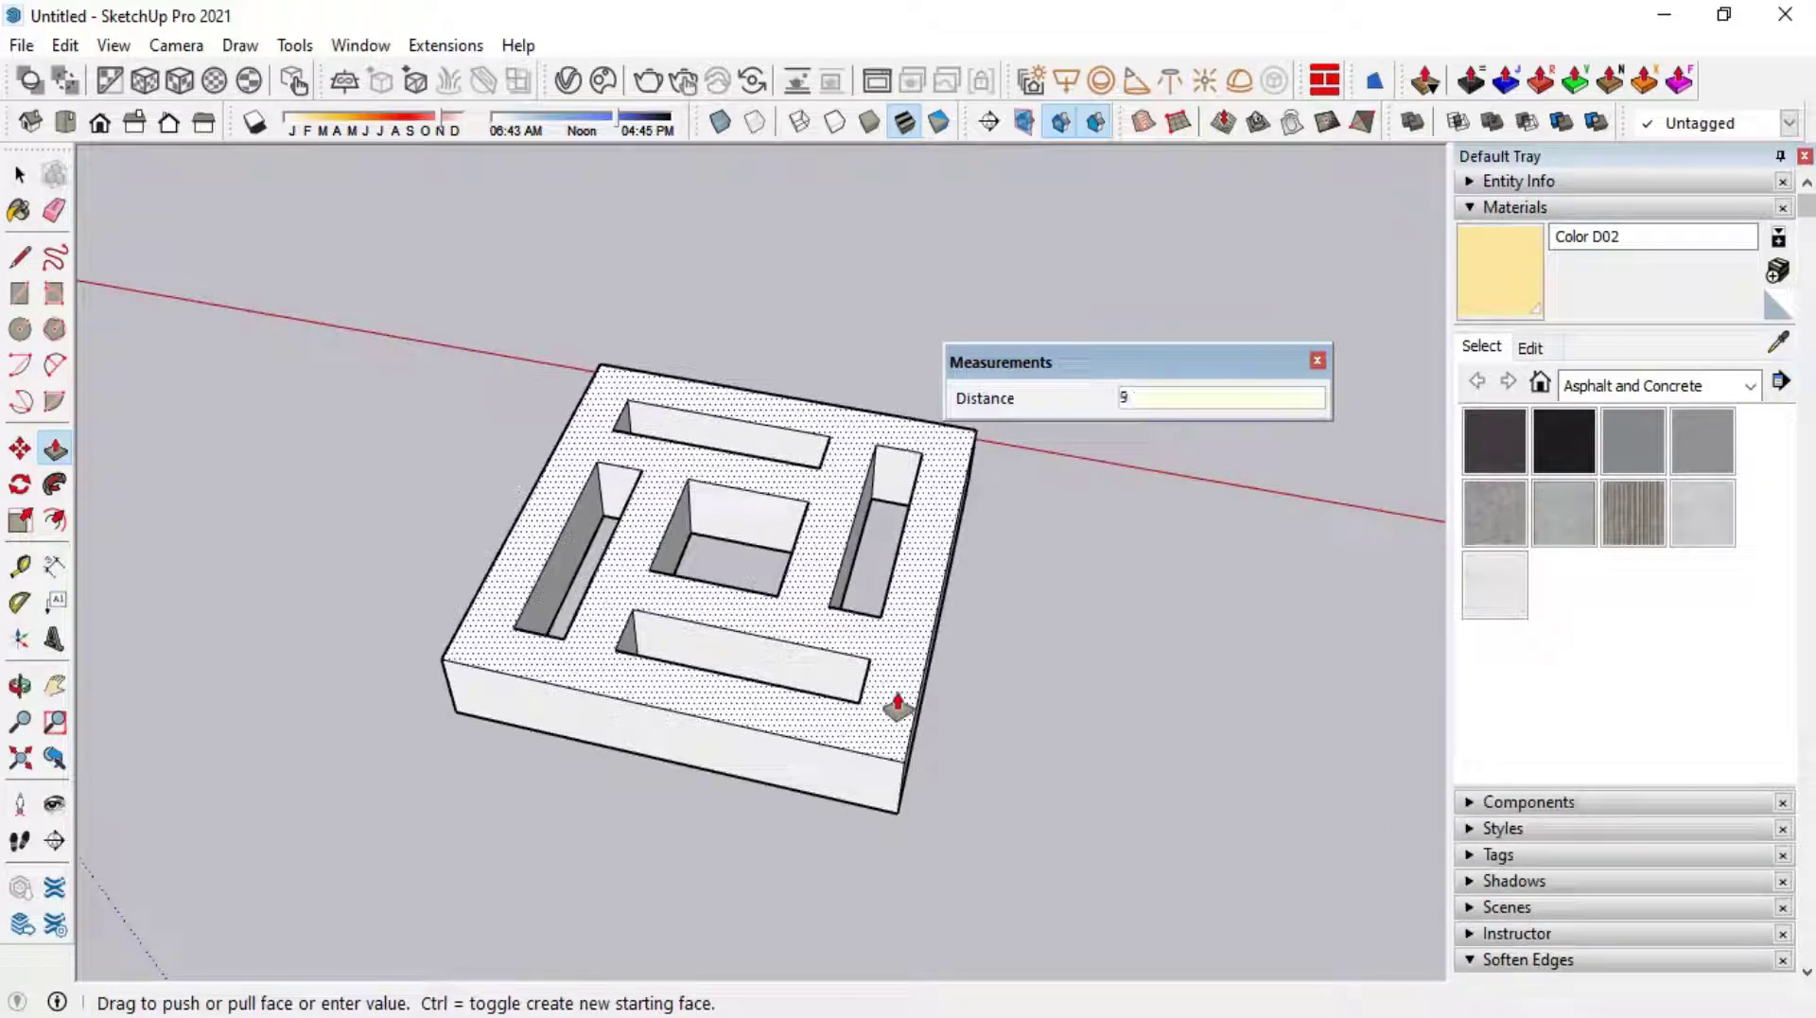
pyautogui.press('Return')
pyautogui.moveTo(897, 707)
pyautogui.mouseDown(button='middle')
pyautogui.moveTo(757, 722)
pyautogui.moveTo(1183, 624)
pyautogui.moveTo(766, 746)
pyautogui.moveTo(723, 587)
pyautogui.moveTo(779, 851)
pyautogui.moveTo(860, 519)
pyautogui.moveTo(1118, 626)
pyautogui.moveTo(924, 681)
pyautogui.moveTo(657, 264)
pyautogui.moveTo(529, 433)
pyautogui.moveTo(722, 519)
pyautogui.mouseUp(button='middle')
pyautogui.scroll(4, 849, 500)
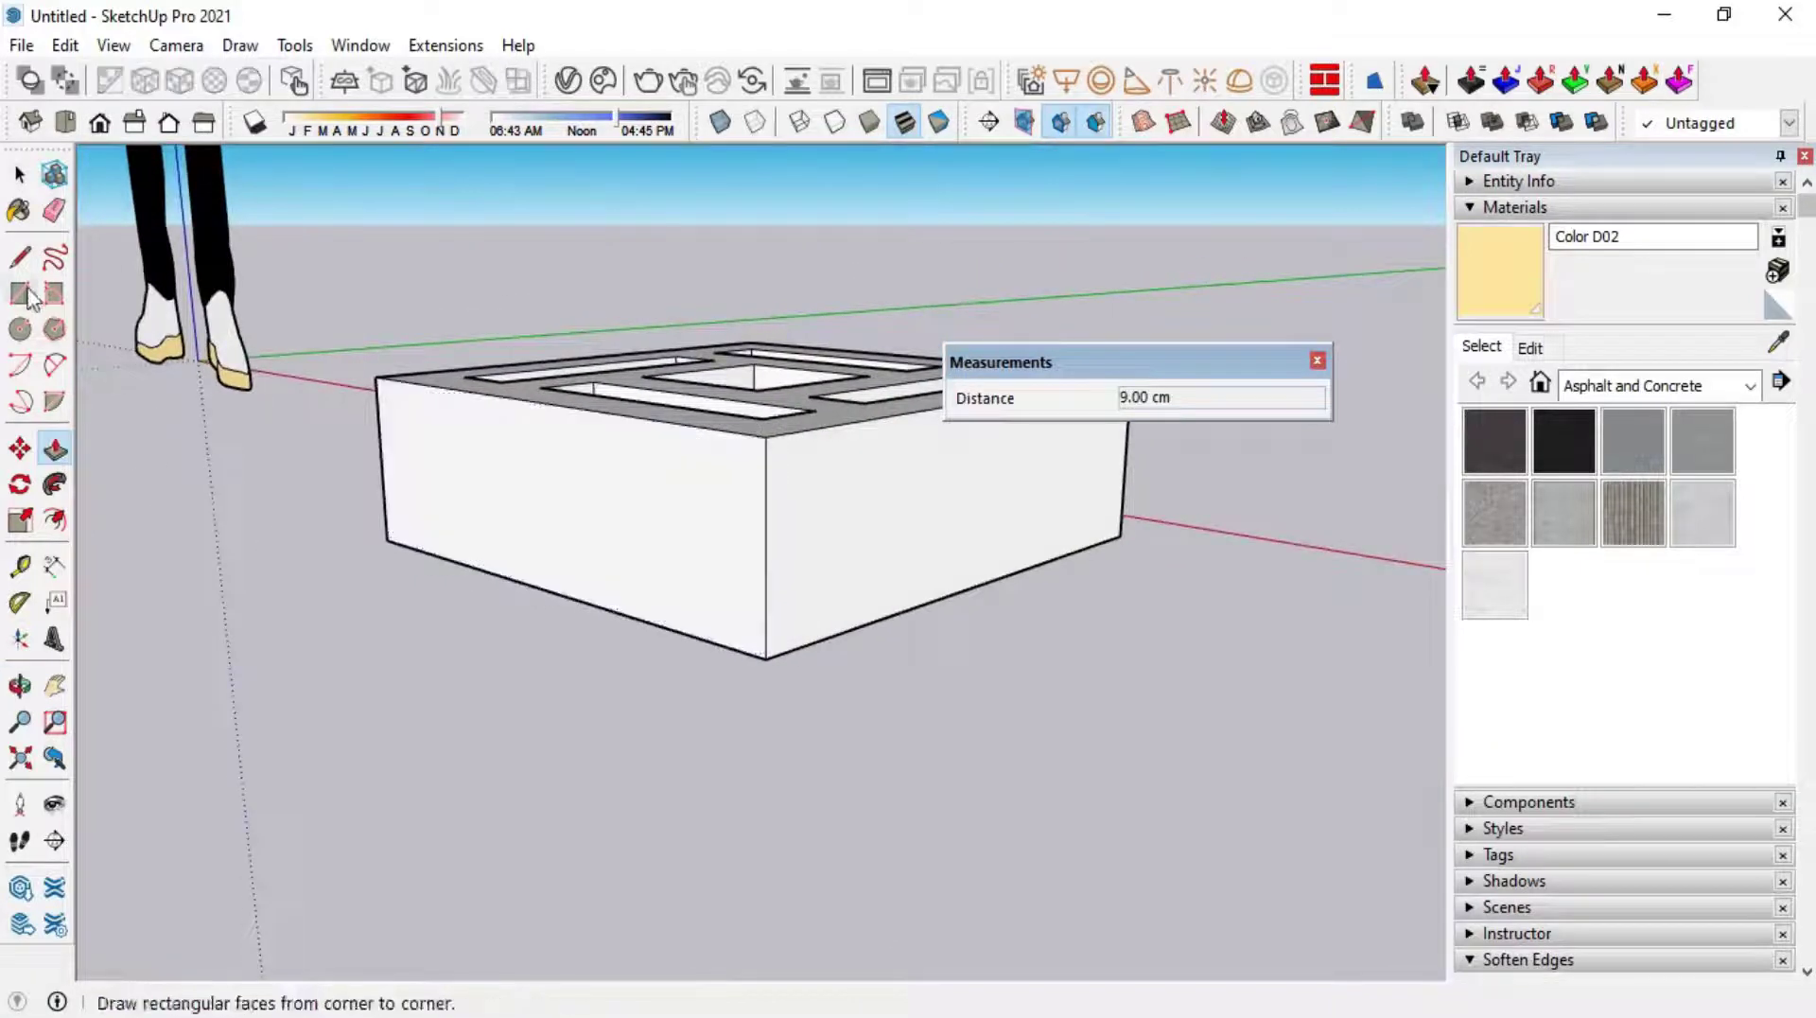
# Draw a 1.5 cm radius circle centred on the block's vertical corner edge
pyautogui.click(20, 329)
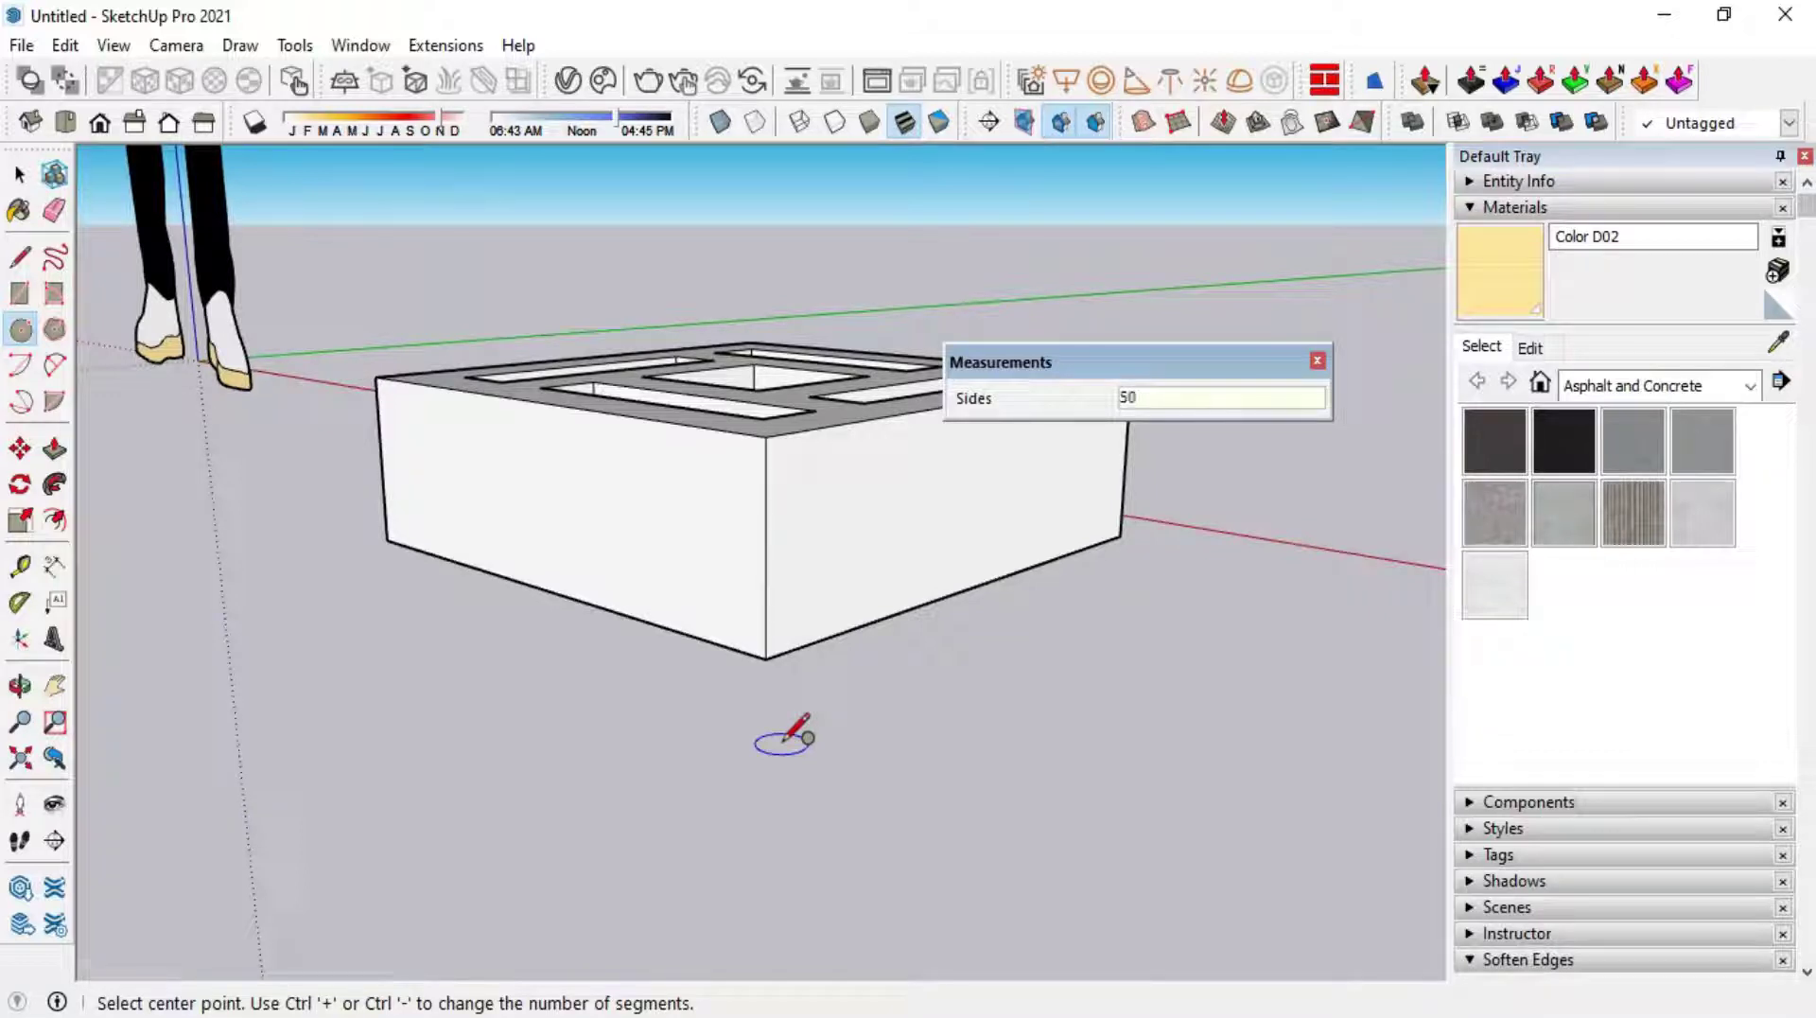
pyautogui.moveTo(785, 737)
pyautogui.mouseDown(button='middle')
pyautogui.moveTo(1046, 588)
pyautogui.moveTo(1062, 596)
pyautogui.moveTo(1042, 672)
pyautogui.moveTo(1003, 613)
pyautogui.mouseUp(button='middle')
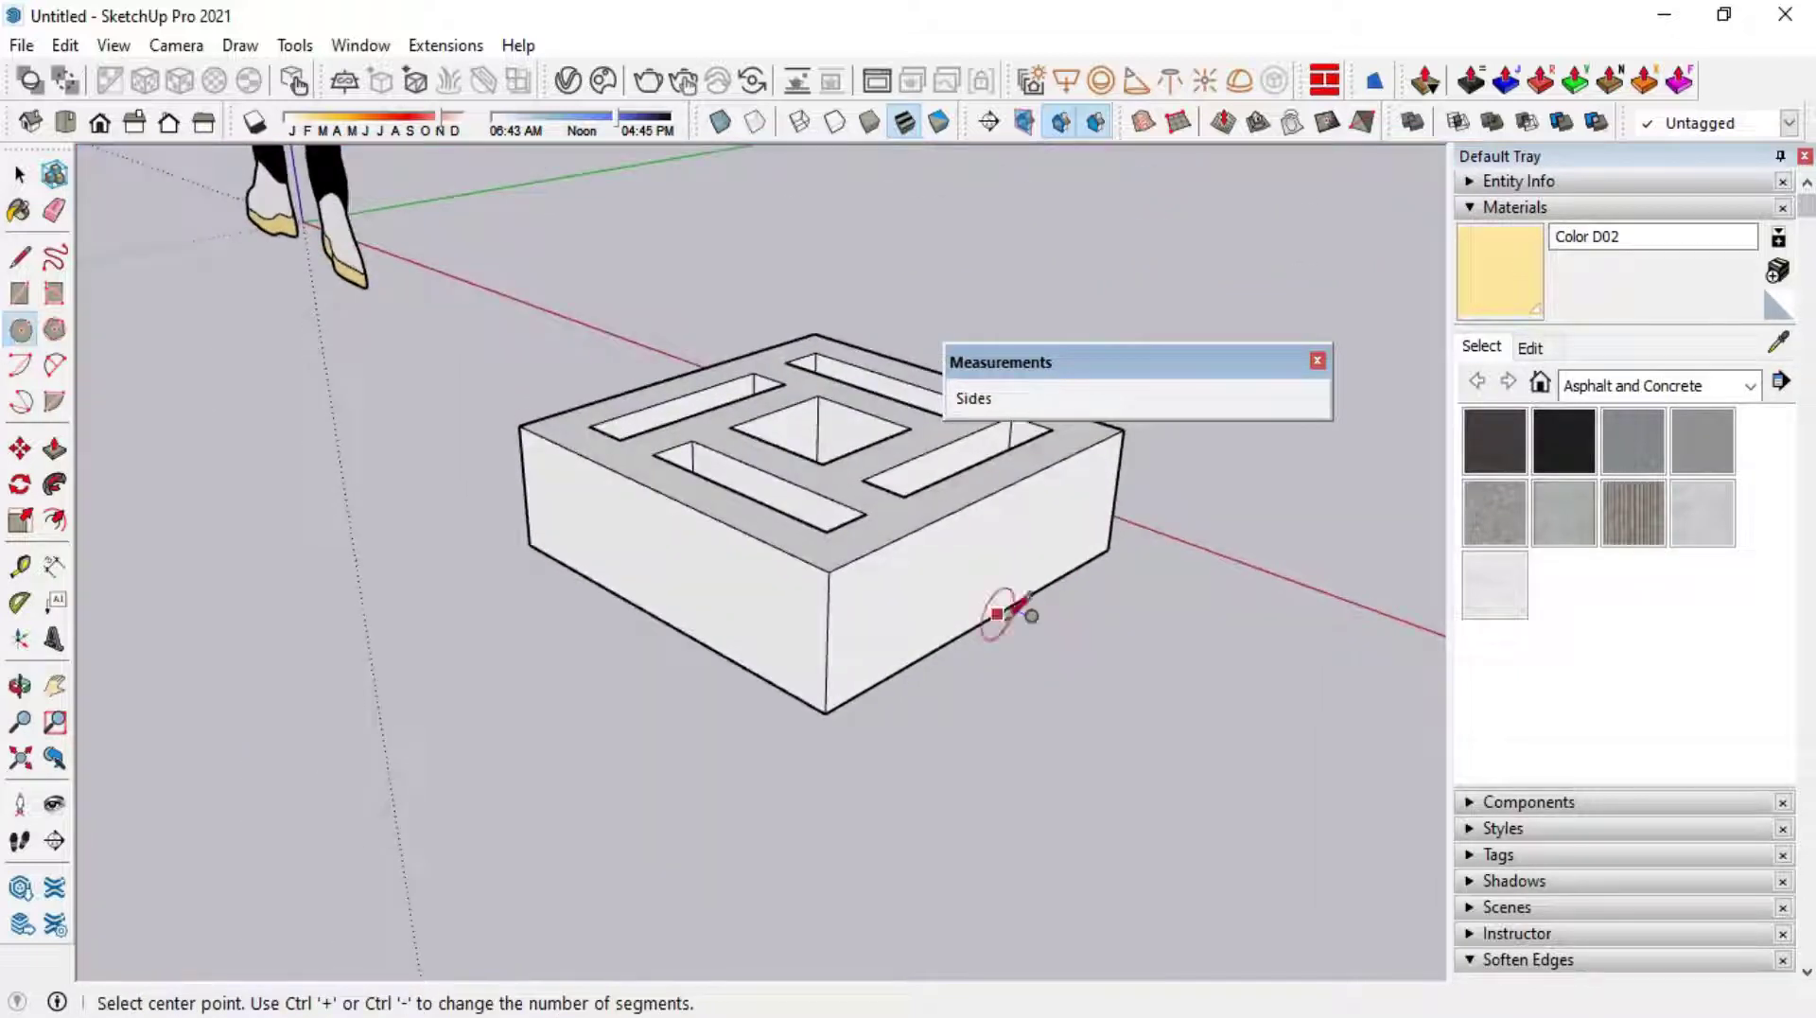
pyautogui.scroll(3, 827, 658)
pyautogui.click(768, 628)
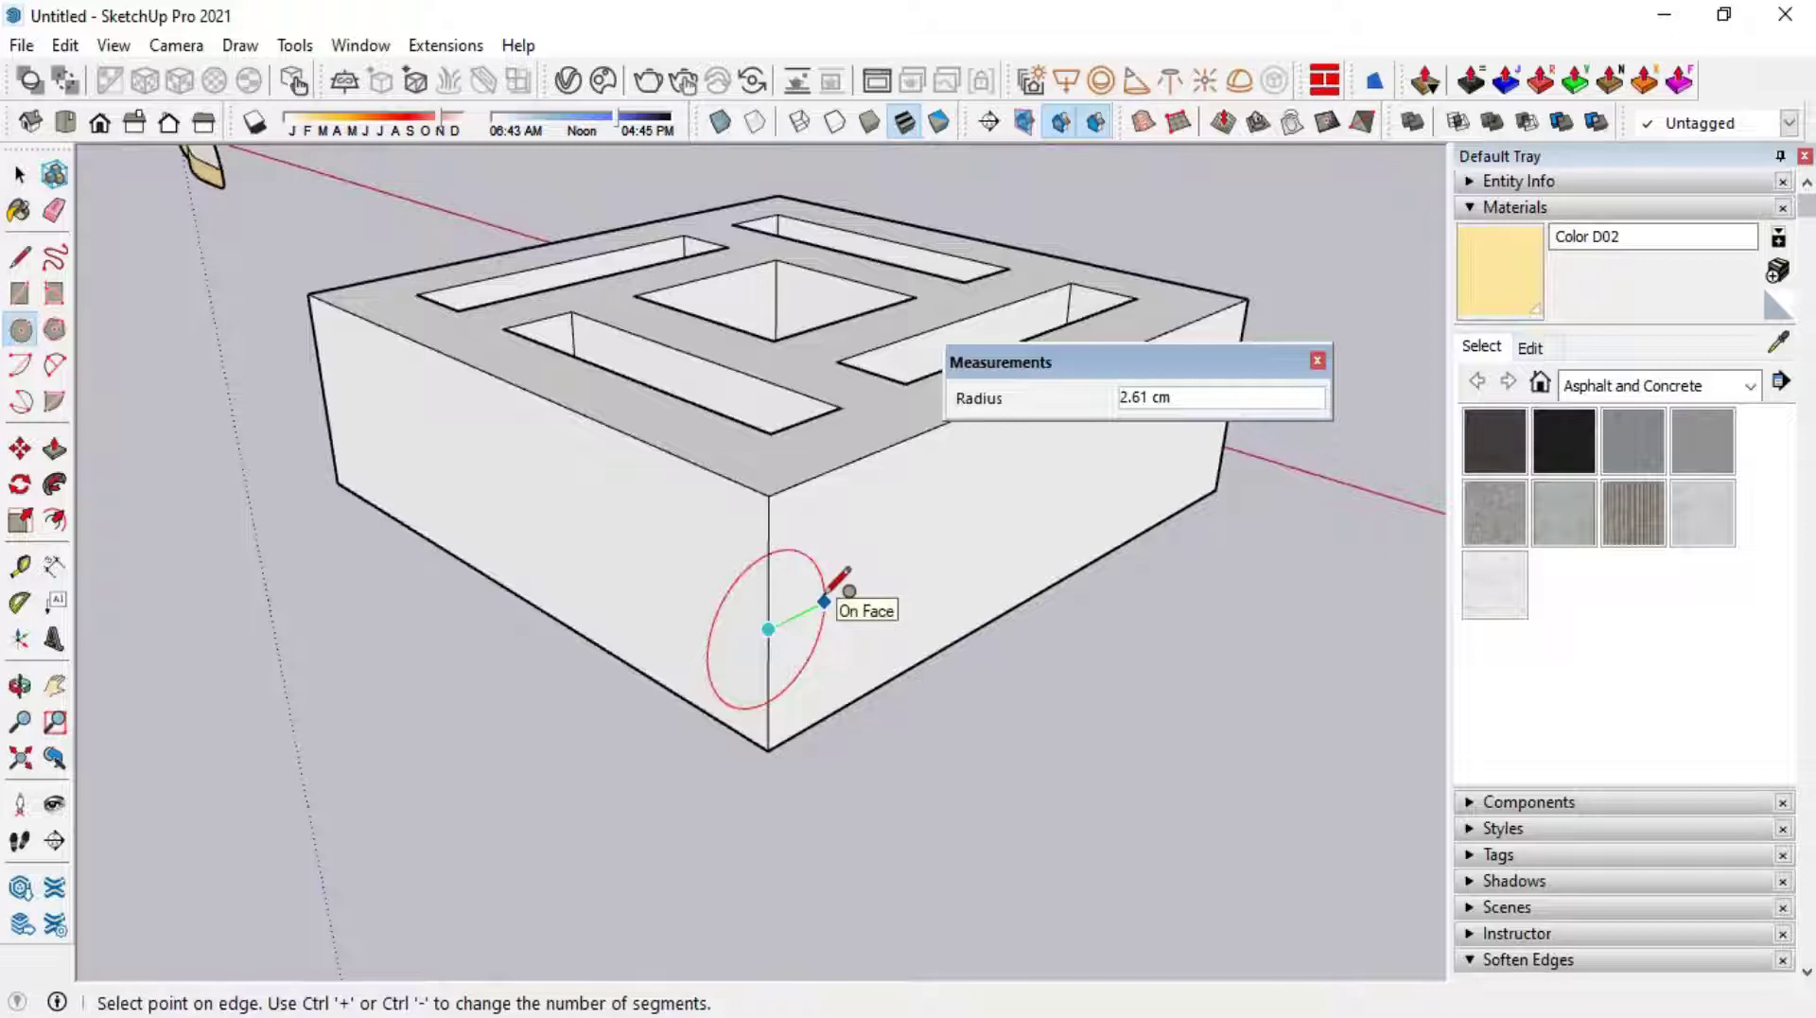
pyautogui.write('5')
pyautogui.press('Return')
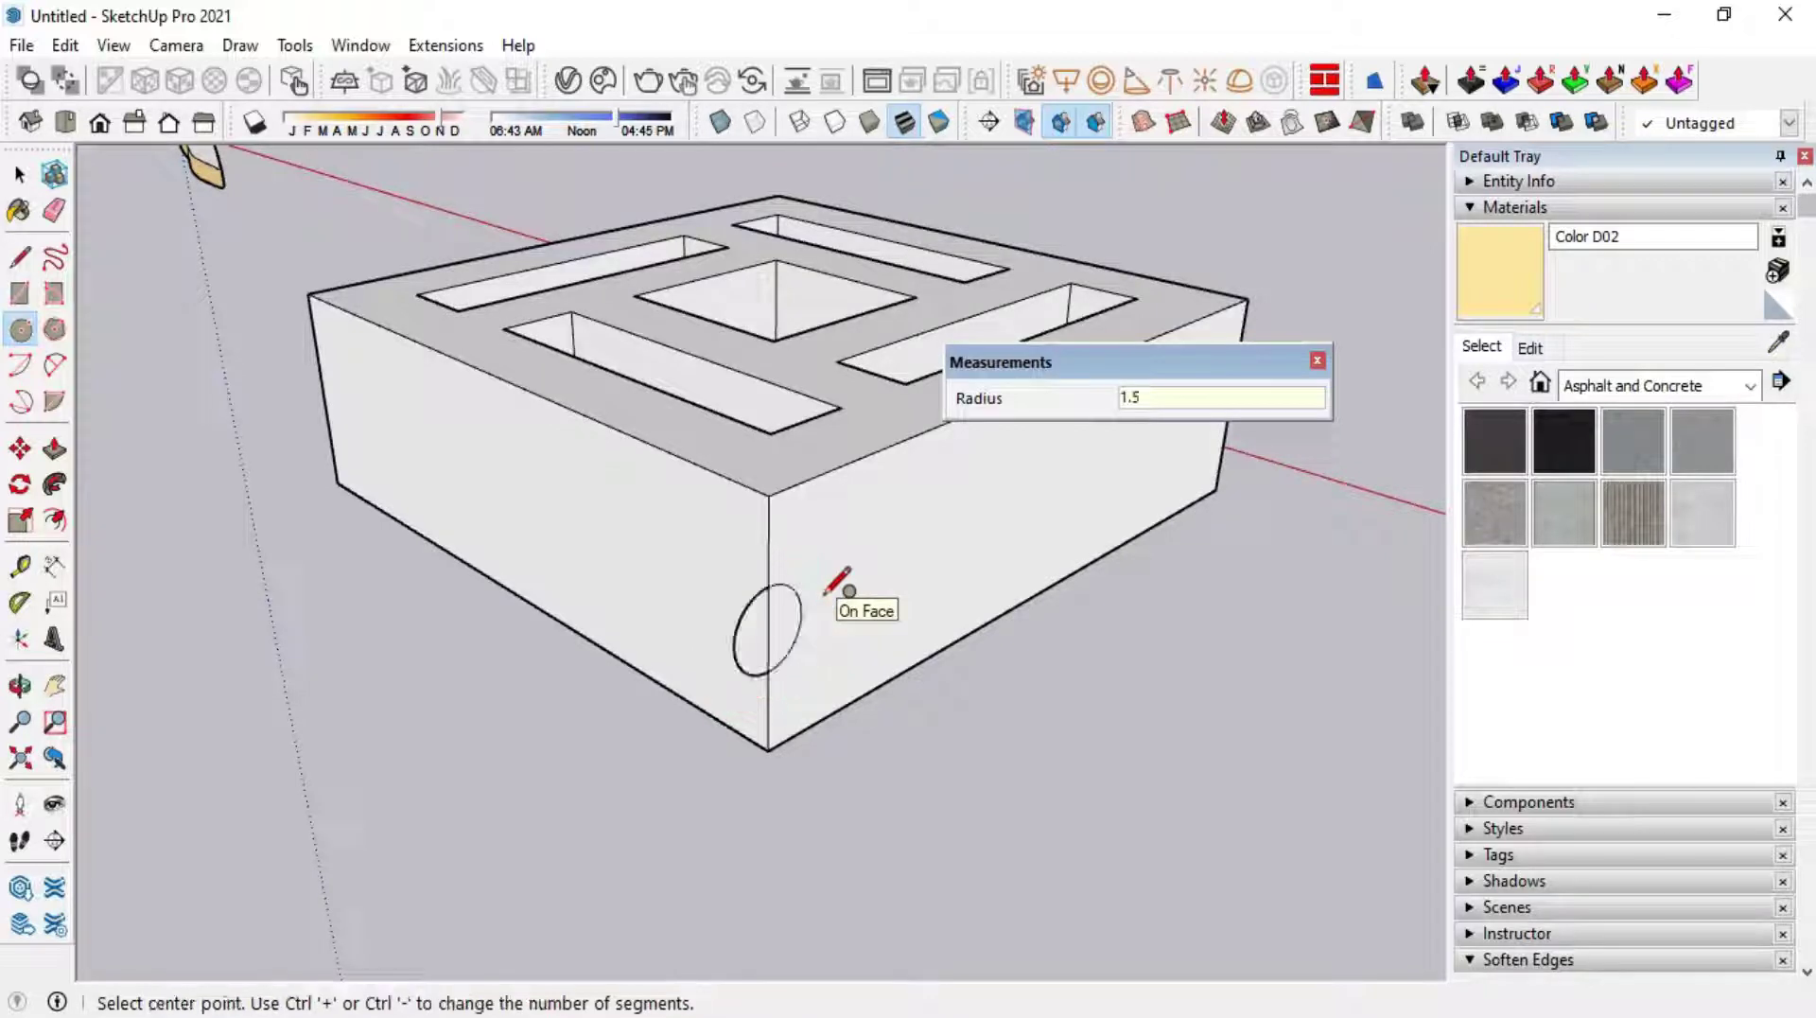
# Copy the half-circle face onto the block's side with Move and Ctrl
pyautogui.press('space')
pyautogui.moveTo(827, 592); pyautogui.dragTo(692, 616, button='middle')
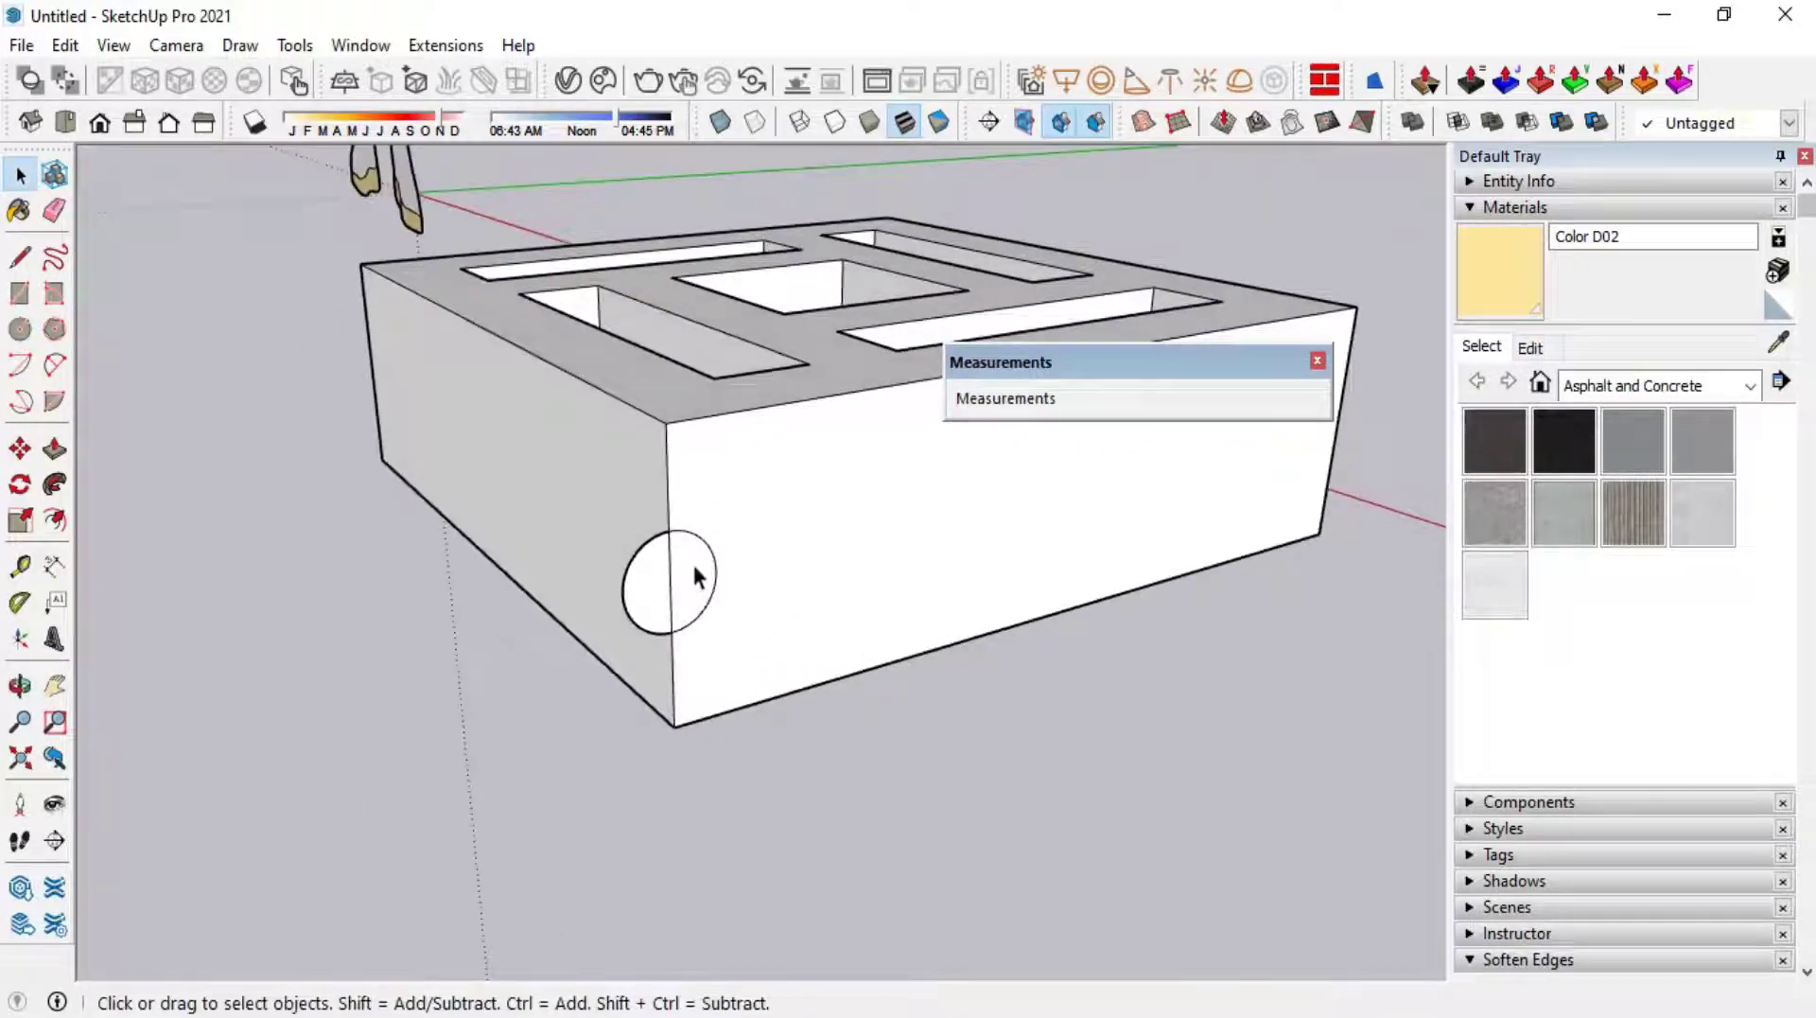
pyautogui.click(695, 575)
pyautogui.press('m')
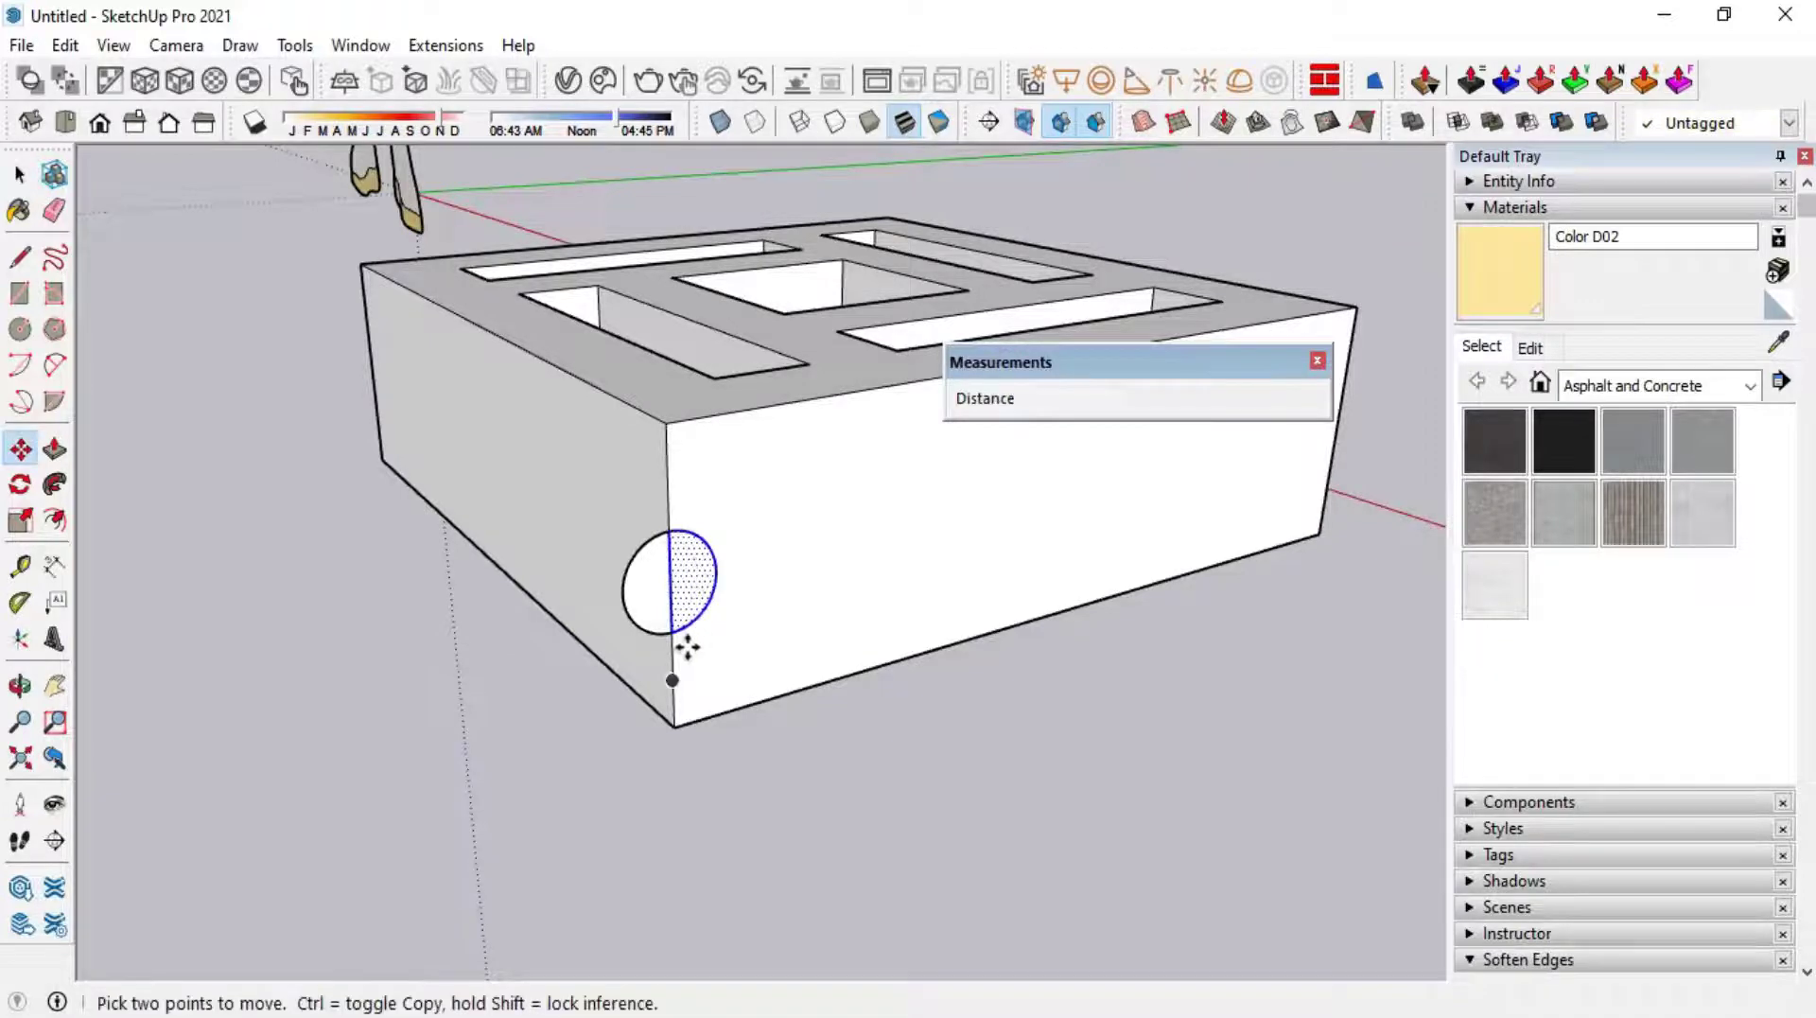
pyautogui.moveTo(681, 640); pyautogui.dragTo(901, 652, button='middle')
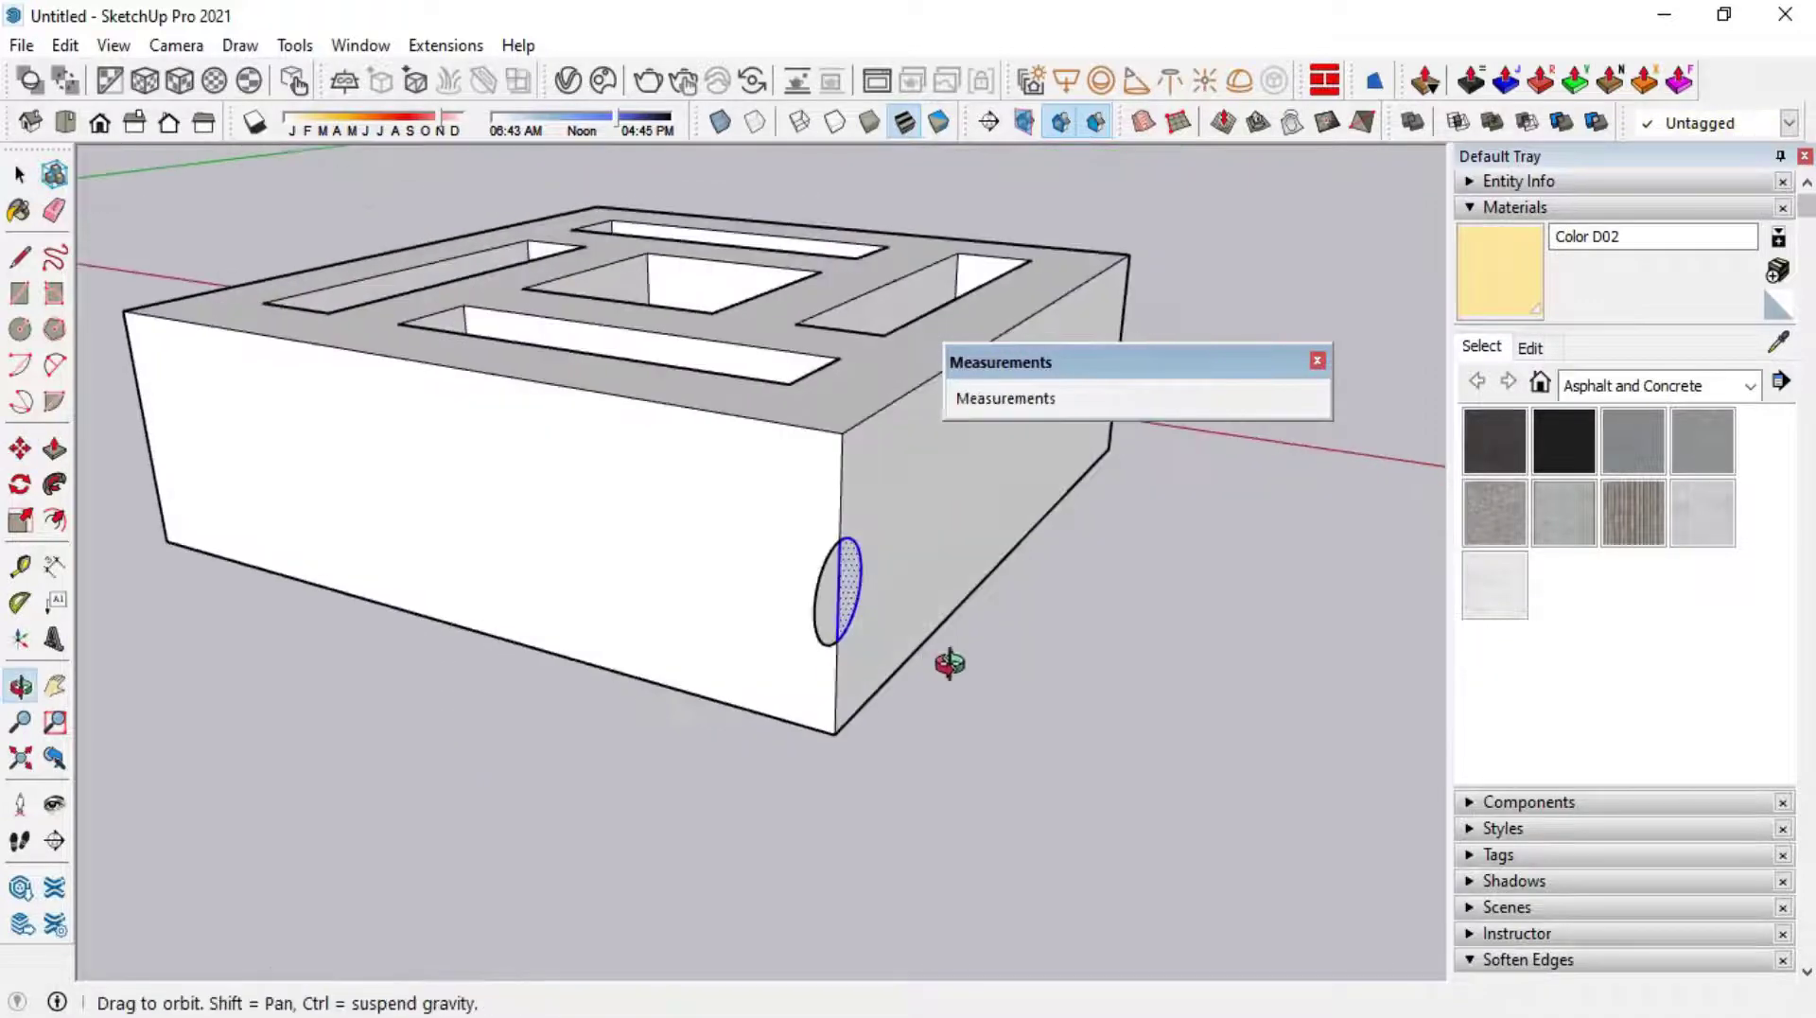
pyautogui.click(846, 639)
pyautogui.press('ctrl')
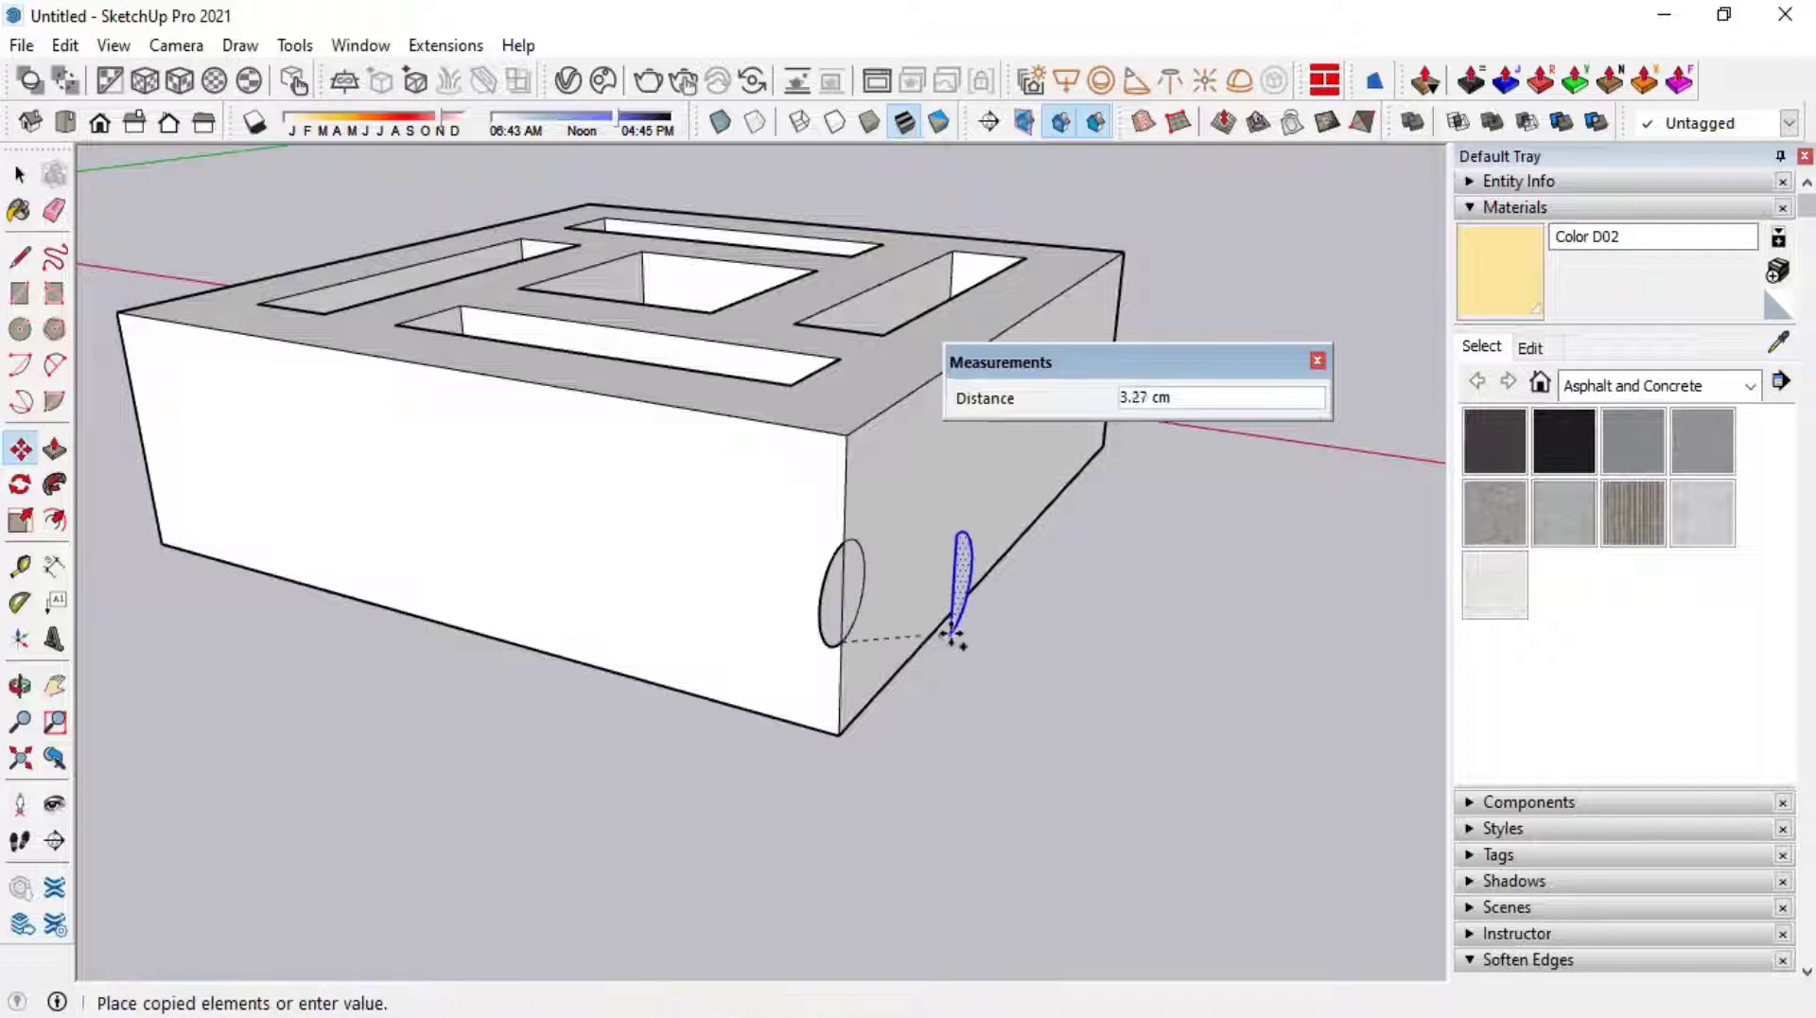
pyautogui.moveTo(955, 638); pyautogui.dragTo(1103, 677, button='middle')
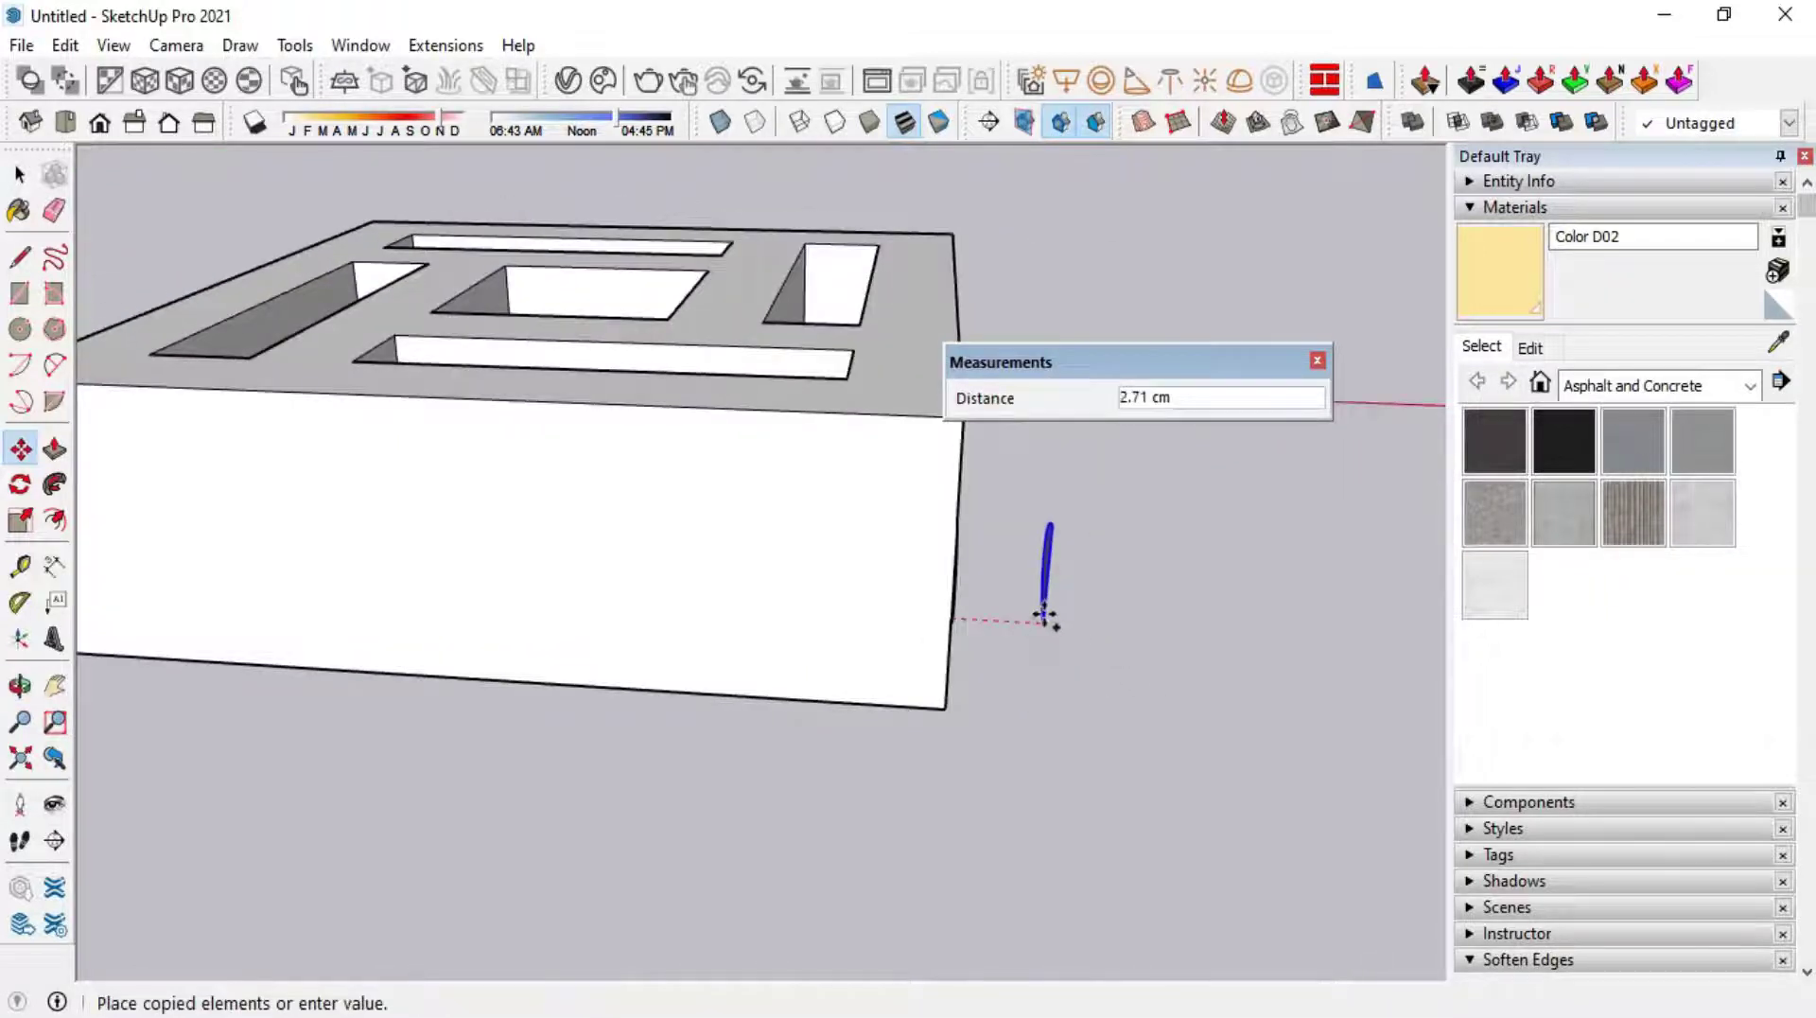
pyautogui.click(1046, 617)
# Erase the leftover arc of the circle at the block's corner
pyautogui.moveTo(1045, 617)
pyautogui.mouseDown(button='middle')
pyautogui.moveTo(1022, 641)
pyautogui.moveTo(865, 654)
pyautogui.mouseUp(button='middle')
pyautogui.press('space')
pyautogui.press('e')
pyautogui.click(835, 639)
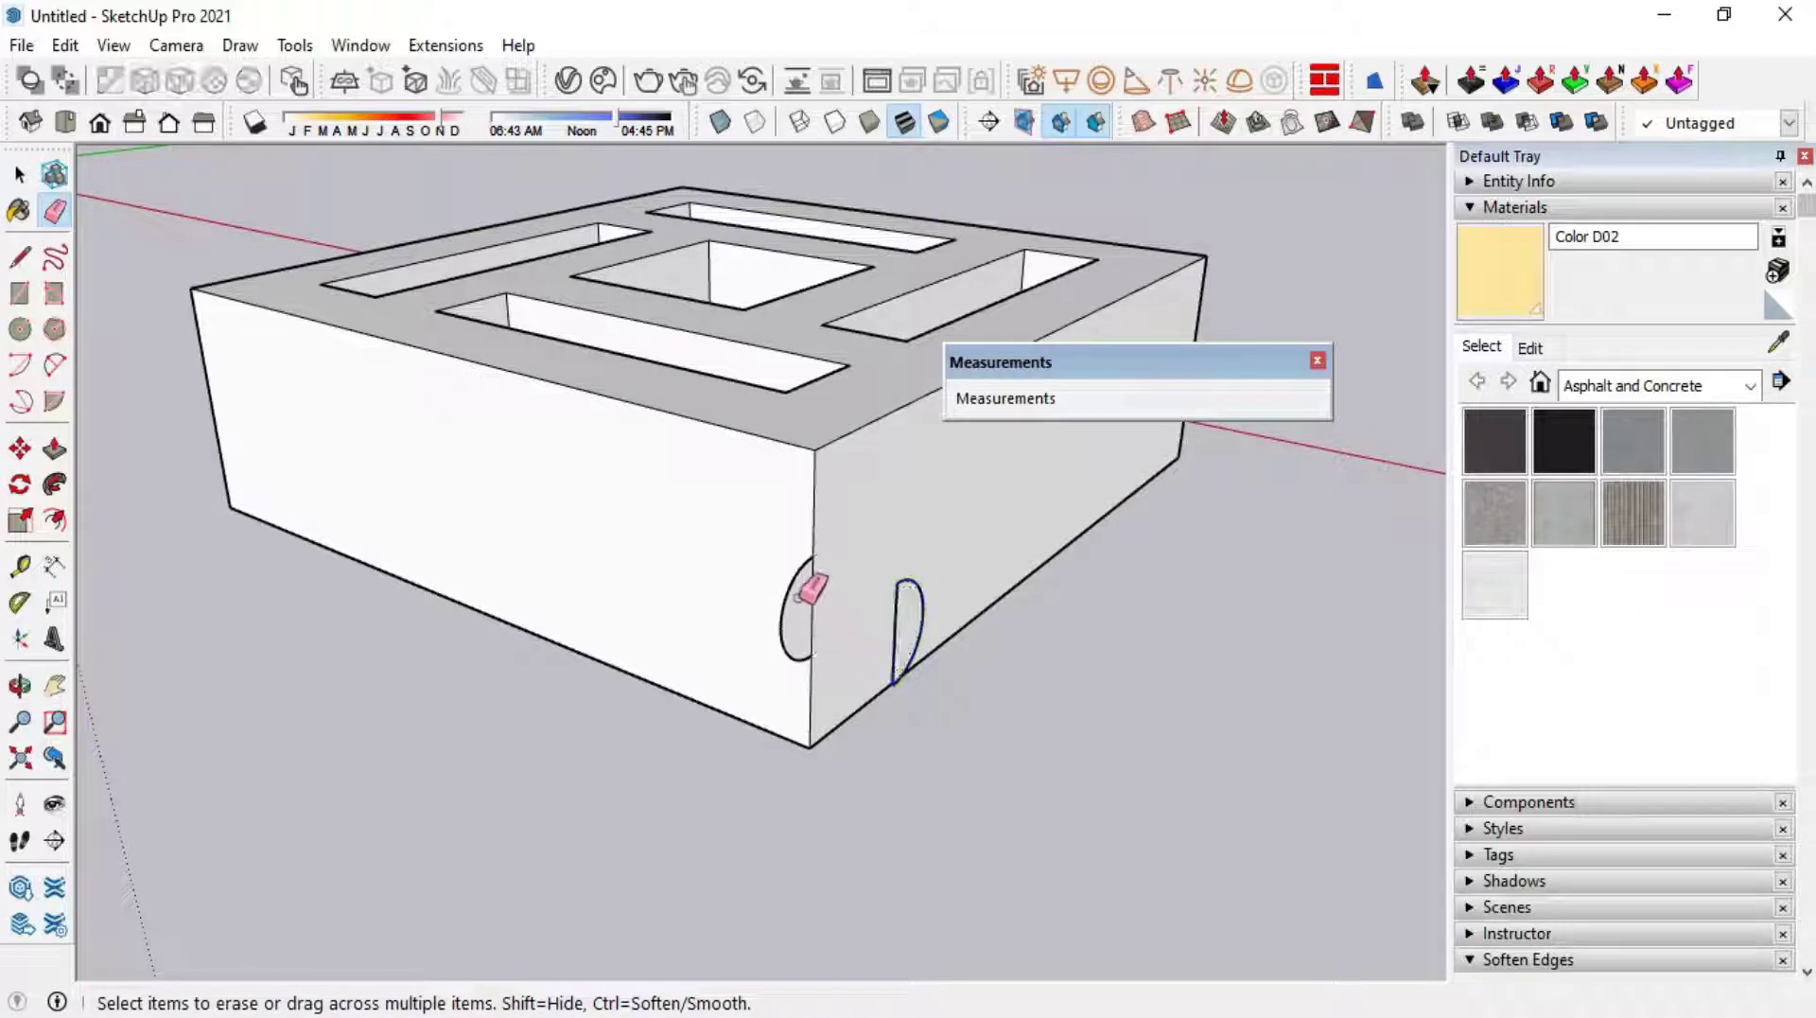
pyautogui.moveTo(797, 587)
pyautogui.mouseDown(button='middle')
pyautogui.moveTo(811, 661)
pyautogui.moveTo(519, 520)
pyautogui.moveTo(832, 576)
pyautogui.moveTo(852, 604)
pyautogui.mouseUp(button='middle')
pyautogui.click(21, 294)
# Draw a rectangle from the block's corner to an edge midpoint to split the side faces
pyautogui.click(269, 401)
pyautogui.moveTo(269, 401)
pyautogui.mouseDown(button='middle')
pyautogui.moveTo(1224, 564)
pyautogui.moveTo(1008, 665)
pyautogui.moveTo(1195, 621)
pyautogui.mouseUp(button='middle')
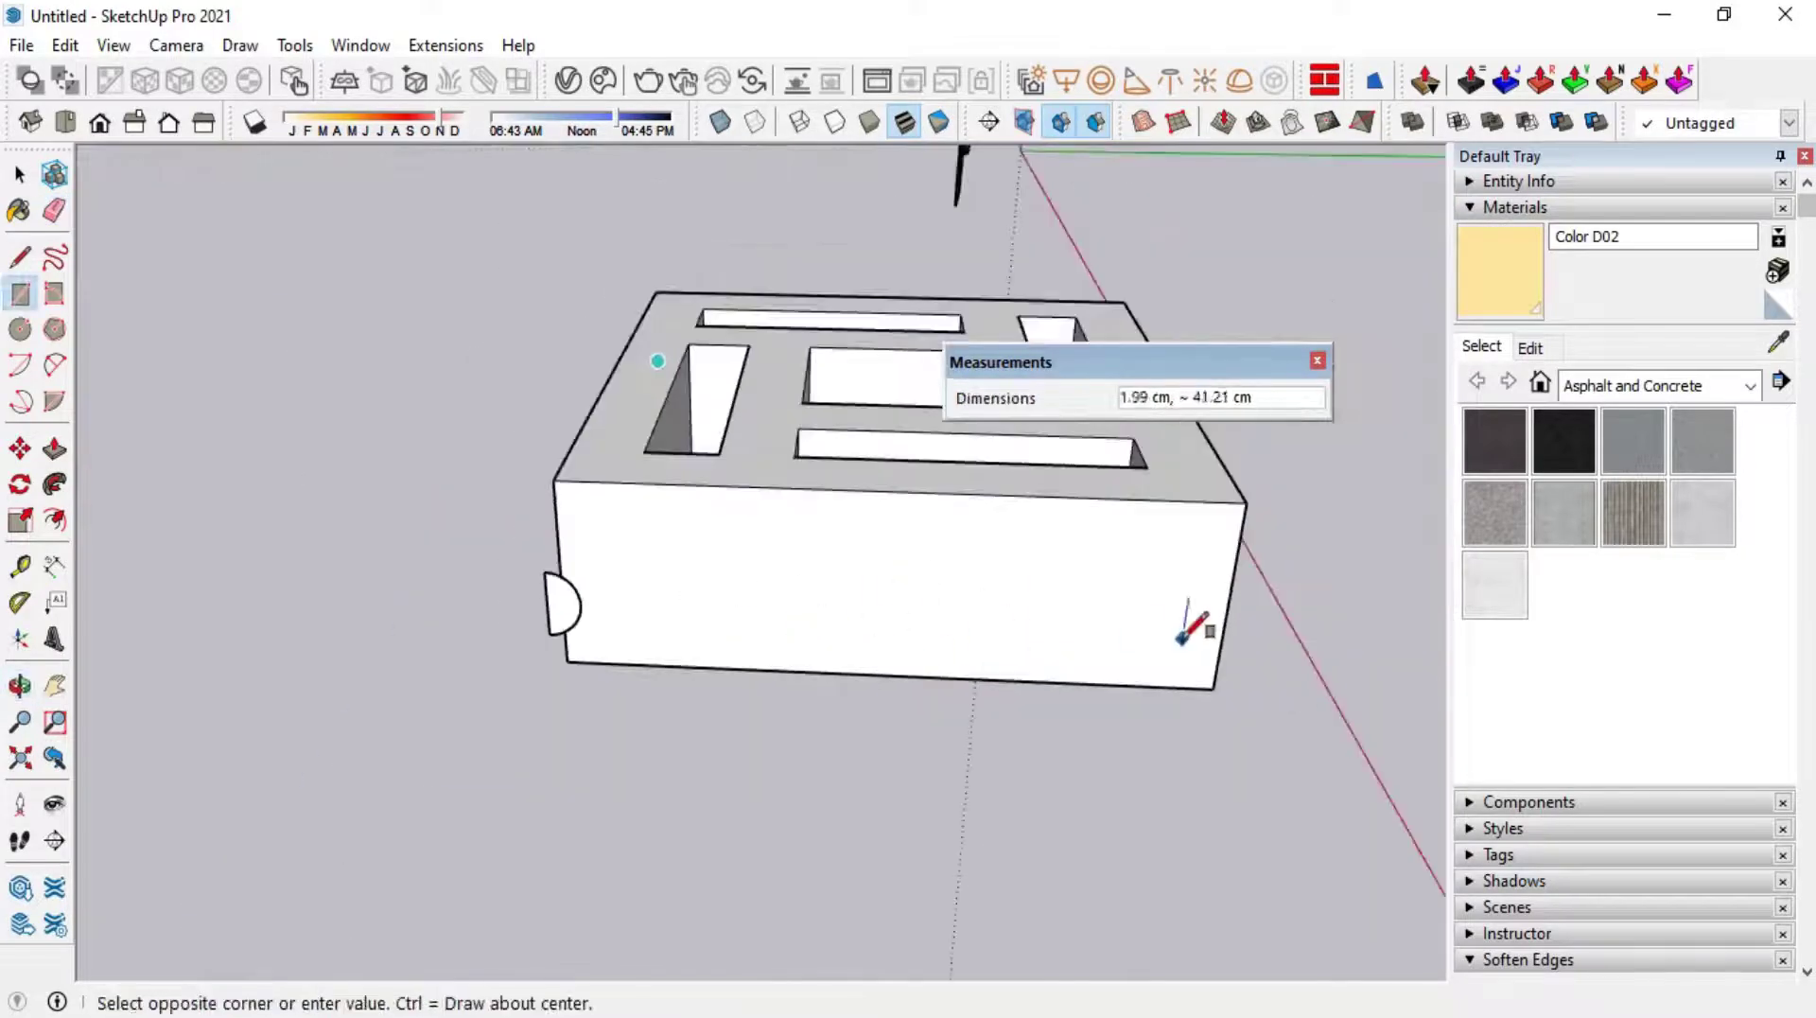
pyautogui.click(1229, 599)
pyautogui.moveTo(851, 681)
pyautogui.mouseDown(button='middle')
pyautogui.moveTo(1163, 663)
pyautogui.moveTo(697, 596)
pyautogui.mouseUp(button='middle')
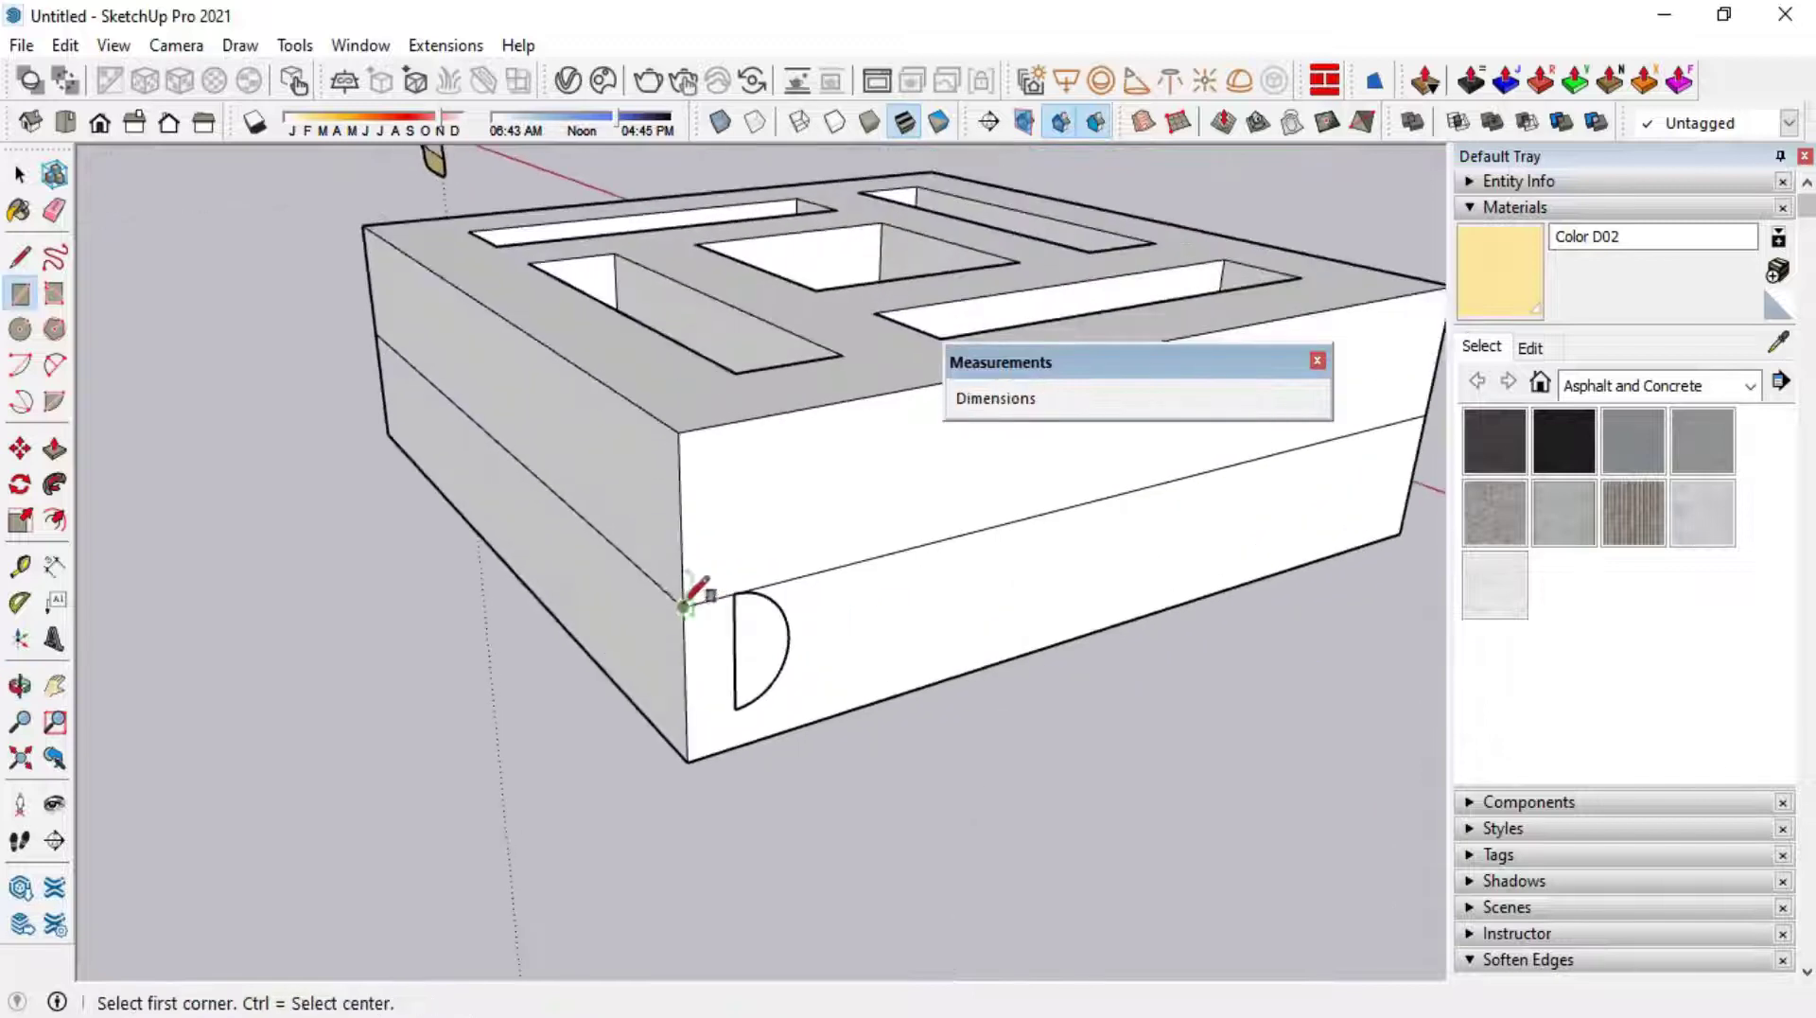
# Select the mid-height lines on the left and front faces as the sweep path
pyautogui.press('space')
pyautogui.click(658, 586)
pyautogui.moveTo(810, 591)
pyautogui.mouseDown(button='middle')
pyautogui.moveTo(994, 600)
pyautogui.moveTo(754, 598)
pyautogui.moveTo(803, 588)
pyautogui.moveTo(442, 667)
pyautogui.moveTo(376, 621)
pyautogui.moveTo(527, 893)
pyautogui.moveTo(917, 838)
pyautogui.moveTo(945, 722)
pyautogui.moveTo(940, 754)
pyautogui.moveTo(1204, 794)
pyautogui.mouseUp(button='middle')
pyautogui.keyDown('shift'); pyautogui.click(740, 601); pyautogui.keyUp('shift')
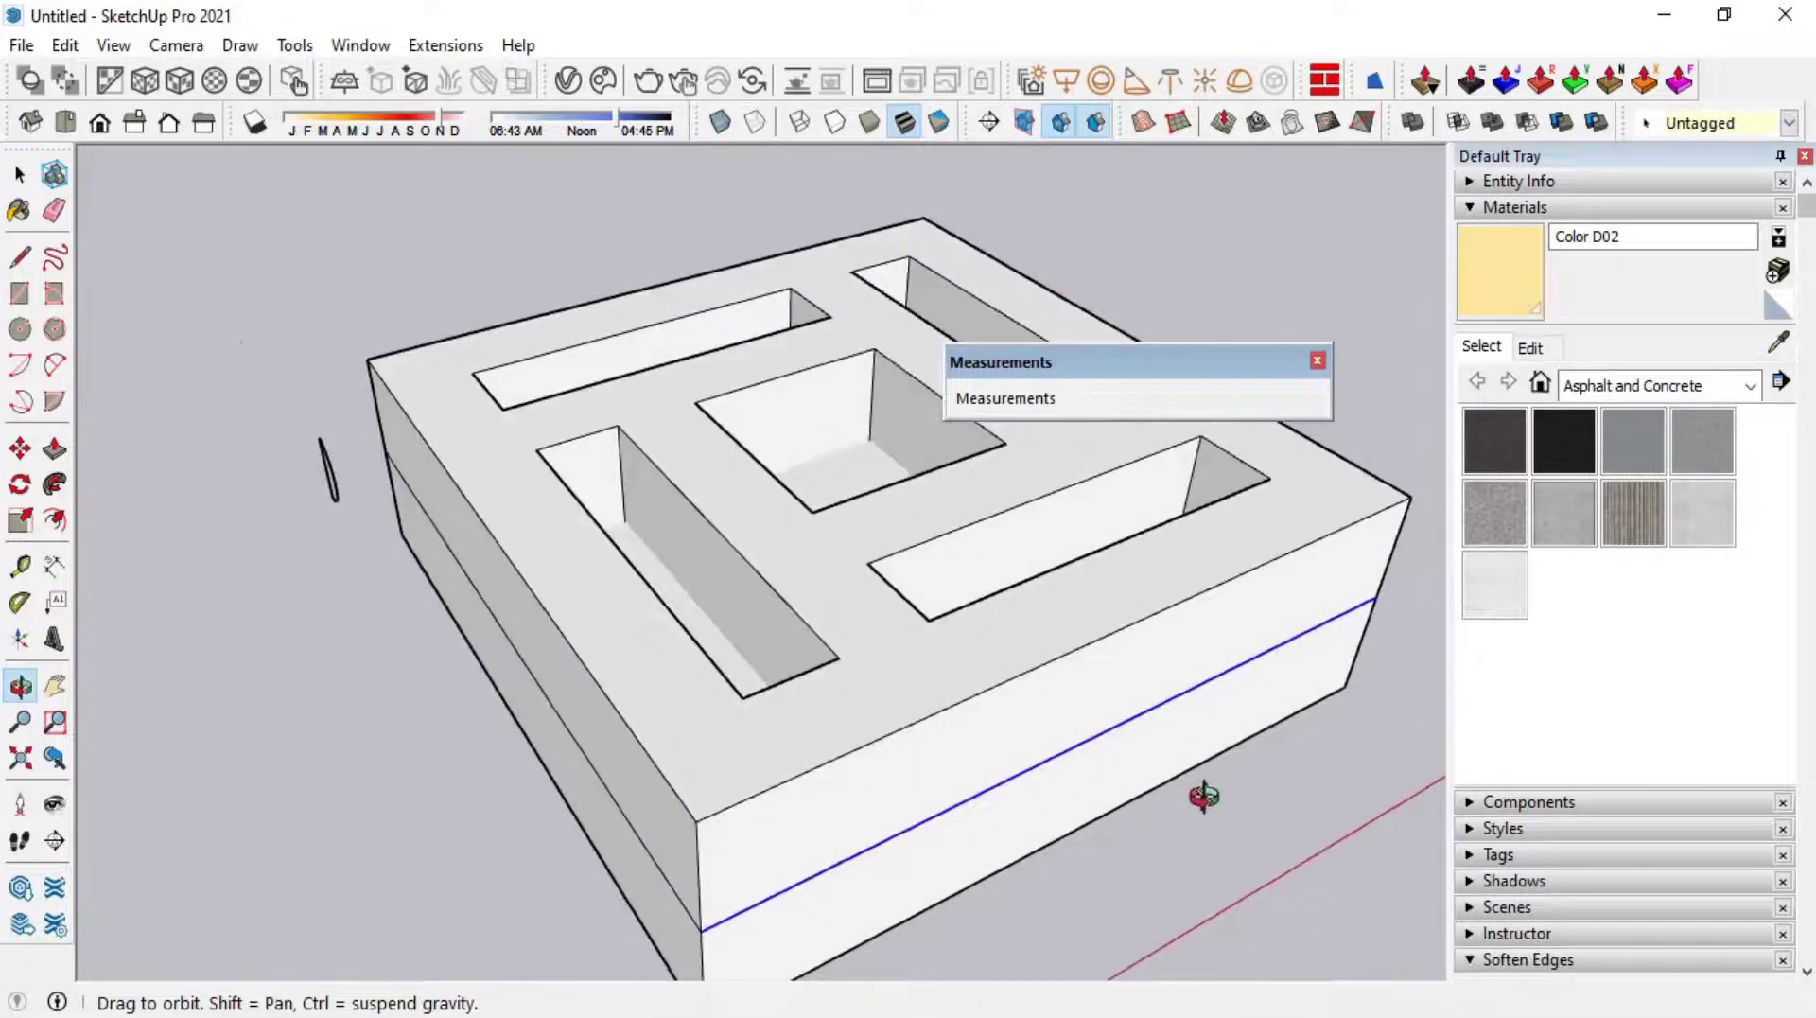
# Run Follow Me with the half-circle profile along the mid-height path, then inspect the groove
pyautogui.scroll(4, 655, 870)
pyautogui.scroll(-5, 651, 853)
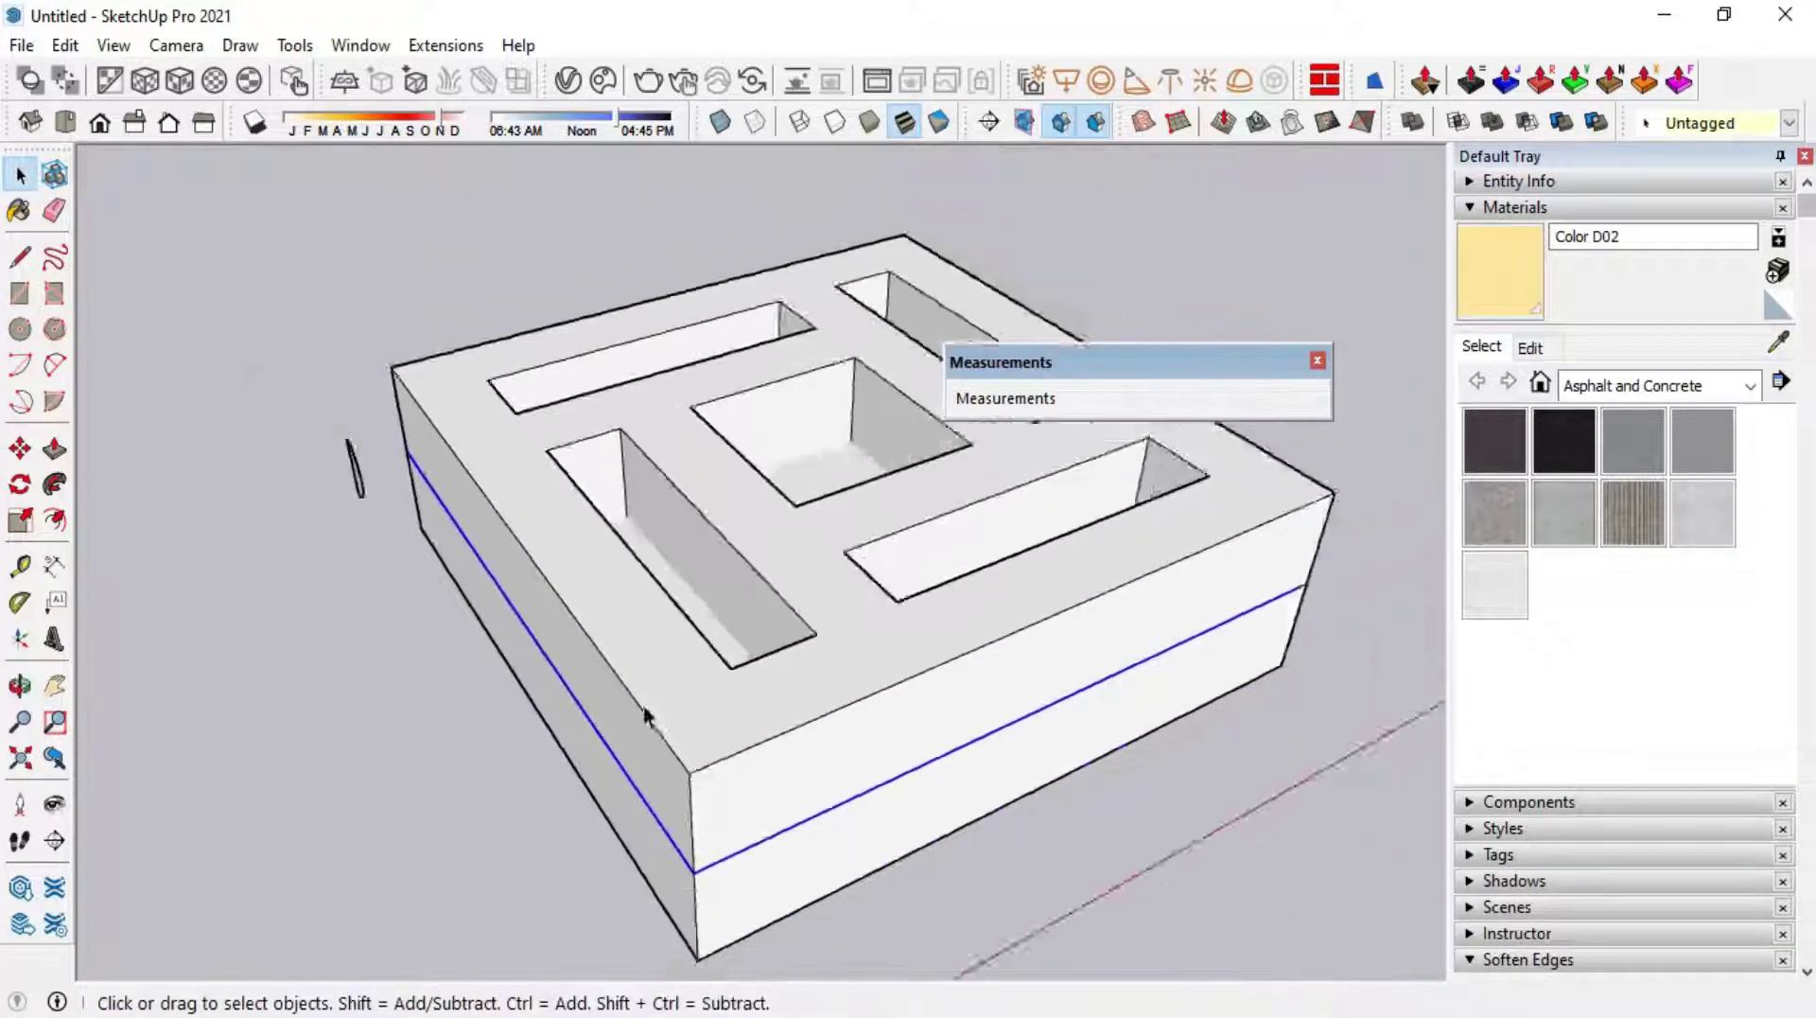
pyautogui.moveTo(90, 681)
pyautogui.mouseDown(button='middle')
pyautogui.moveTo(236, 527)
pyautogui.moveTo(445, 608)
pyautogui.mouseUp(button='middle')
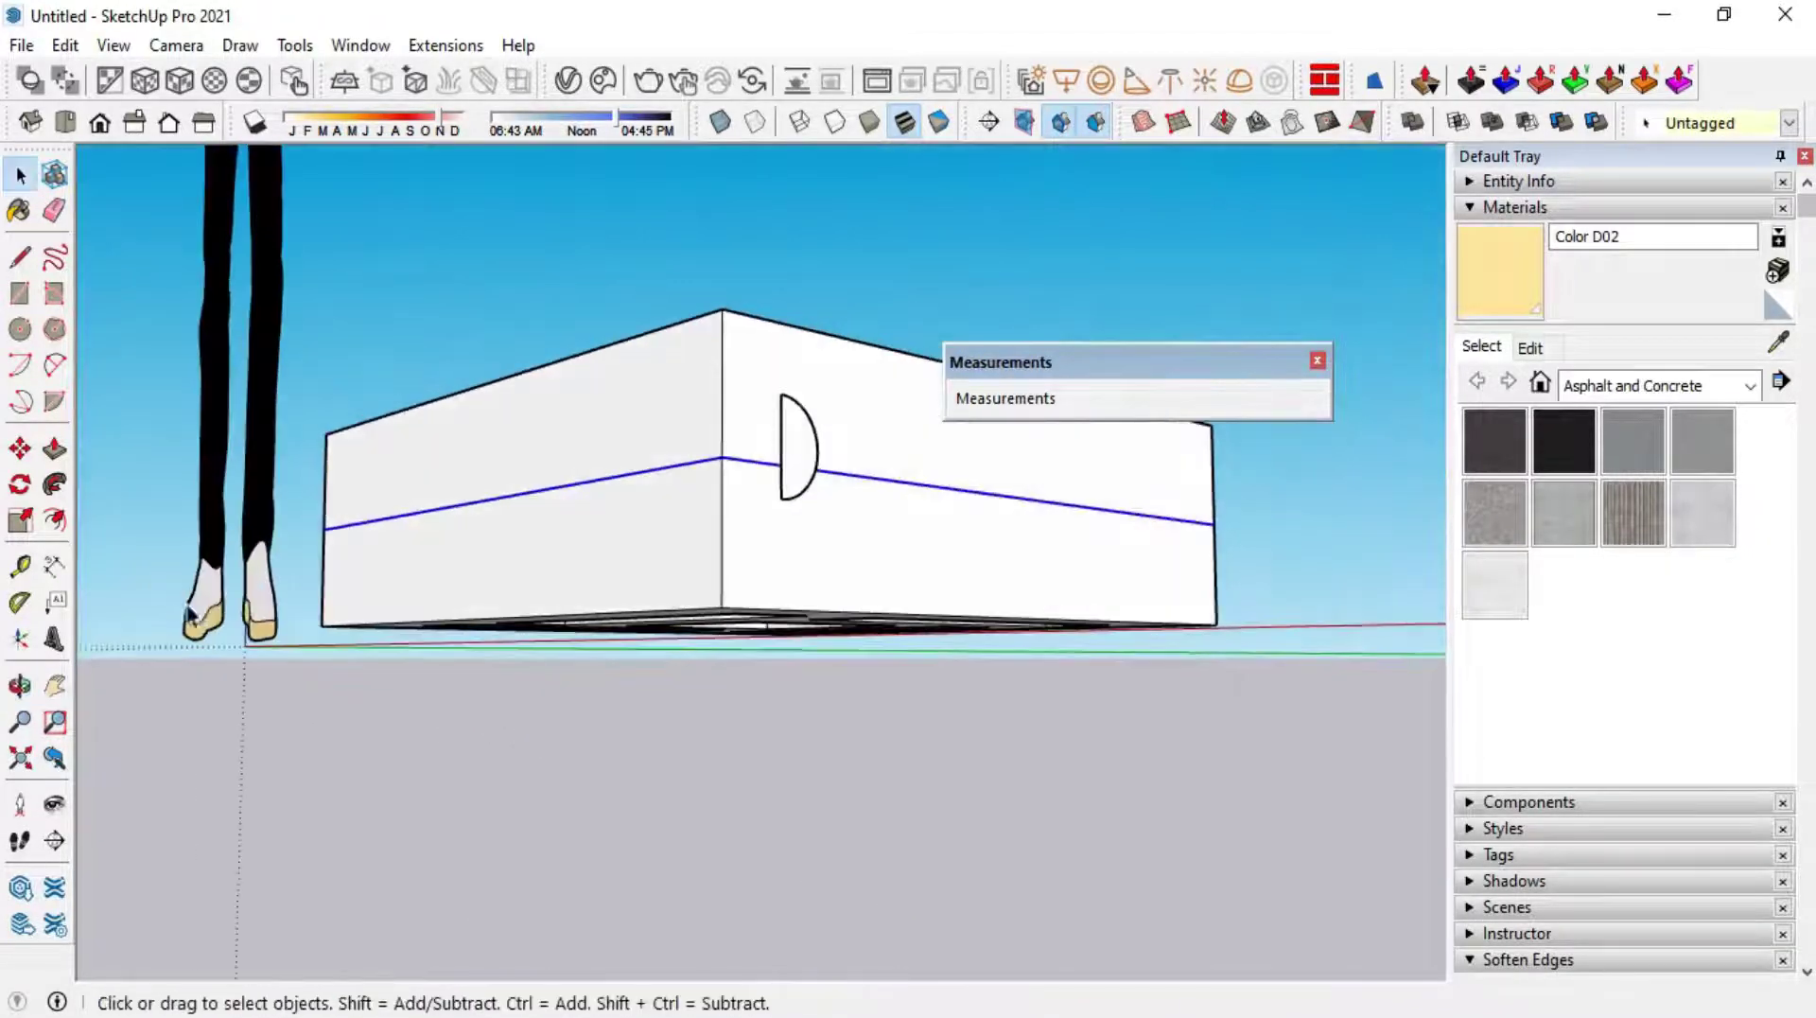
pyautogui.moveTo(567, 615); pyautogui.dragTo(892, 631, button='middle')
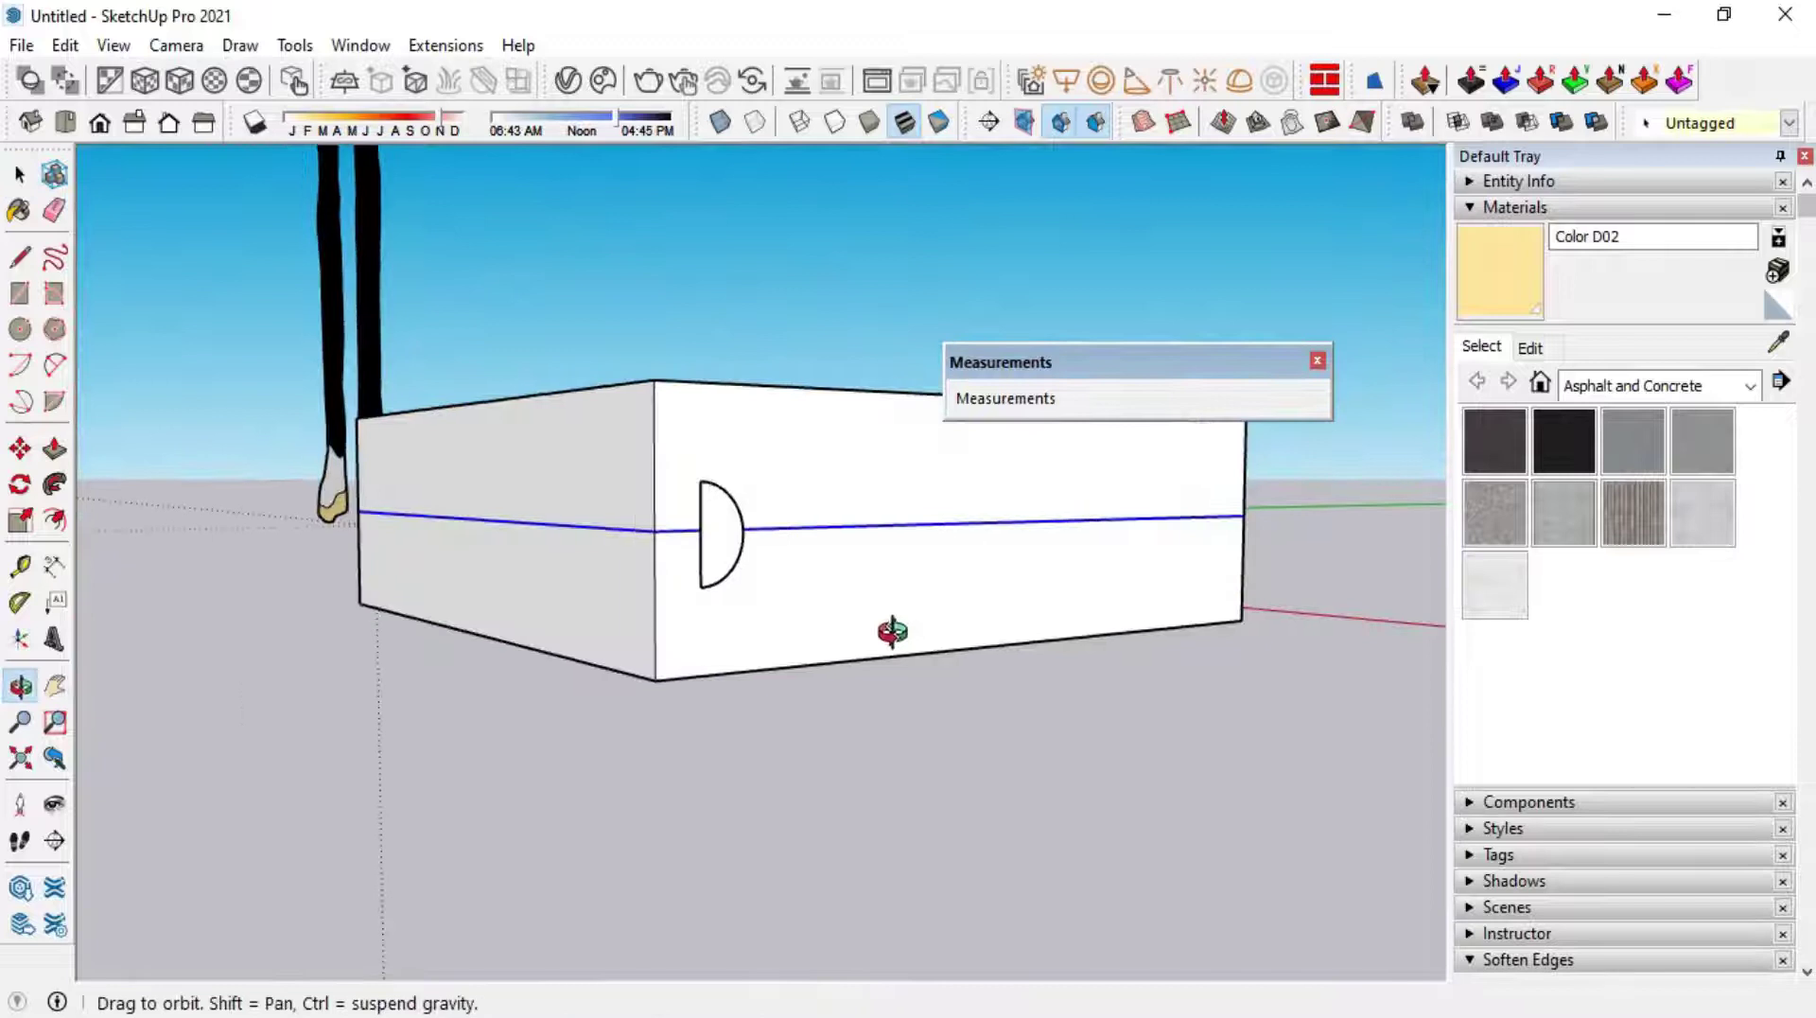
pyautogui.click(54, 485)
pyautogui.moveTo(710, 527); pyautogui.dragTo(722, 579)
pyautogui.moveTo(722, 579)
pyautogui.mouseDown(button='middle')
pyautogui.moveTo(943, 506)
pyautogui.moveTo(560, 438)
pyautogui.moveTo(540, 872)
pyautogui.moveTo(807, 860)
pyautogui.moveTo(658, 766)
pyautogui.mouseUp(button='middle')
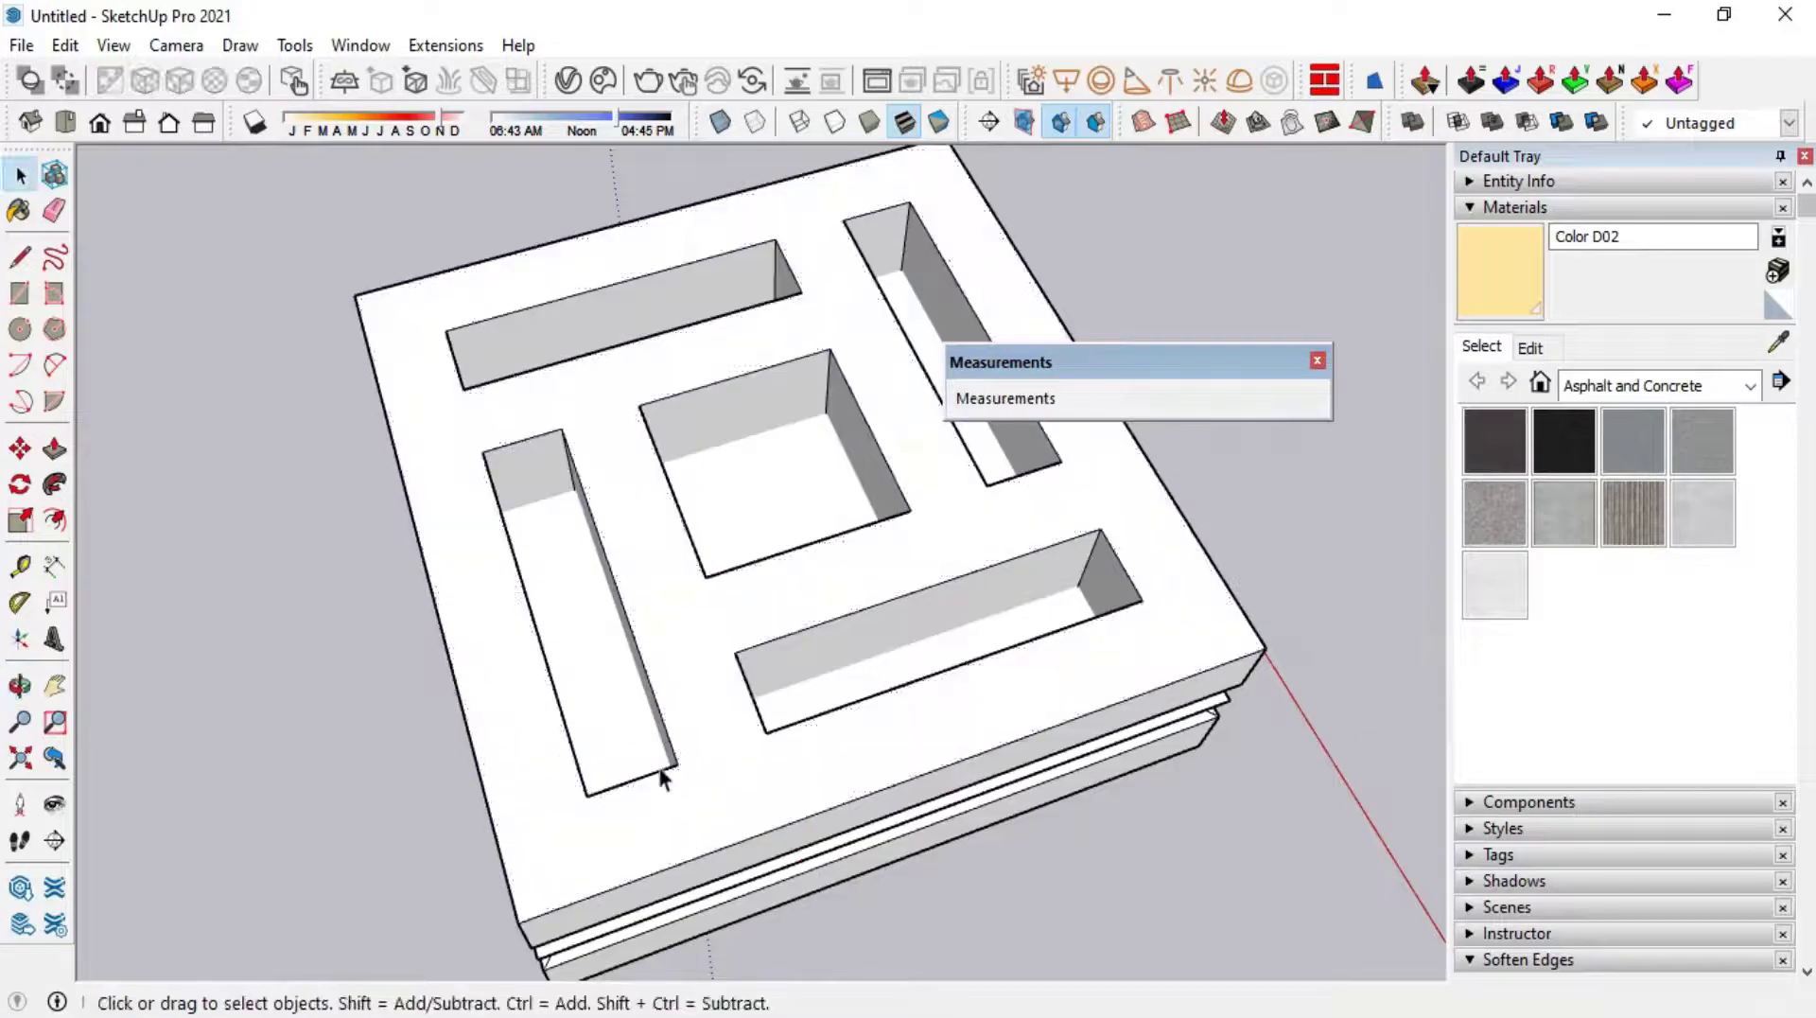
pyautogui.click(611, 700)
pyautogui.moveTo(613, 702); pyautogui.dragTo(1010, 589, button='middle')
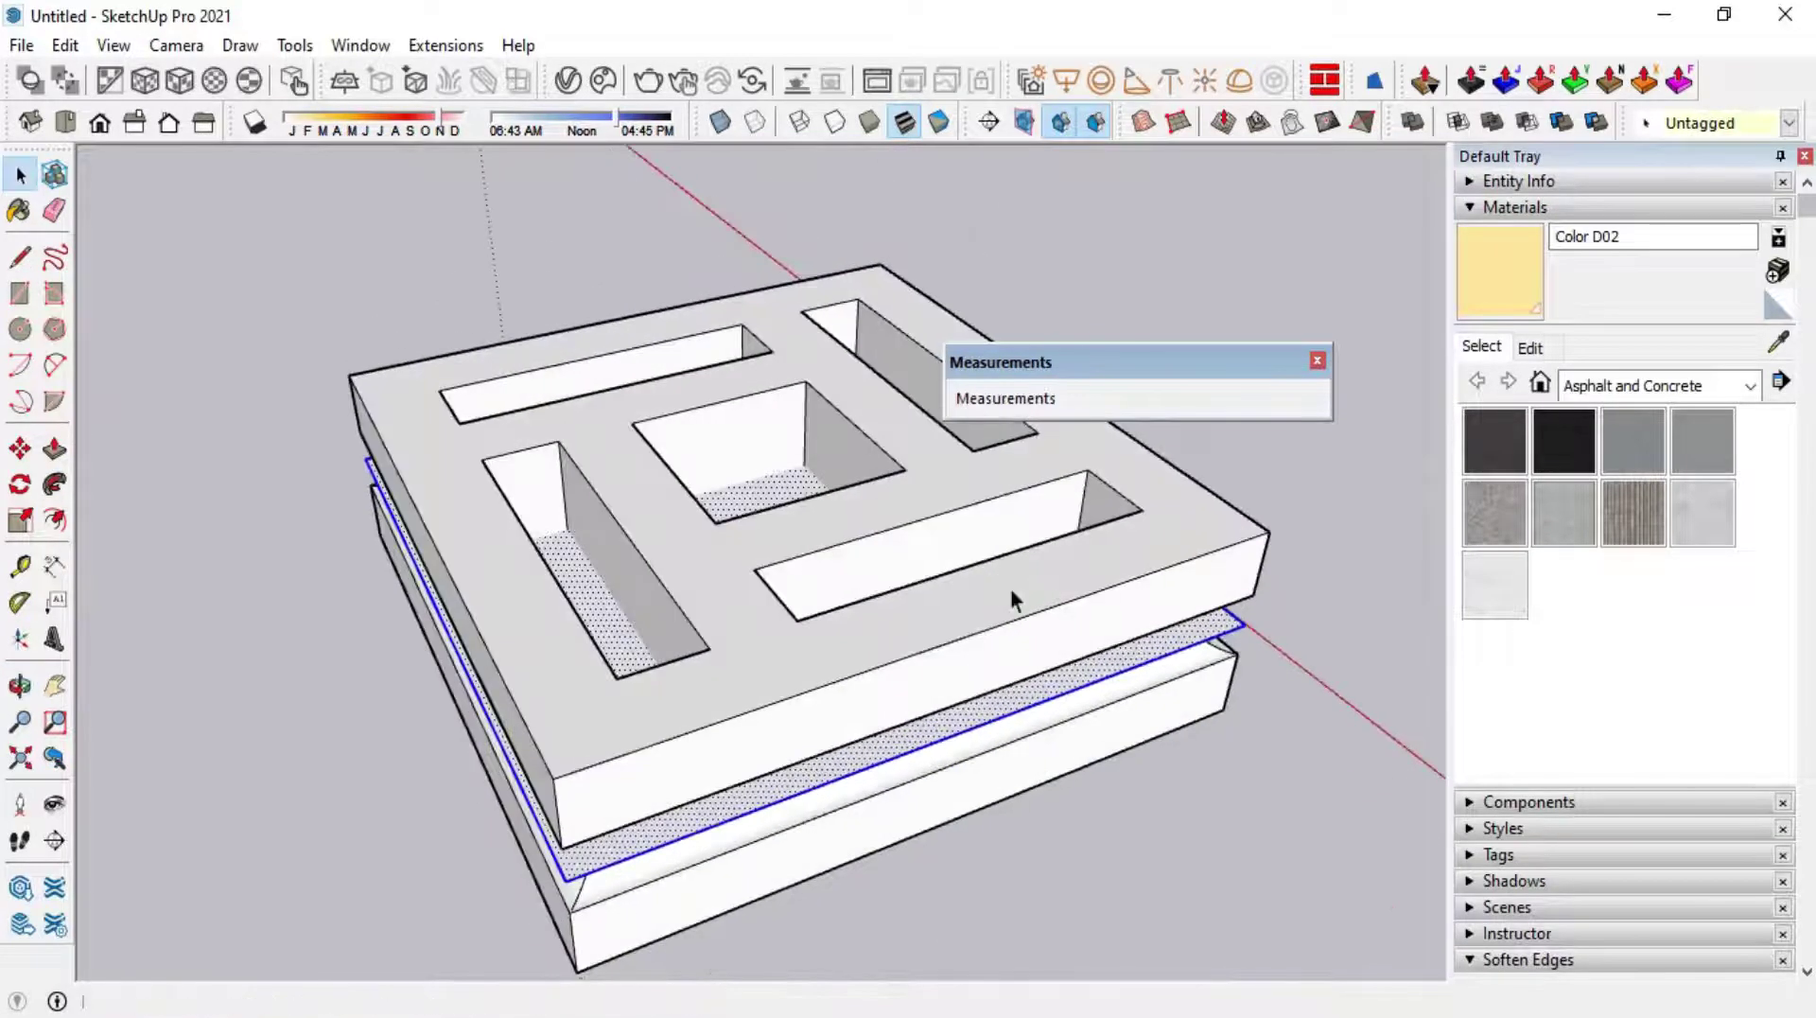
pyautogui.click(1166, 626)
pyautogui.moveTo(1150, 785)
pyautogui.mouseDown(button='middle')
pyautogui.moveTo(1143, 605)
pyautogui.moveTo(593, 714)
pyautogui.moveTo(1078, 693)
pyautogui.moveTo(961, 742)
pyautogui.moveTo(842, 937)
pyautogui.moveTo(628, 632)
pyautogui.moveTo(900, 637)
pyautogui.moveTo(876, 649)
pyautogui.moveTo(951, 721)
pyautogui.moveTo(1237, 738)
pyautogui.moveTo(510, 406)
pyautogui.mouseUp(button='middle')
# Frame the block from above and pick Blacktop Old 01 from the Asphalt and Concrete materials
pyautogui.scroll(2, 438, 422)
pyautogui.scroll(-4, 566, 530)
pyautogui.moveTo(566, 530)
pyautogui.mouseDown(button='middle')
pyautogui.moveTo(831, 532)
pyautogui.moveTo(714, 629)
pyautogui.mouseUp(button='middle')
pyautogui.scroll(2, 713, 653)
pyautogui.scroll(-1, 725, 542)
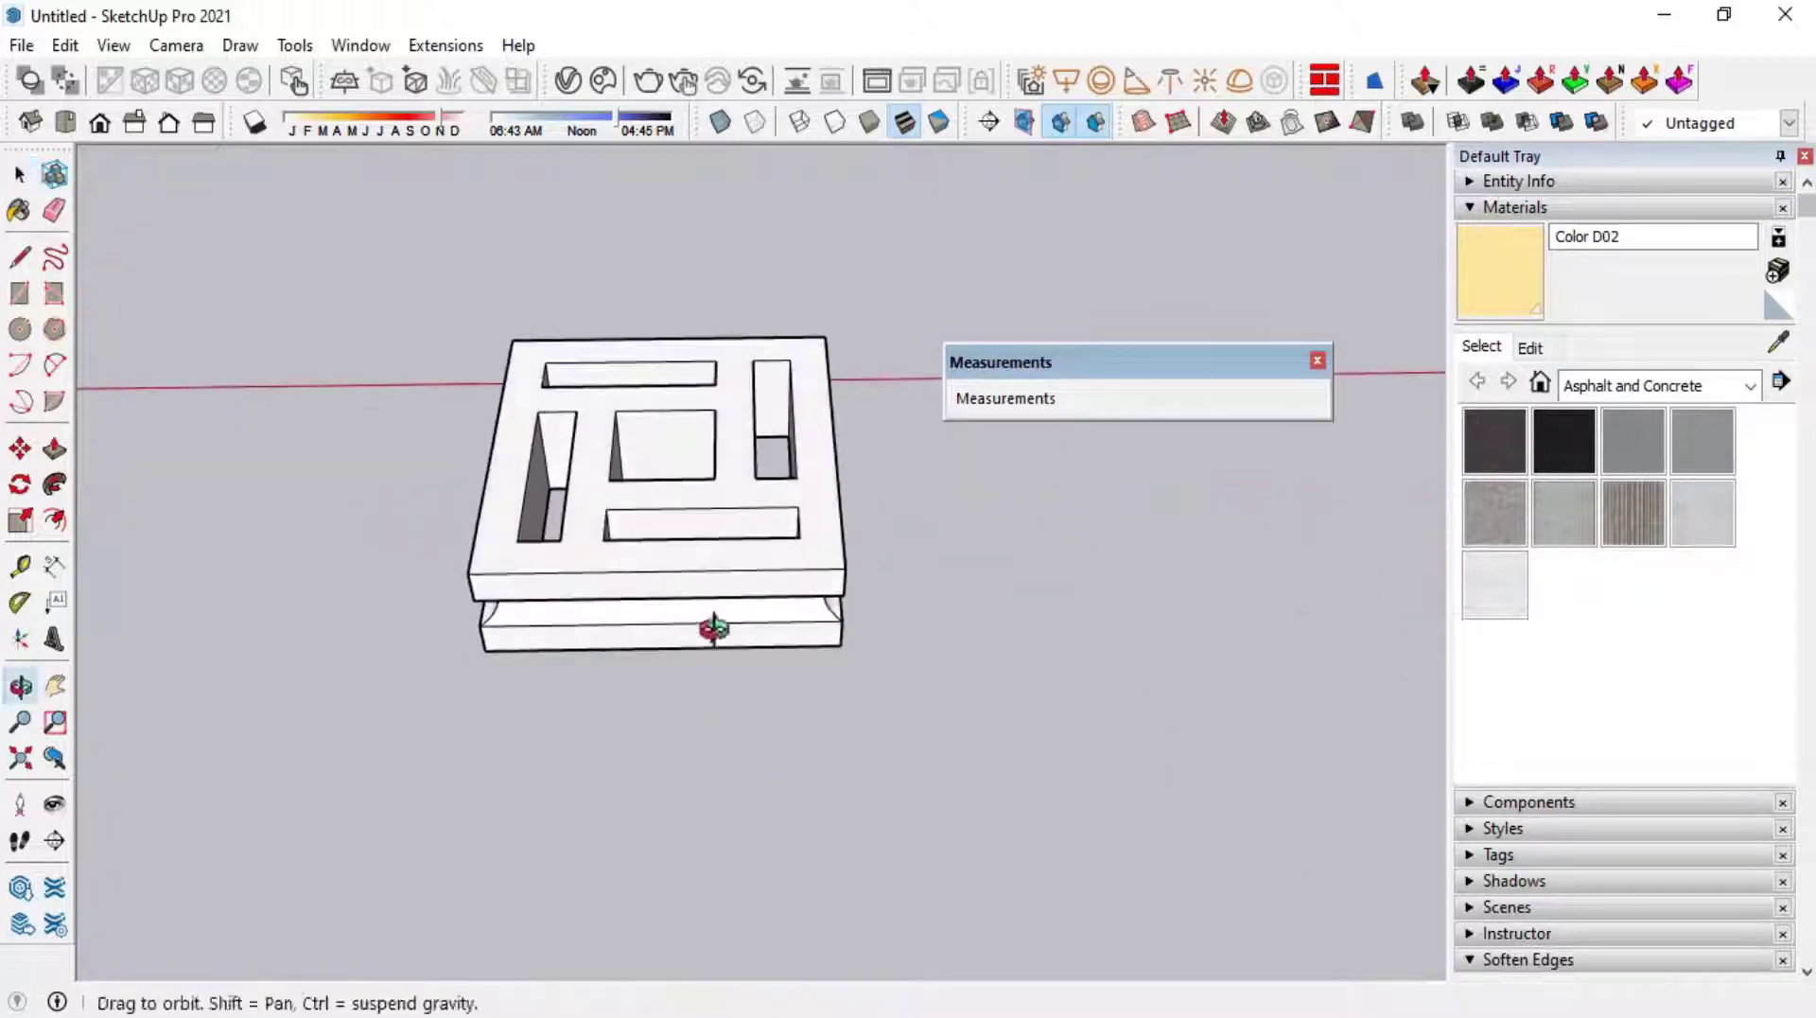
pyautogui.scroll(2, 684, 600)
pyautogui.scroll(-2, 684, 600)
pyautogui.moveTo(419, 265); pyautogui.dragTo(1014, 825)
pyautogui.scroll(2, 728, 601)
pyautogui.click(1182, 595)
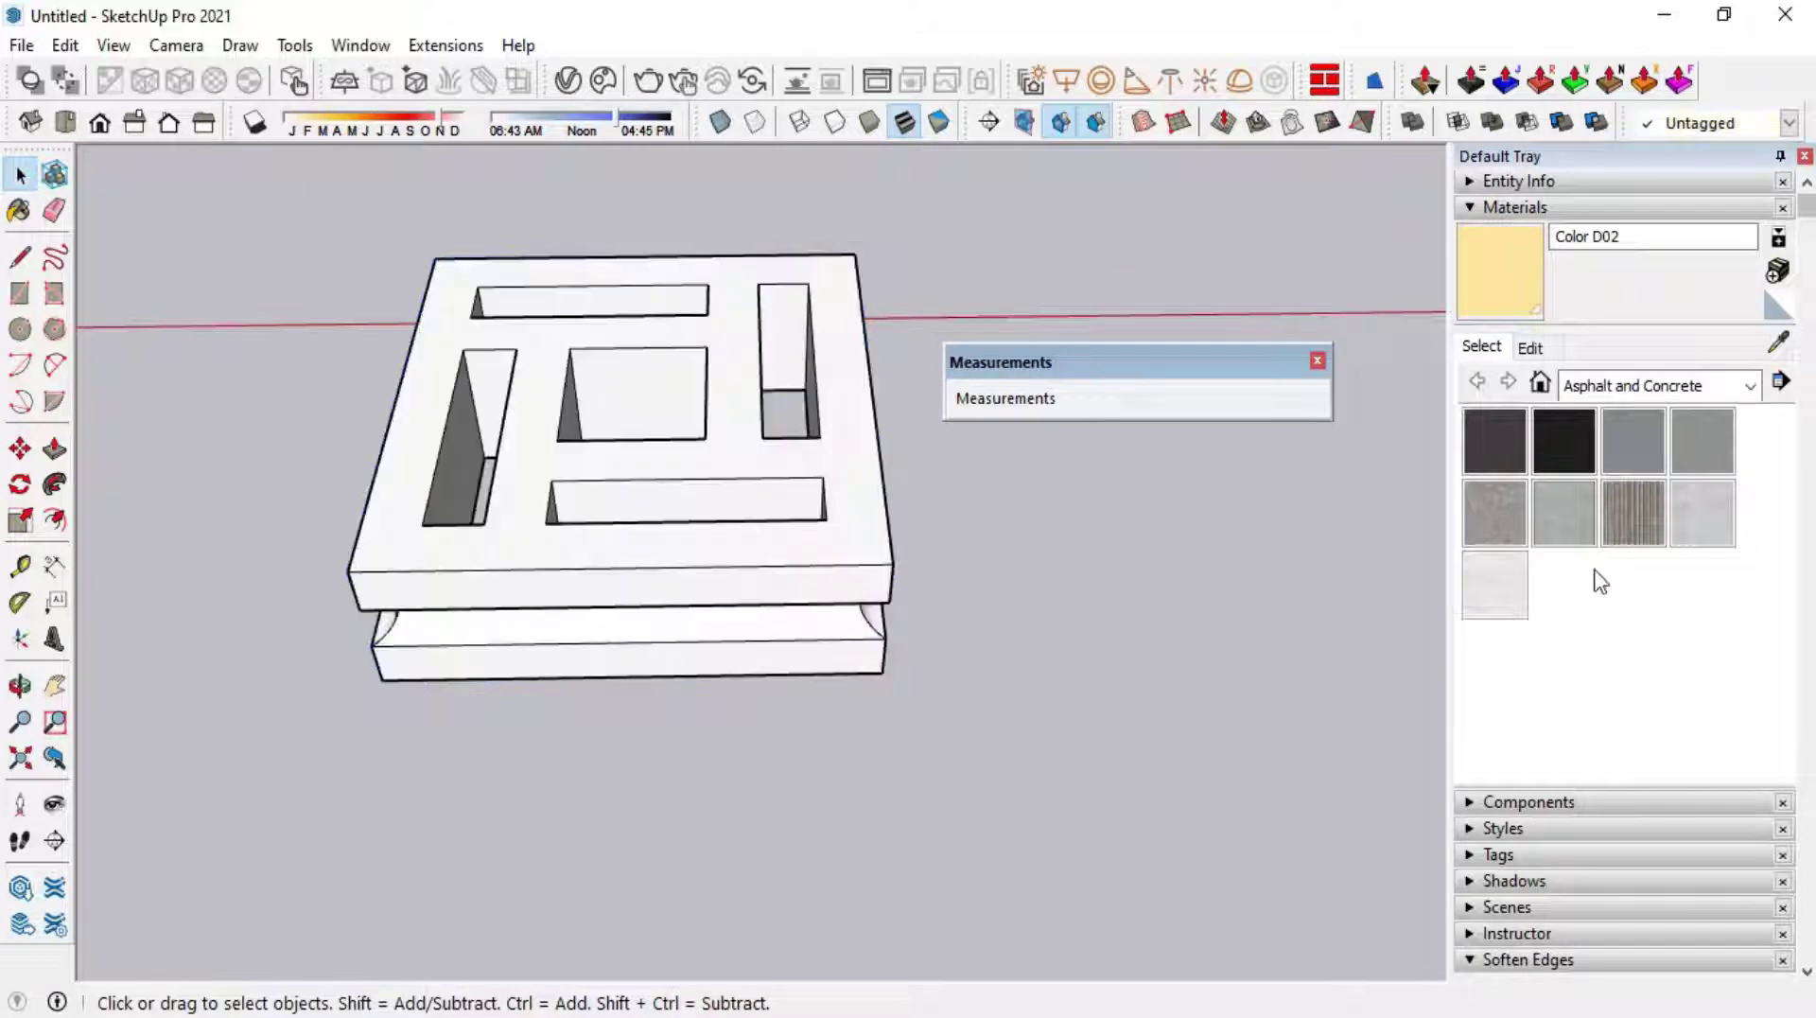
pyautogui.click(1650, 428)
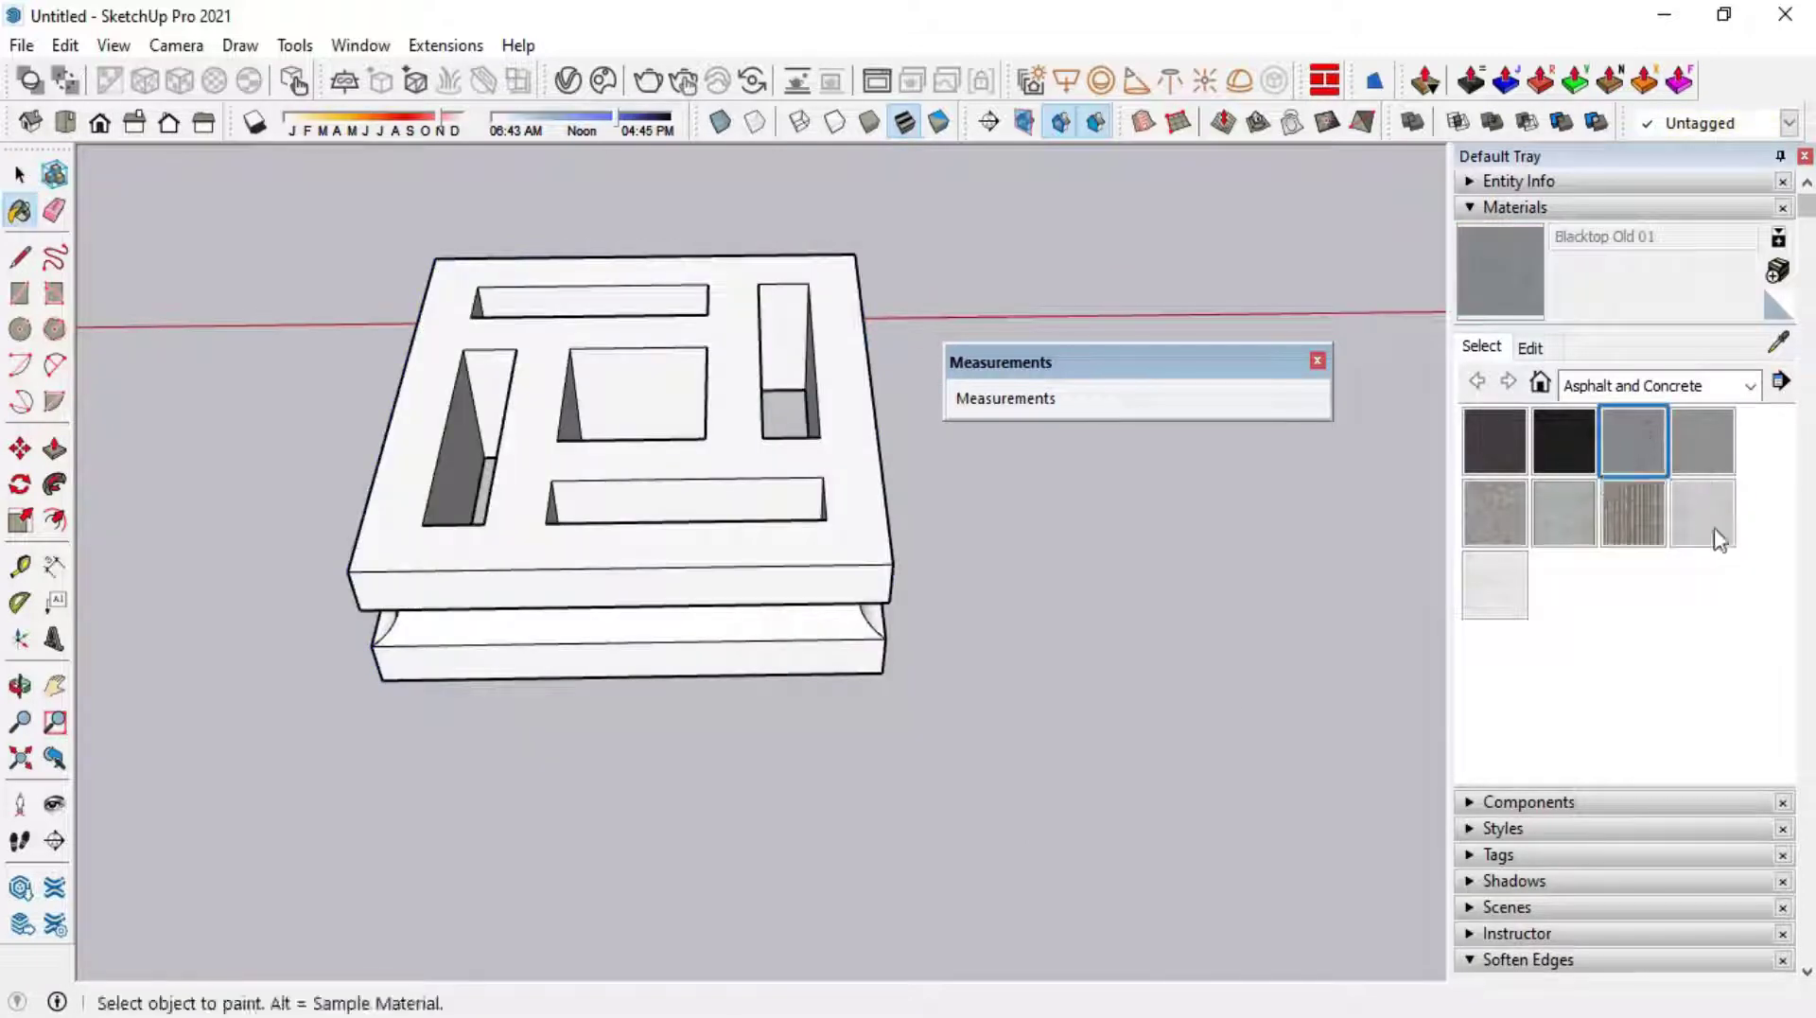
# Paint the whole block with Blacktop Old 01 and inspect it from several angles
pyautogui.keyDown('ctrl'); pyautogui.click(875, 530); pyautogui.keyUp('ctrl')
pyautogui.moveTo(892, 564)
pyautogui.mouseDown(button='middle')
pyautogui.moveTo(693, 754)
pyautogui.moveTo(423, 701)
pyautogui.moveTo(799, 616)
pyautogui.moveTo(1021, 438)
pyautogui.moveTo(798, 719)
pyautogui.moveTo(783, 700)
pyautogui.moveTo(303, 636)
pyautogui.moveTo(742, 681)
pyautogui.moveTo(385, 689)
pyautogui.moveTo(1018, 717)
pyautogui.moveTo(515, 556)
pyautogui.moveTo(872, 629)
pyautogui.moveTo(900, 807)
pyautogui.moveTo(1129, 742)
pyautogui.moveTo(799, 900)
pyautogui.mouseUp(button='middle')
pyautogui.scroll(3, 1103, 689)
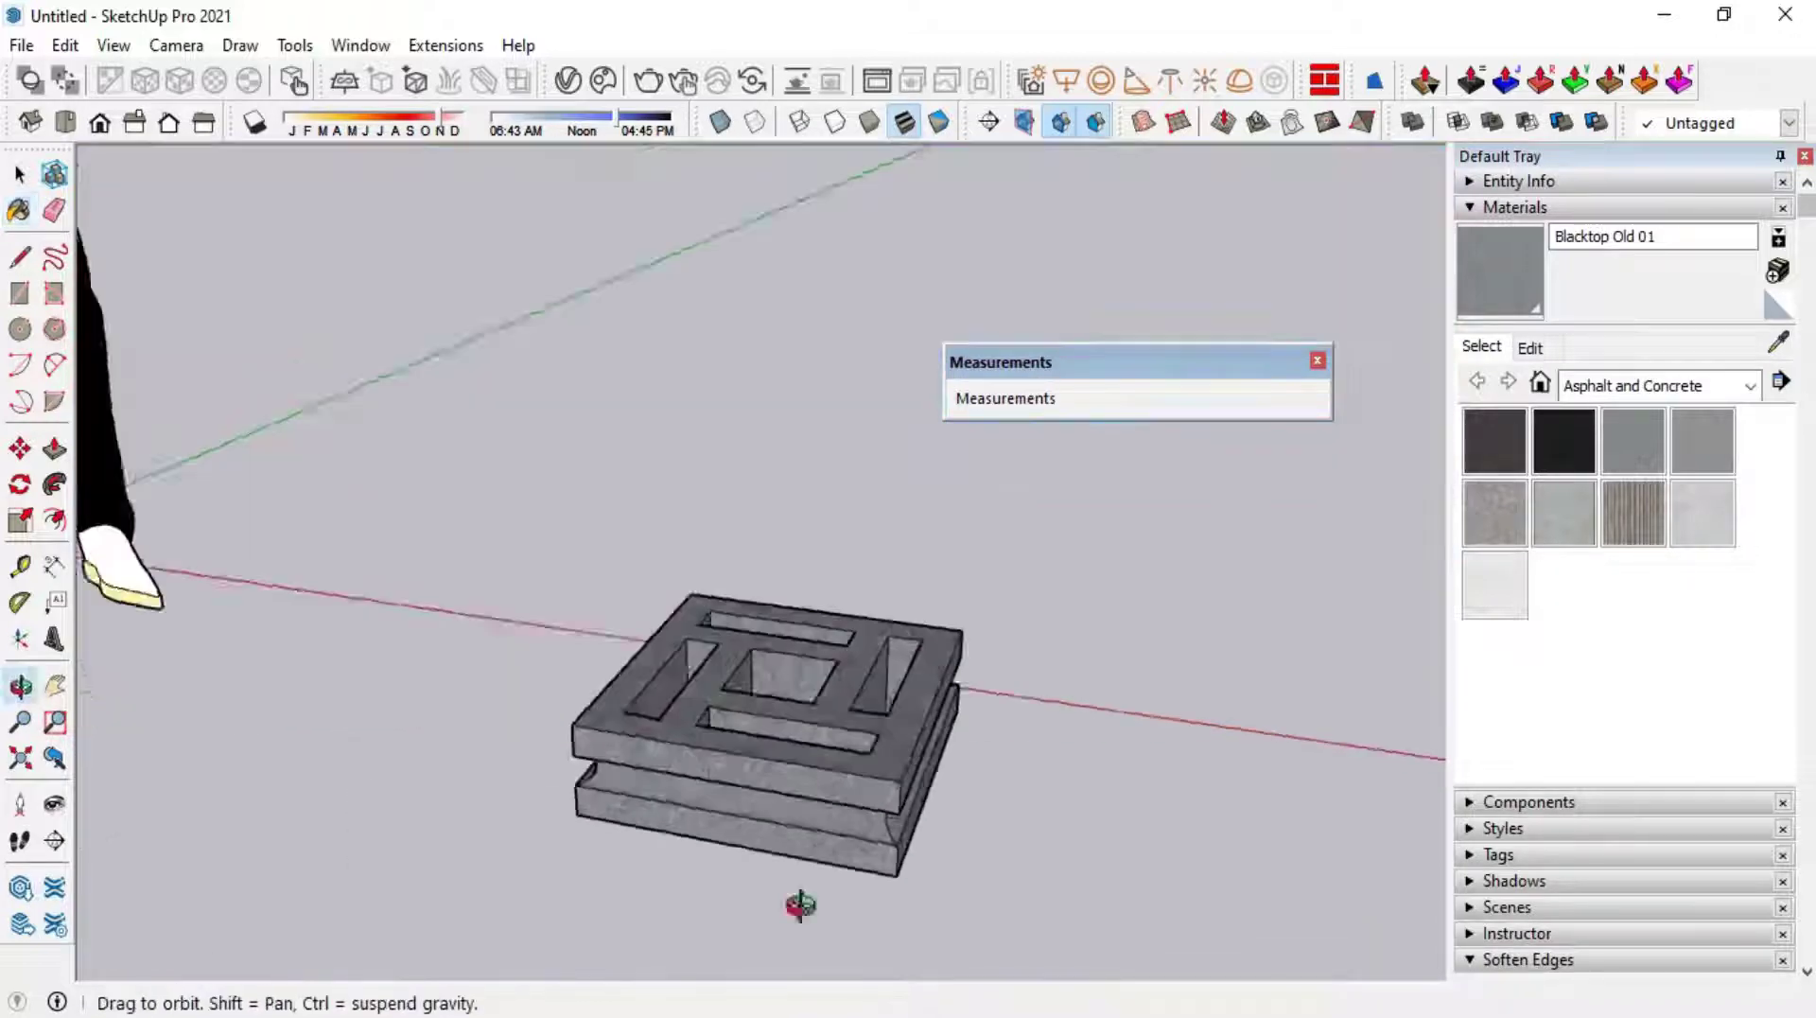
pyautogui.scroll(3, 842, 742)
pyautogui.moveTo(842, 742)
pyautogui.mouseDown(button='middle')
pyautogui.moveTo(811, 749)
pyautogui.moveTo(677, 698)
pyautogui.moveTo(717, 827)
pyautogui.moveTo(478, 601)
pyautogui.moveTo(754, 621)
pyautogui.mouseUp(button='middle')
pyautogui.scroll(-2, 677, 697)
pyautogui.scroll(-2, 883, 539)
pyautogui.moveTo(883, 539); pyautogui.dragTo(936, 864, button='middle')
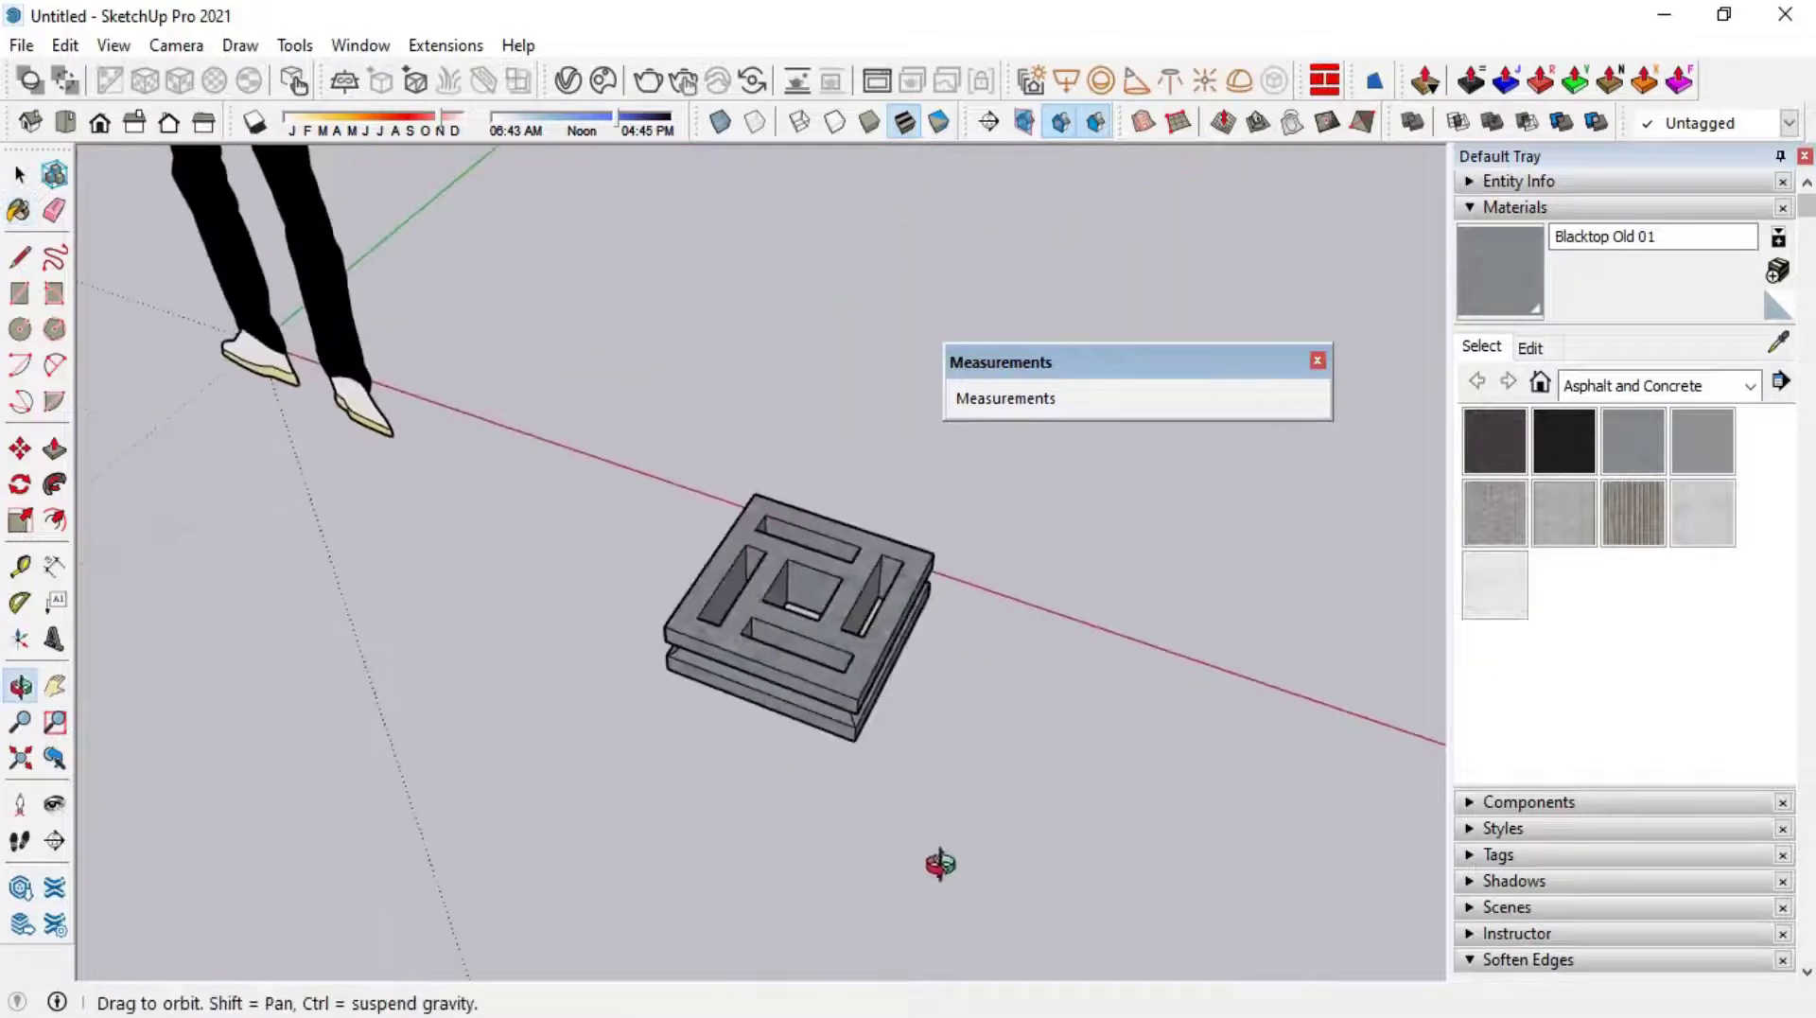
# Repaint every face of the block with Polished Concrete Old, then return to Select
pyautogui.click(1718, 516)
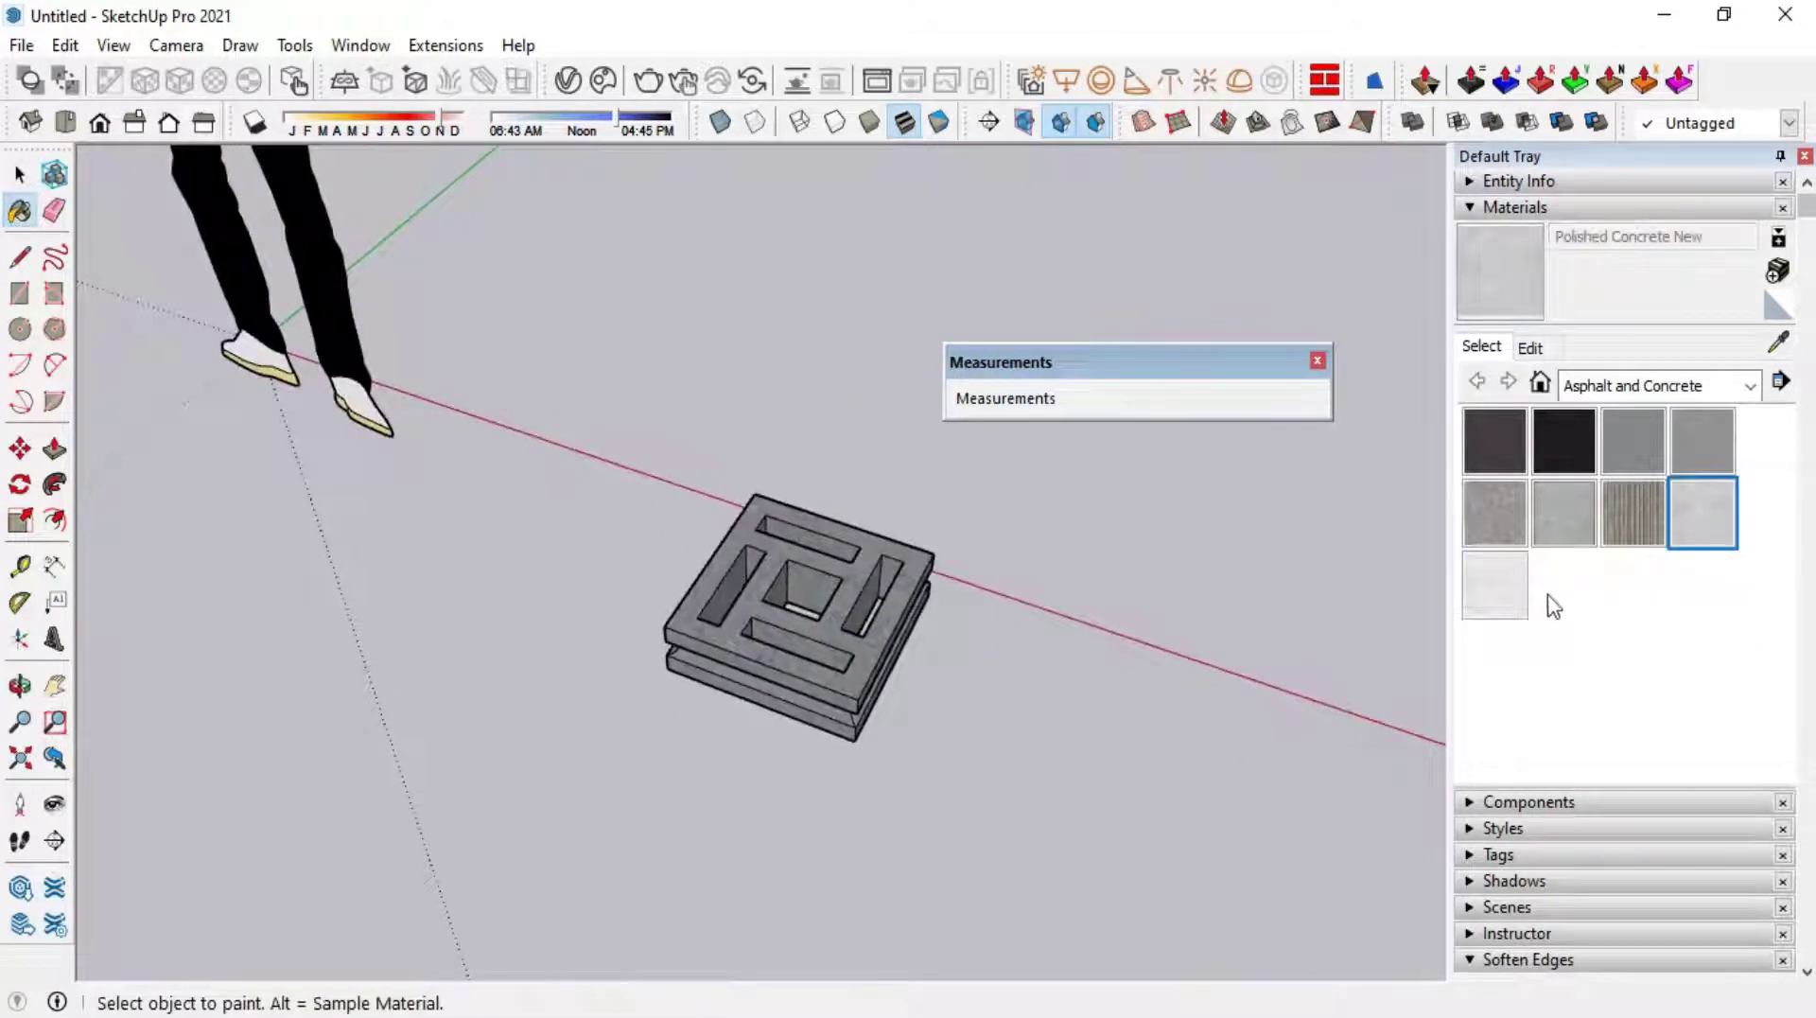
pyautogui.click(1496, 587)
pyautogui.scroll(3, 876, 628)
pyautogui.keyDown('ctrl'); pyautogui.click(880, 630); pyautogui.keyUp('ctrl')
pyautogui.scroll(-3, 932, 628)
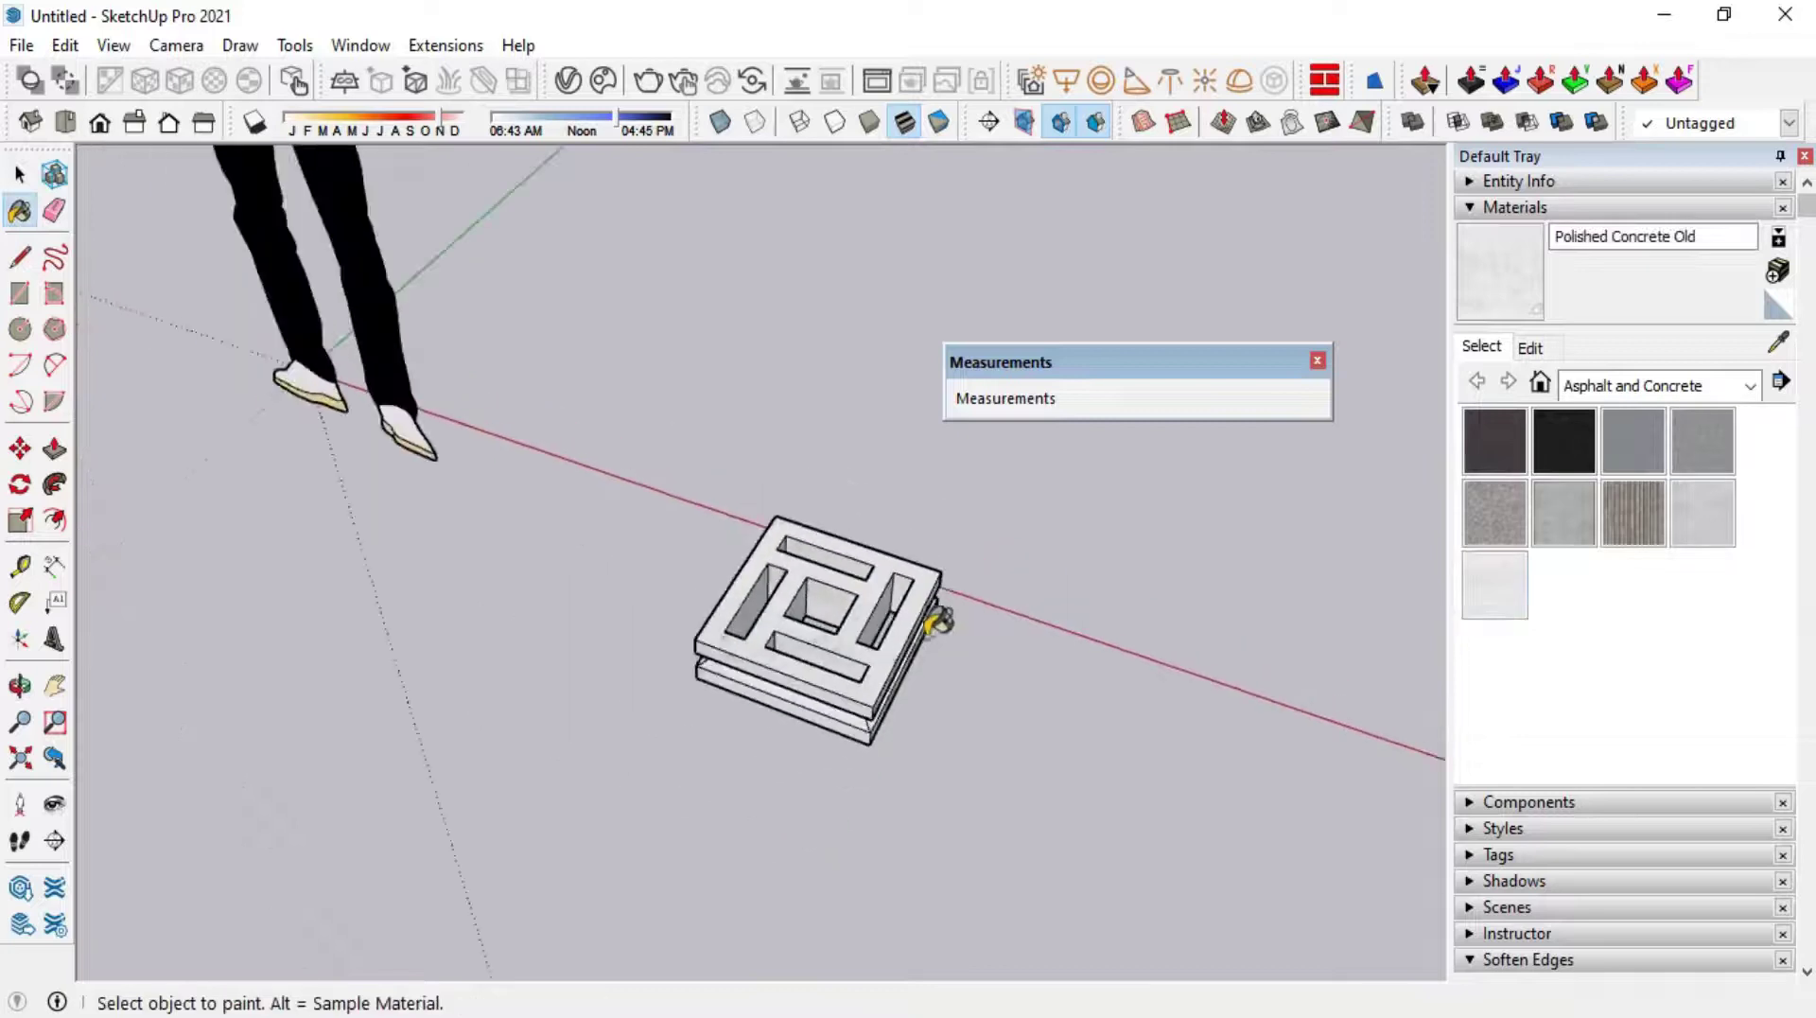
pyautogui.scroll(-2, 973, 650)
pyautogui.moveTo(972, 649)
pyautogui.mouseDown(button='middle')
pyautogui.moveTo(965, 713)
pyautogui.moveTo(913, 565)
pyautogui.mouseUp(button='middle')
pyautogui.scroll(2, 830, 678)
pyautogui.scroll(3, 840, 692)
pyautogui.scroll(-3, 973, 661)
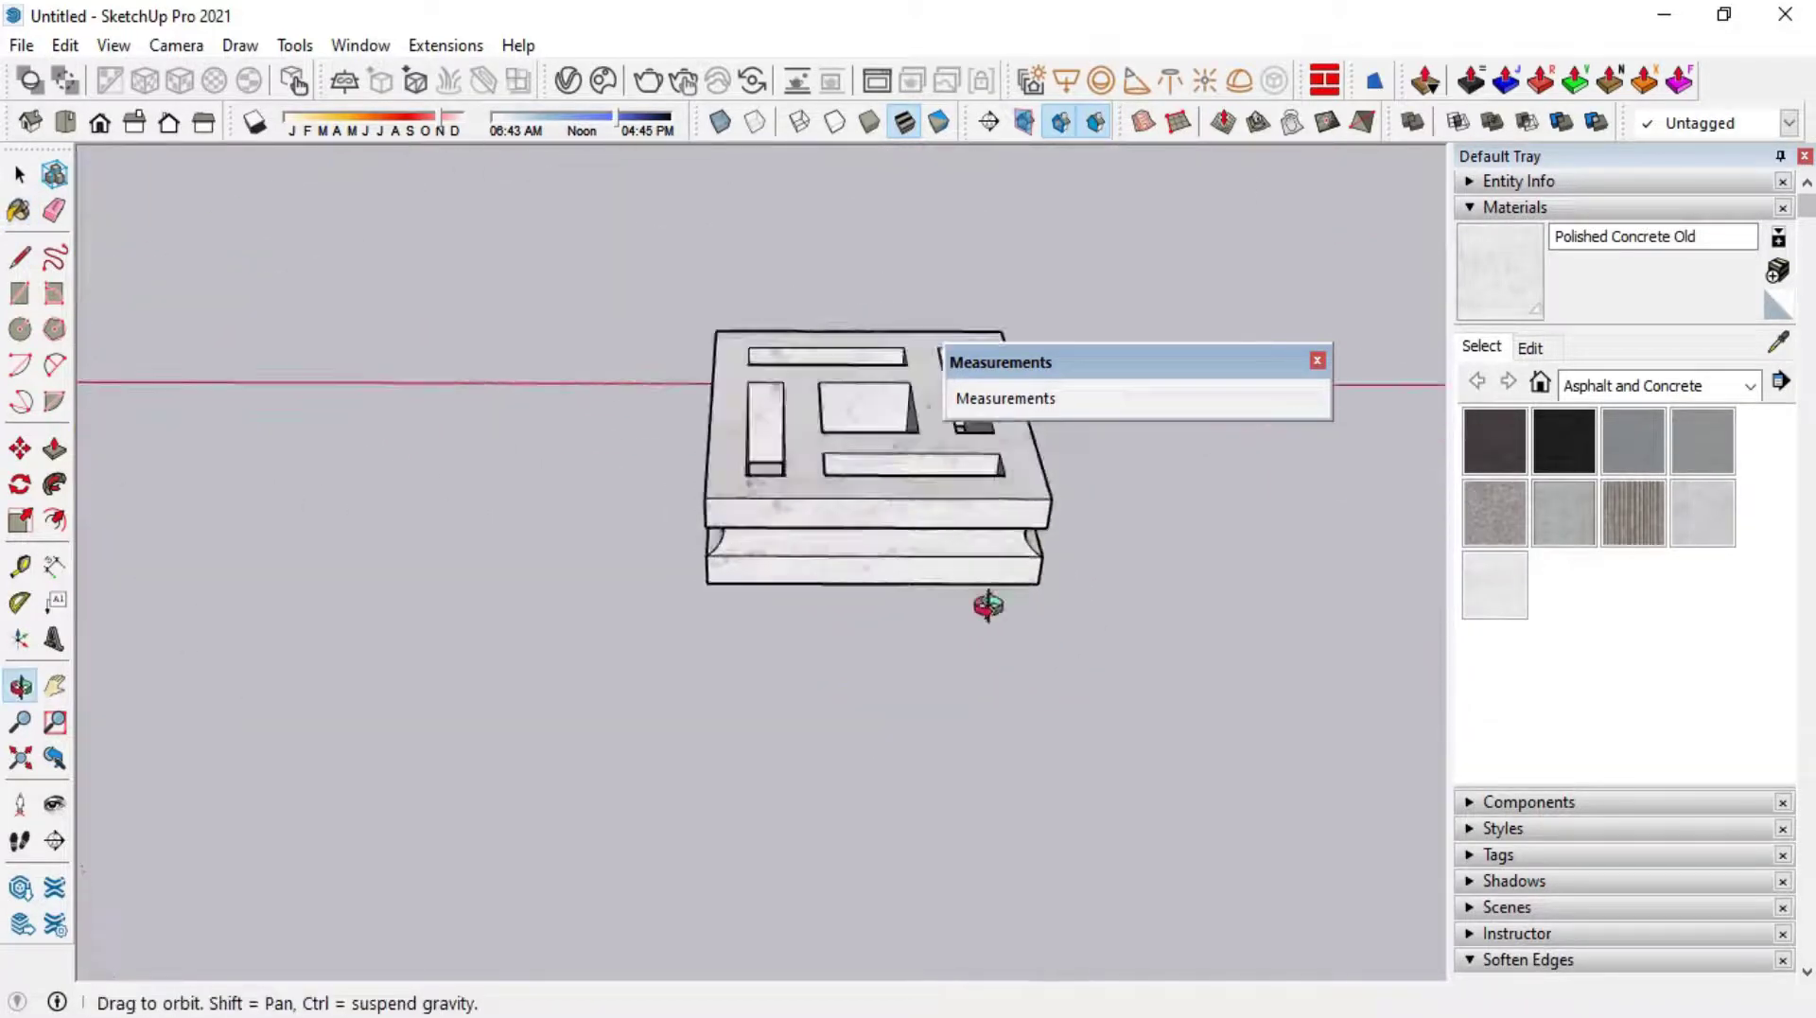
pyautogui.press('space')
pyautogui.scroll(-2, 706, 696)
pyautogui.scroll(-3, 647, 552)
# Make the box-selected block a component named 'Breeze Block Hindu' with description 'SN-005'
pyautogui.moveTo(616, 364); pyautogui.dragTo(1000, 795)
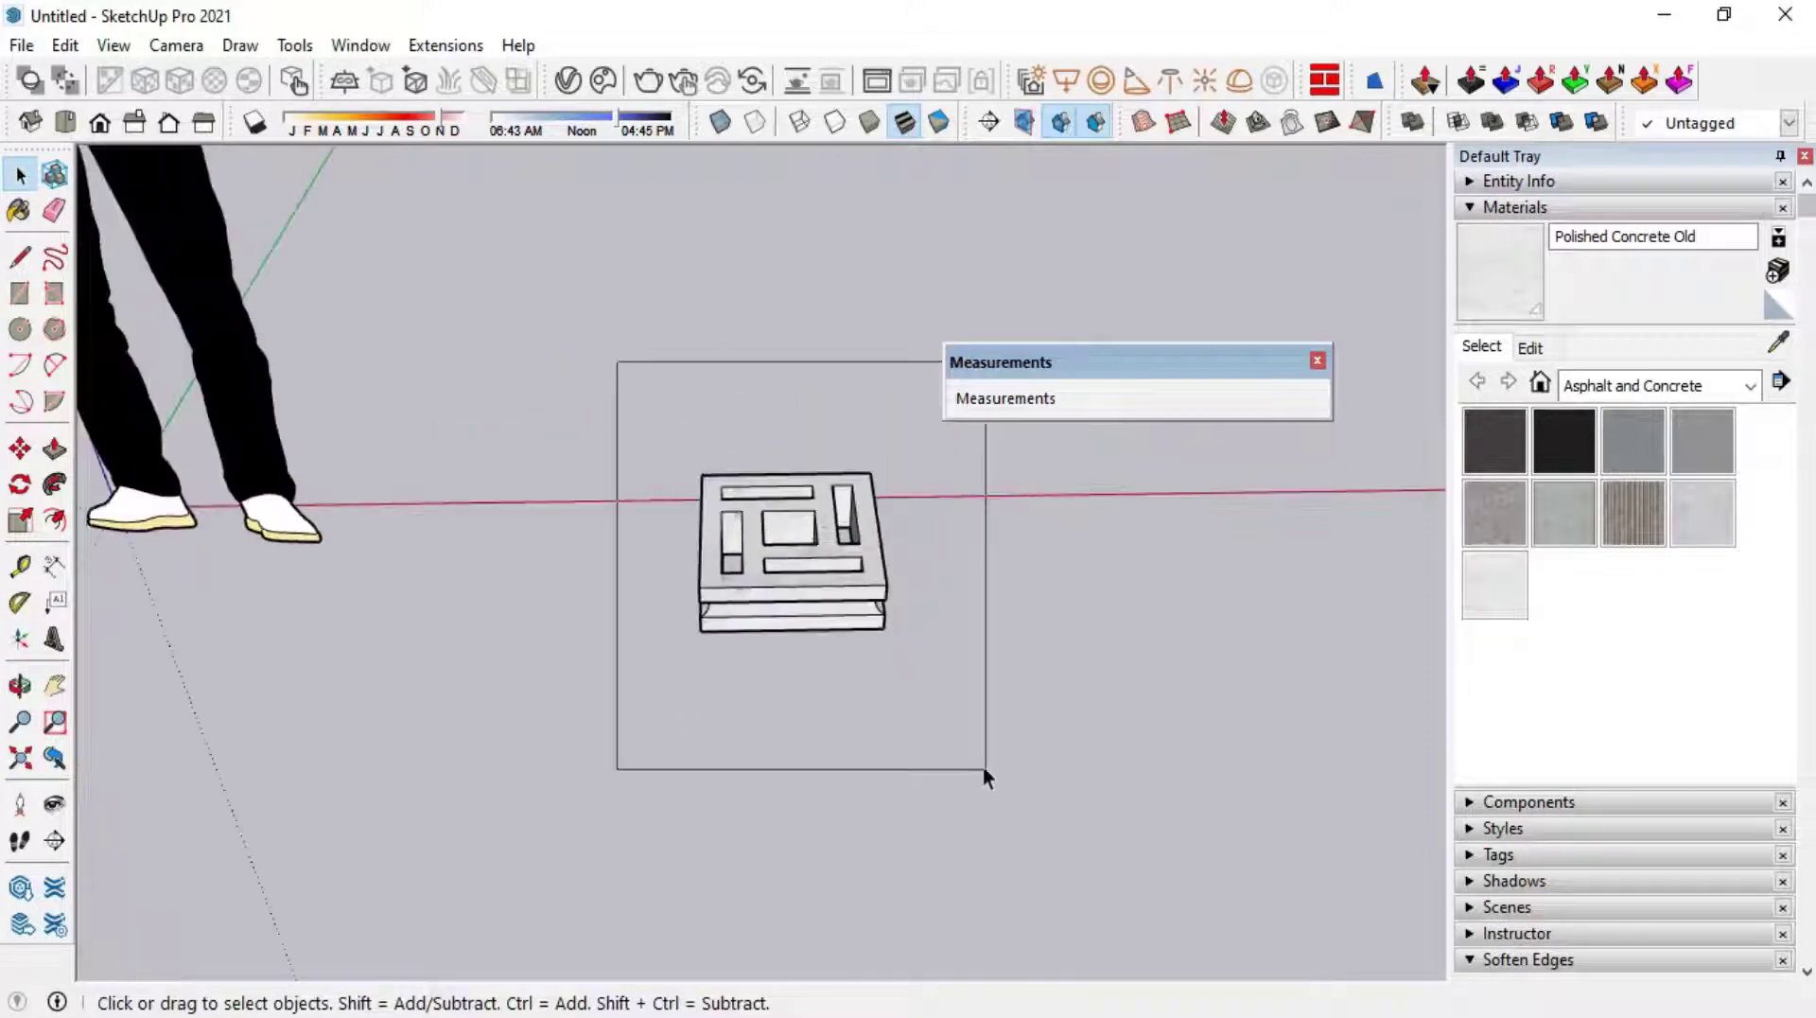
pyautogui.rightClick(801, 569)
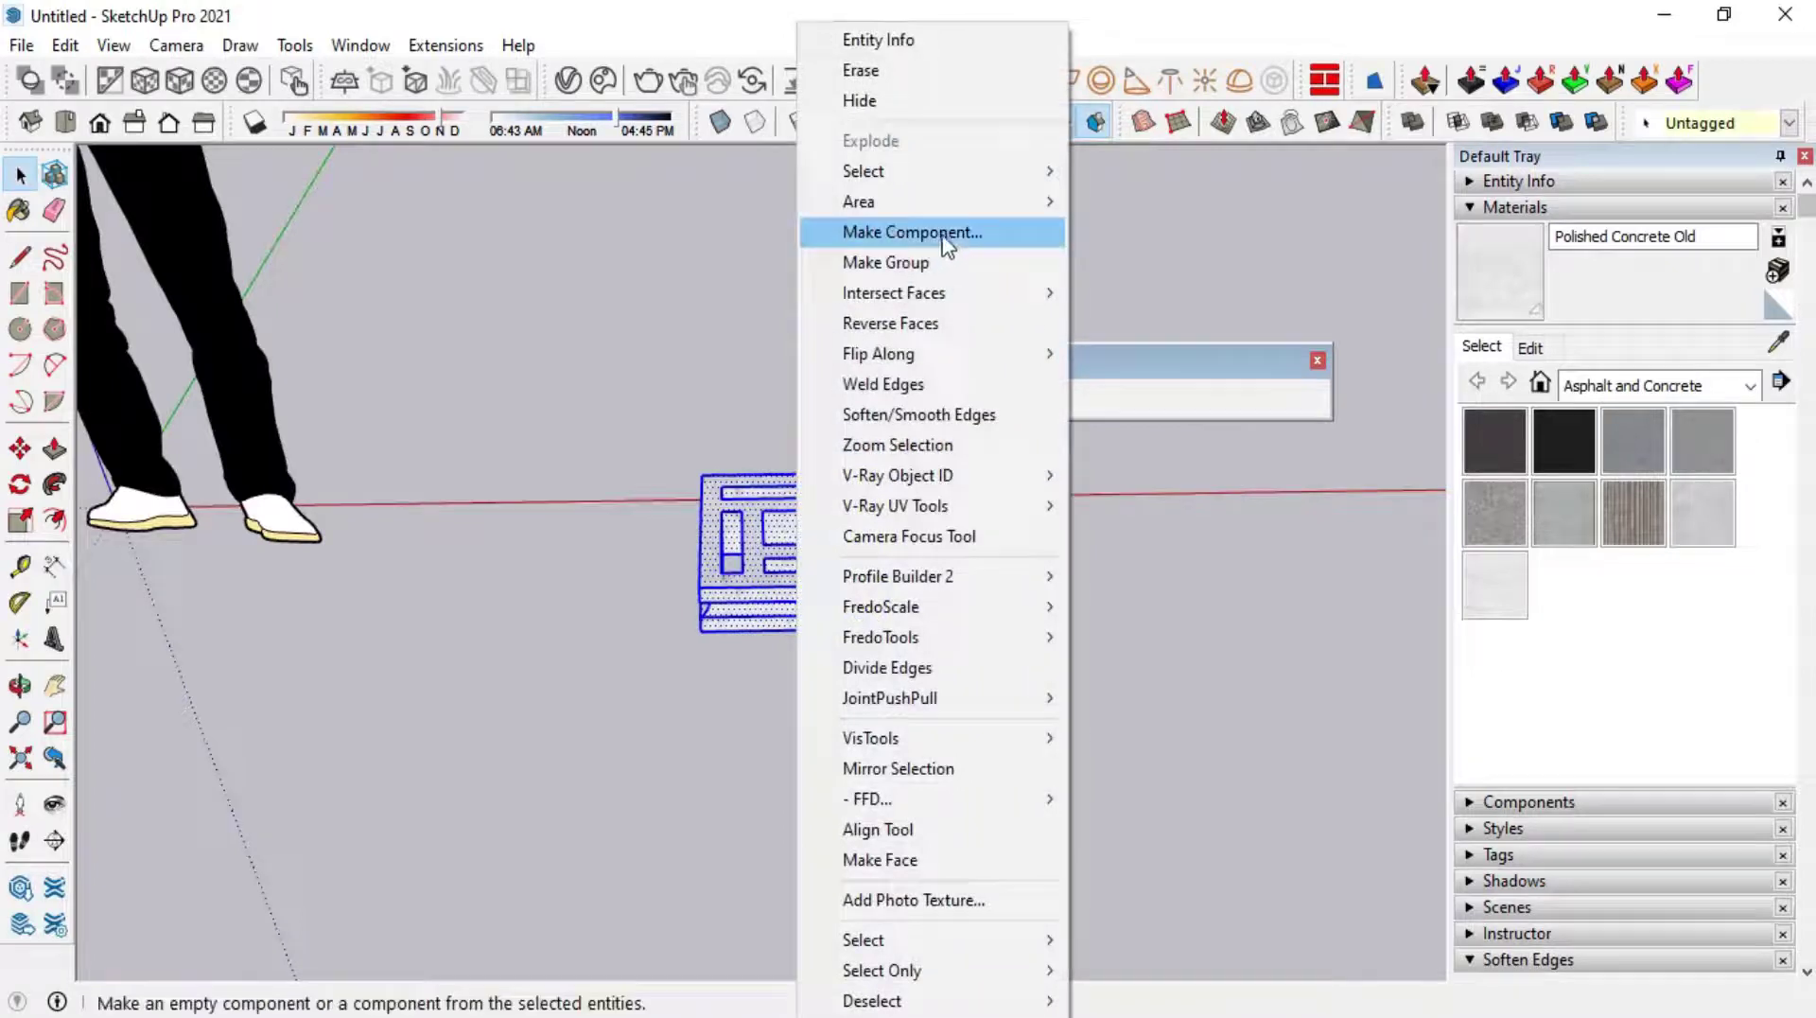
pyautogui.click(936, 232)
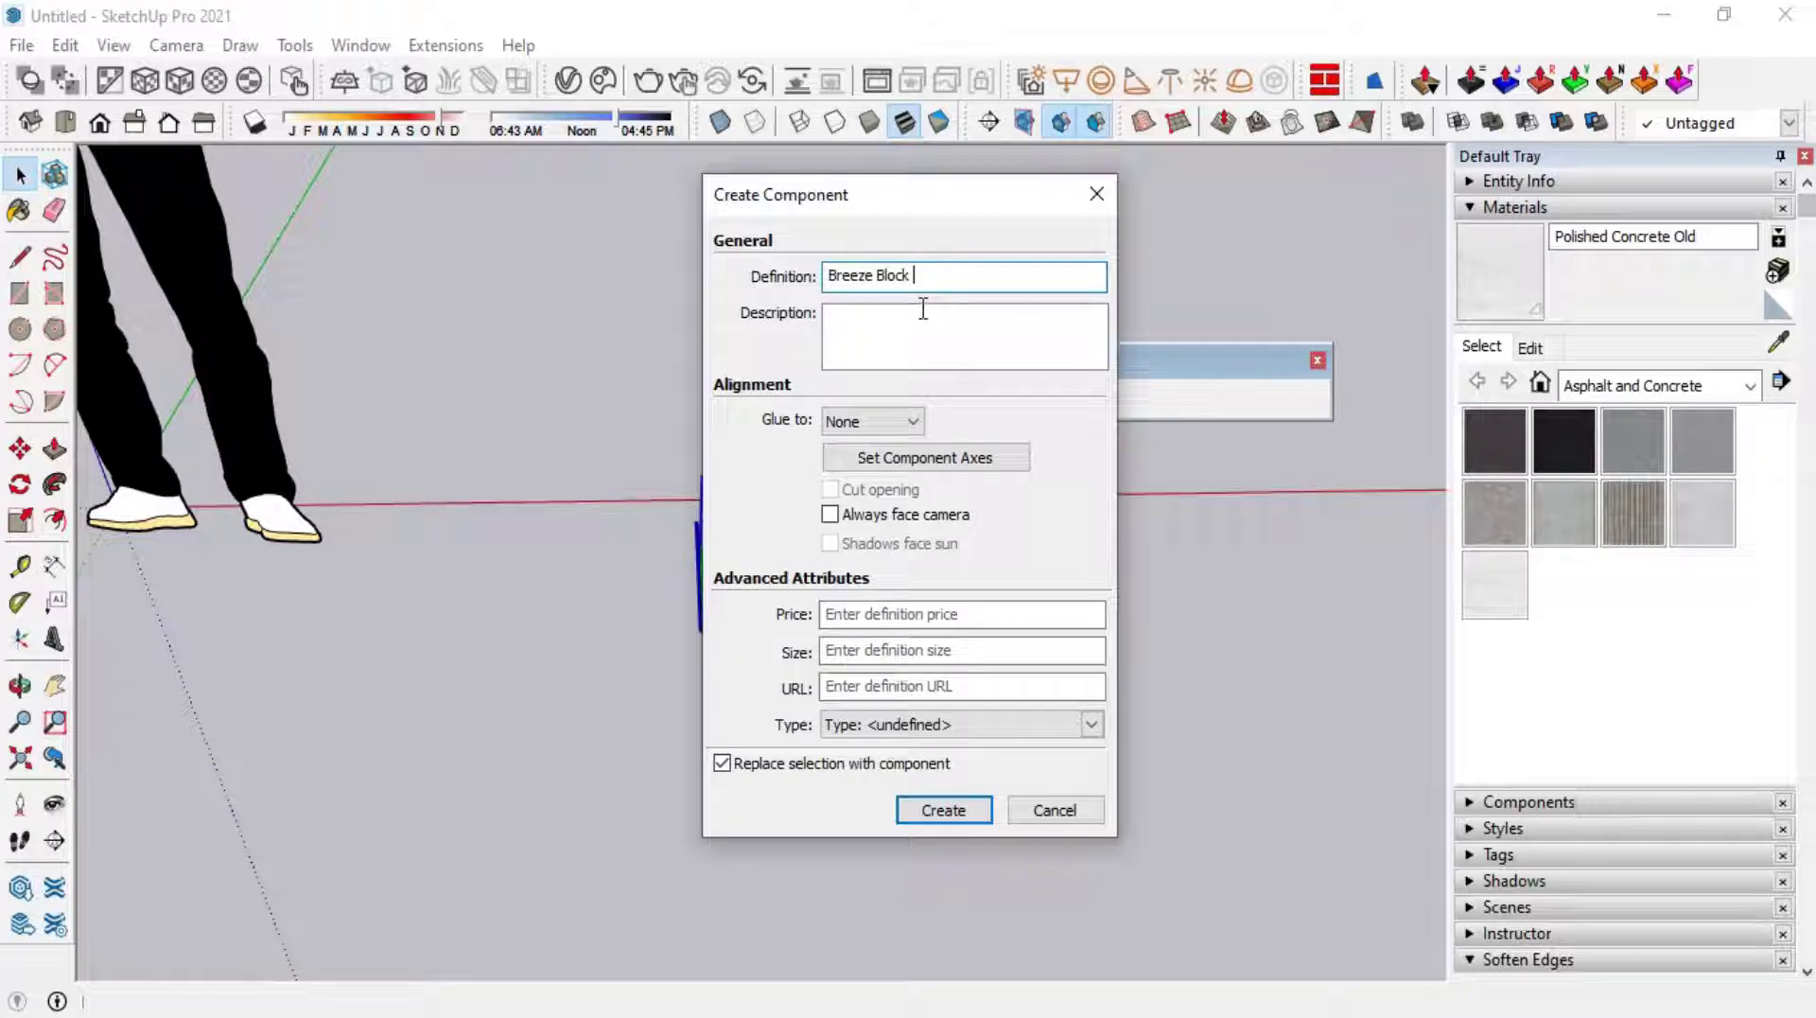
pyautogui.write('Breeze Block Hindu')
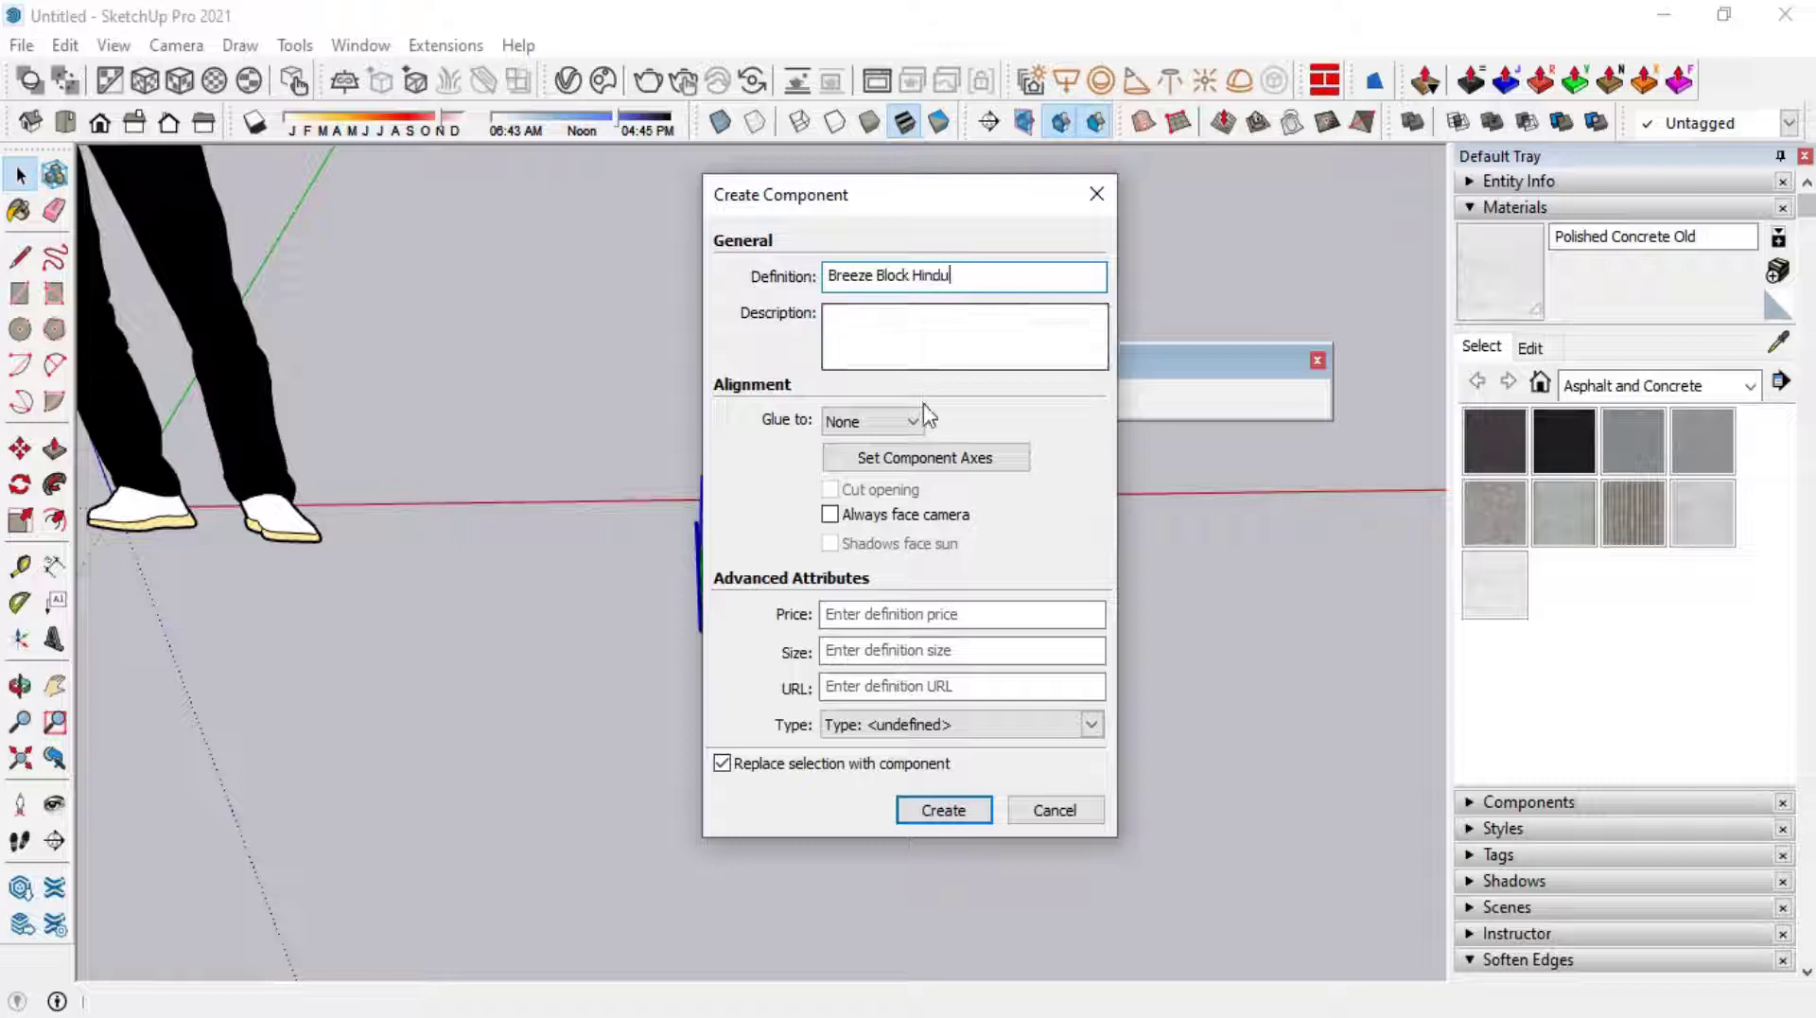
pyautogui.click(892, 329)
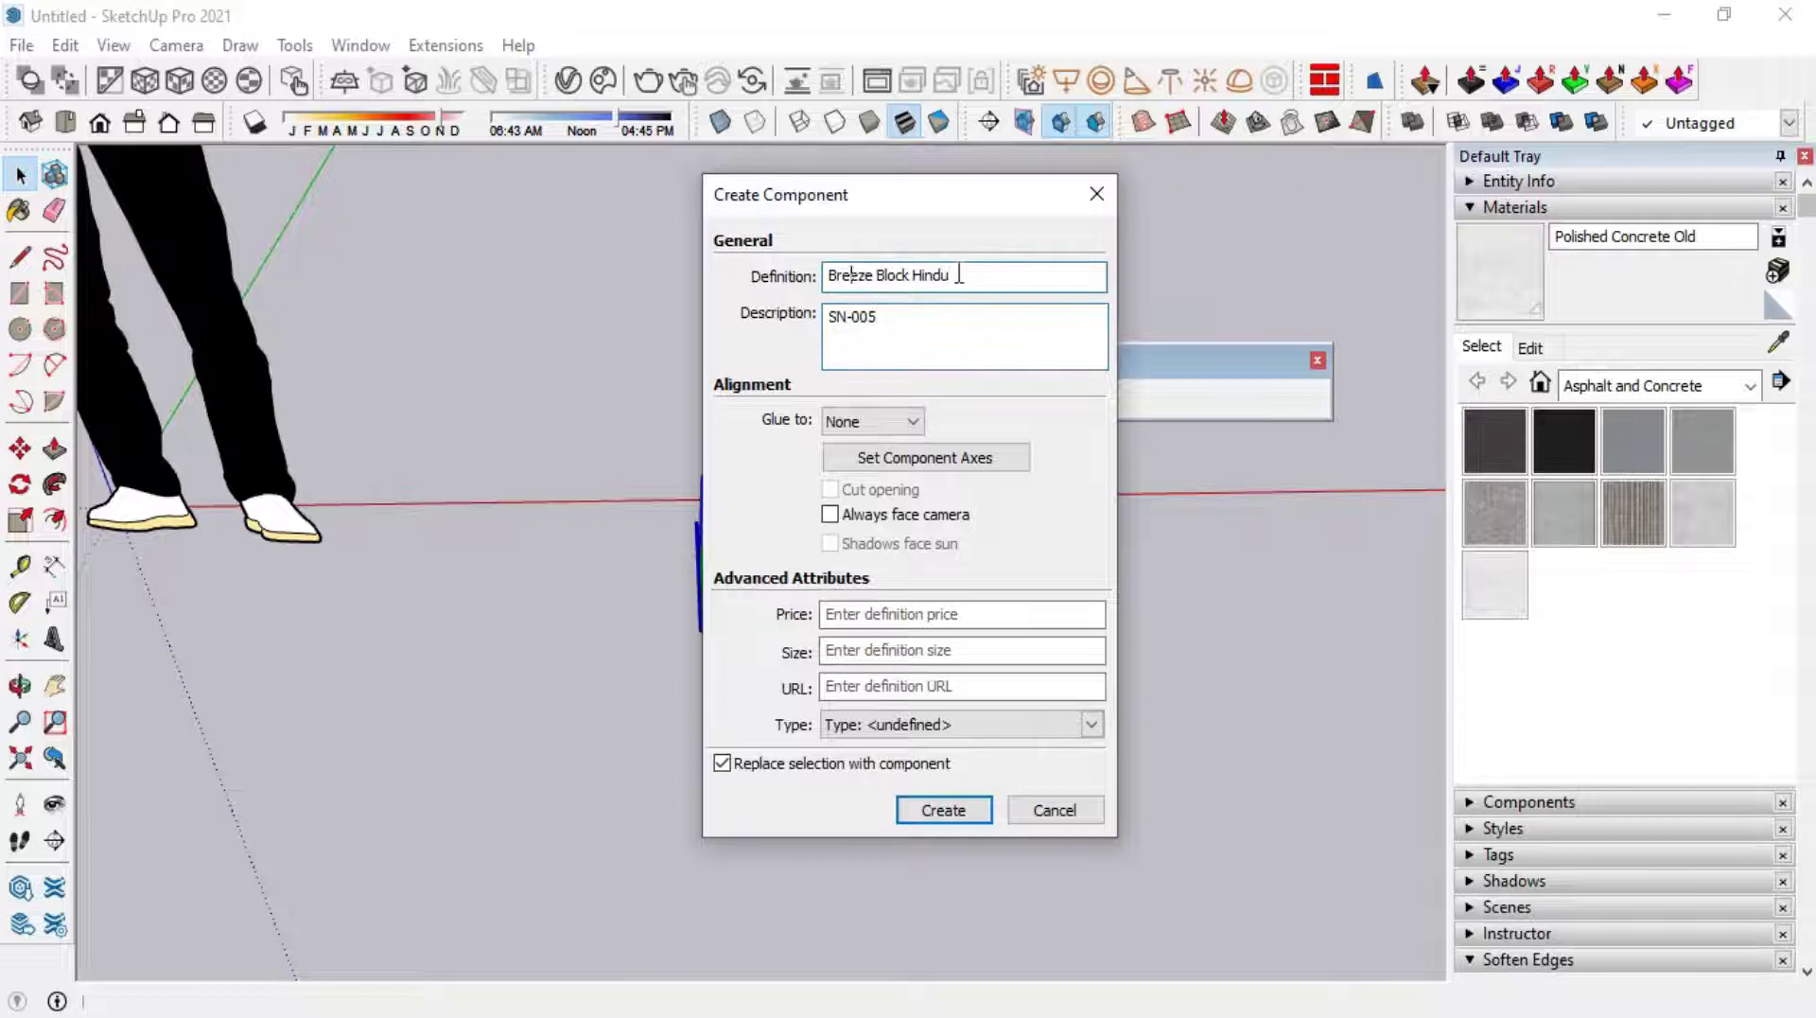
pyautogui.click(956, 809)
# Rotate the component 90° about the red axis from its bottom corner so it stands upright
pyautogui.moveTo(887, 657)
pyautogui.mouseDown(button='middle')
pyautogui.moveTo(1021, 662)
pyautogui.moveTo(445, 592)
pyautogui.moveTo(510, 616)
pyautogui.mouseUp(button='middle')
pyautogui.scroll(2, 511, 616)
pyautogui.moveTo(818, 615); pyautogui.dragTo(803, 596, button='middle')
pyautogui.press('m')
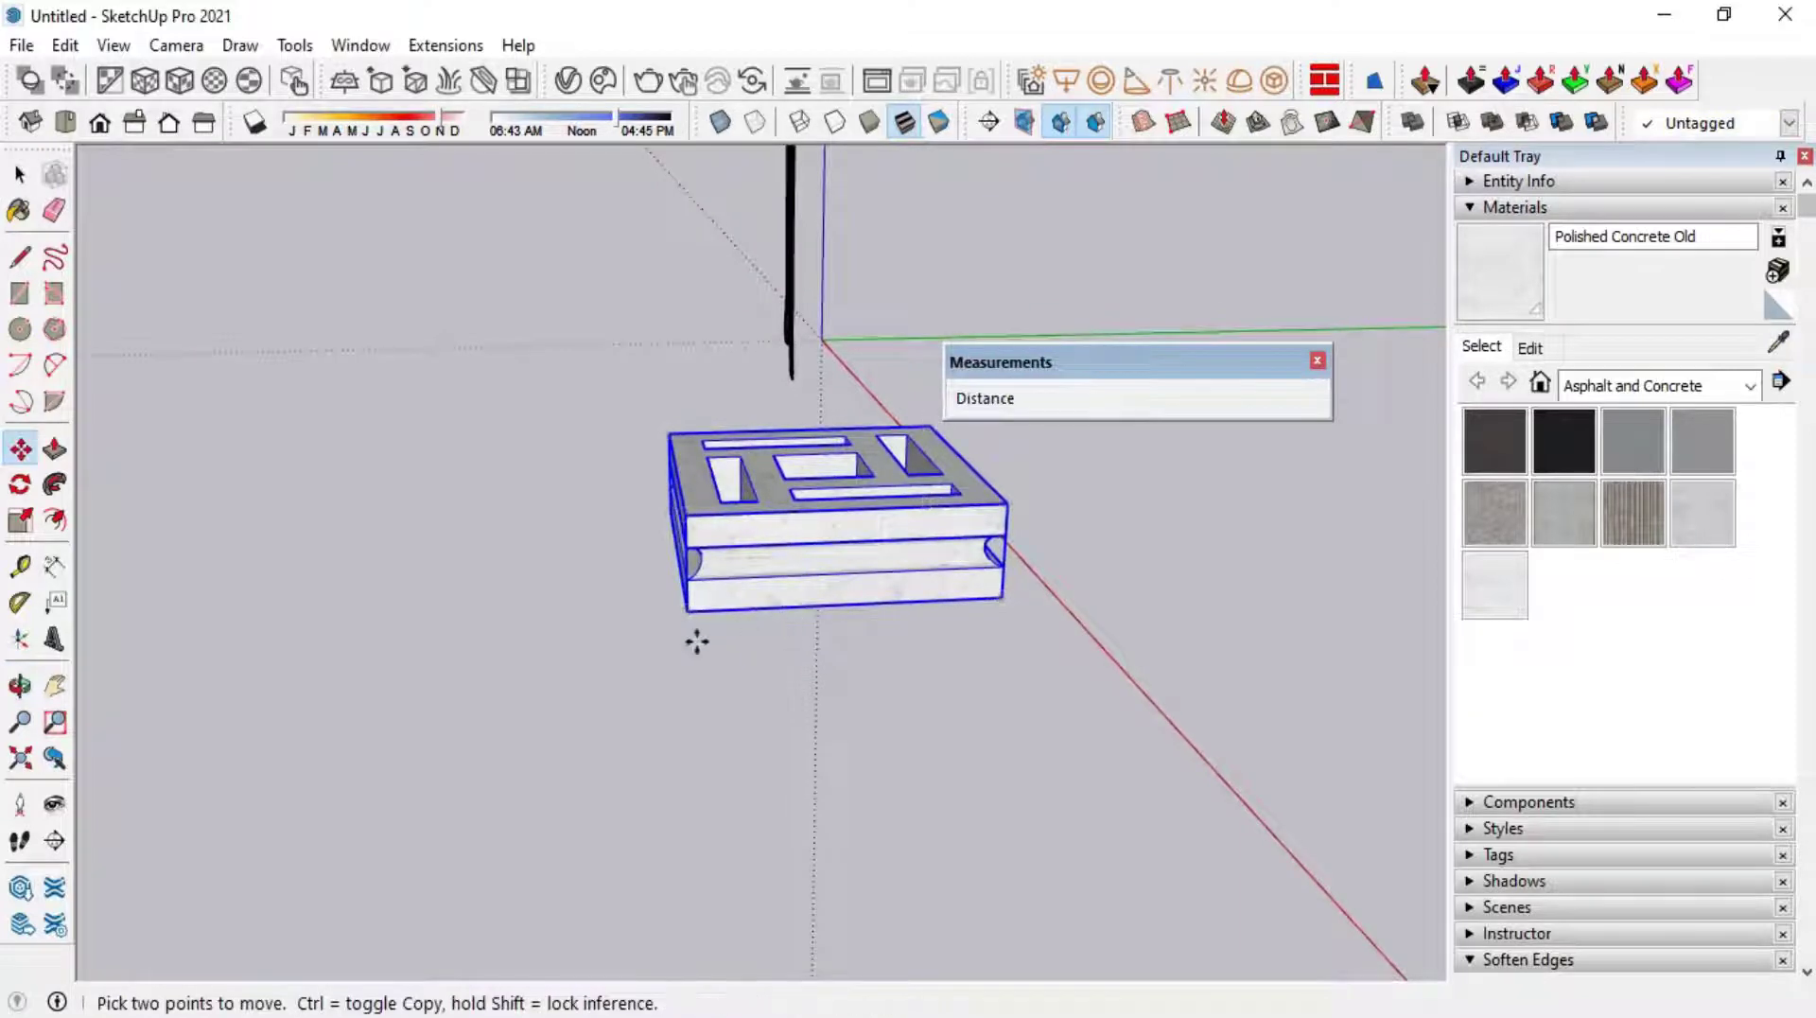
pyautogui.press('q')
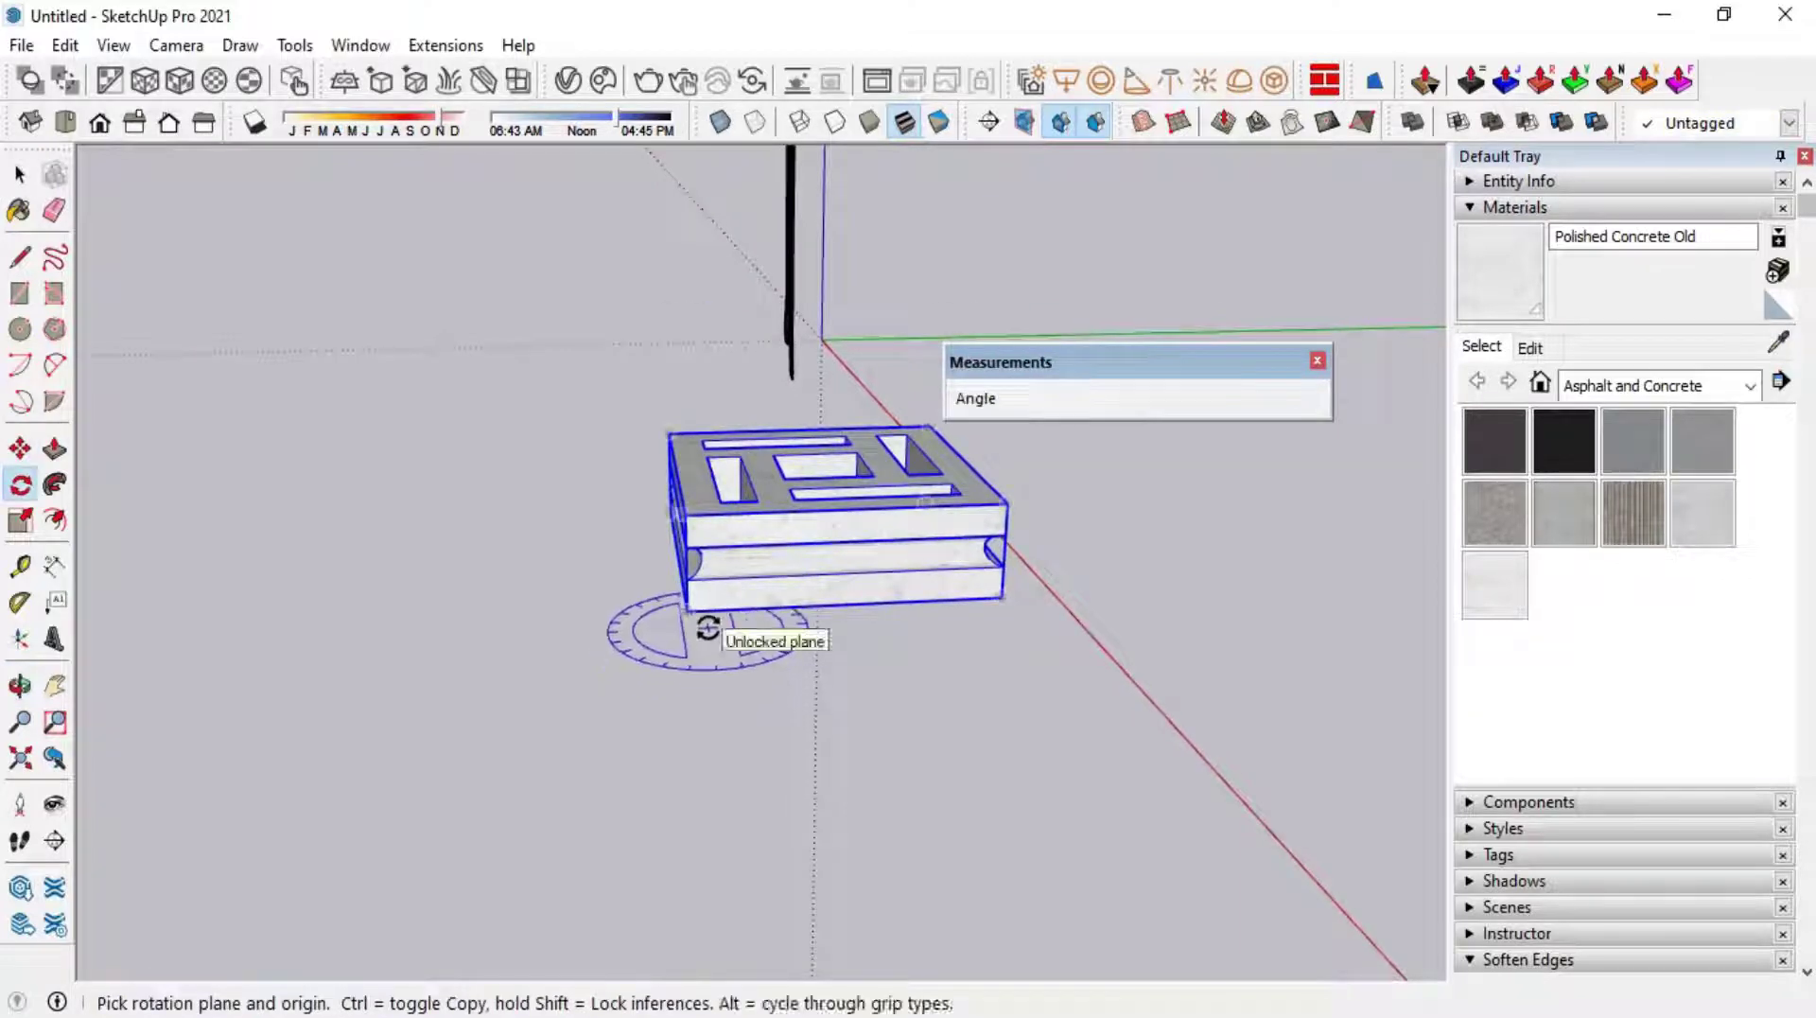
pyautogui.press('Right')
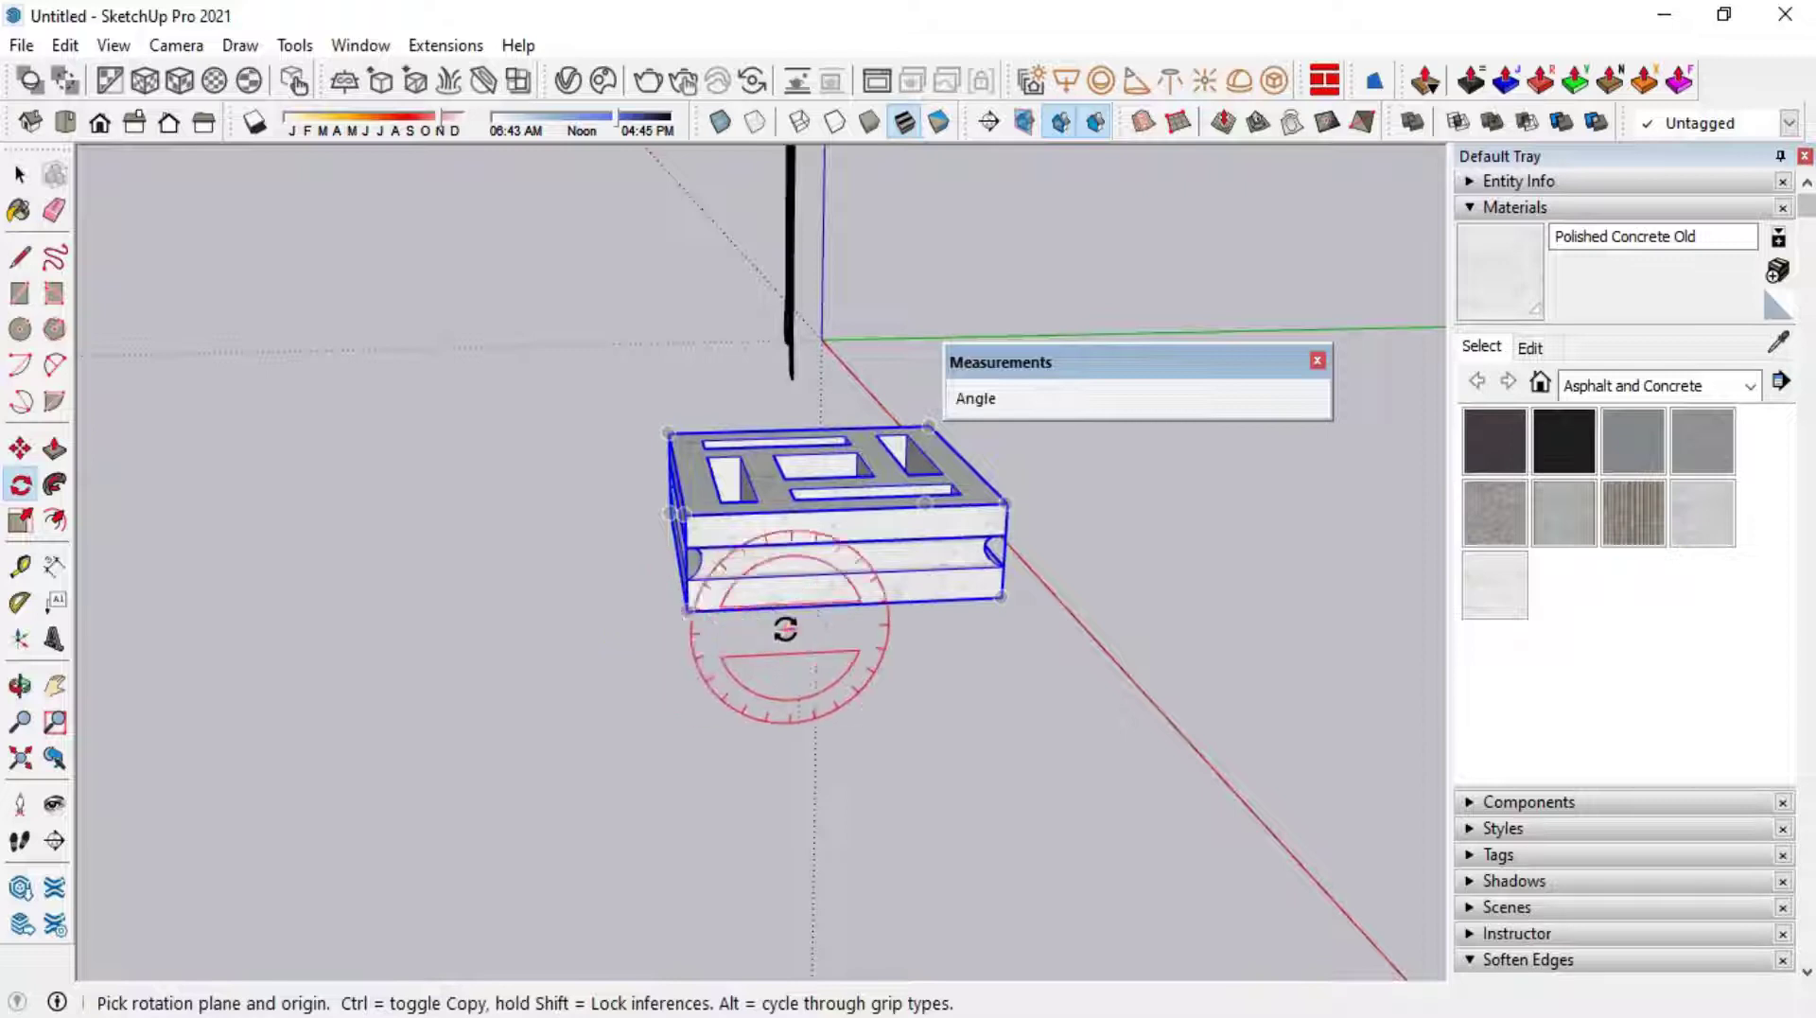
pyautogui.click(687, 610)
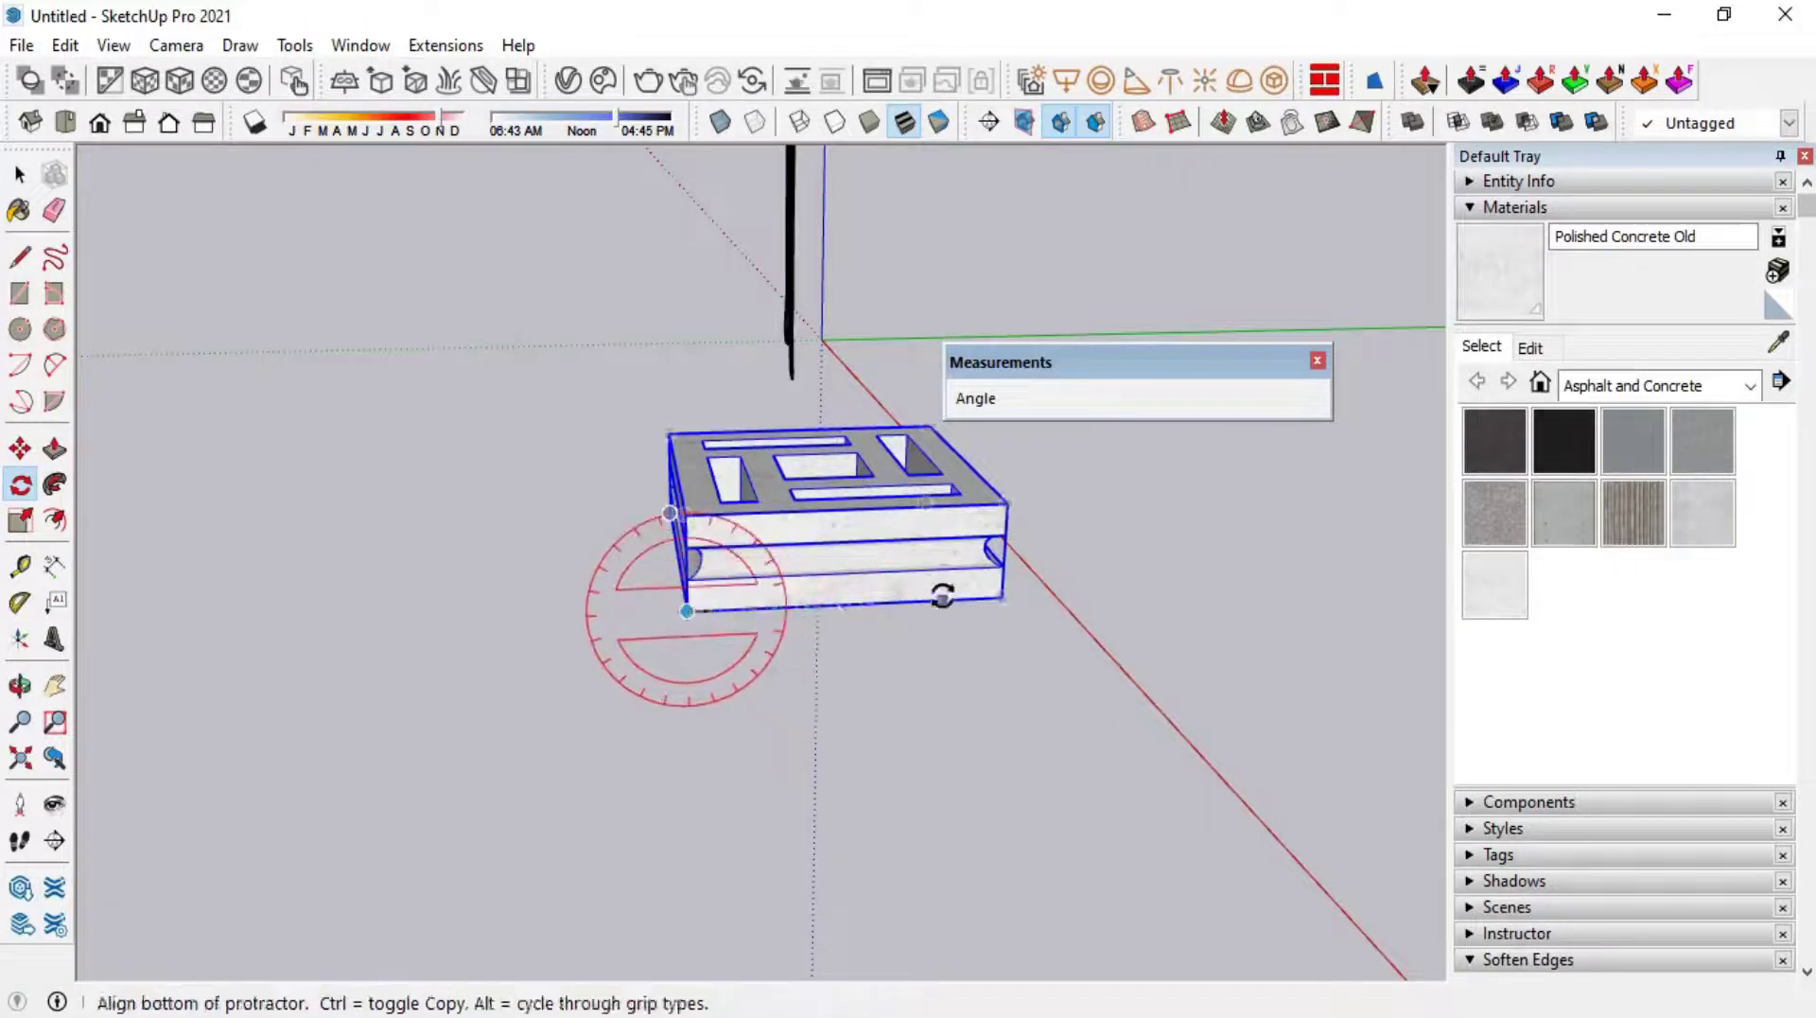
pyautogui.click(1001, 598)
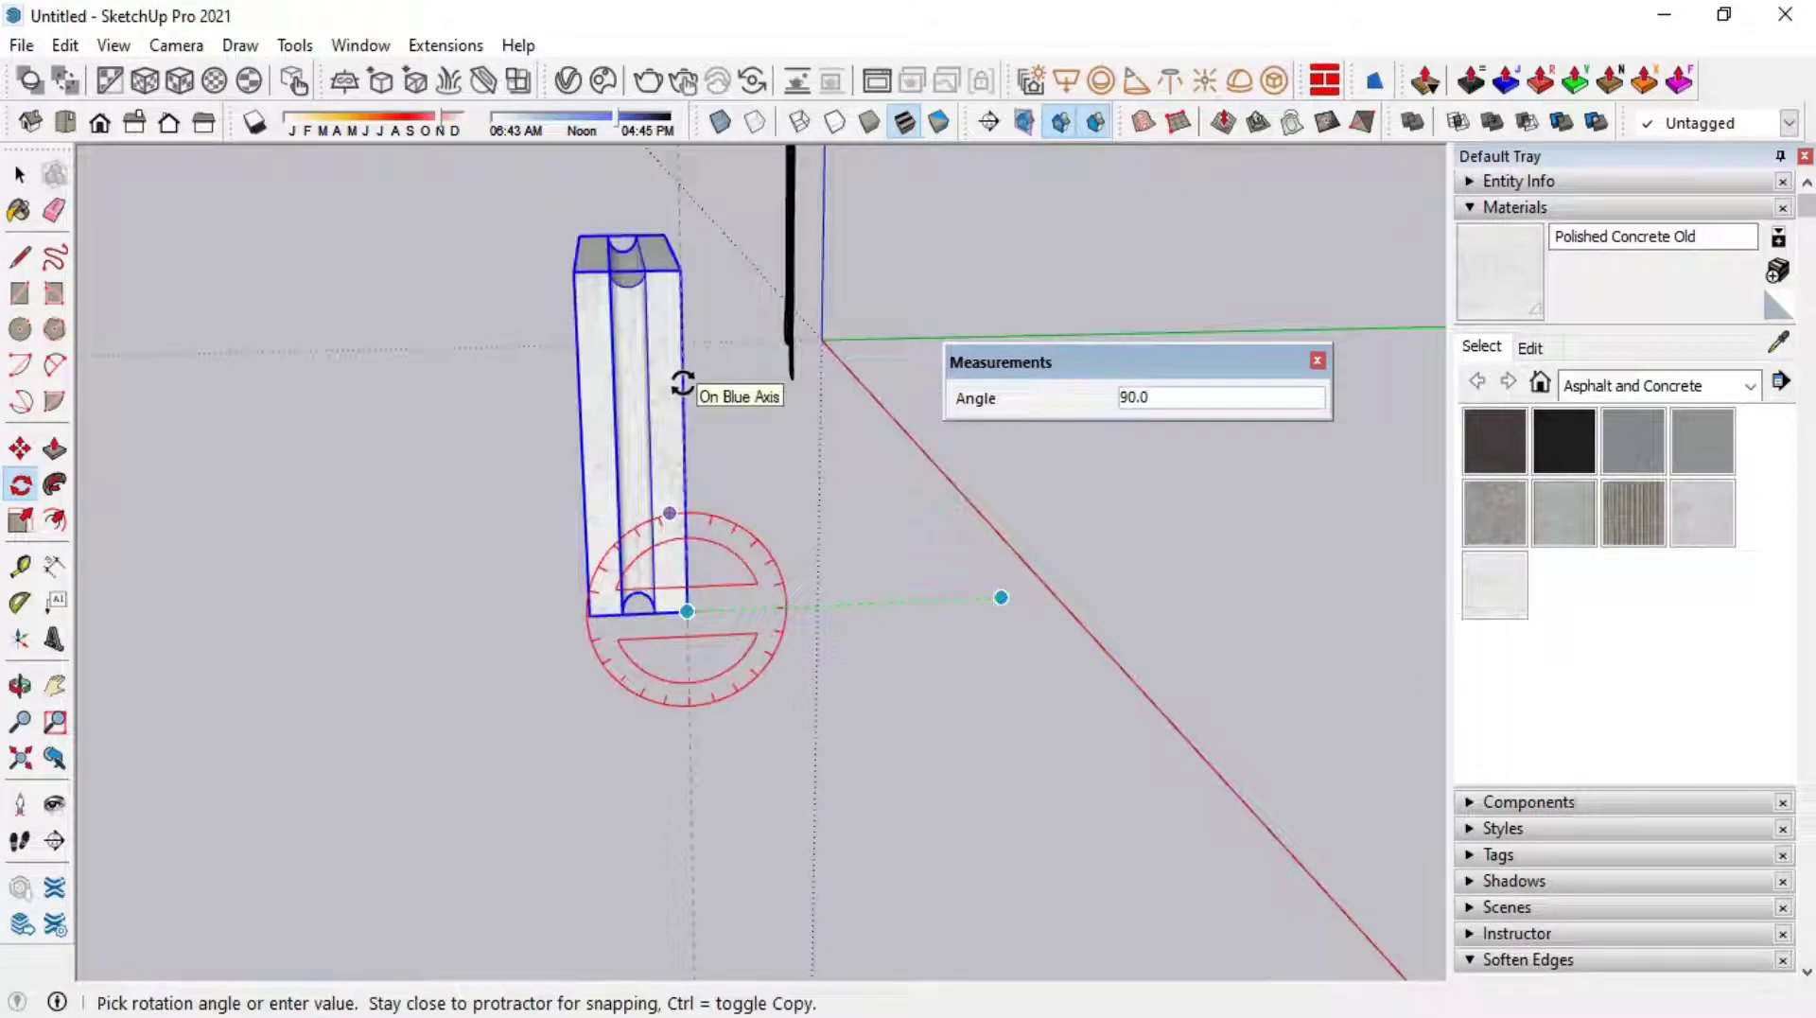
pyautogui.write('90')
pyautogui.press('Return')
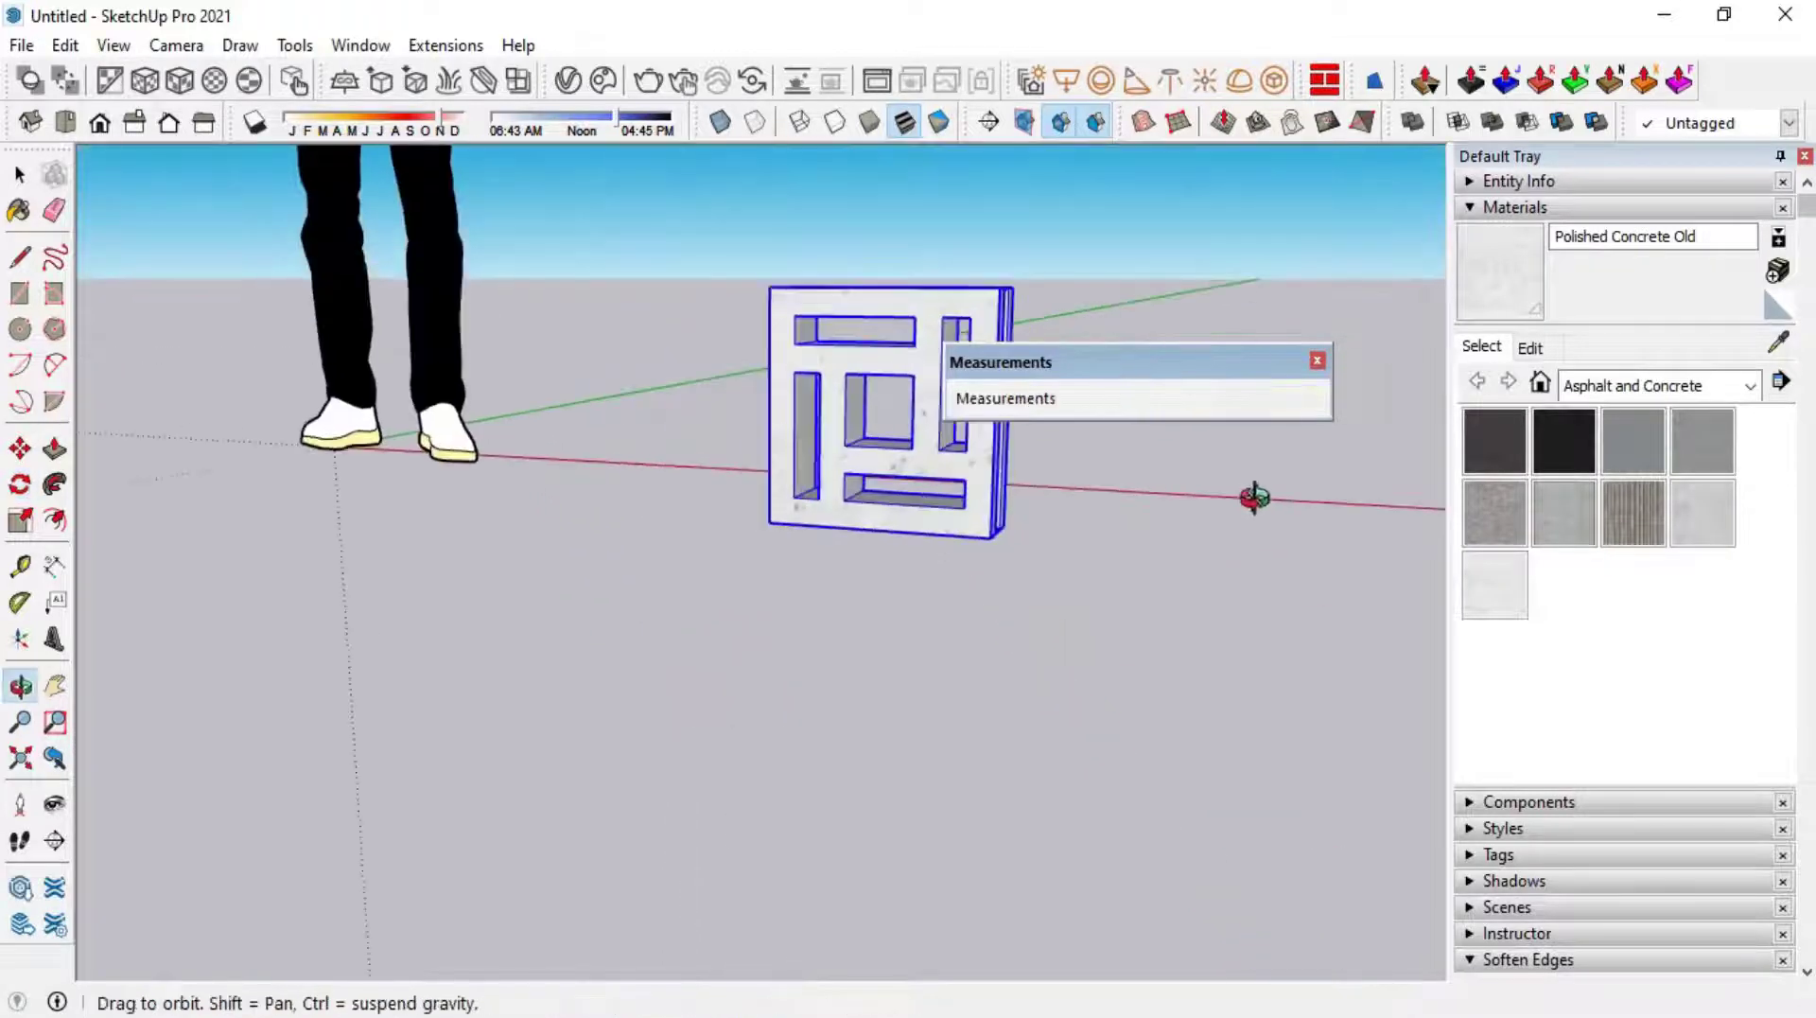
pyautogui.press('space')
# Orbit to a front-on view with the upright block lower in the frame
pyautogui.moveTo(565, 710)
pyautogui.mouseDown(button='middle')
pyautogui.moveTo(405, 783)
pyautogui.moveTo(681, 754)
pyautogui.mouseUp(button='middle')
pyautogui.scroll(-3, 843, 738)
pyautogui.scroll(1, 842, 729)
pyautogui.scroll(-1, 925, 619)
pyautogui.moveTo(839, 660)
pyautogui.mouseDown(button='middle')
pyautogui.moveTo(802, 657)
pyautogui.moveTo(759, 839)
pyautogui.mouseUp(button='middle')
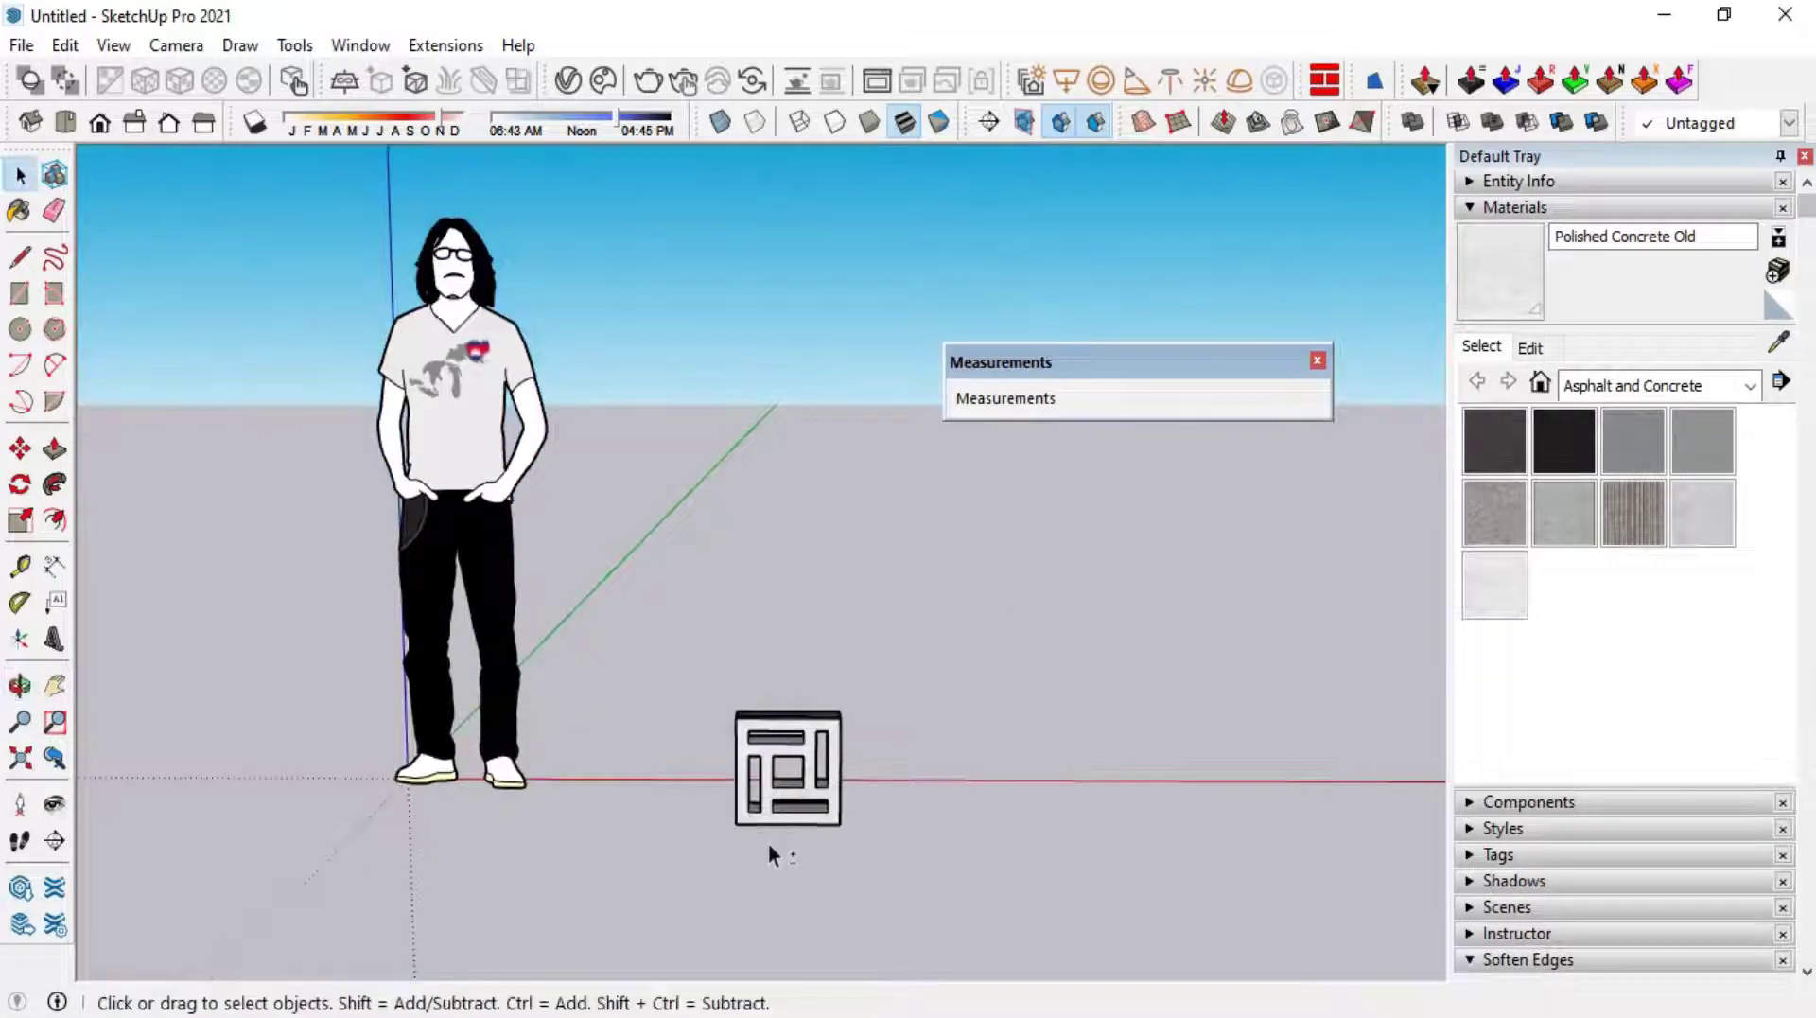
# Copy the upright block 30 cm up and array it ×4 into a five-block column
pyautogui.scroll(2, 781, 830)
pyautogui.click(792, 819)
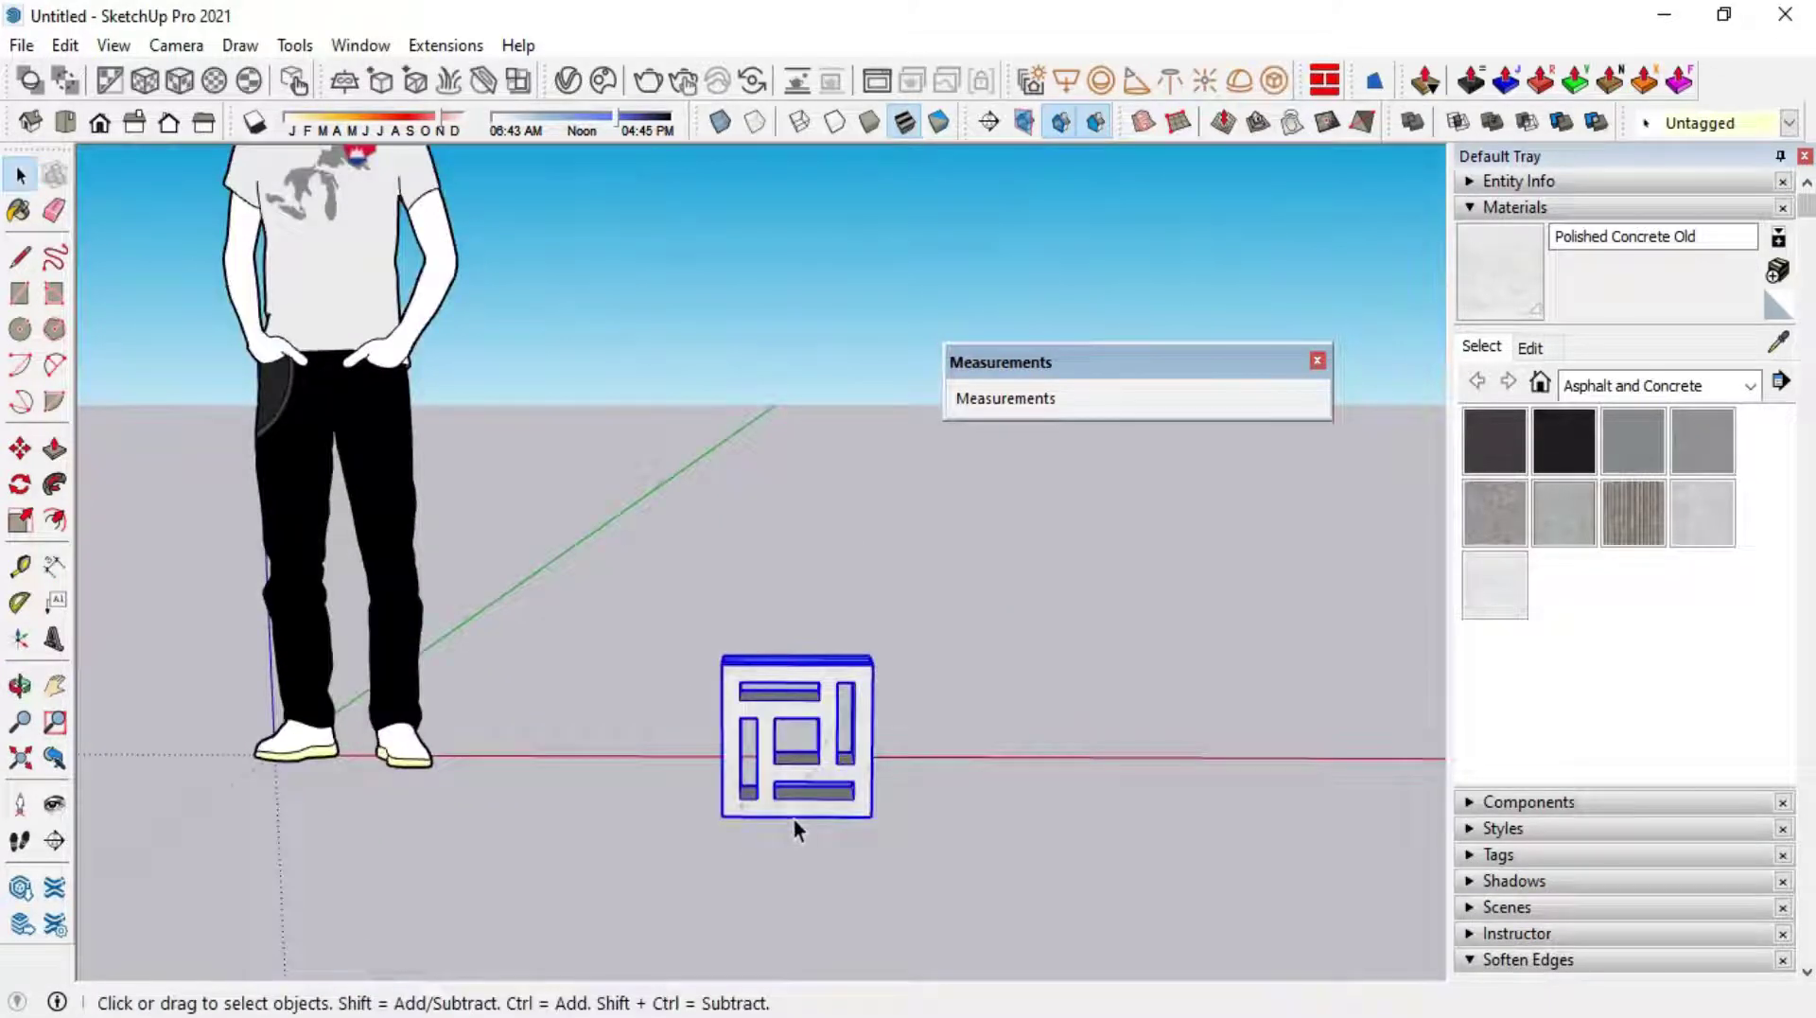
pyautogui.press('m')
pyautogui.press('ctrl')
pyautogui.click(721, 815)
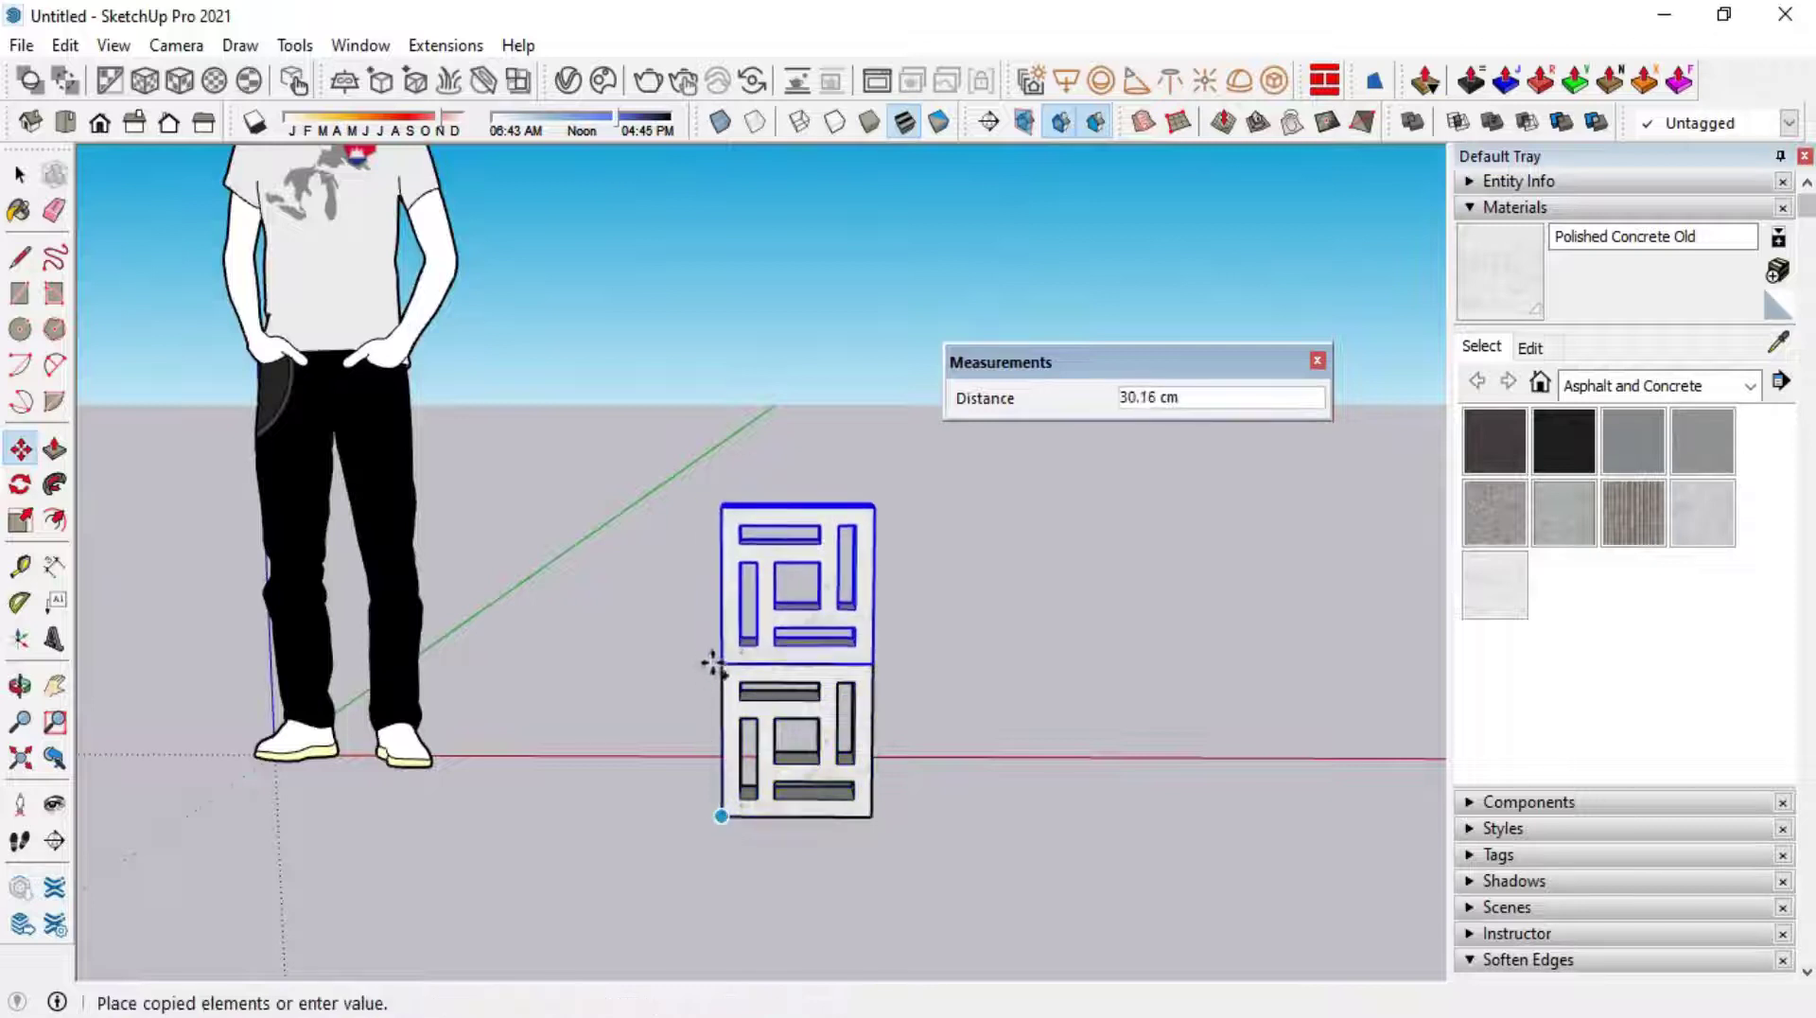
pyautogui.click(721, 664)
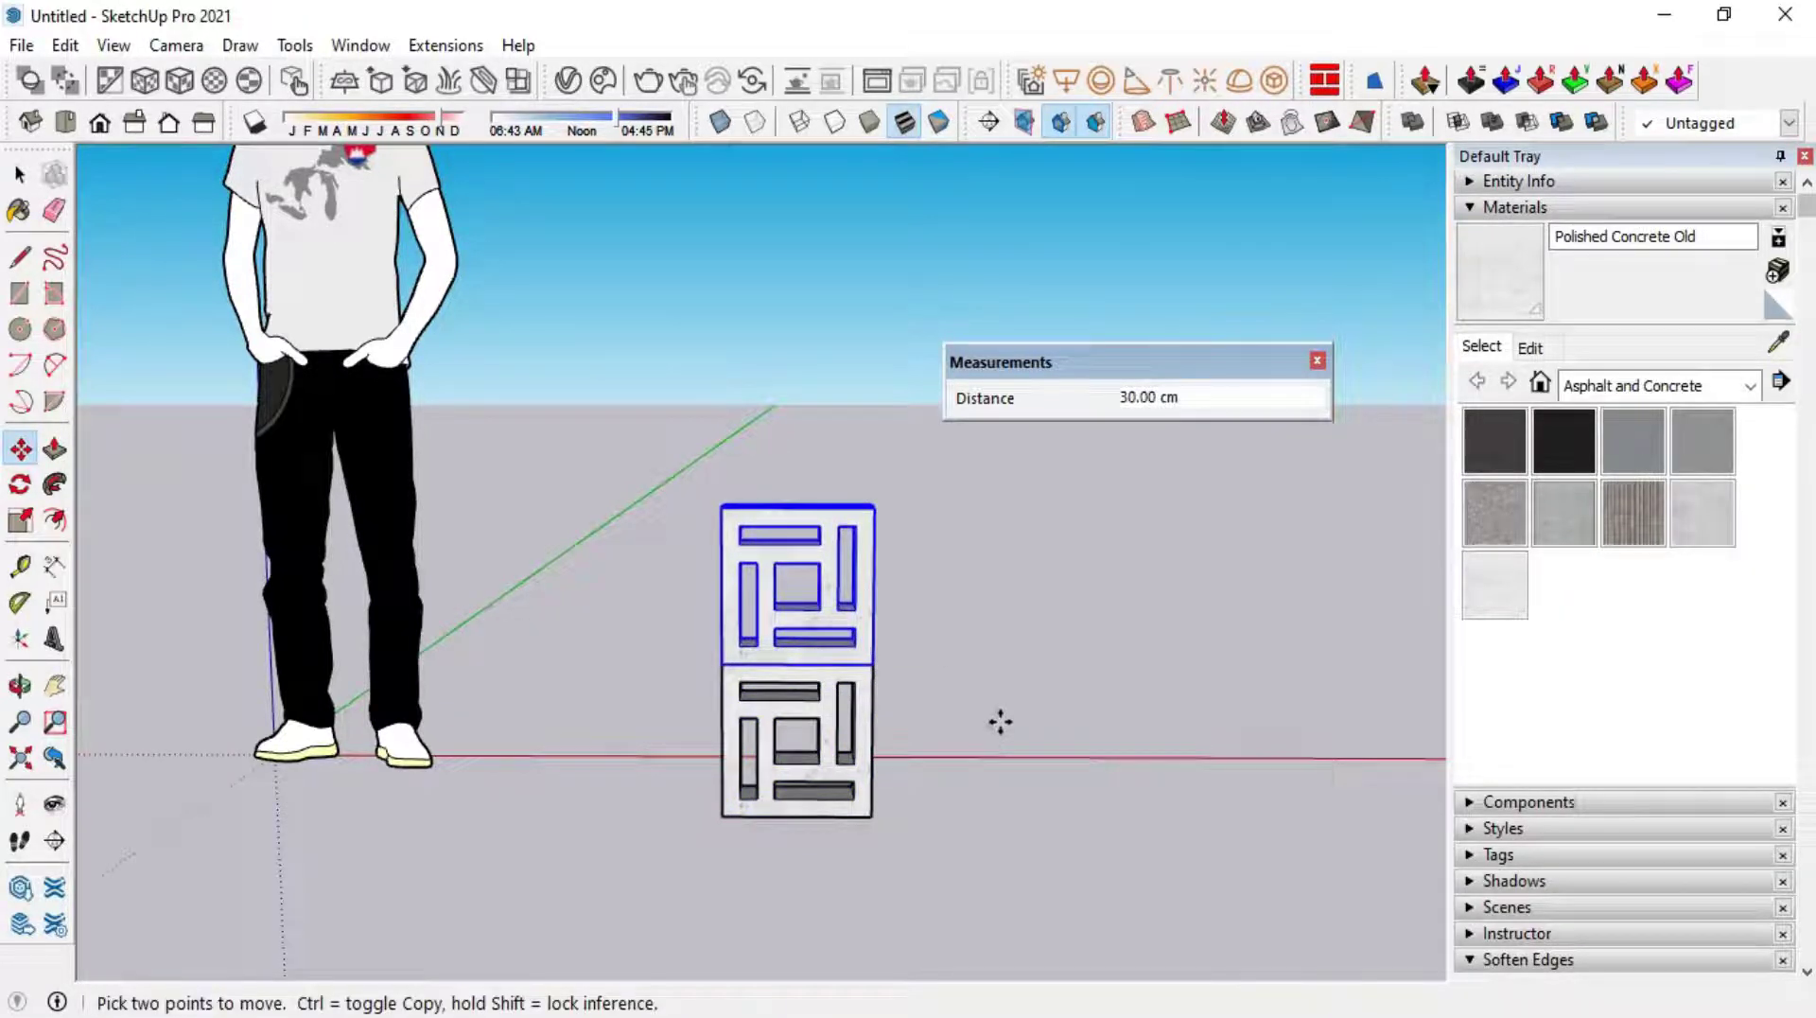
pyautogui.press('Return')
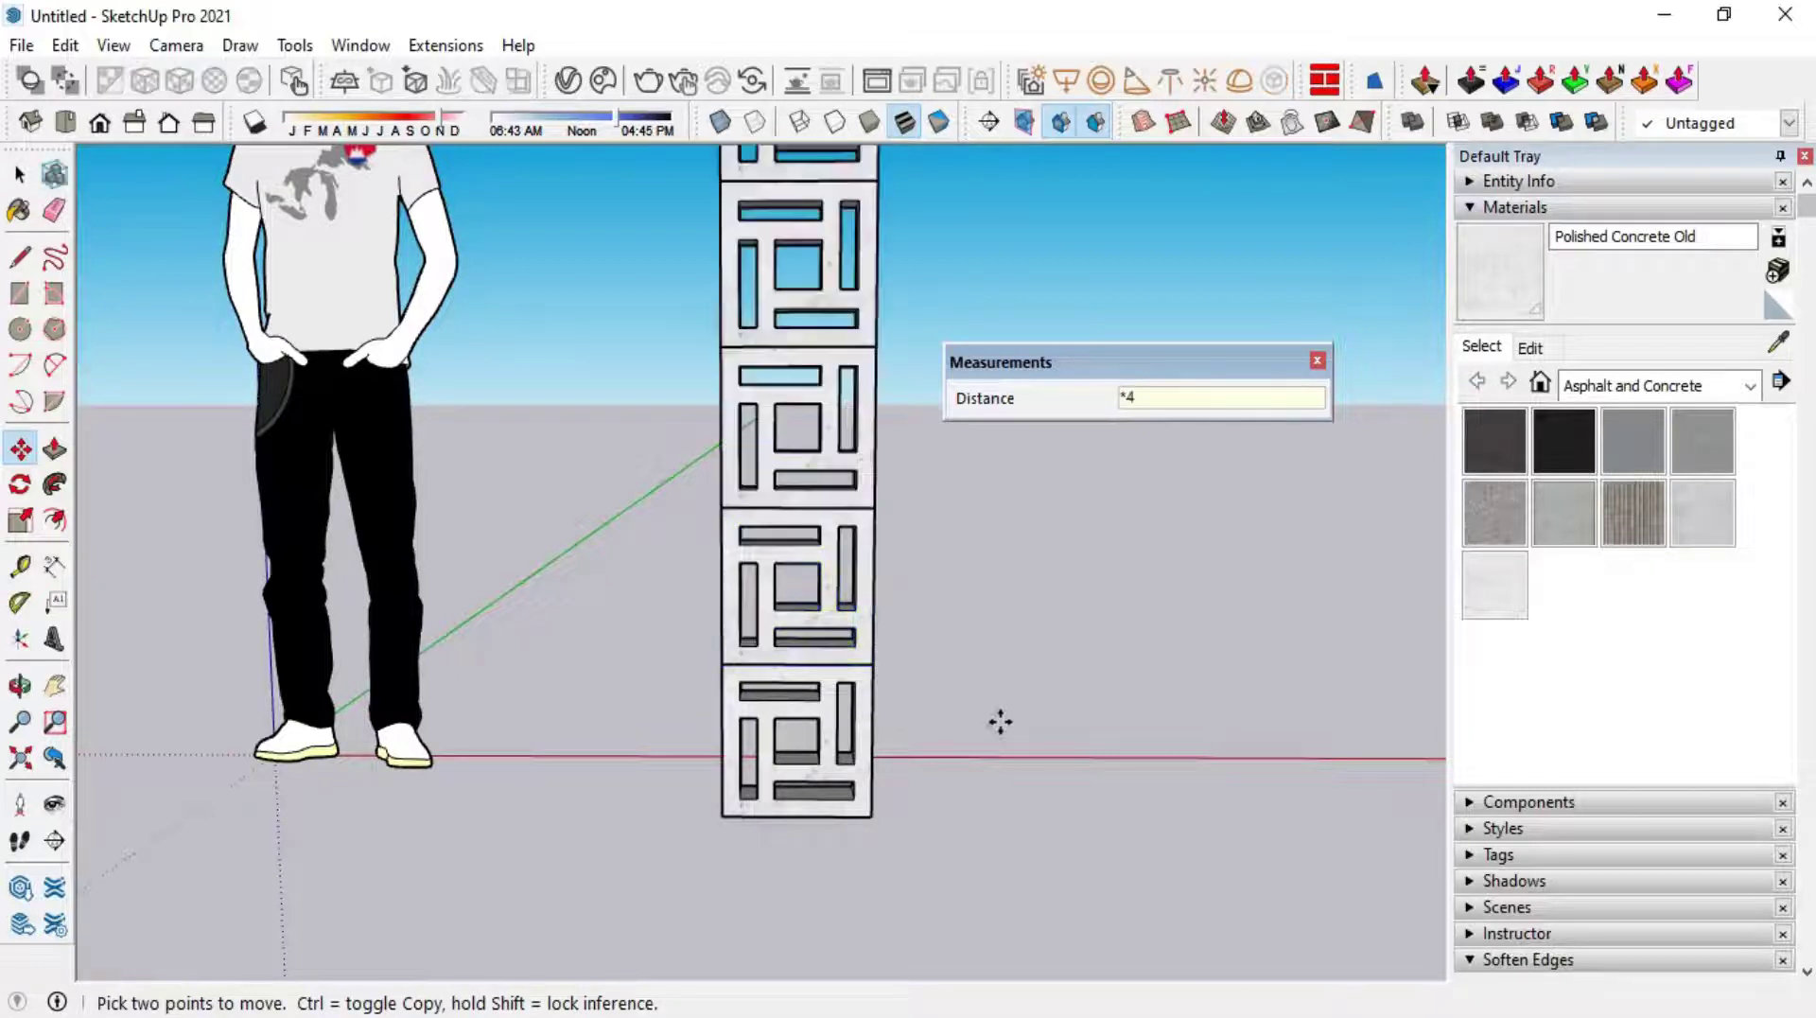
# Orbit and zoom to view the whole block stack beside the scale figure
pyautogui.scroll(-3, 701, 811)
pyautogui.moveTo(701, 810)
pyautogui.mouseDown(button='middle')
pyautogui.moveTo(661, 827)
pyautogui.moveTo(722, 831)
pyautogui.mouseUp(button='middle')
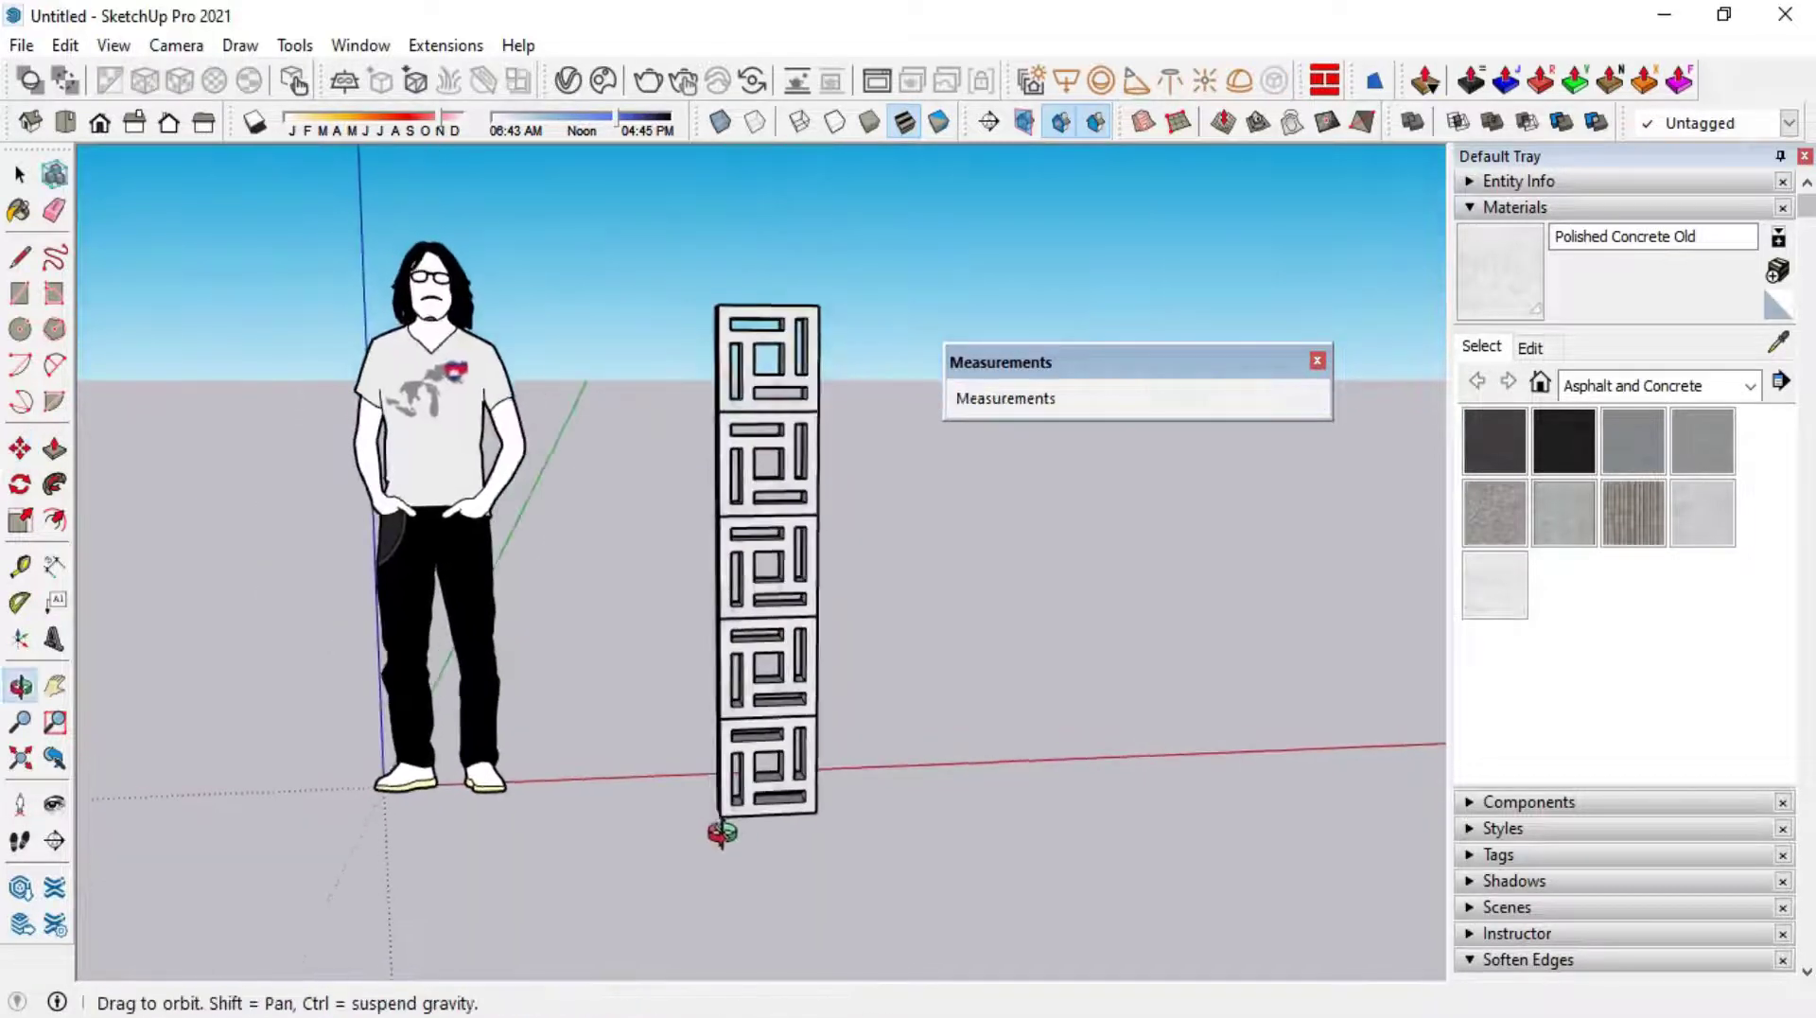
pyautogui.press('space')
pyautogui.moveTo(850, 856); pyautogui.dragTo(823, 827, button='middle')
pyautogui.scroll(2, 831, 831)
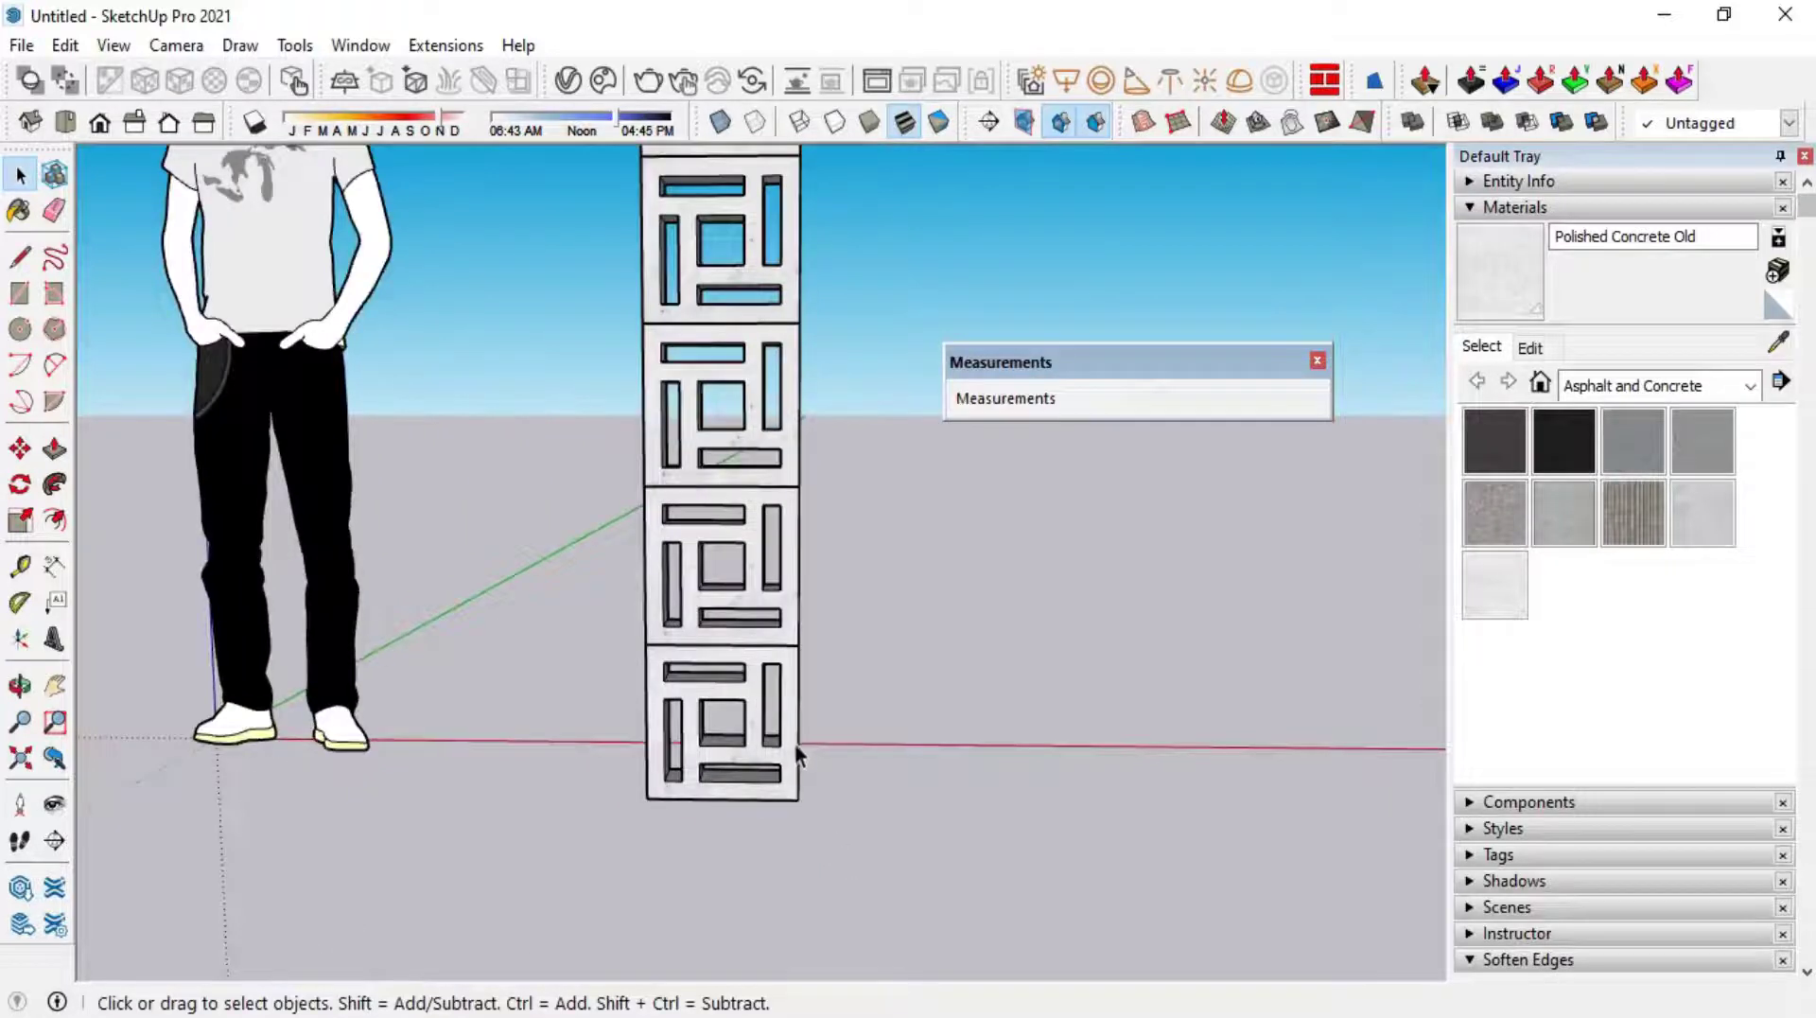
pyautogui.scroll(2, 794, 742)
pyautogui.scroll(2, 743, 754)
pyautogui.scroll(-2, 688, 739)
pyautogui.moveTo(688, 739)
pyautogui.mouseDown(button='middle')
pyautogui.moveTo(300, 502)
pyautogui.moveTo(618, 583)
pyautogui.moveTo(1159, 677)
pyautogui.moveTo(1487, 678)
pyautogui.moveTo(662, 719)
pyautogui.mouseUp(button='middle')
pyautogui.scroll(-3, 662, 719)
pyautogui.scroll(-2, 752, 785)
# Copy the selected column 30 cm to the right and array it ×8
pyautogui.moveTo(701, 309); pyautogui.dragTo(1002, 901)
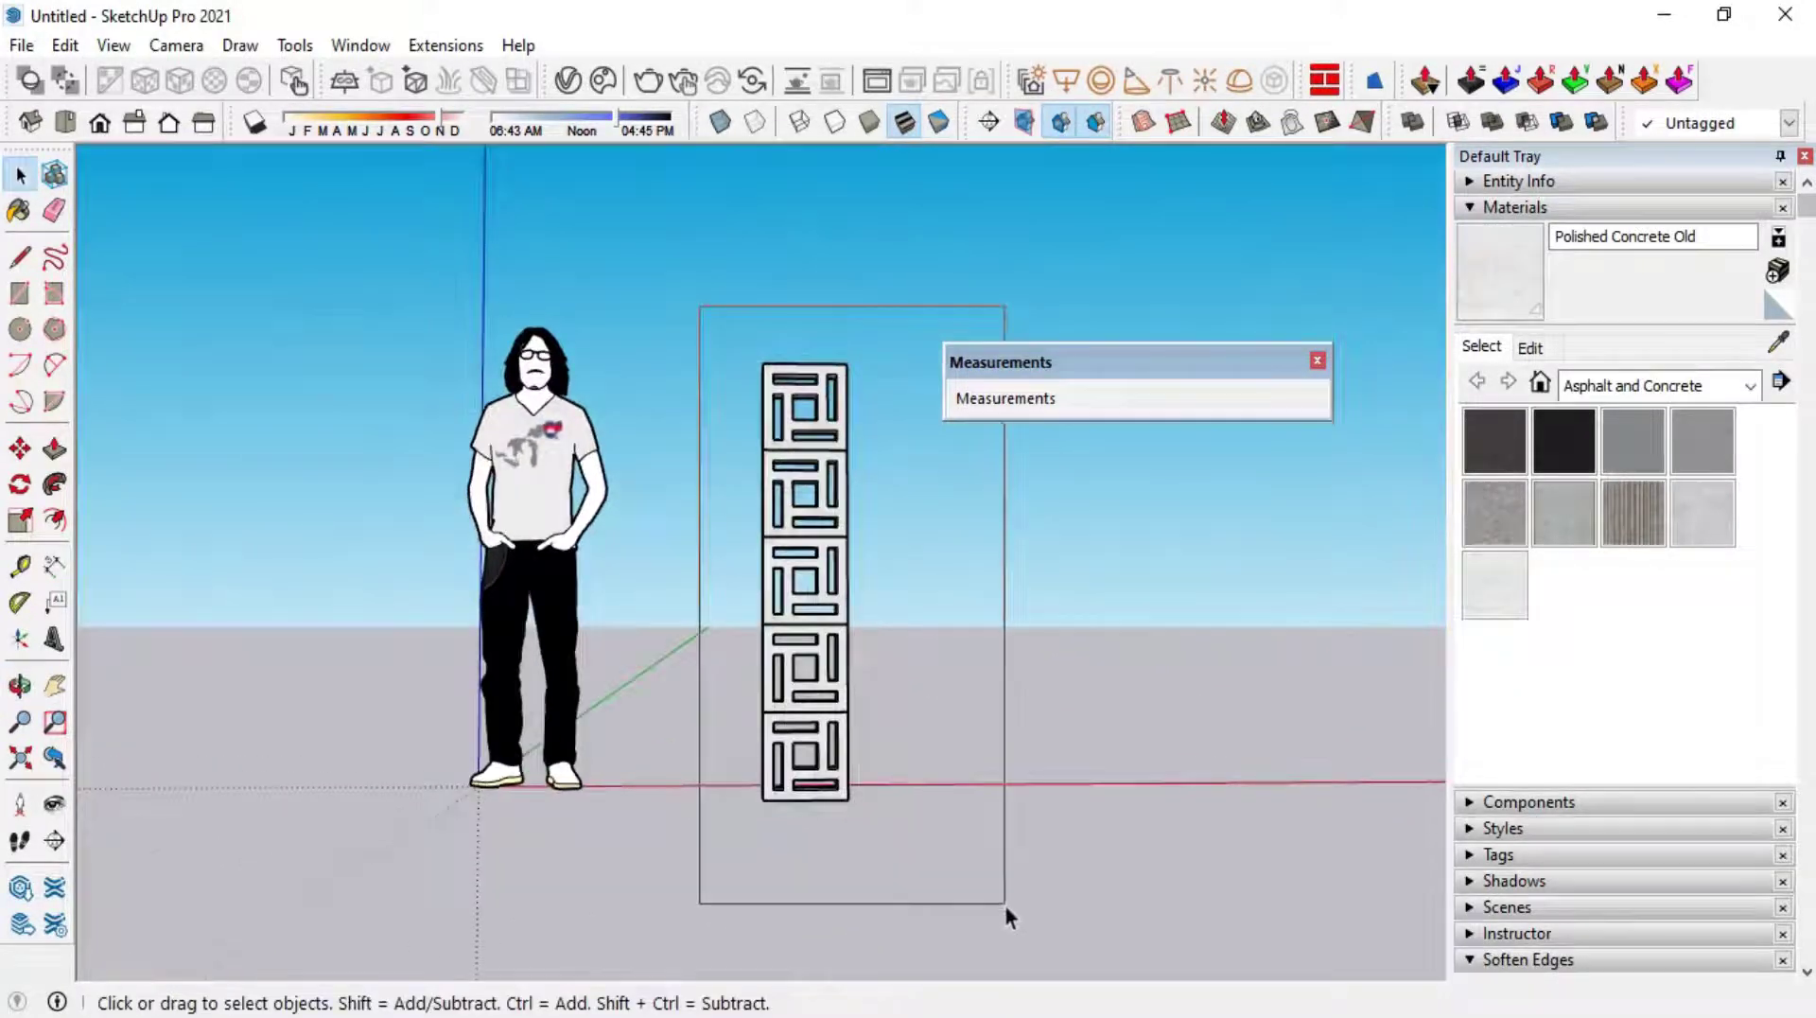
pyautogui.scroll(2, 933, 846)
pyautogui.press('m')
pyautogui.scroll(2, 710, 804)
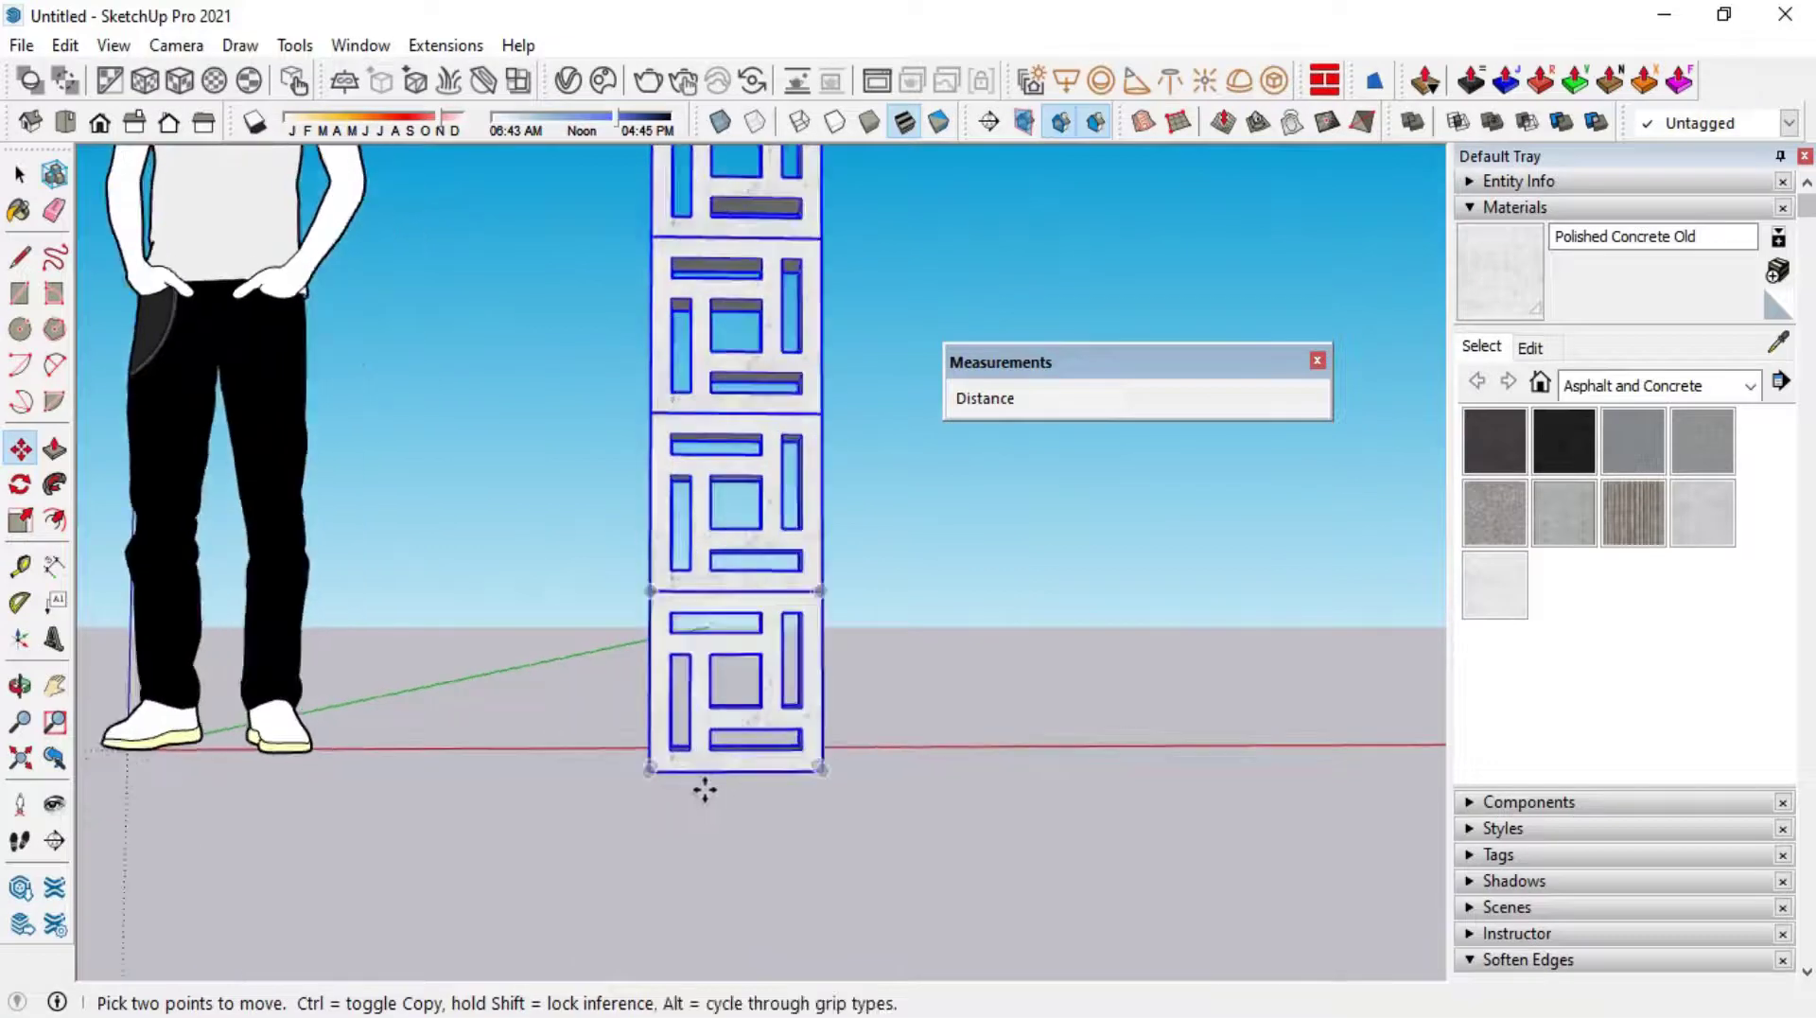
pyautogui.click(649, 771)
pyautogui.press('ctrl')
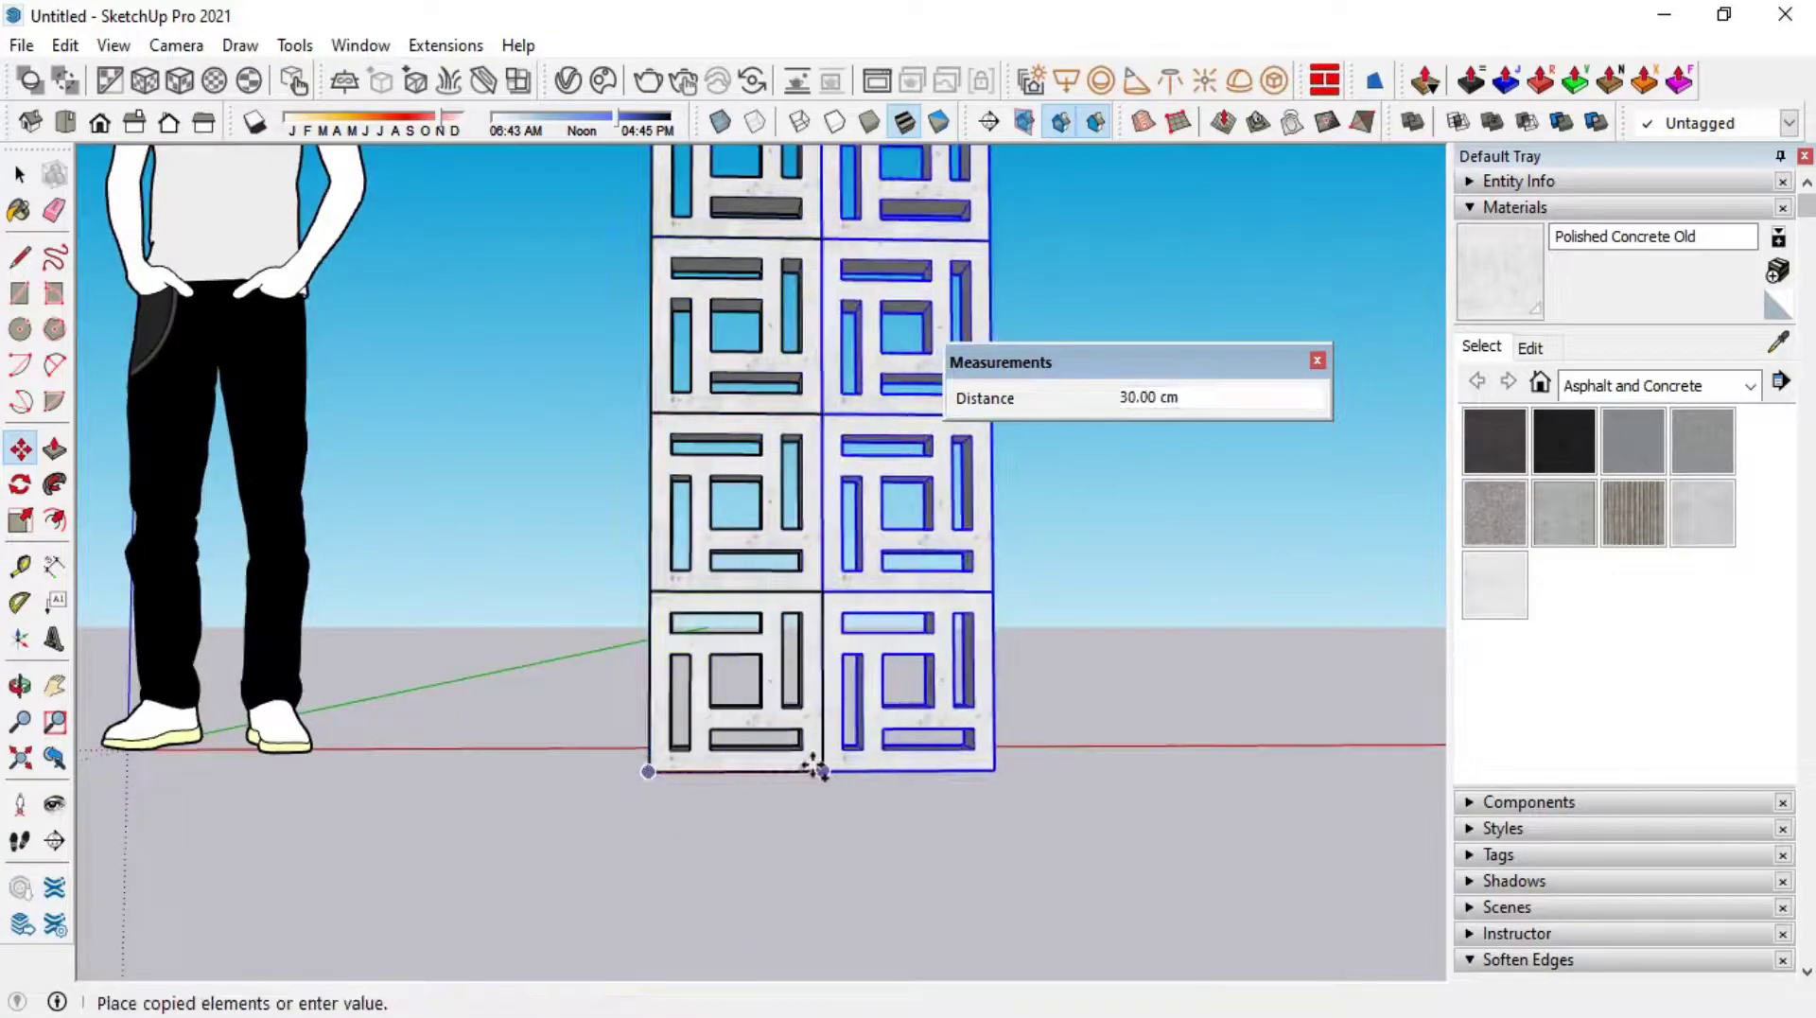
pyautogui.click(813, 764)
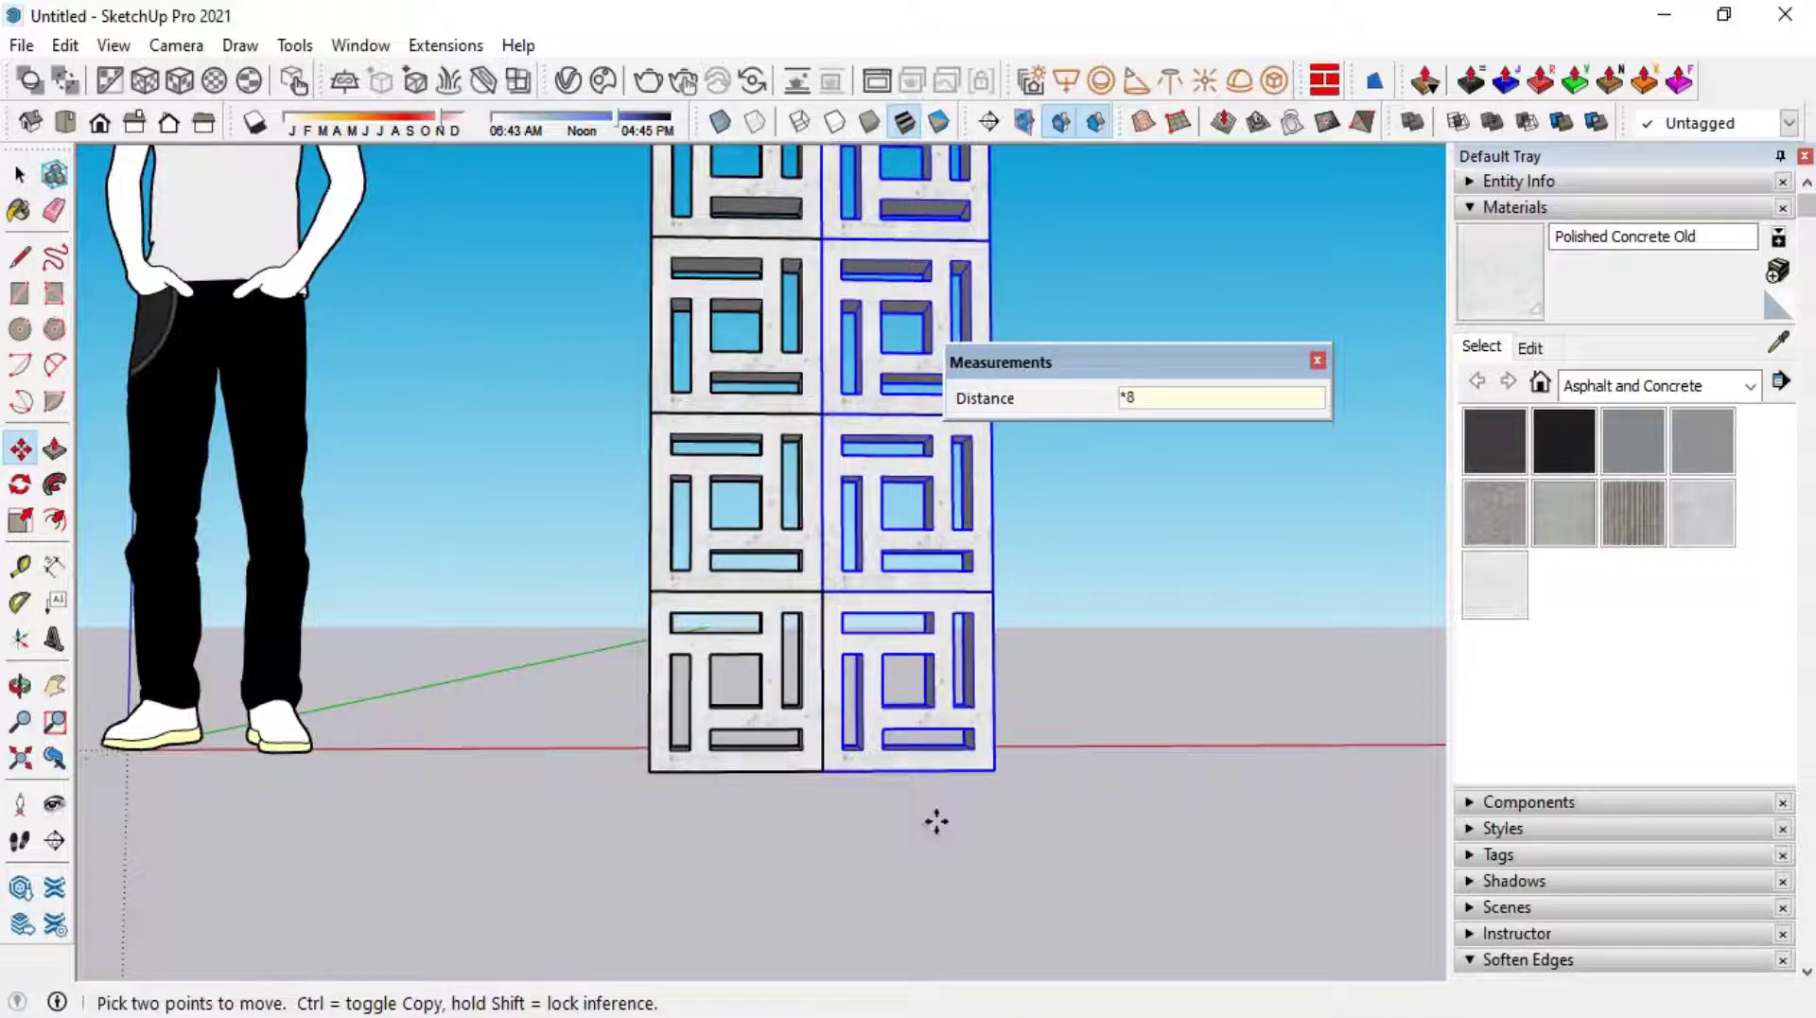
pyautogui.press('Return')
# Orbit and pan to view the finished nine-by-five wall at an angle
pyautogui.scroll(-3, 474, 877)
pyautogui.scroll(-5, 398, 770)
pyautogui.moveTo(397, 770); pyautogui.dragTo(813, 850, button='middle')
pyautogui.scroll(2, 466, 831)
pyautogui.scroll(3, 592, 803)
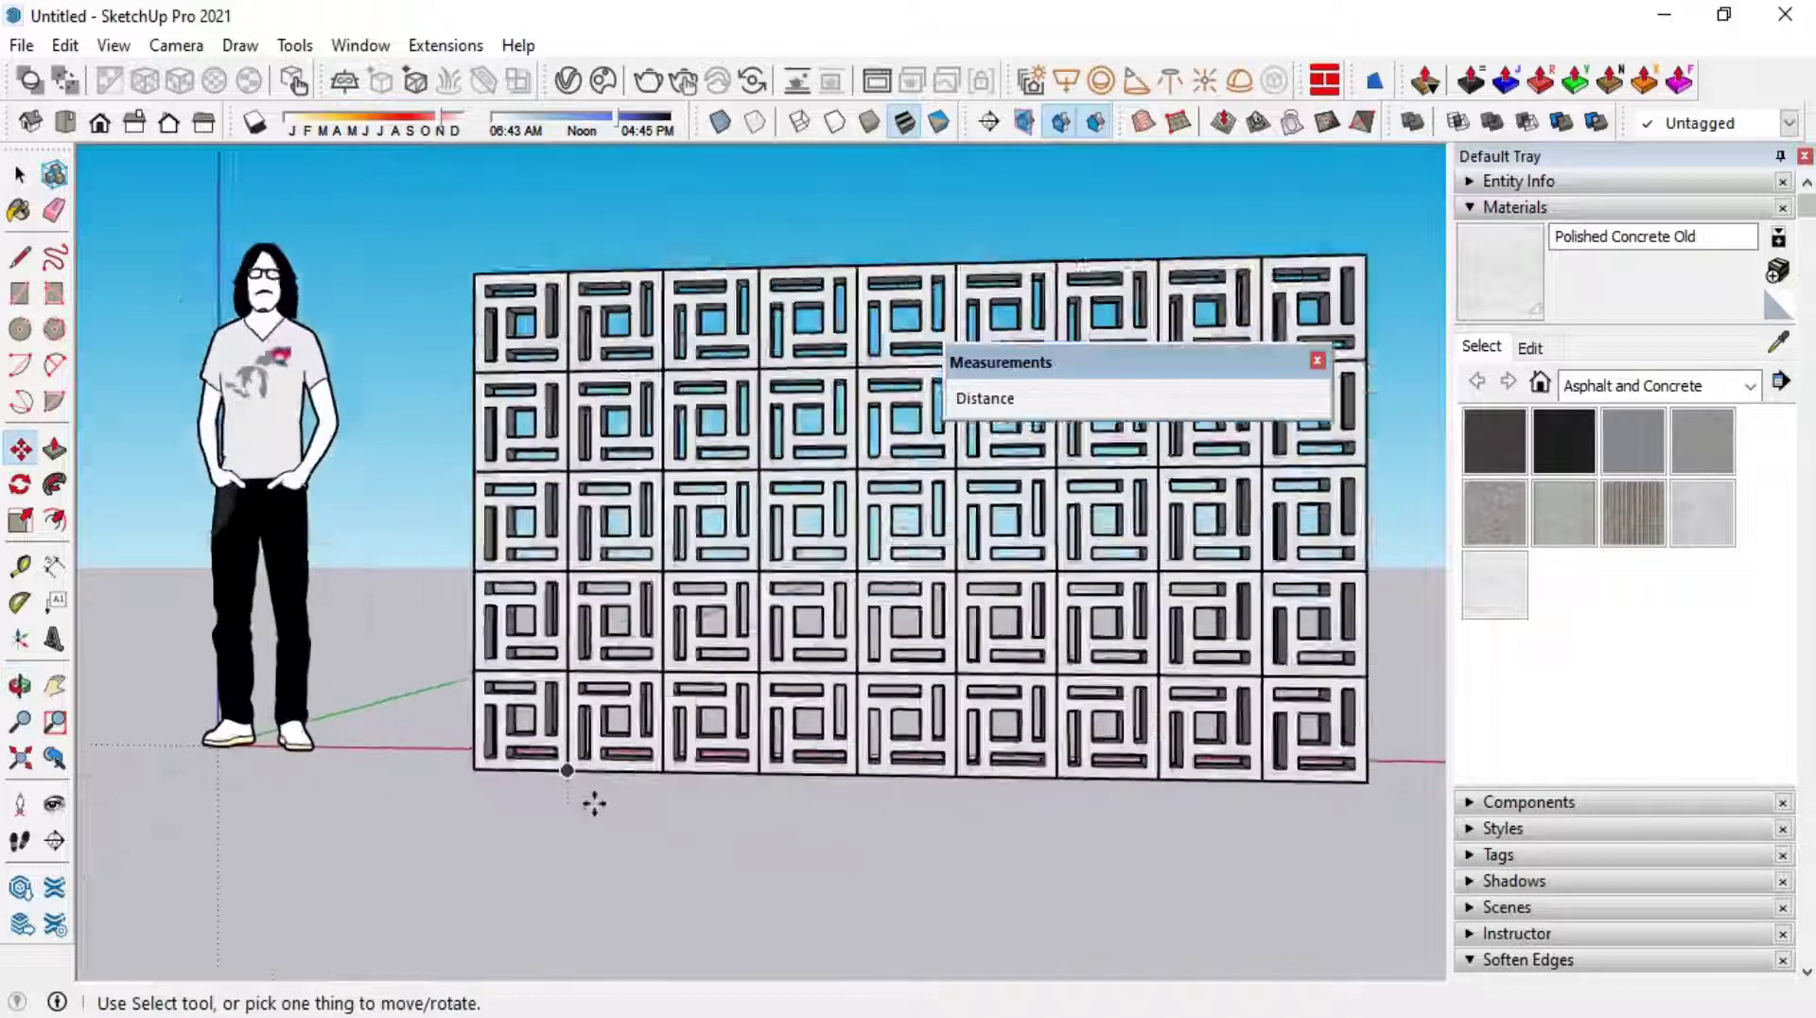
pyautogui.scroll(1, 568, 802)
pyautogui.moveTo(567, 802)
pyautogui.keyDown('shift'); pyautogui.mouseDown(button='middle')
pyautogui.moveTo(738, 849)
pyautogui.moveTo(559, 835)
pyautogui.moveTo(811, 851)
pyautogui.moveTo(247, 848)
pyautogui.mouseUp(button='middle'); pyautogui.keyUp('shift')
pyautogui.press('m')
pyautogui.scroll(3, 941, 810)
pyautogui.moveTo(940, 811); pyautogui.dragTo(823, 803, button='middle')
pyautogui.scroll(3, 995, 785)
pyautogui.moveTo(910, 807); pyautogui.dragTo(1013, 811, button='middle')
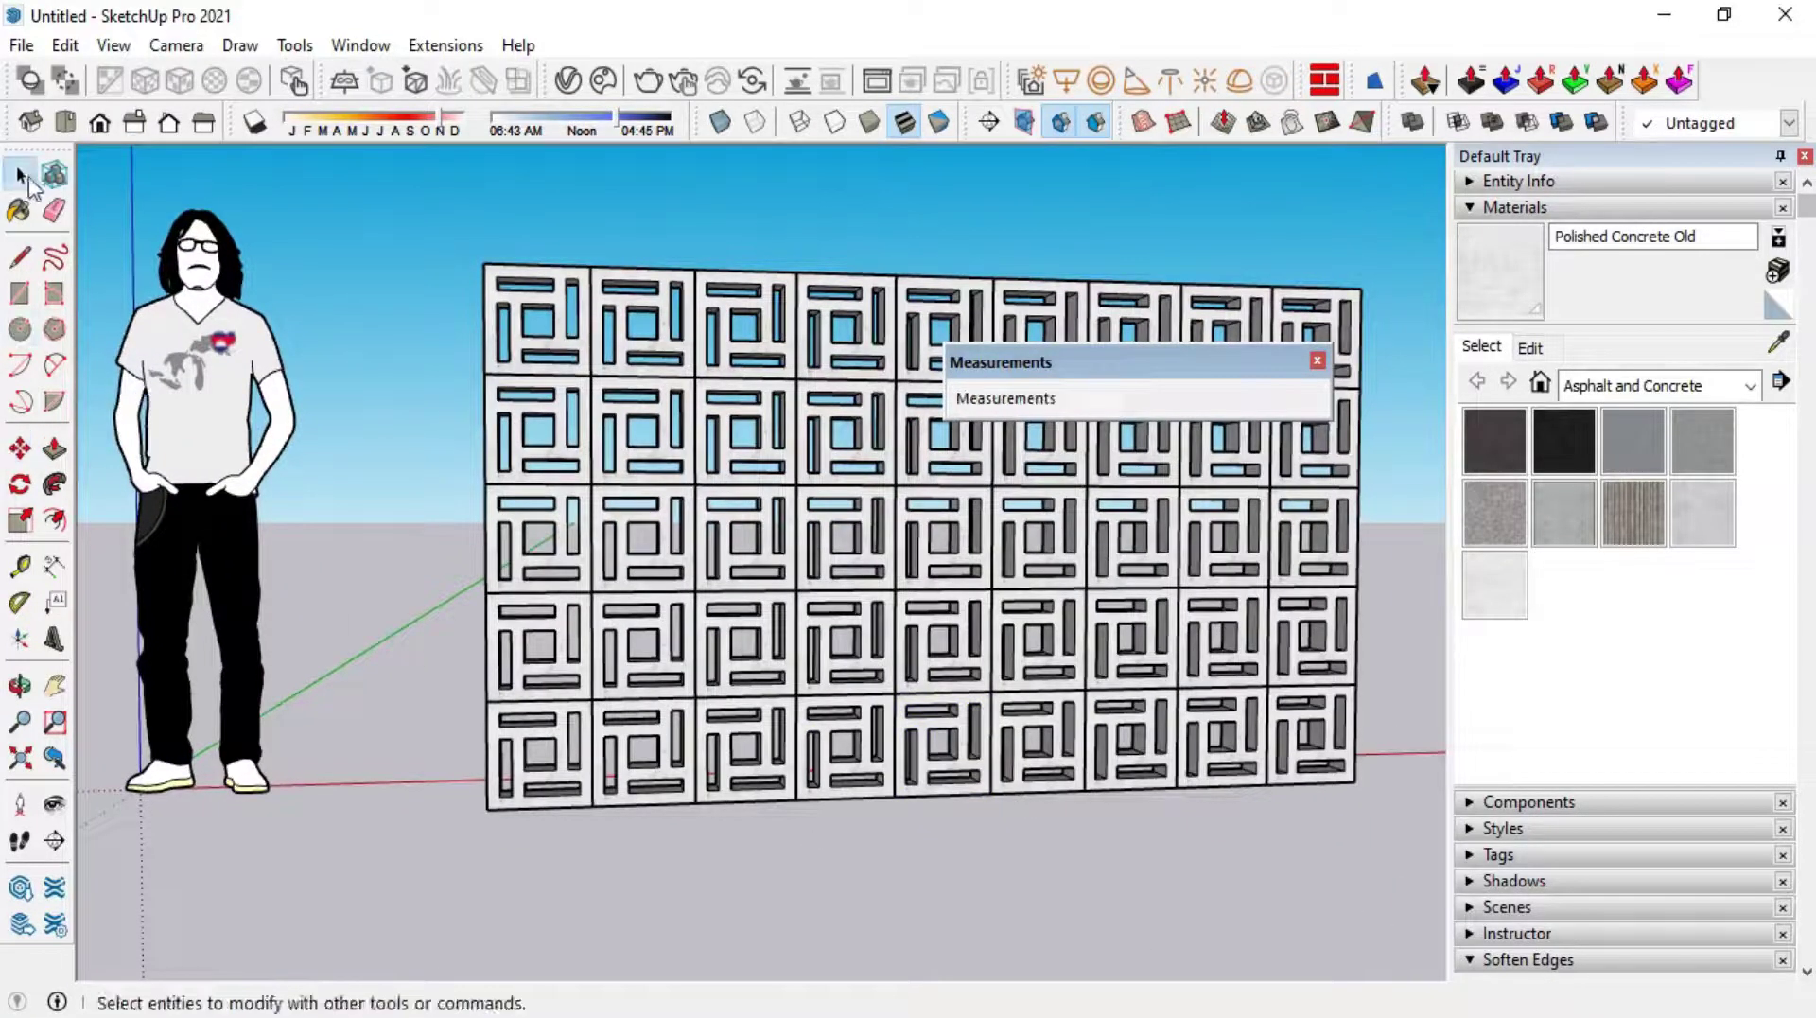
pyautogui.click(21, 176)
pyautogui.moveTo(567, 659); pyautogui.dragTo(458, 621, button='middle')
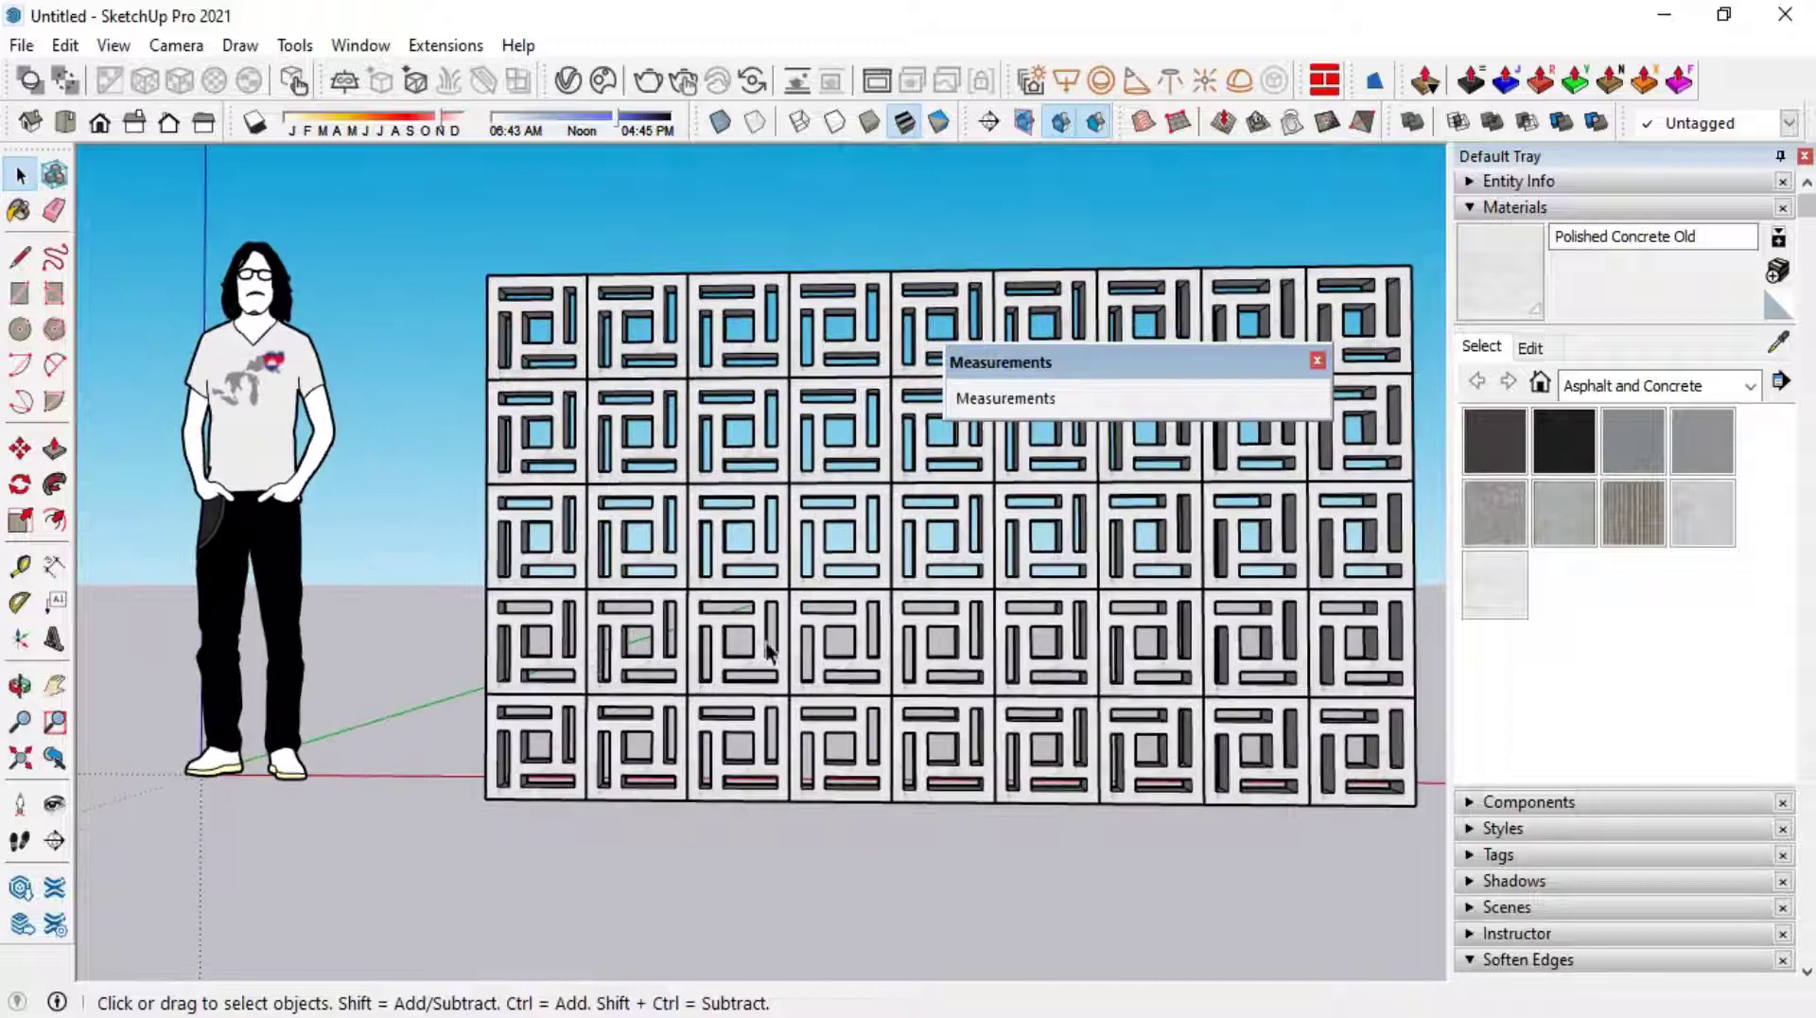
pyautogui.scroll(2, 771, 653)
pyautogui.moveTo(904, 653); pyautogui.dragTo(1029, 709, button='middle')
pyautogui.scroll(3, 1029, 710)
pyautogui.scroll(2, 544, 804)
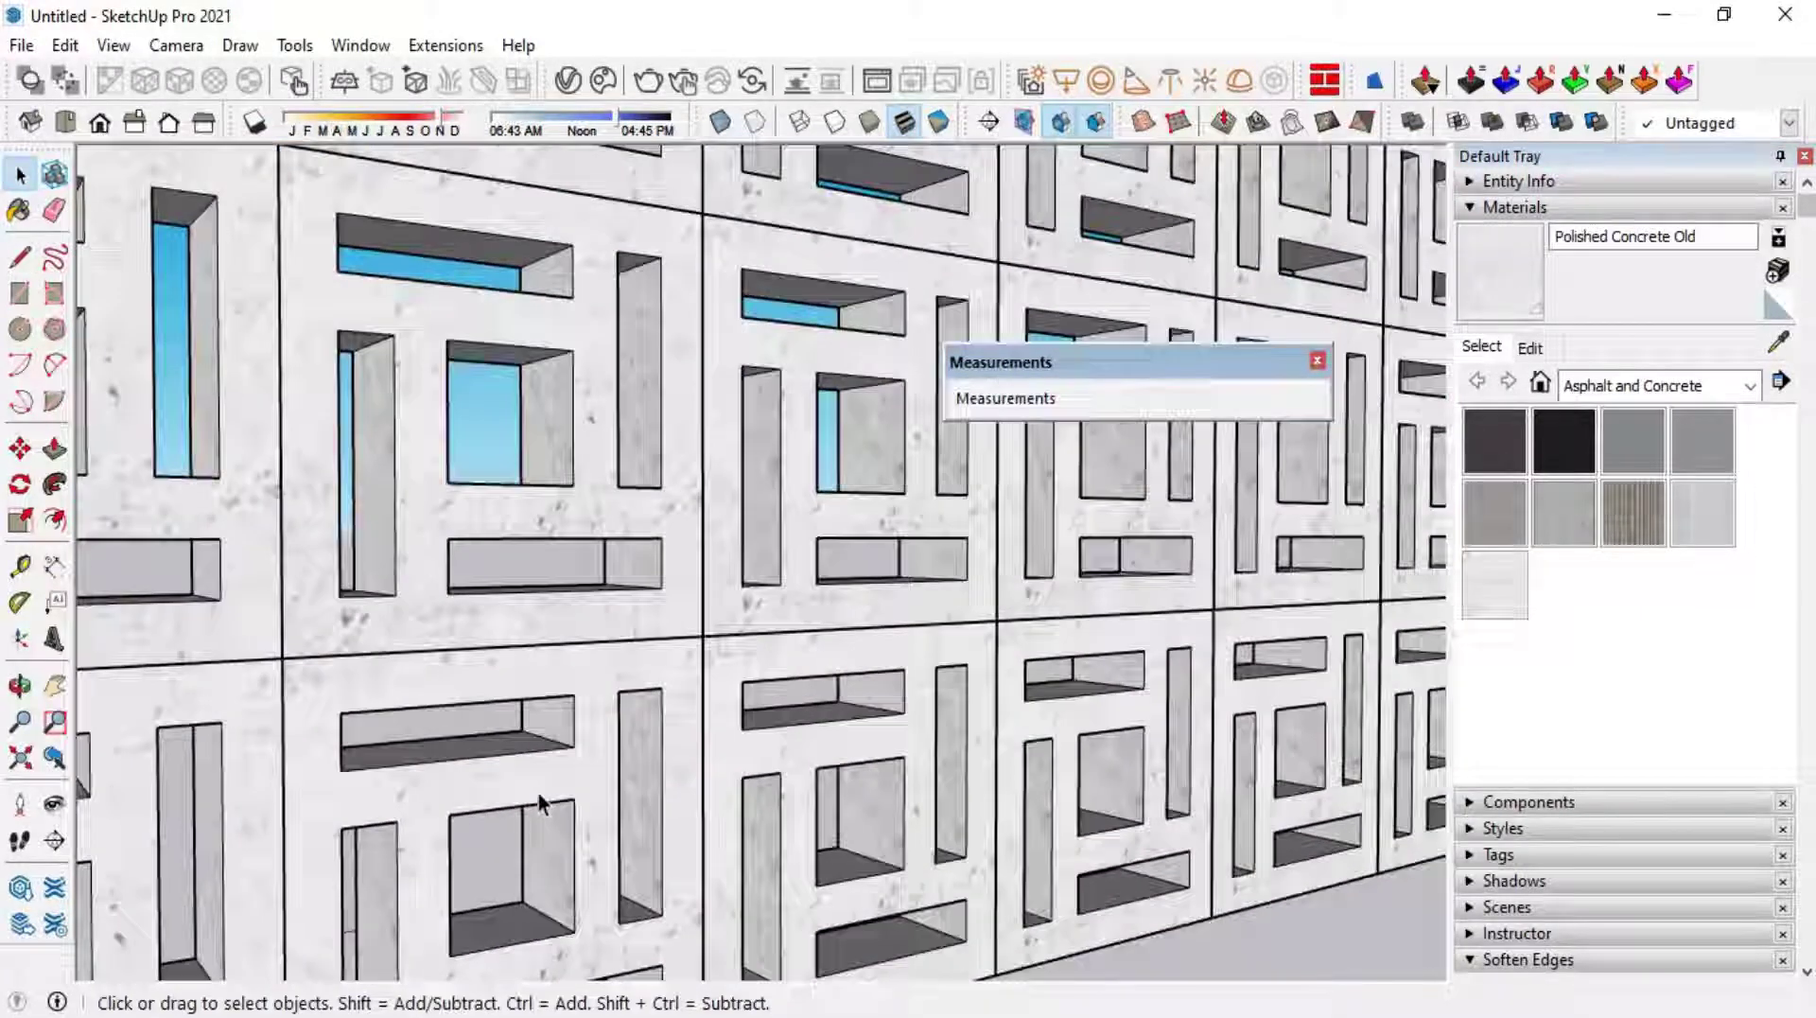
pyautogui.moveTo(544, 804); pyautogui.dragTo(1050, 710, button='middle')
pyautogui.scroll(-5, 1051, 709)
pyautogui.scroll(4, 704, 688)
pyautogui.scroll(-2, 705, 688)
pyautogui.scroll(-1, 662, 700)
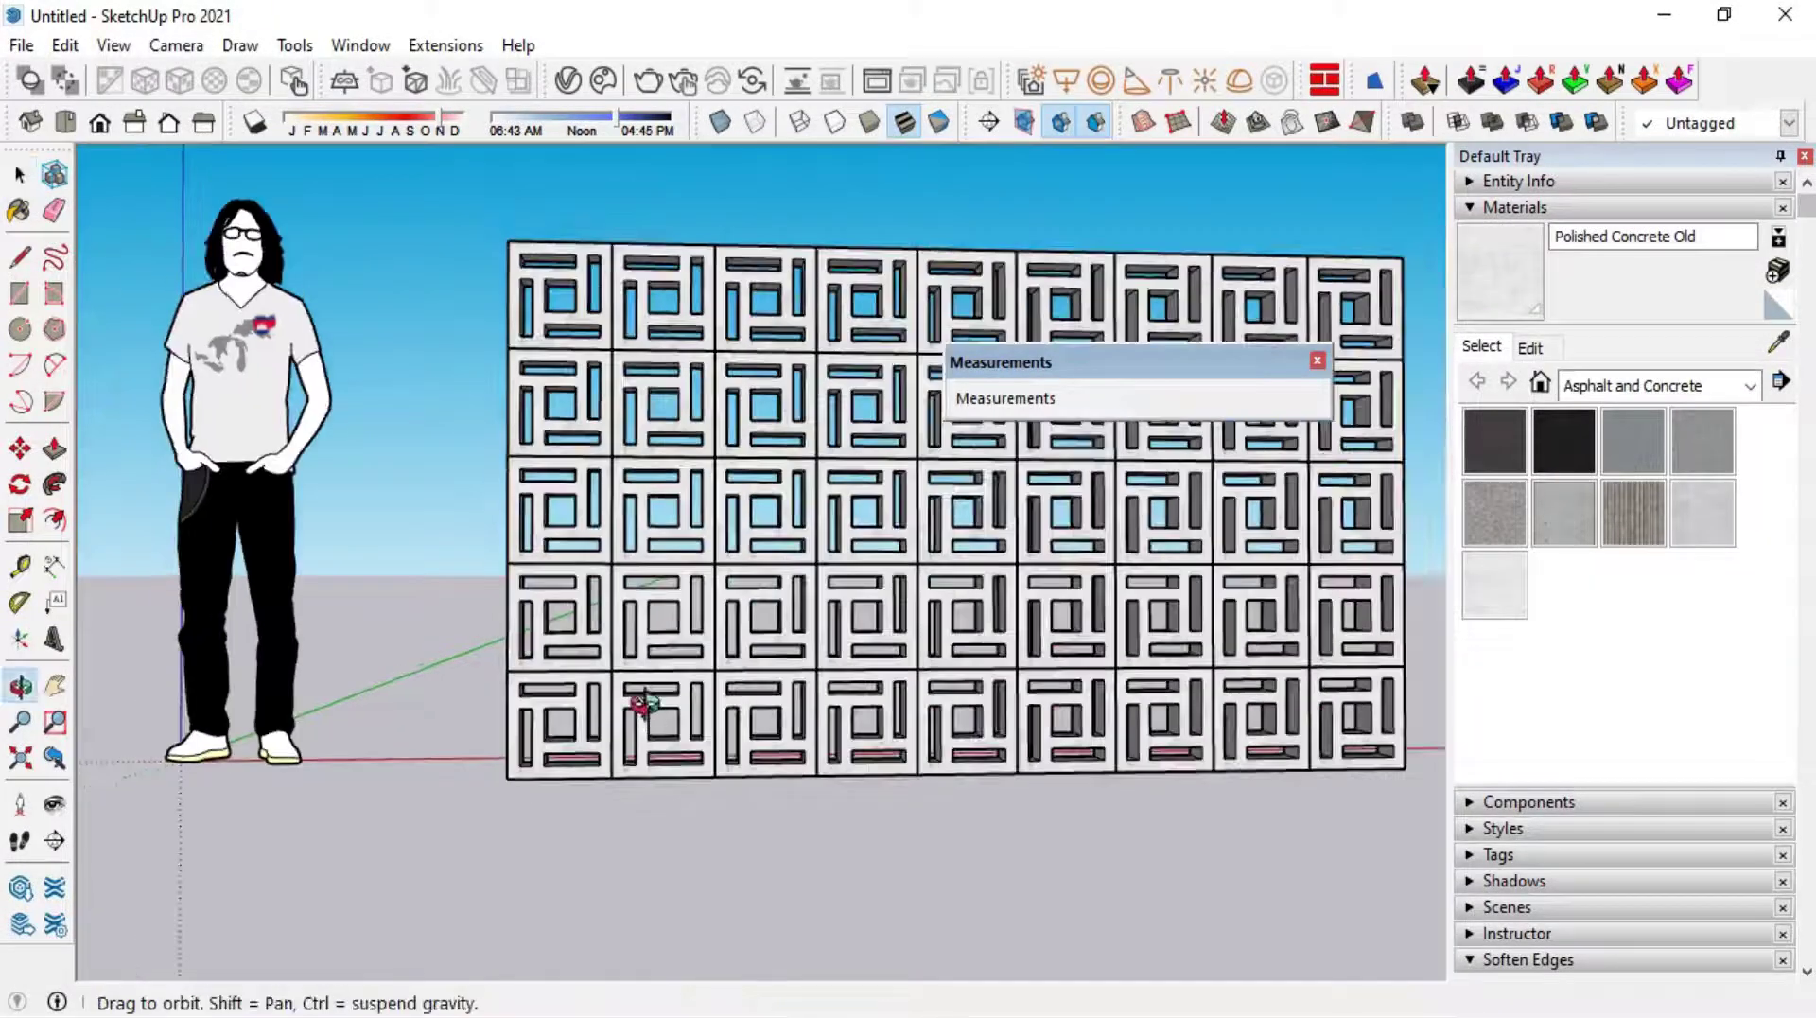
pyautogui.moveTo(764, 628); pyautogui.dragTo(775, 662, button='middle')
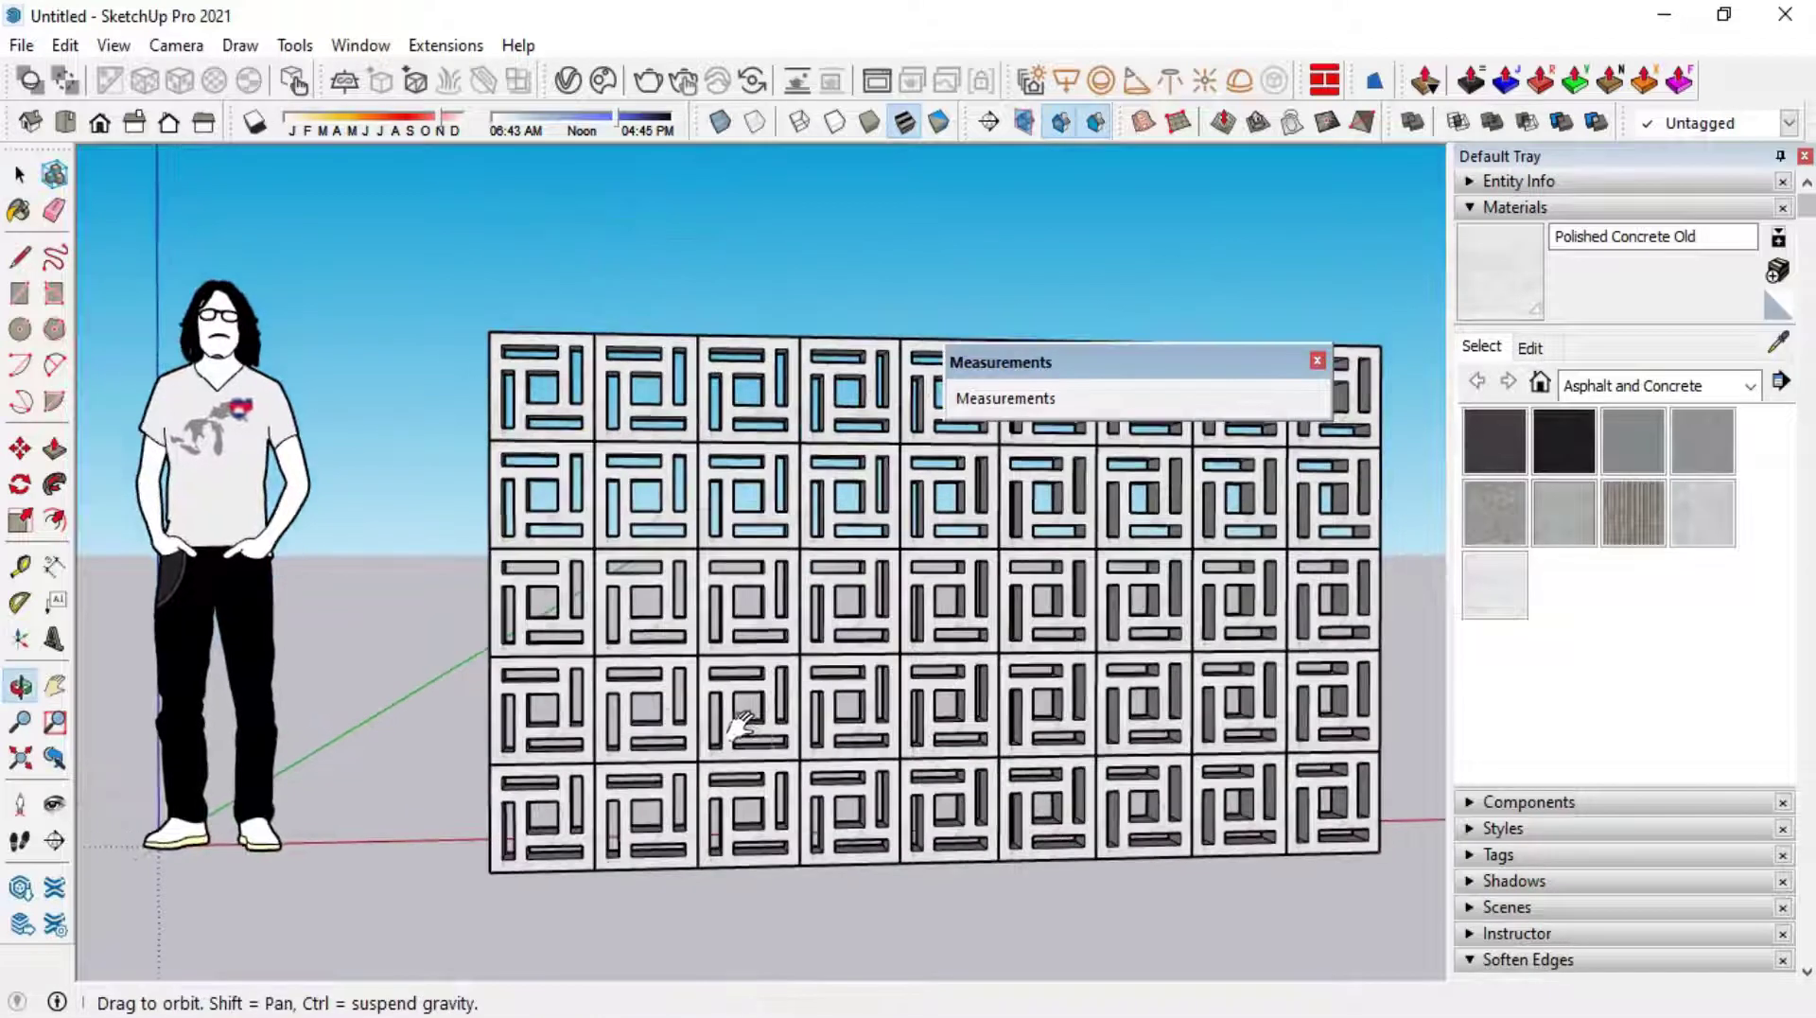
pyautogui.scroll(2, 776, 663)
pyautogui.moveTo(695, 733)
pyautogui.keyDown('shift'); pyautogui.mouseDown(button='middle')
pyautogui.moveTo(826, 722)
pyautogui.moveTo(831, 750)
pyautogui.moveTo(458, 770)
pyautogui.moveTo(760, 747)
pyautogui.moveTo(712, 761)
pyautogui.moveTo(815, 776)
pyautogui.moveTo(899, 668)
pyautogui.moveTo(887, 689)
pyautogui.mouseUp(button='middle'); pyautogui.keyUp('shift')
pyautogui.scroll(1, 756, 781)
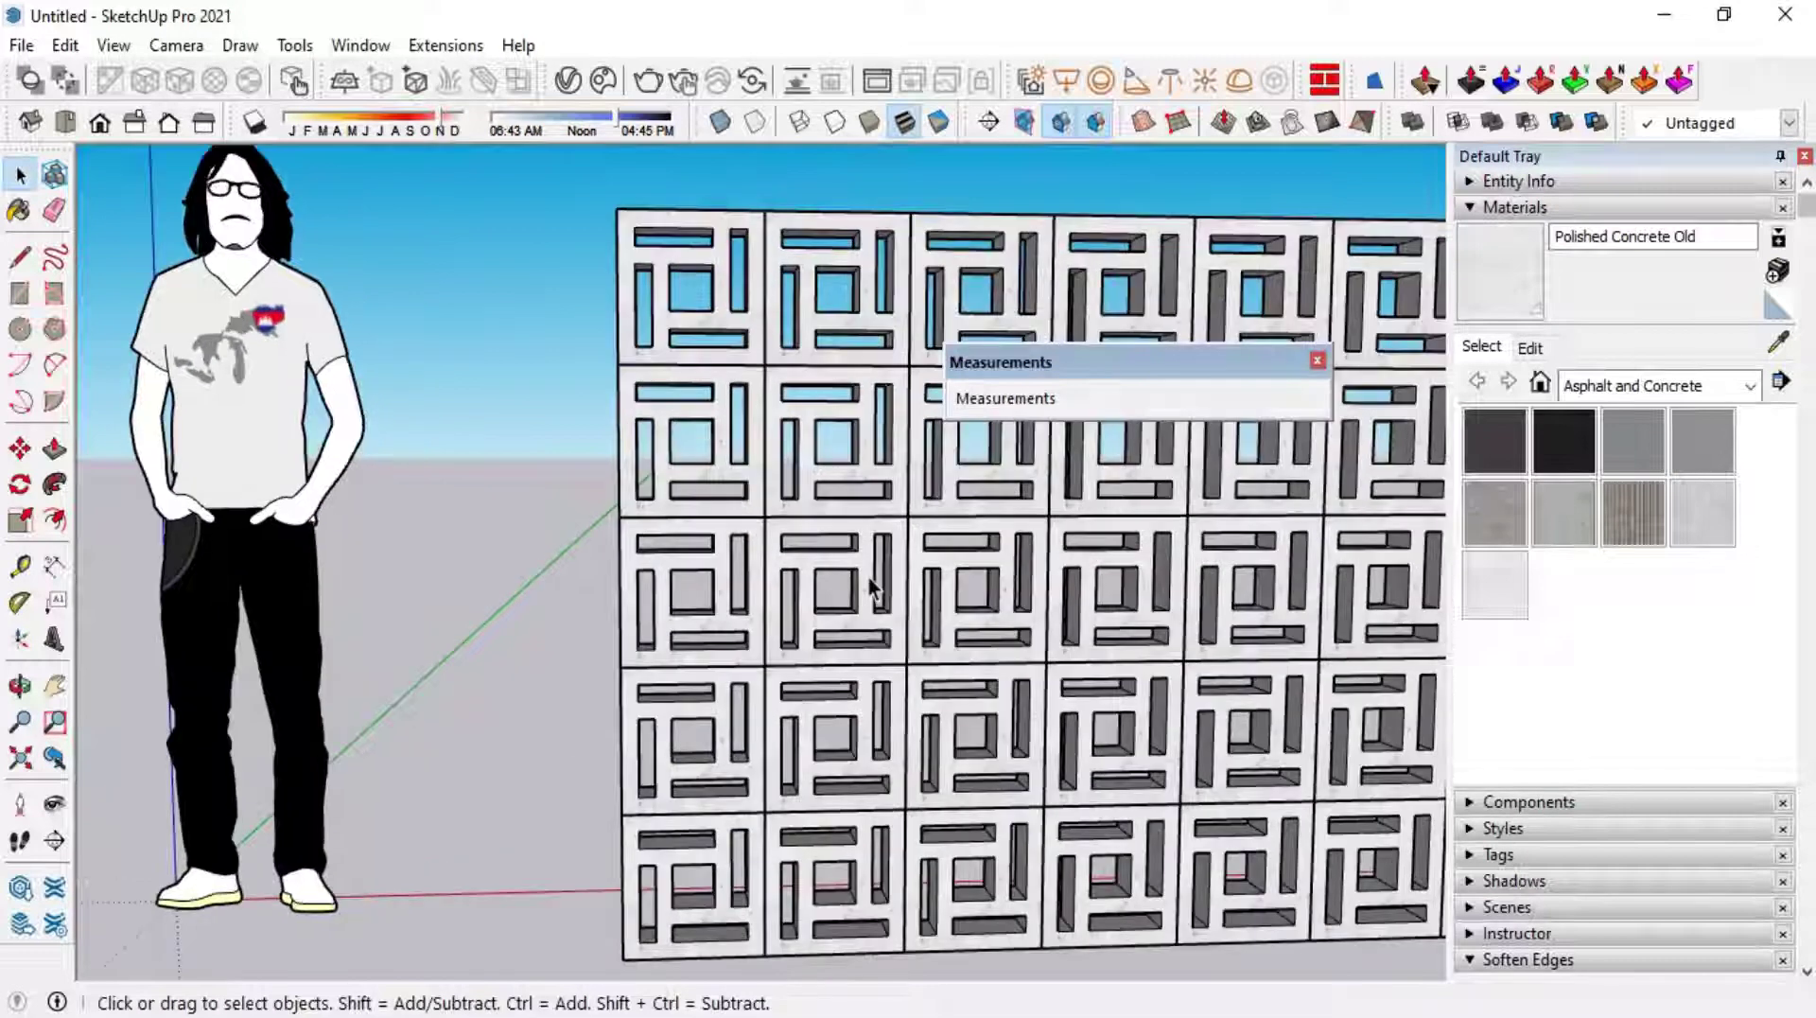
pyautogui.moveTo(869, 576); pyautogui.dragTo(921, 589, button='middle')
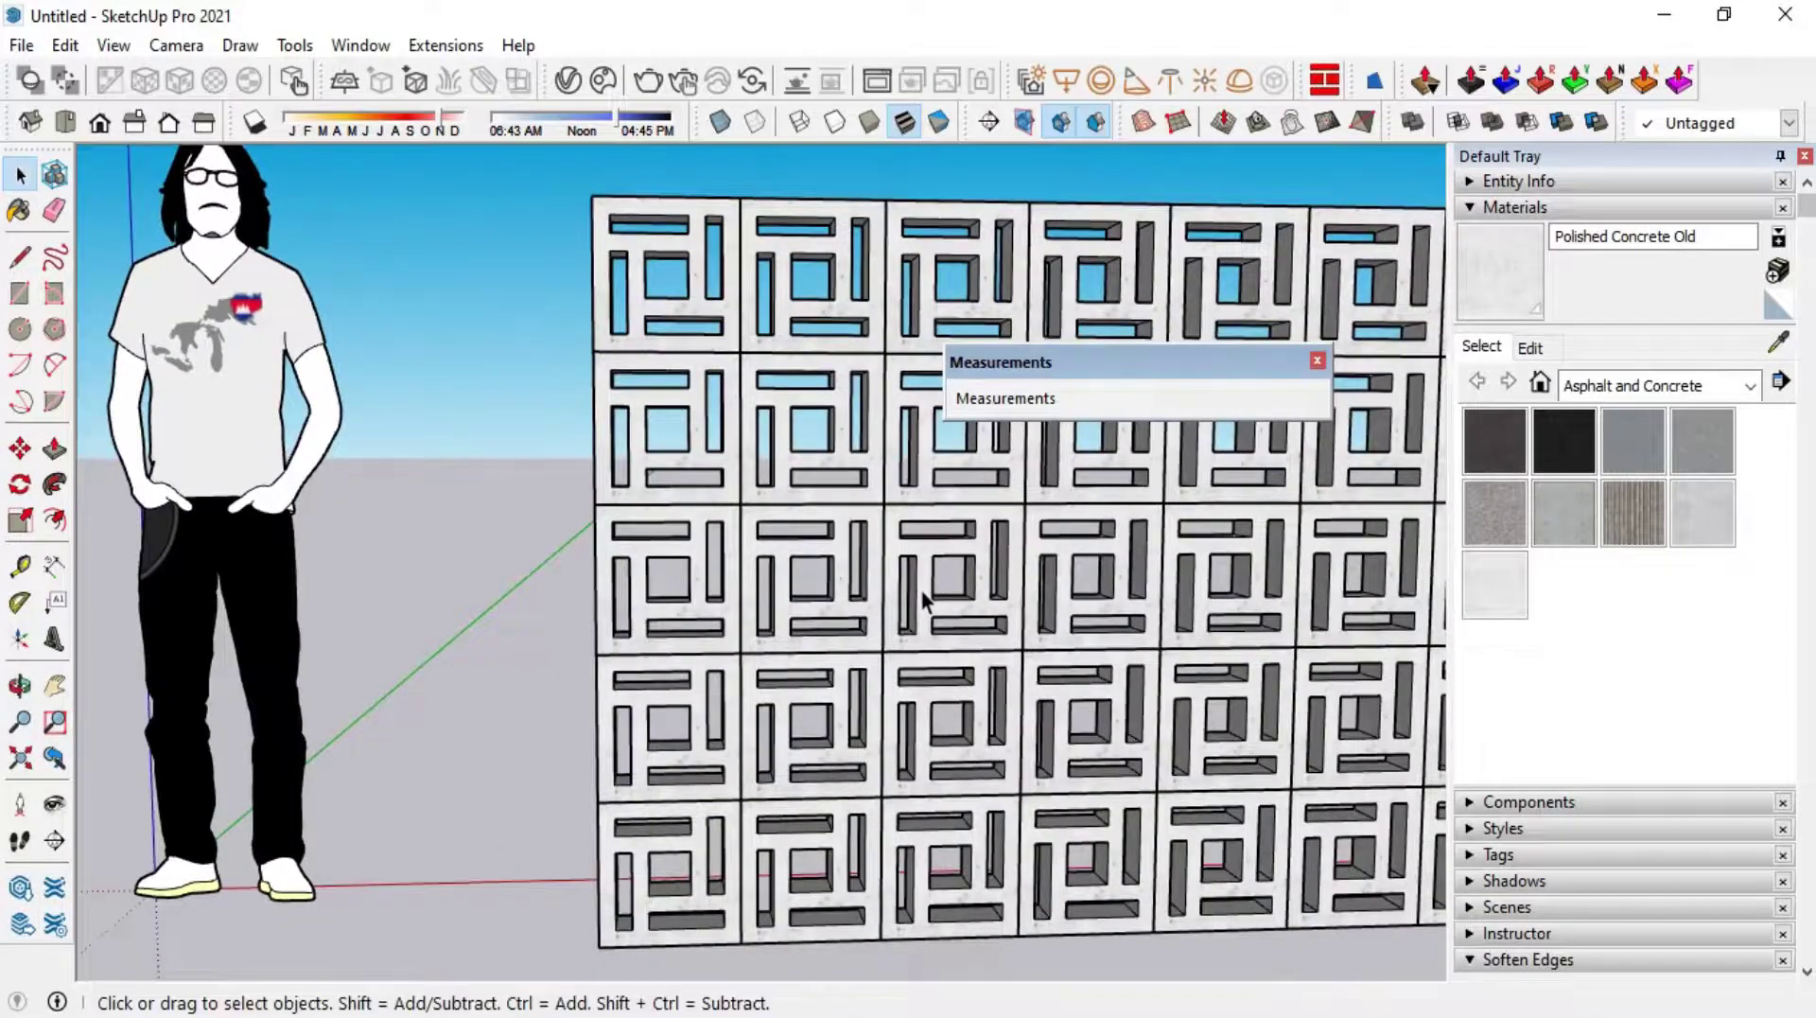